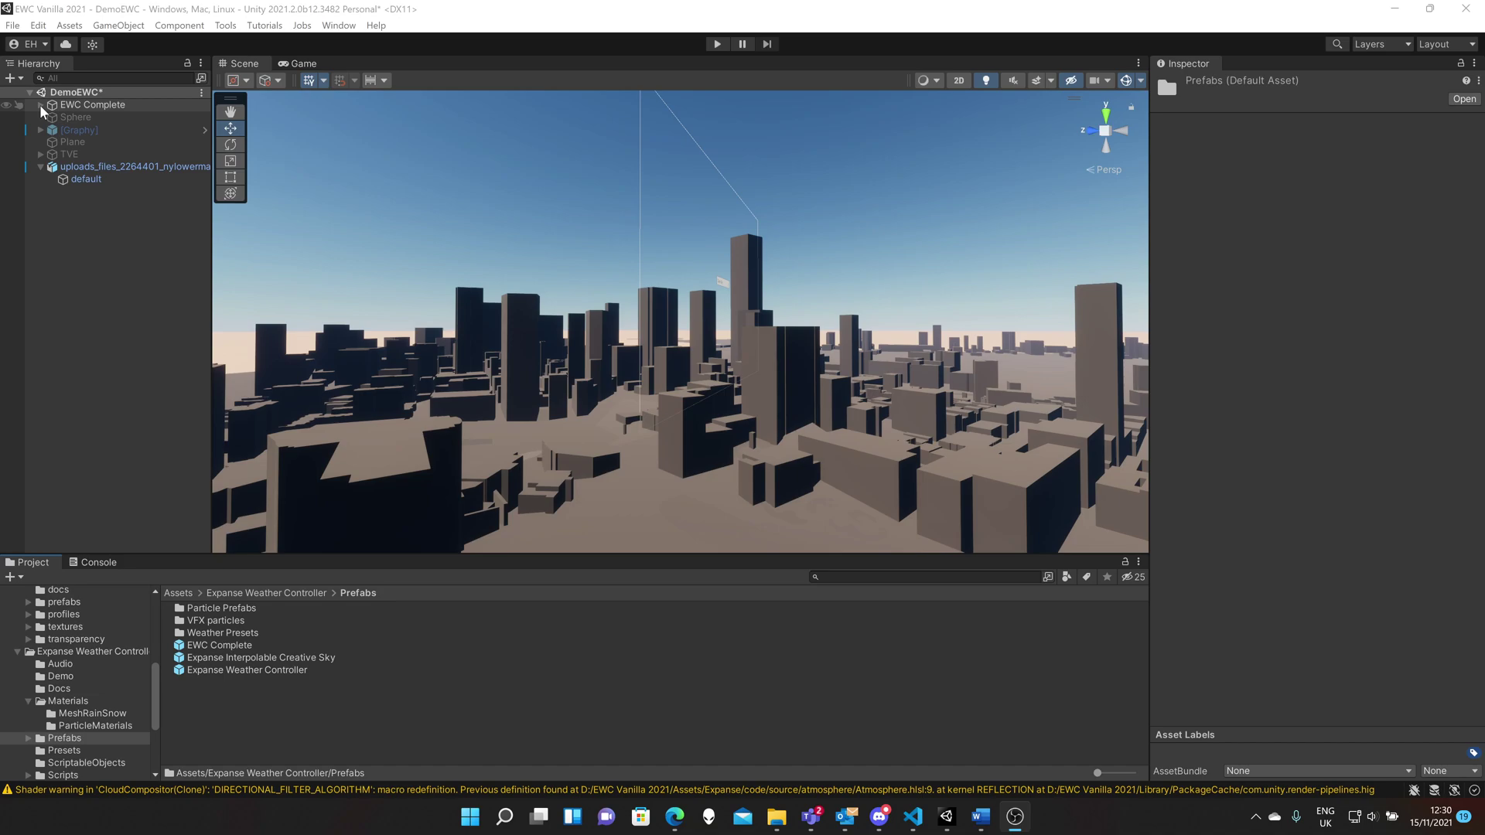
Enable Use Expanse Interpolator on the Expanse Weather Controller object inside EWC Complete.
left_click(81, 167)
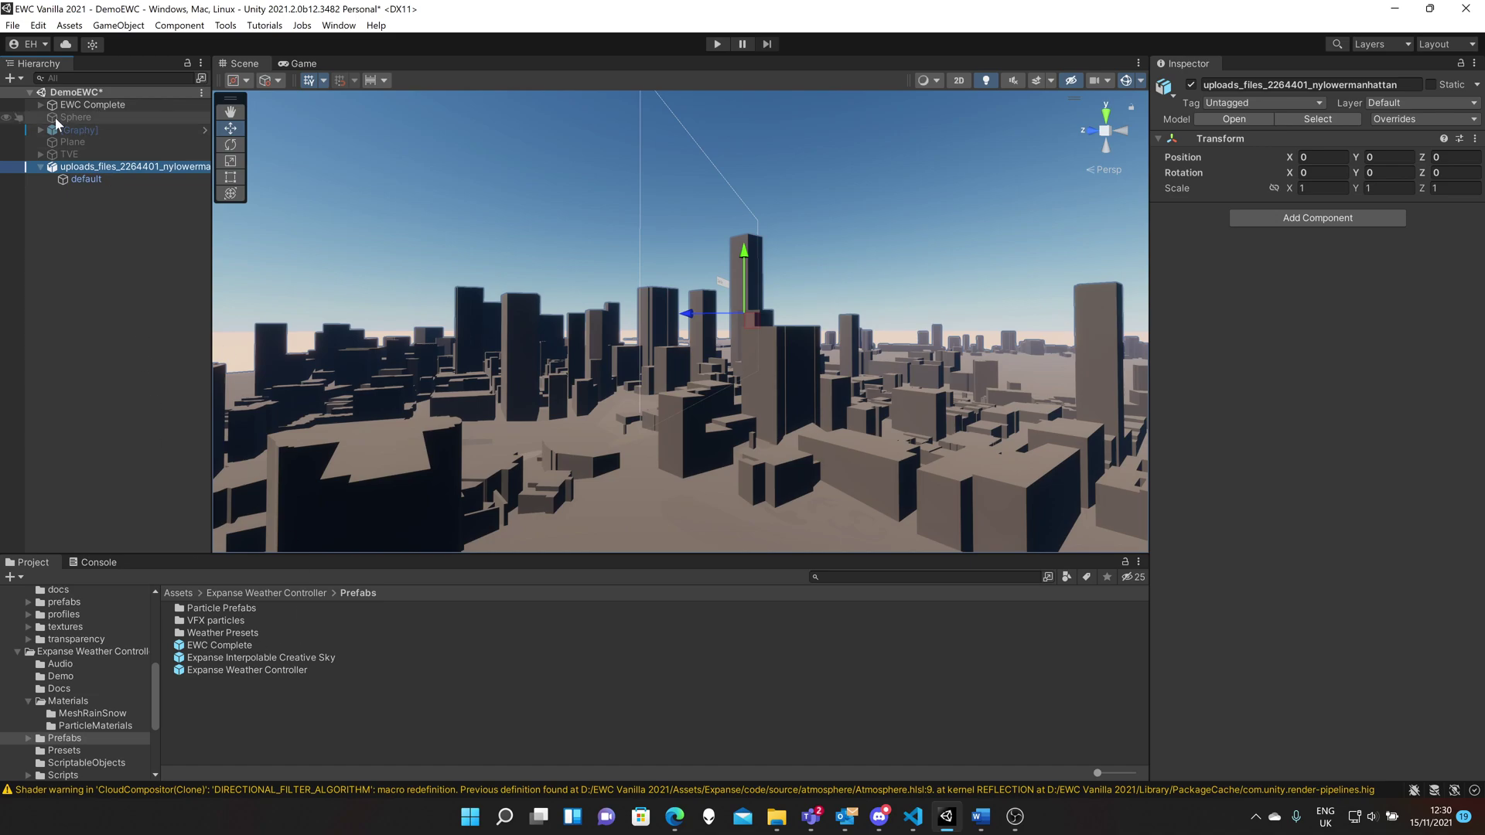
left_click(39, 105)
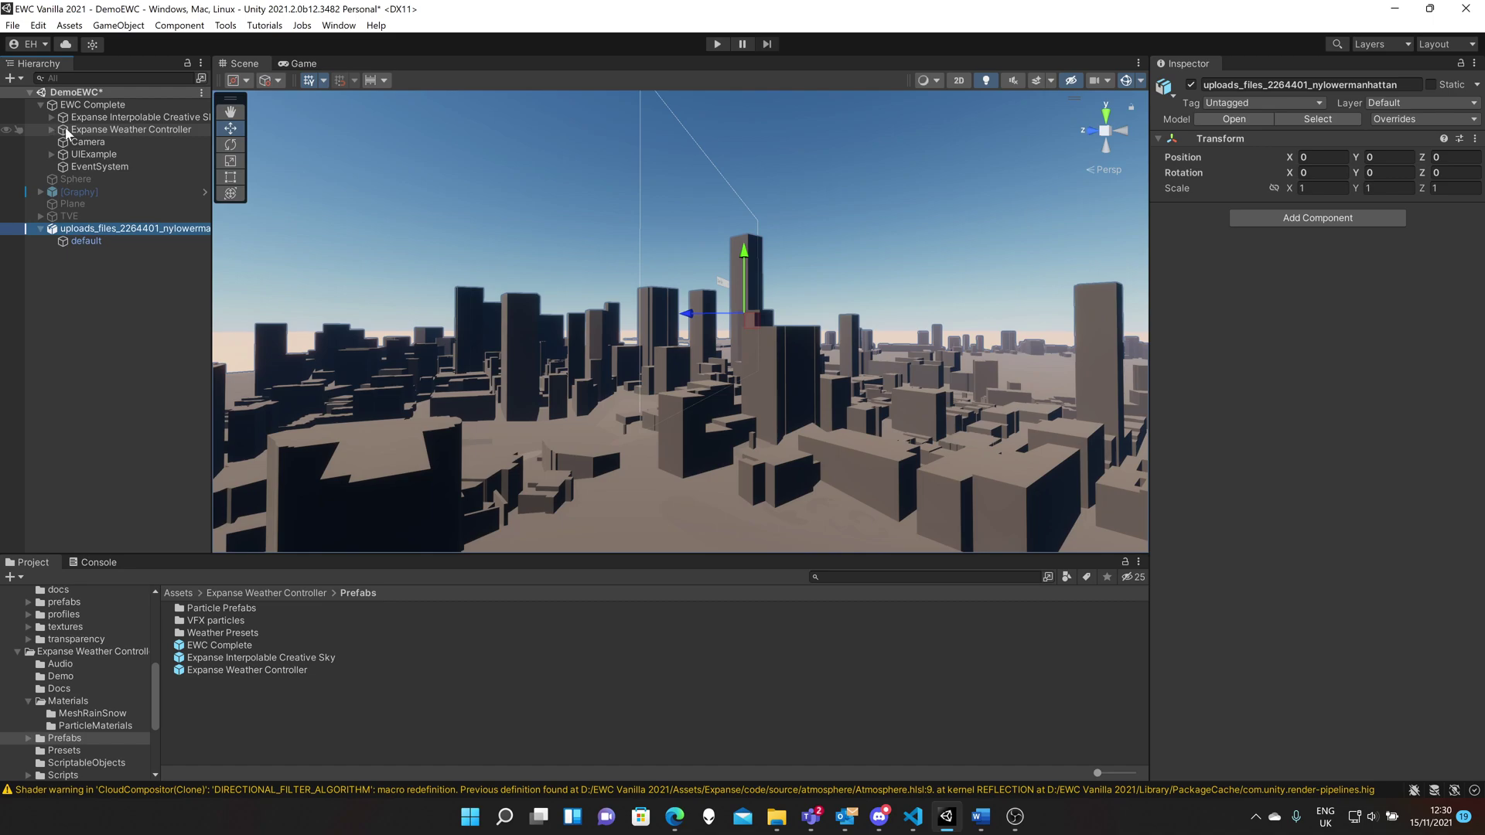
left_click(66, 129)
scroll(1258, 543, "down", 3)
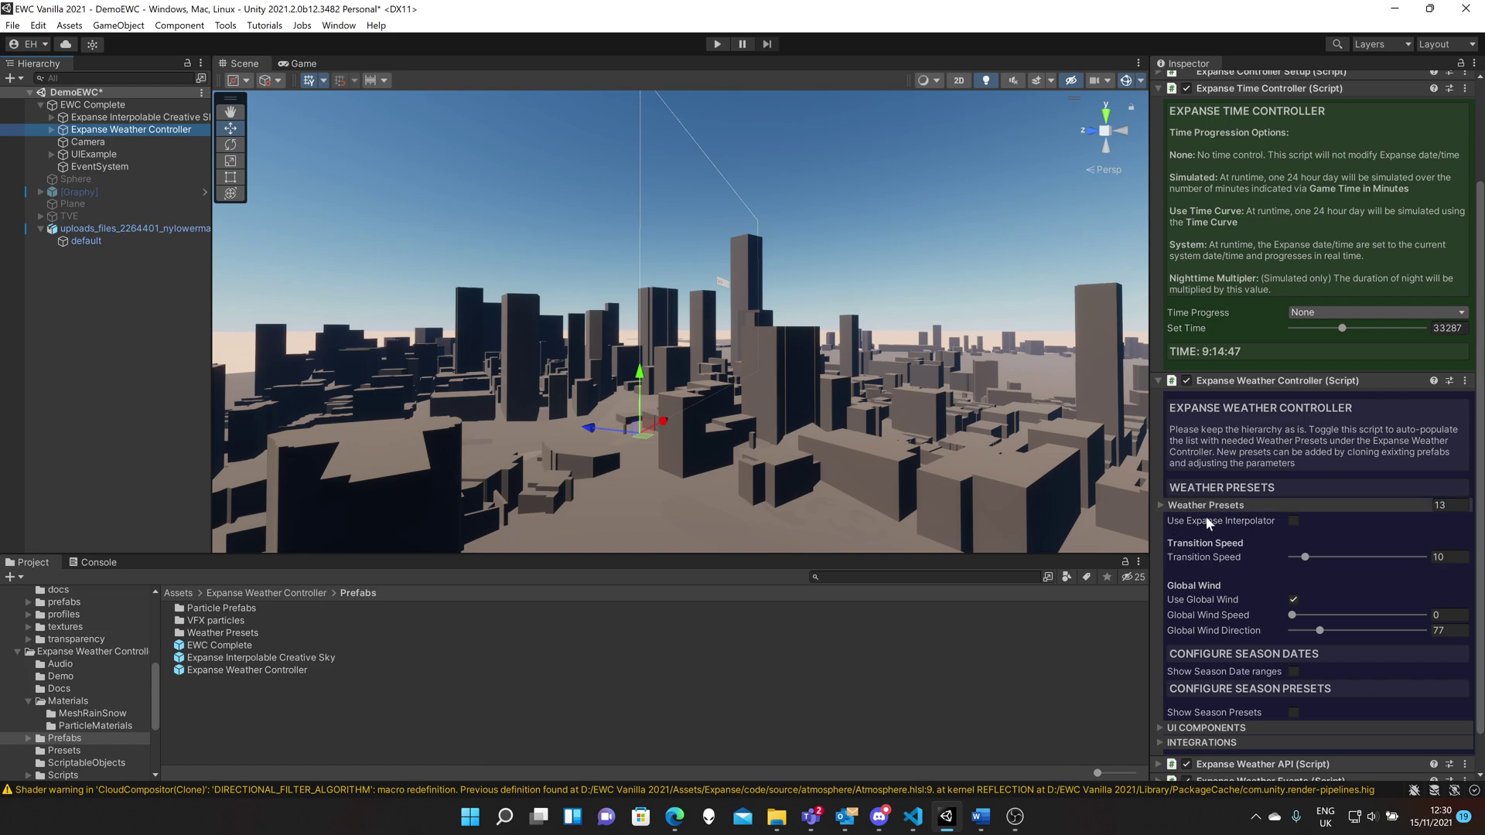
mouse_move(1256, 522)
left_click(1293, 521)
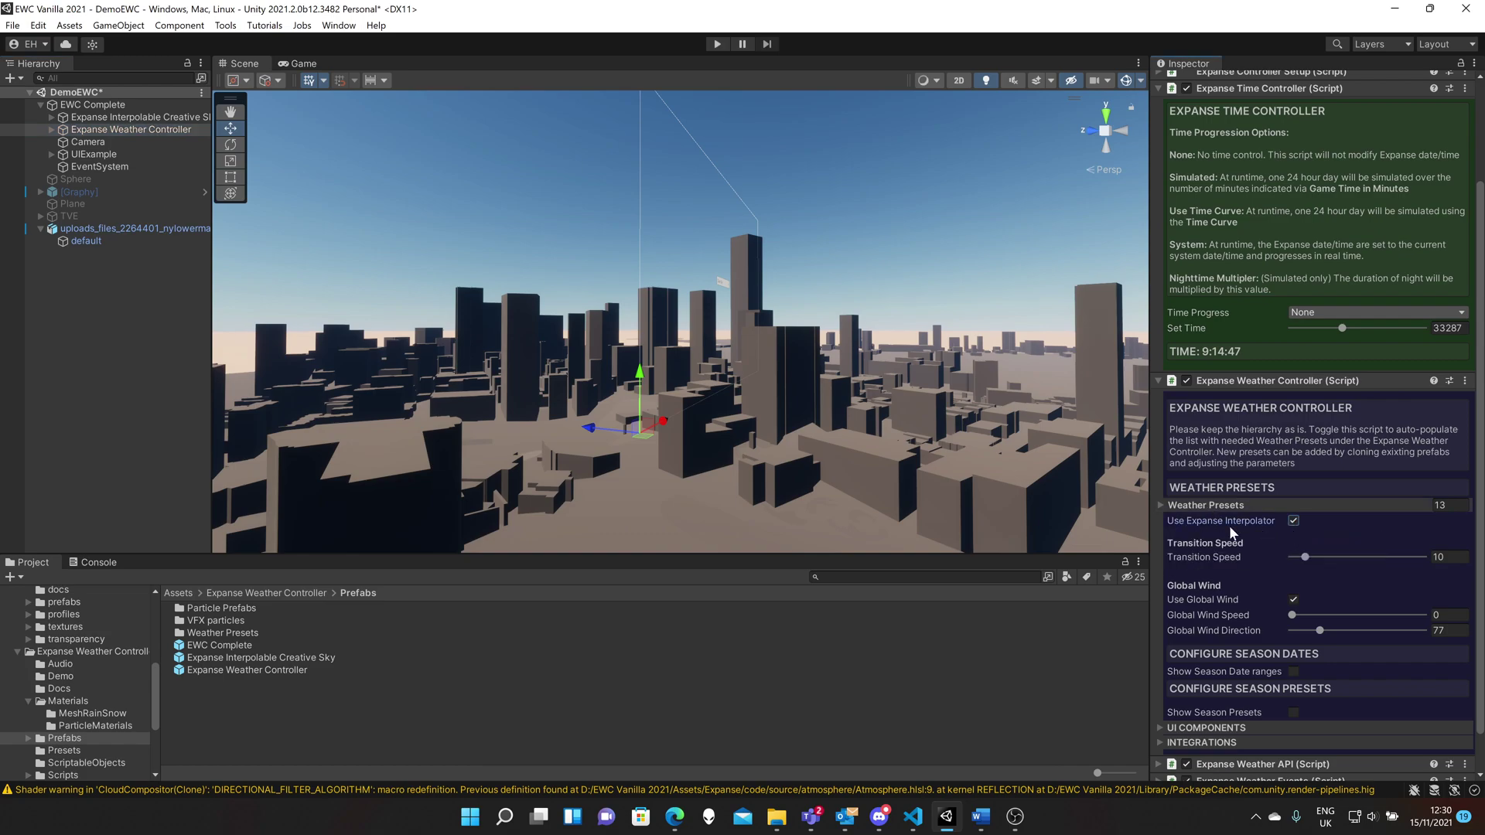
Activate the Cloudy object under Weather_Presets in the Expanse Weather Controller.
left_click(49, 129)
left_click(104, 168)
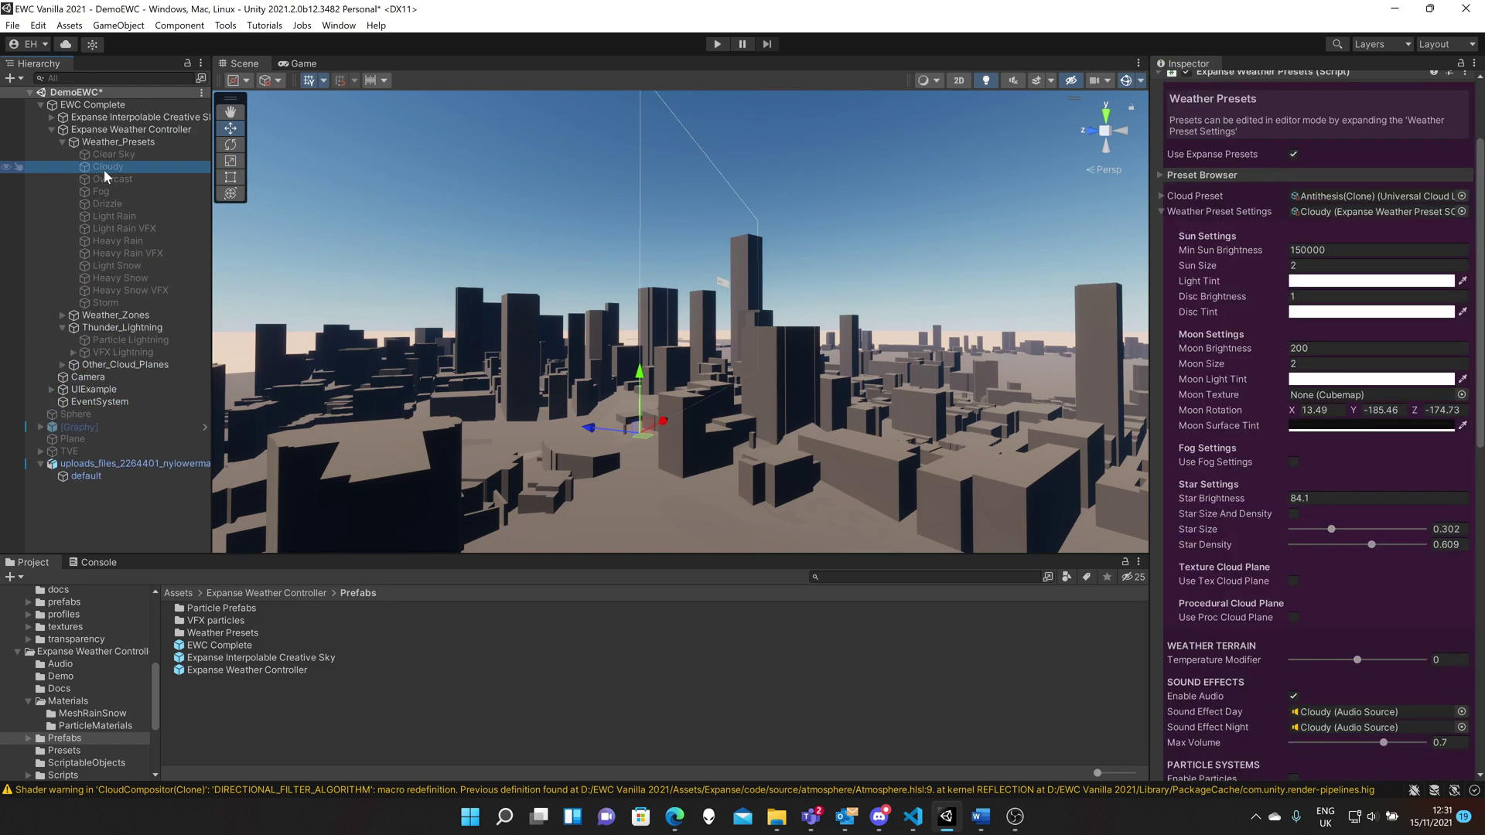
scroll(1259, 541, "up", 3)
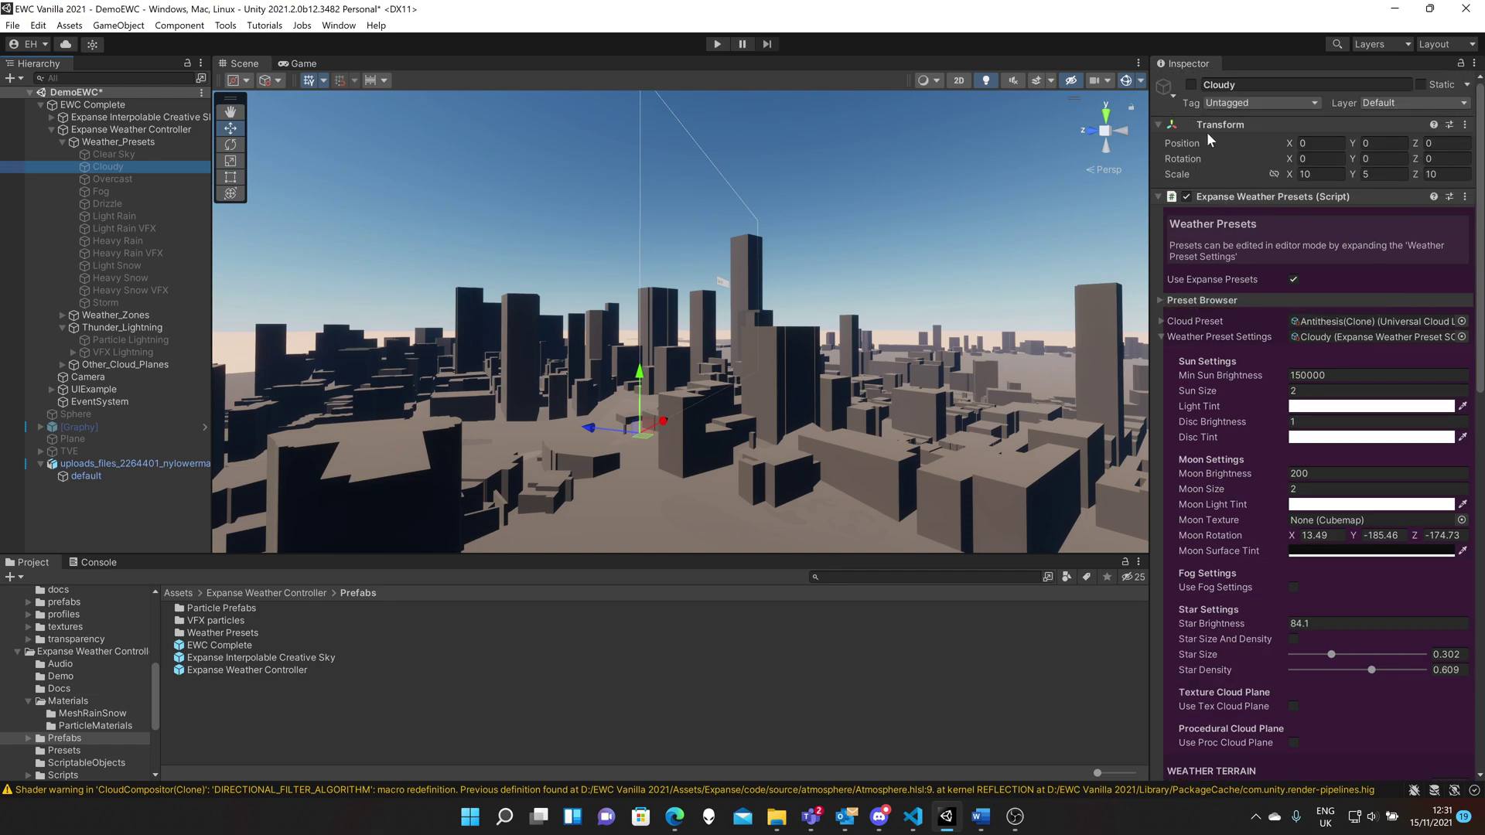
left_click(1192, 84)
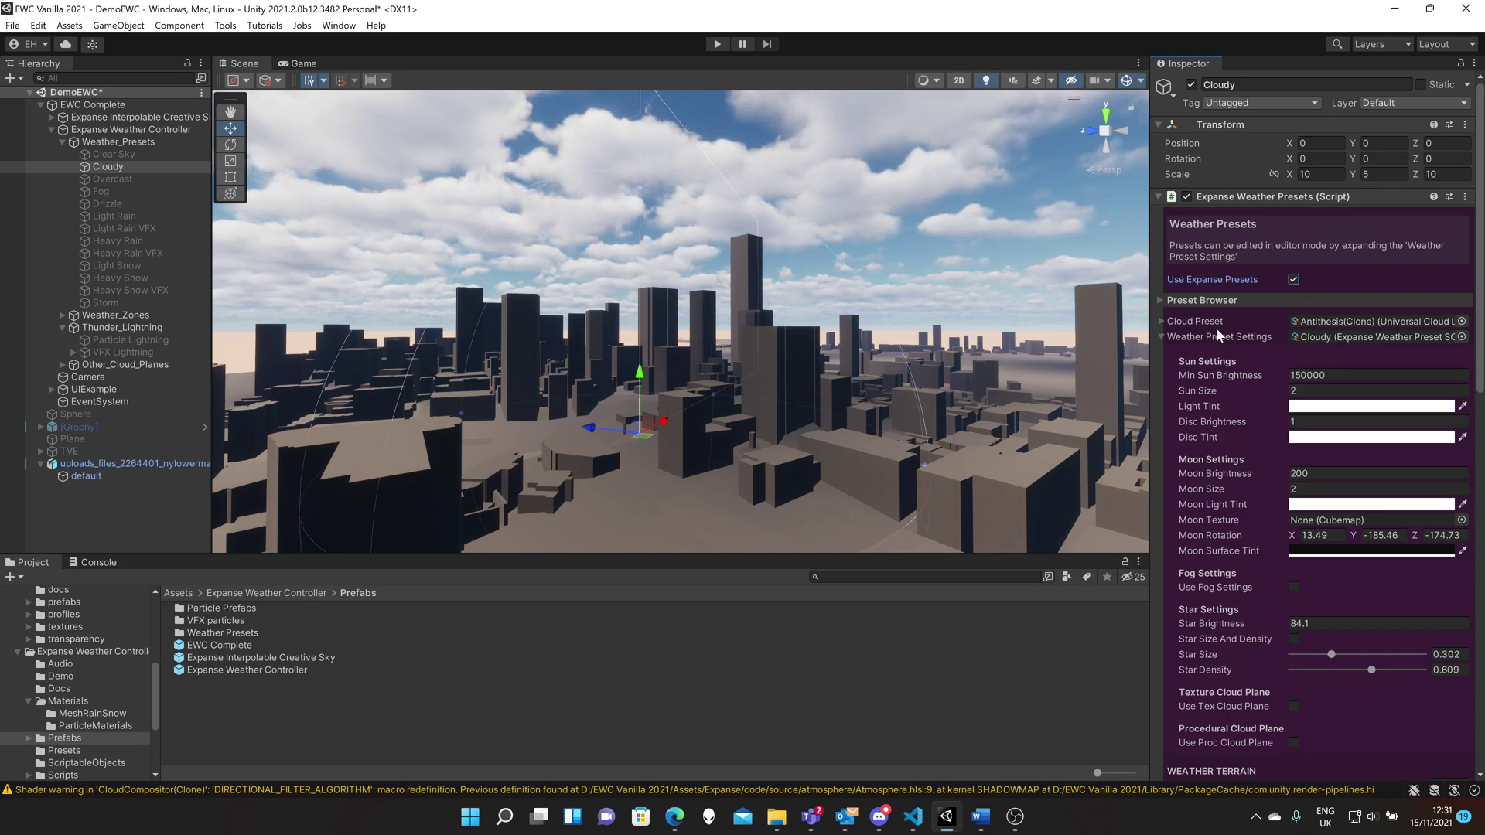
Apply the Reposado Optimized cloud preset to the Cloudy weather preset from its preset browser.
left_click(1161, 301)
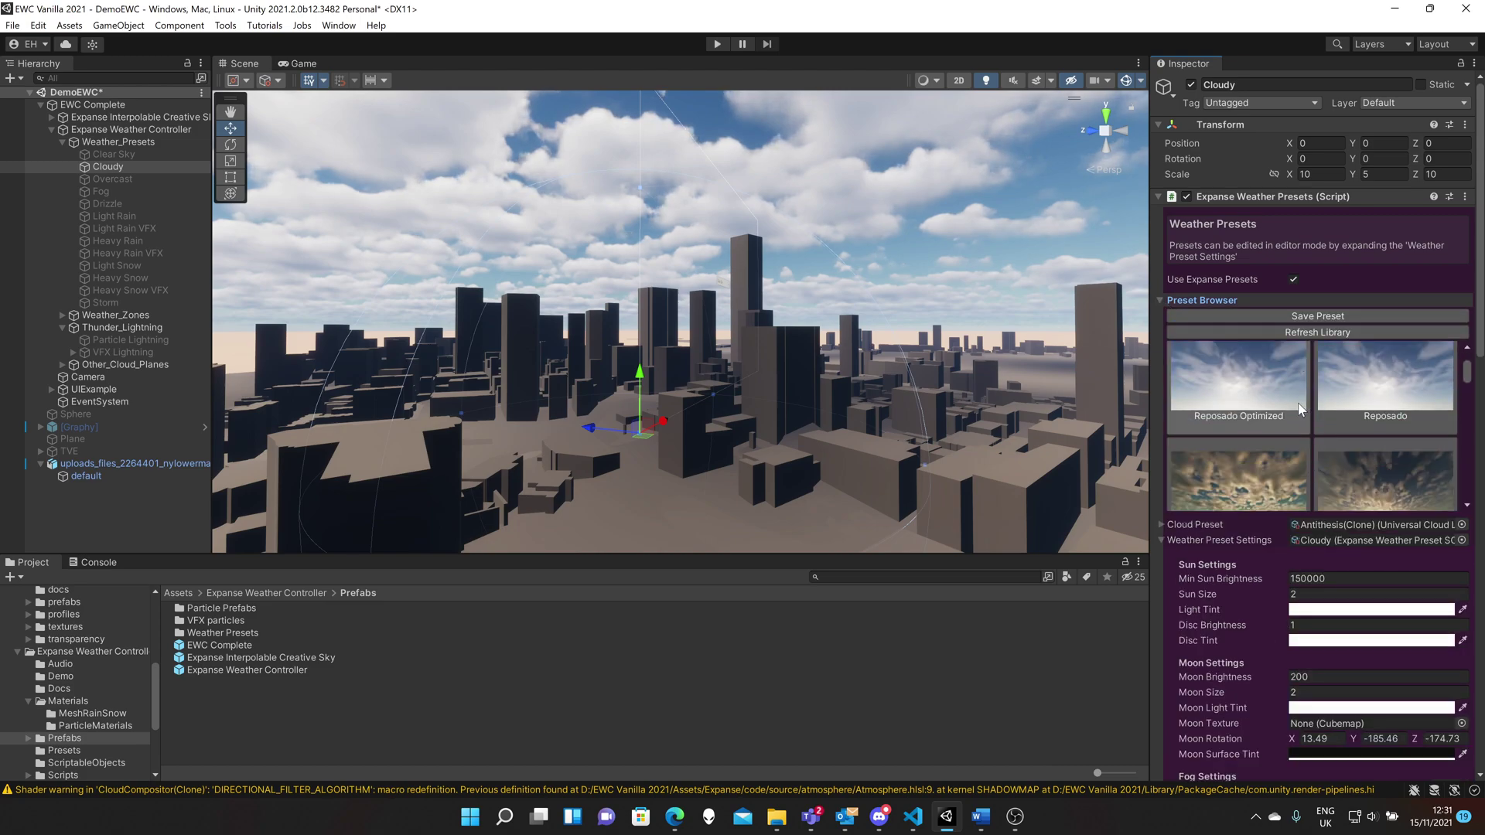
scroll(1299, 405, "down", 3)
scroll(1244, 422, "down", 2)
scroll(1254, 437, "up", 3)
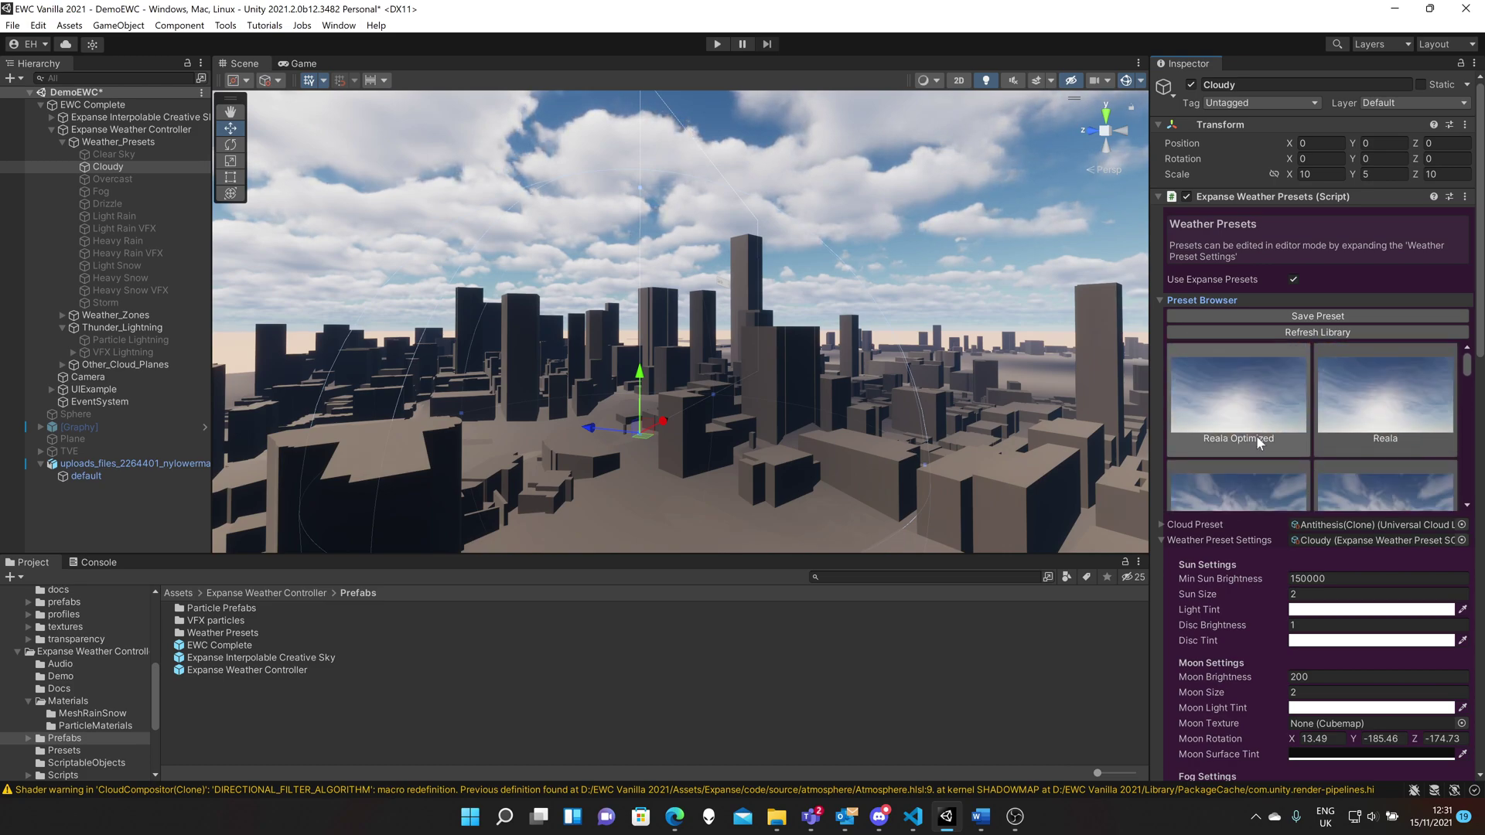
scroll(1258, 454, "down", 1)
left_click(1240, 407)
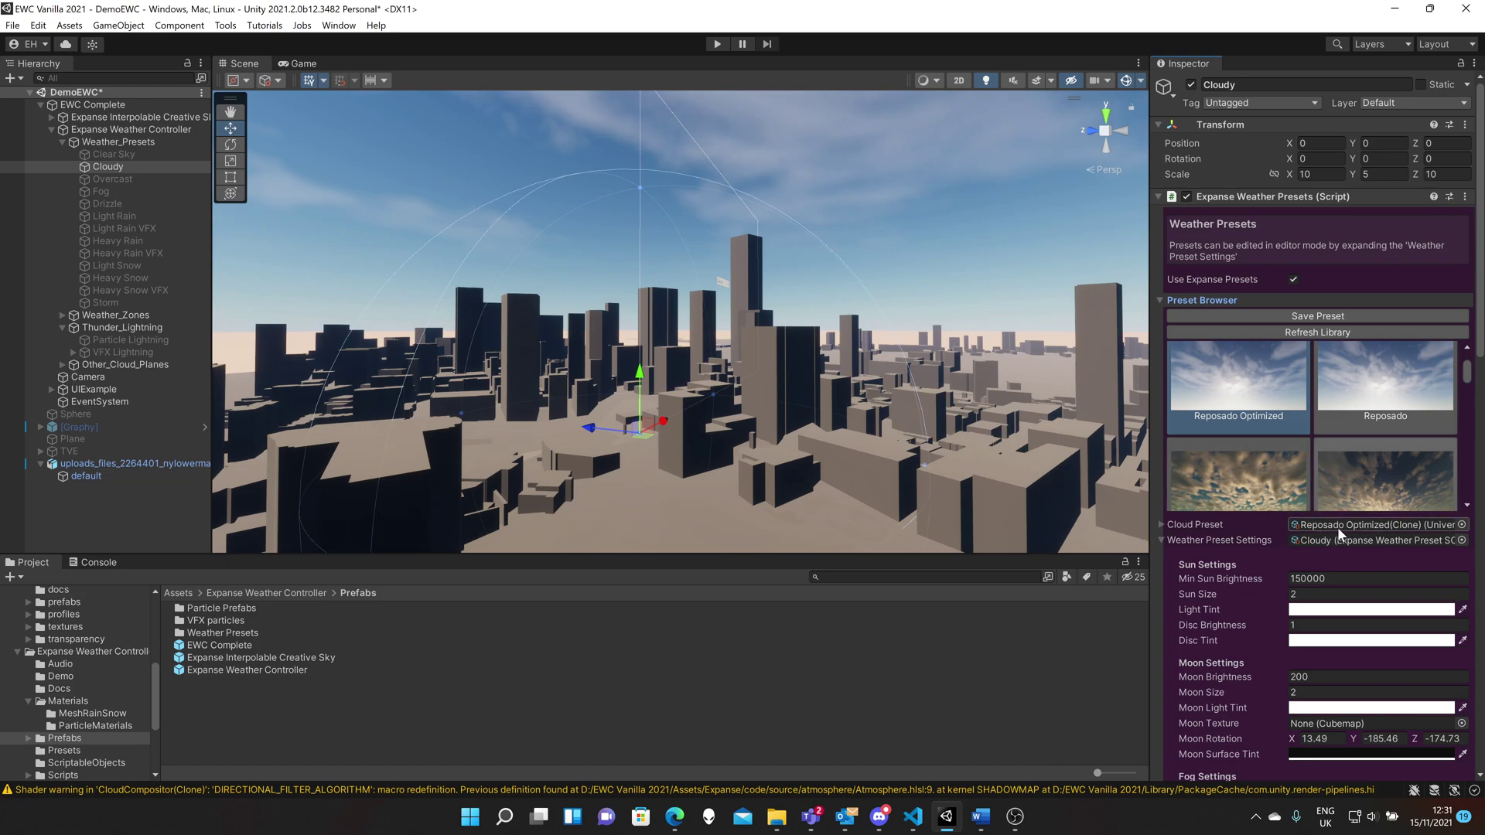
Set the Cloudy weather preset's cloud preset back to Antithesis and collapse the preset browser.
scroll(1313, 430, "down", 2)
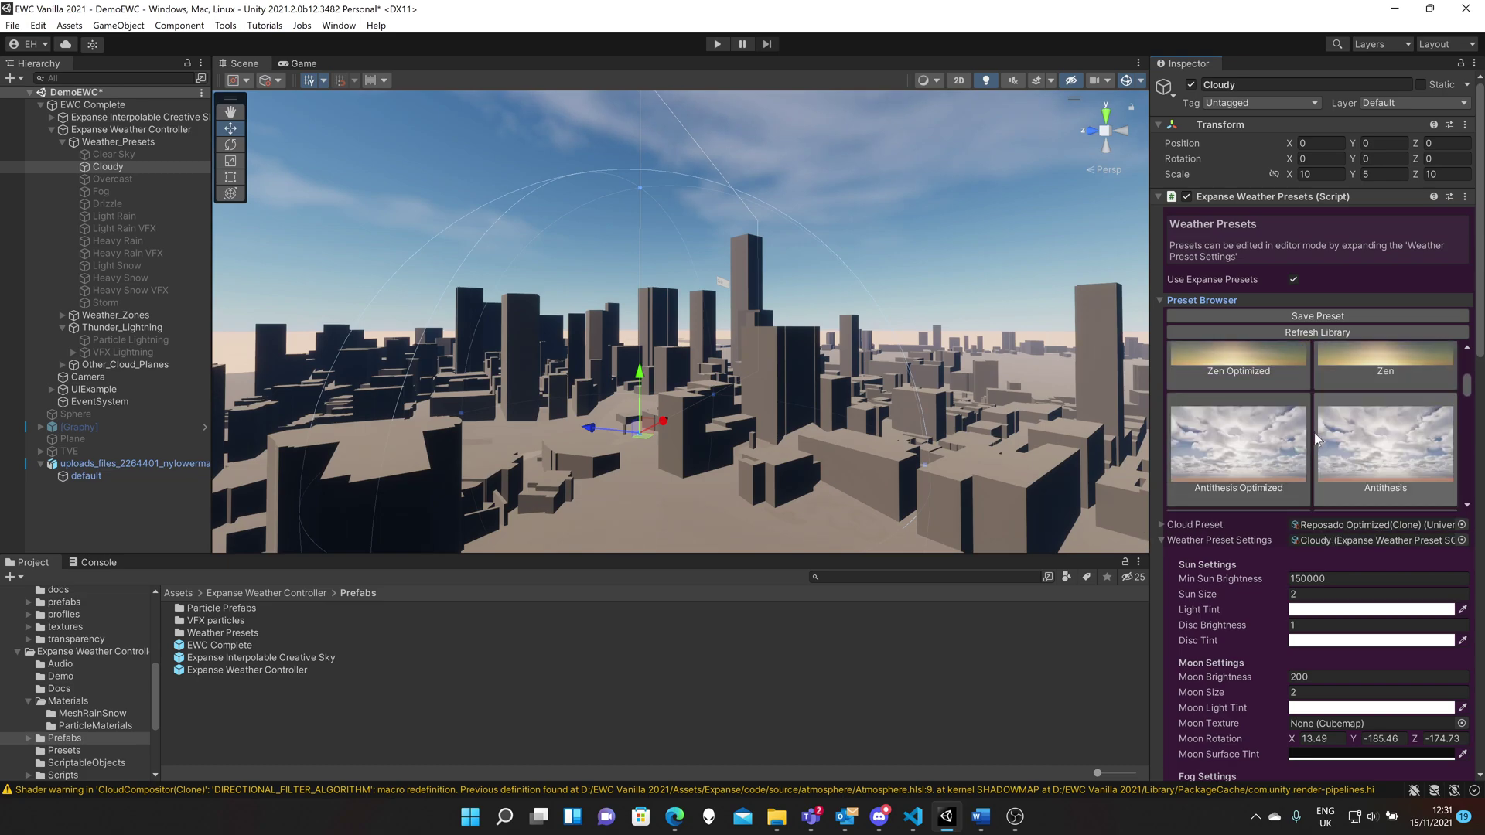
left_click(1364, 453)
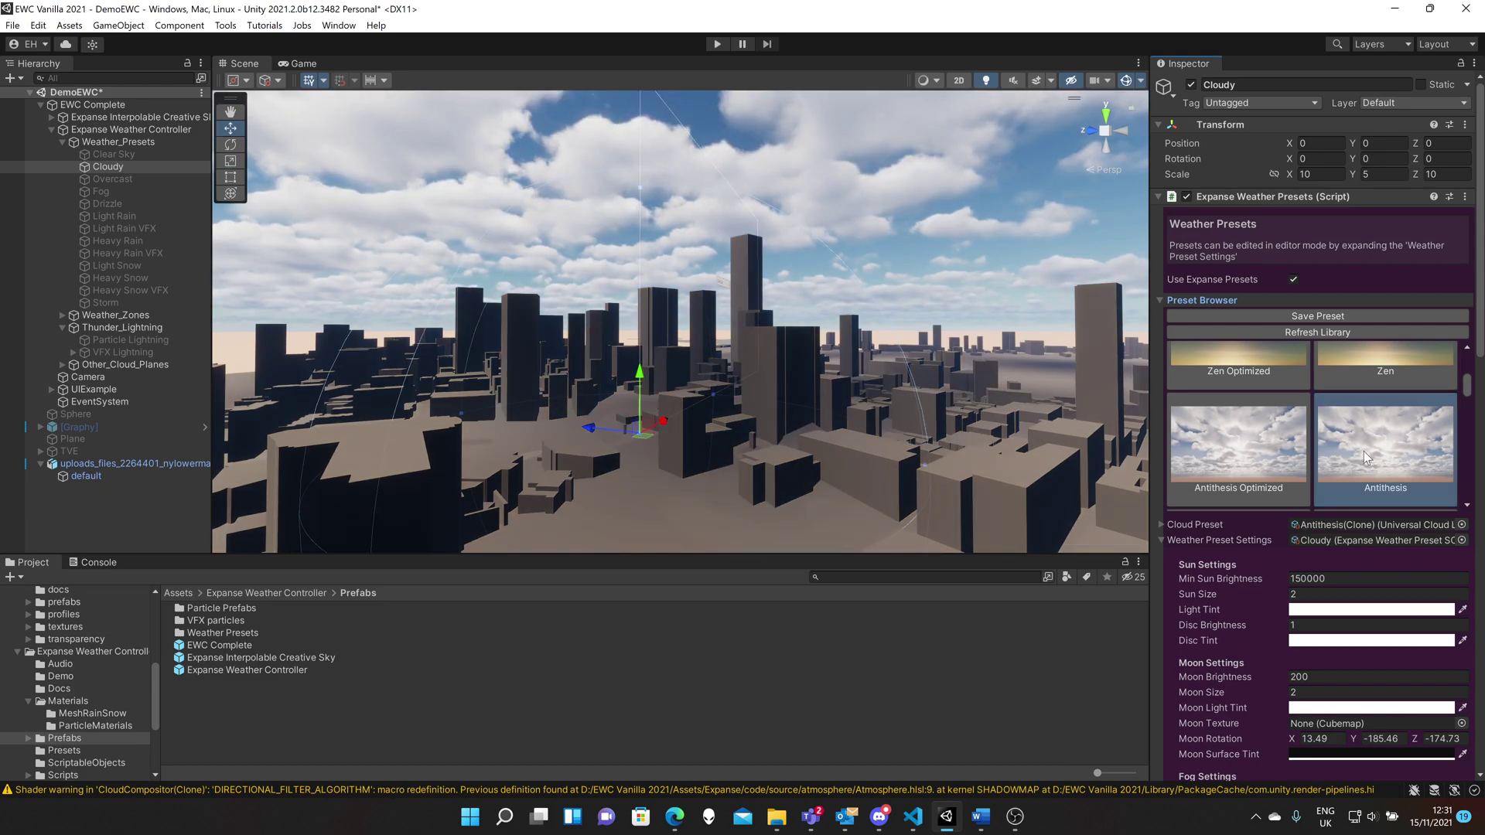
left_click(1162, 299)
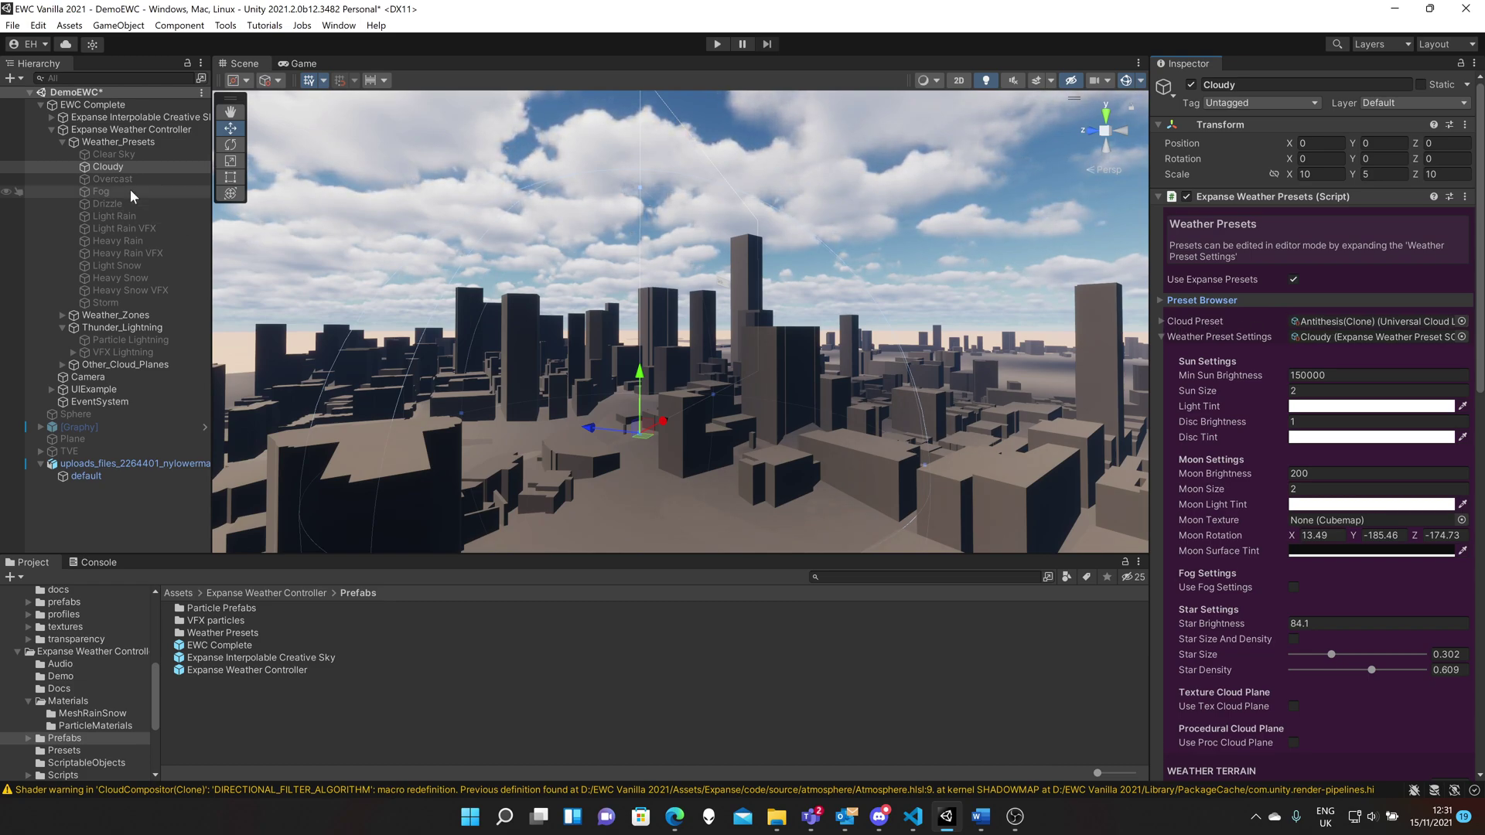
Inspect the Clear Sky weather preset and open the Presets folder of Expanse Weather Controller.
left_click(123, 155)
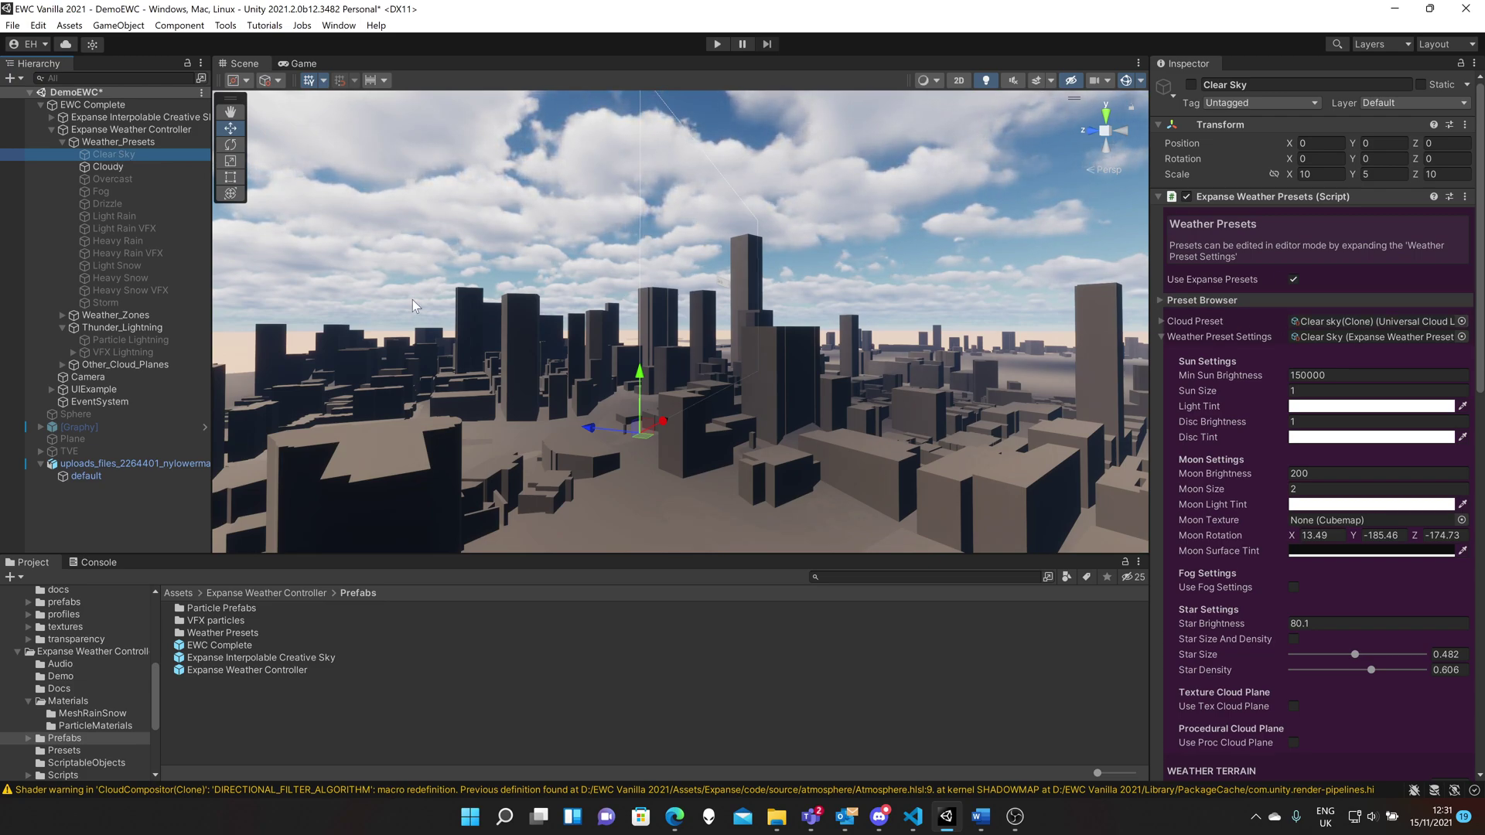
left_click(242, 593)
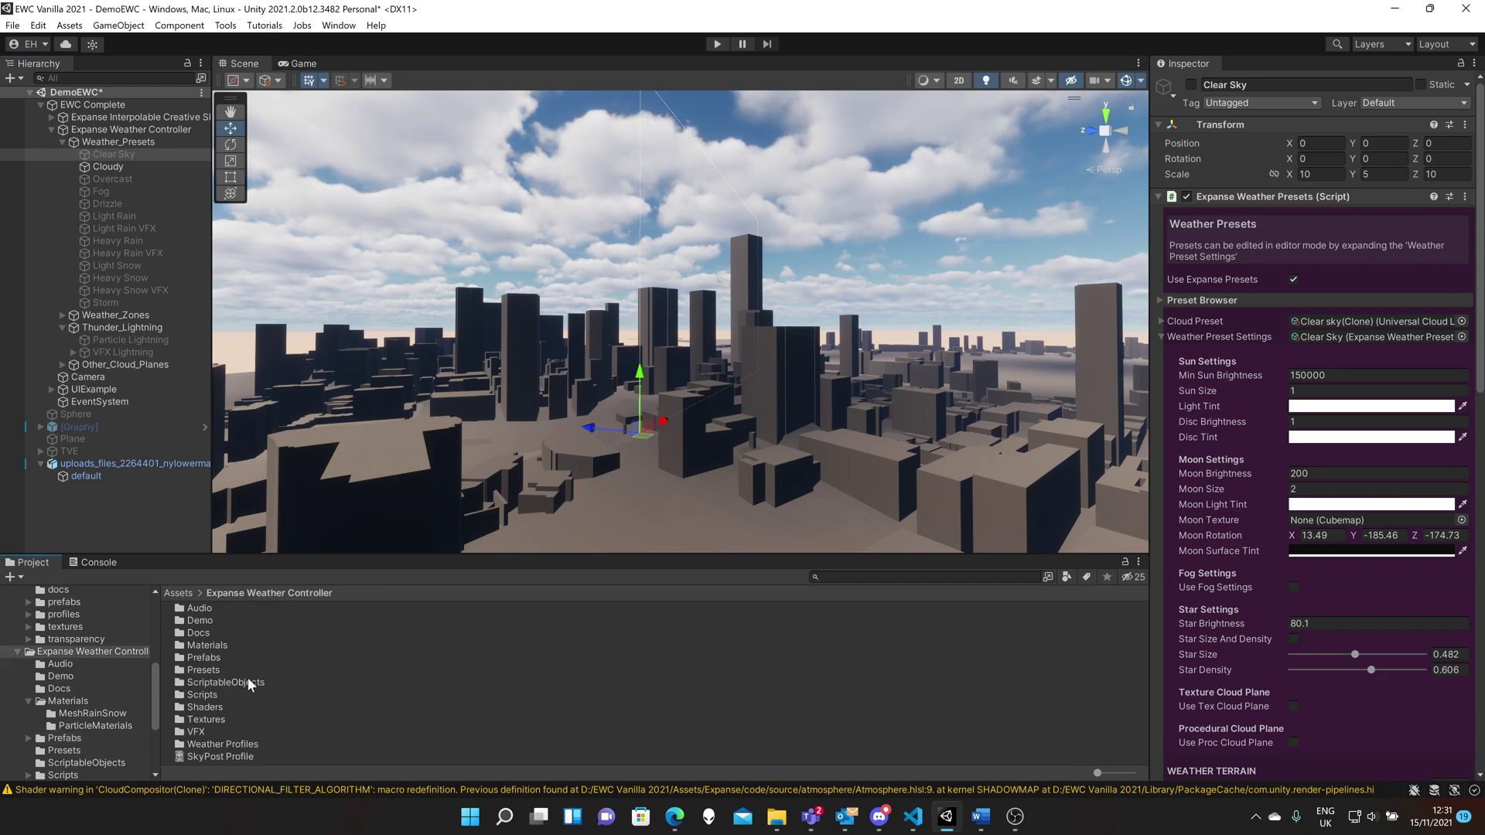
double_click(207, 669)
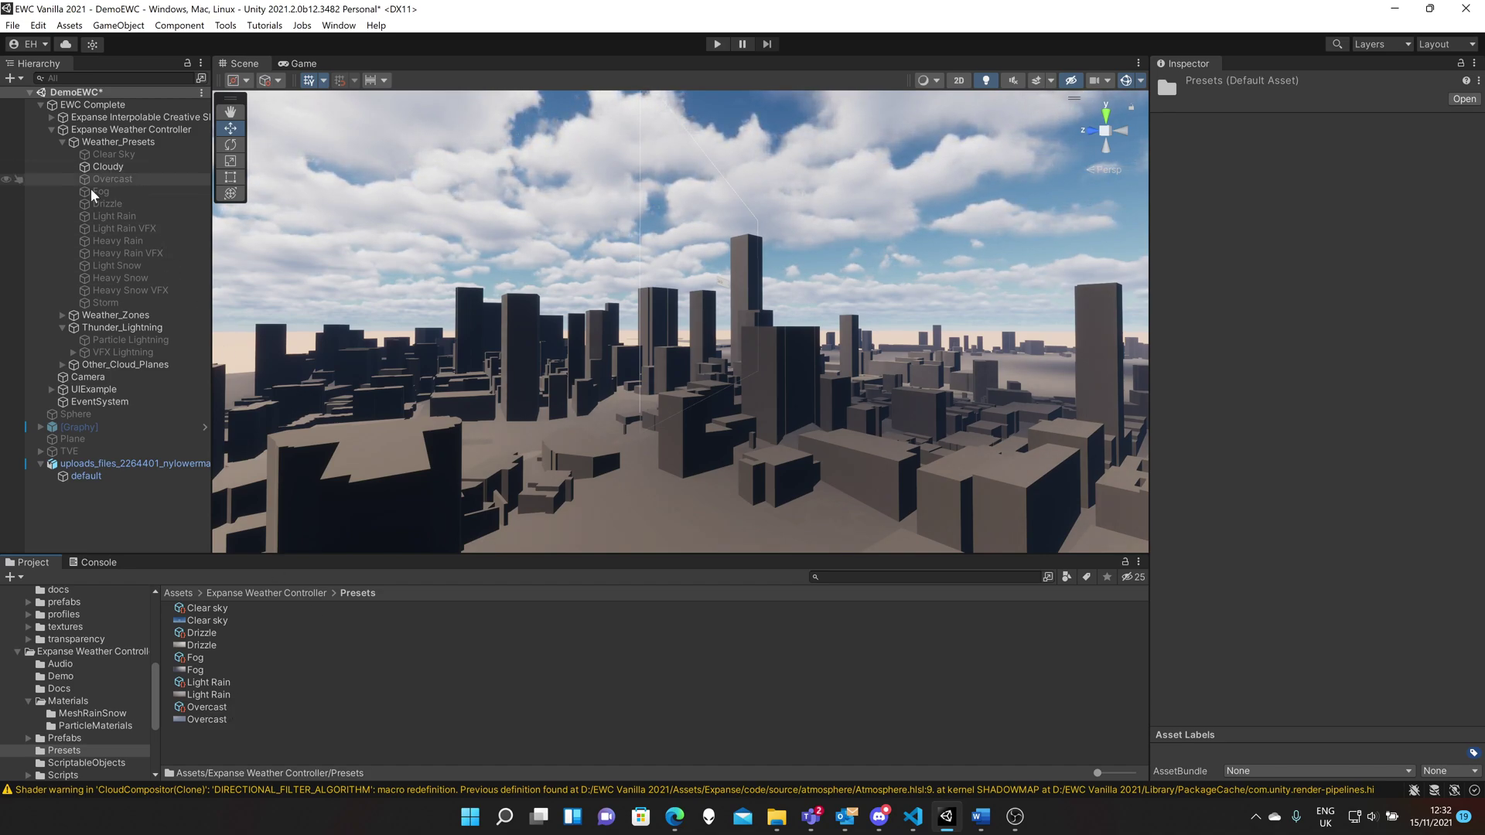
Examine the cloud layer assets available for the Cloudy object's Cloud Preset without changing the assignment.
left_click(121, 165)
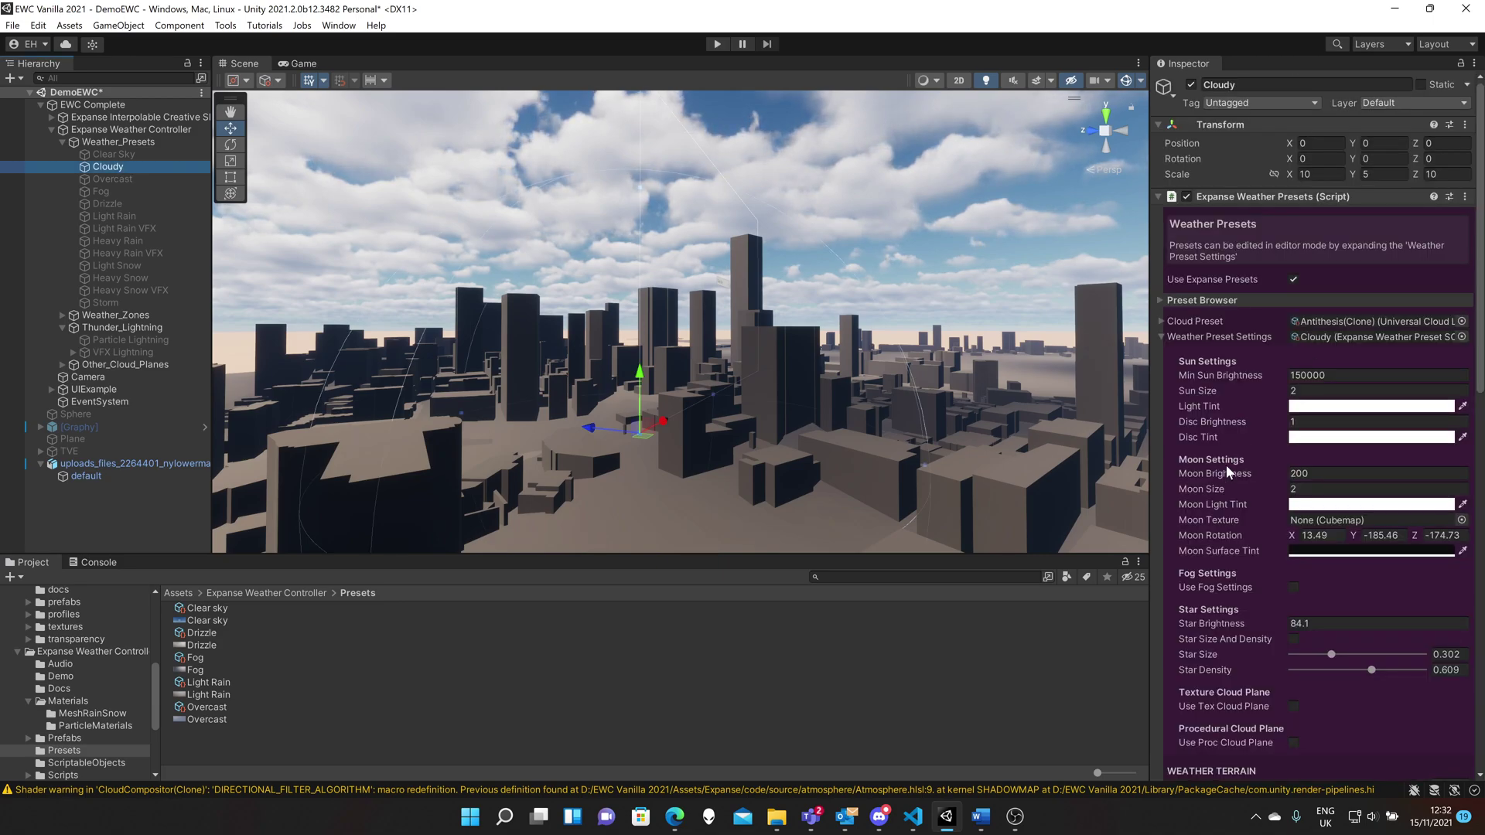
left_click(1161, 299)
left_click(1160, 298)
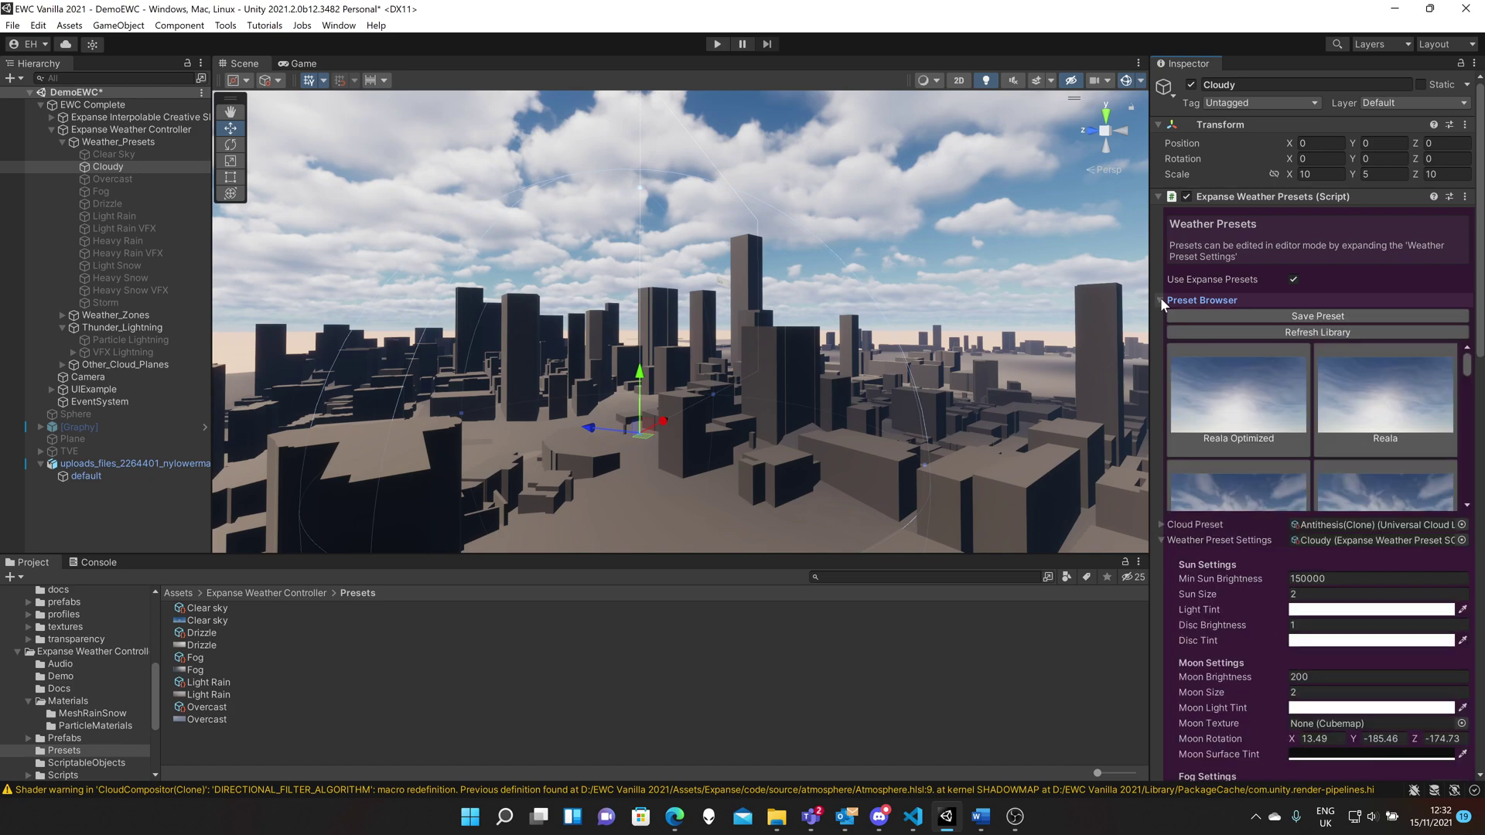
left_click(1160, 298)
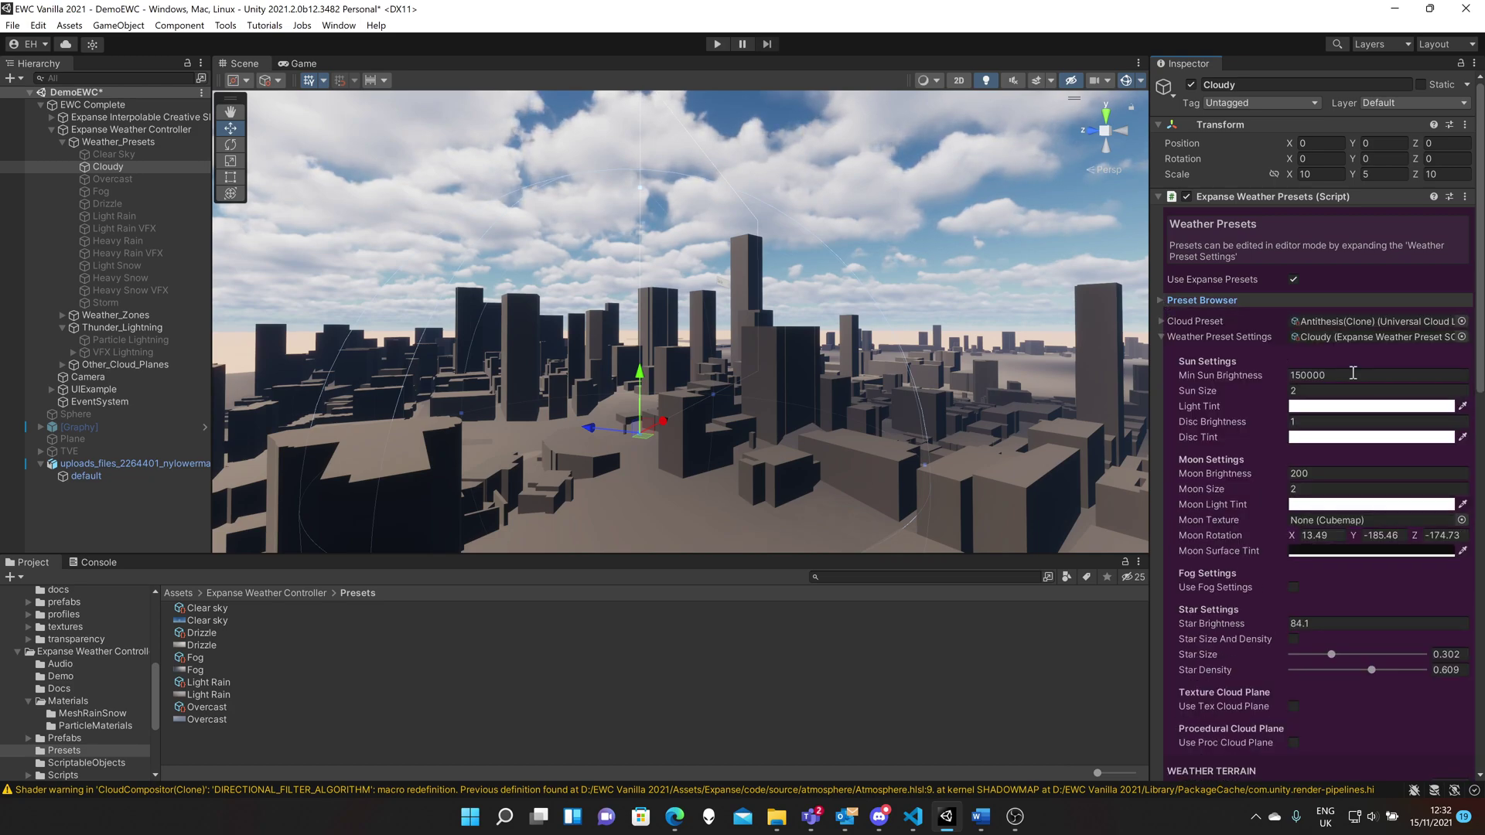
left_click(1462, 321)
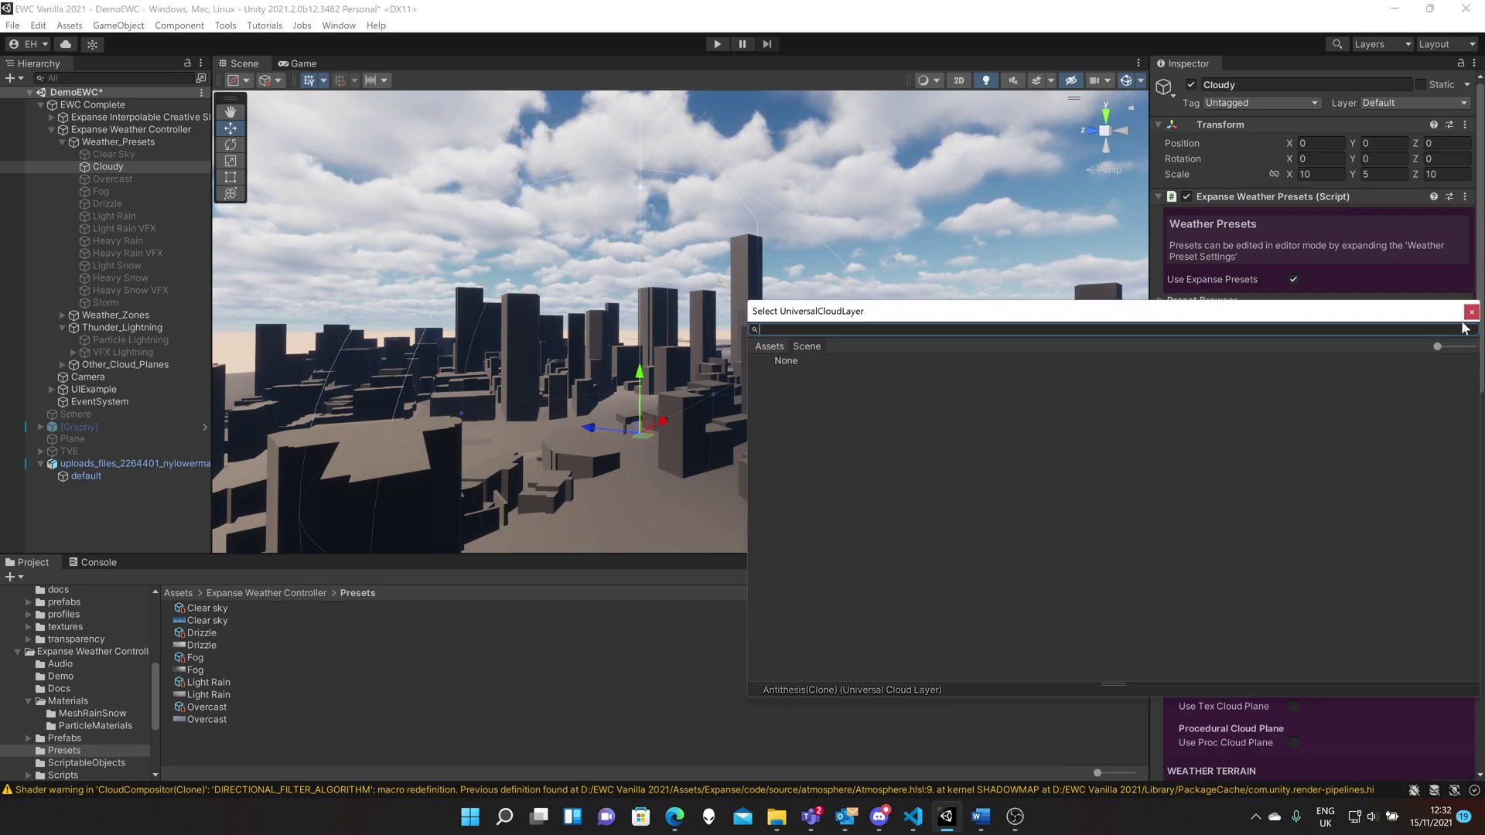
left_click(771, 347)
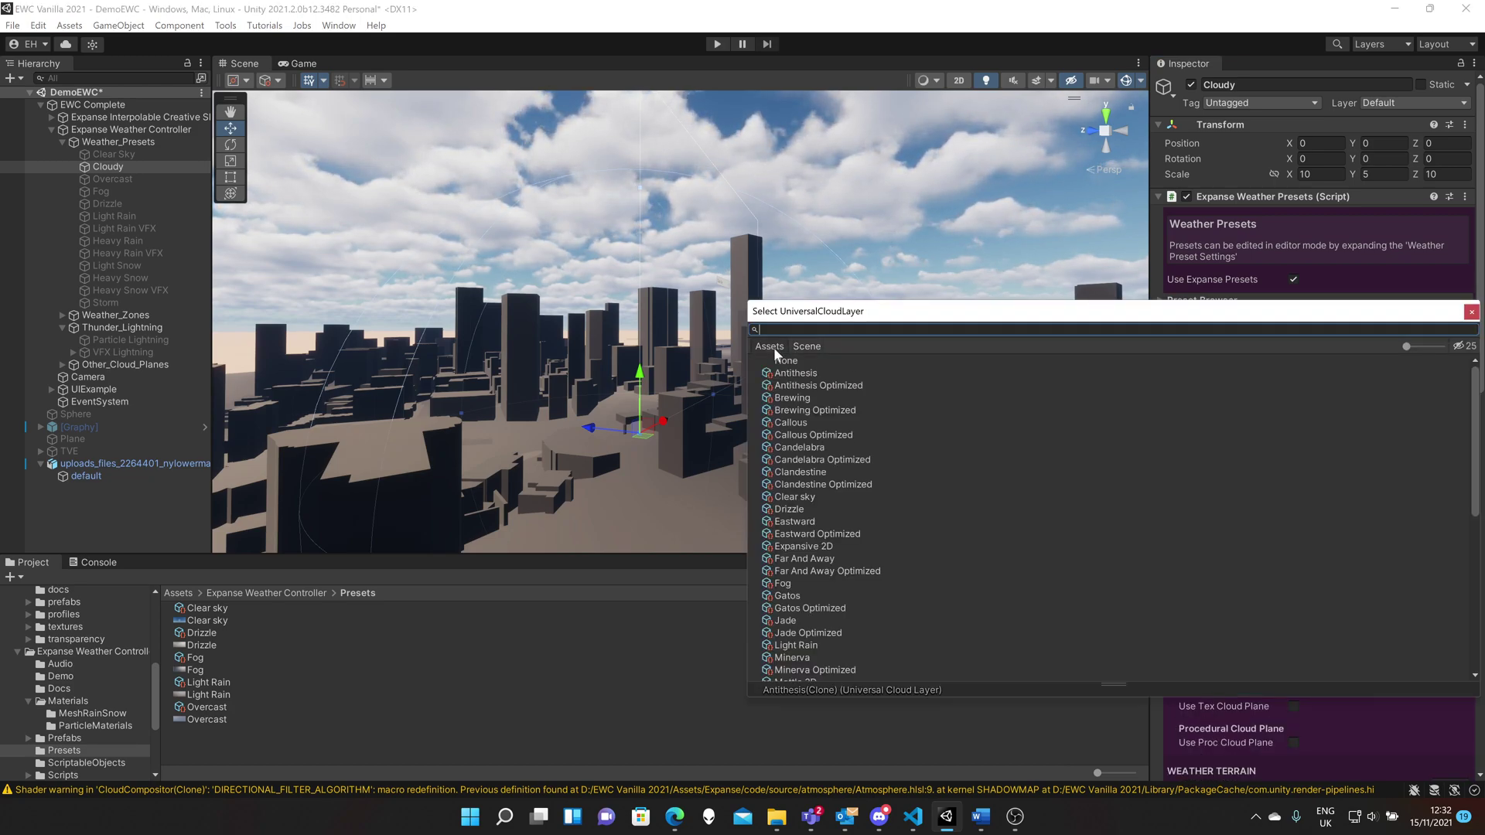
left_click(1471, 312)
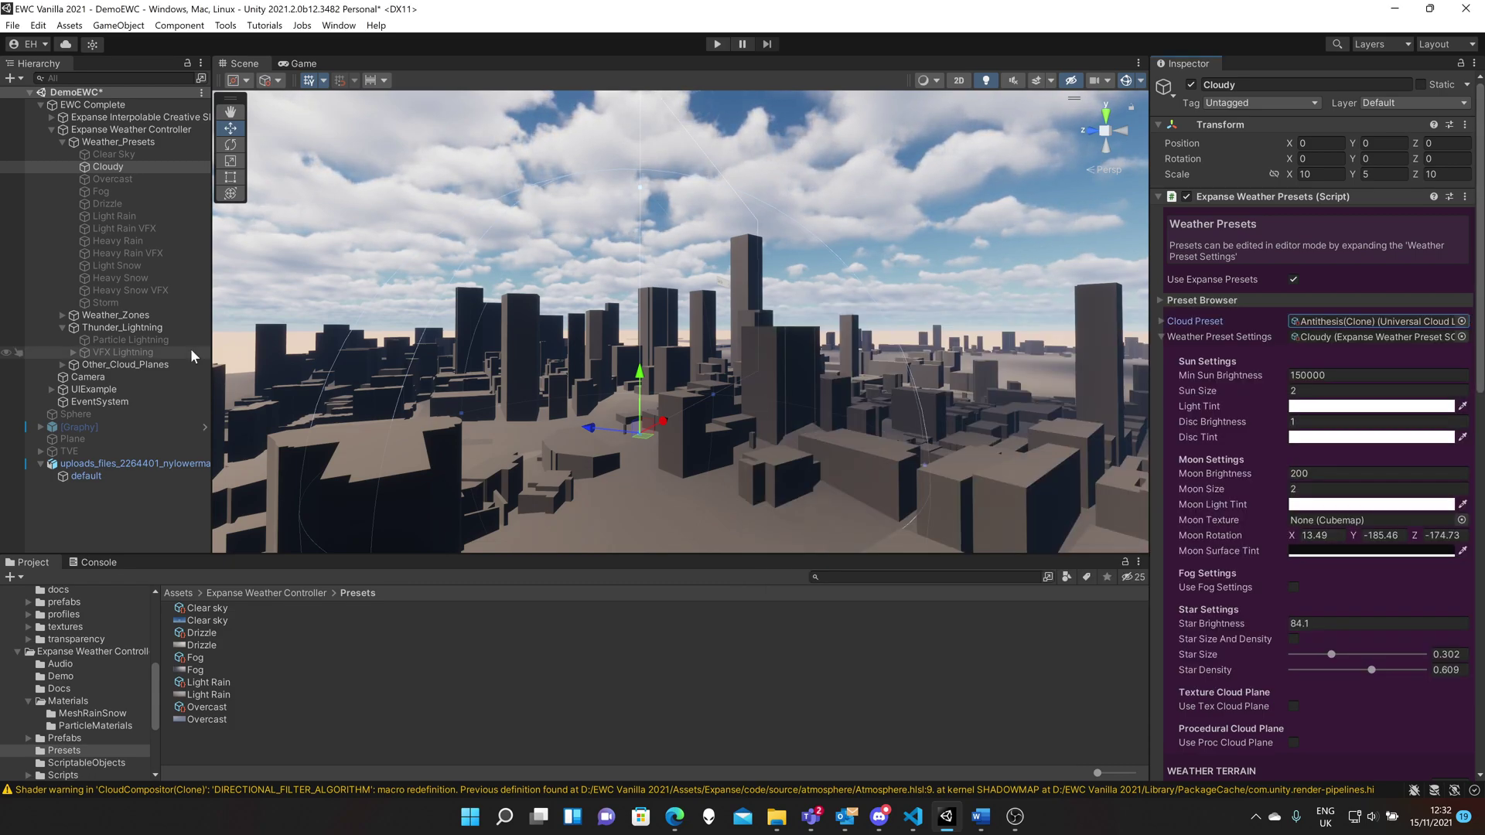
Review the cloud preset assignments of the rain, snow and storm weather presets, ending on Light Rain VFX.
left_click(117, 242)
left_click(117, 265)
left_click(116, 290)
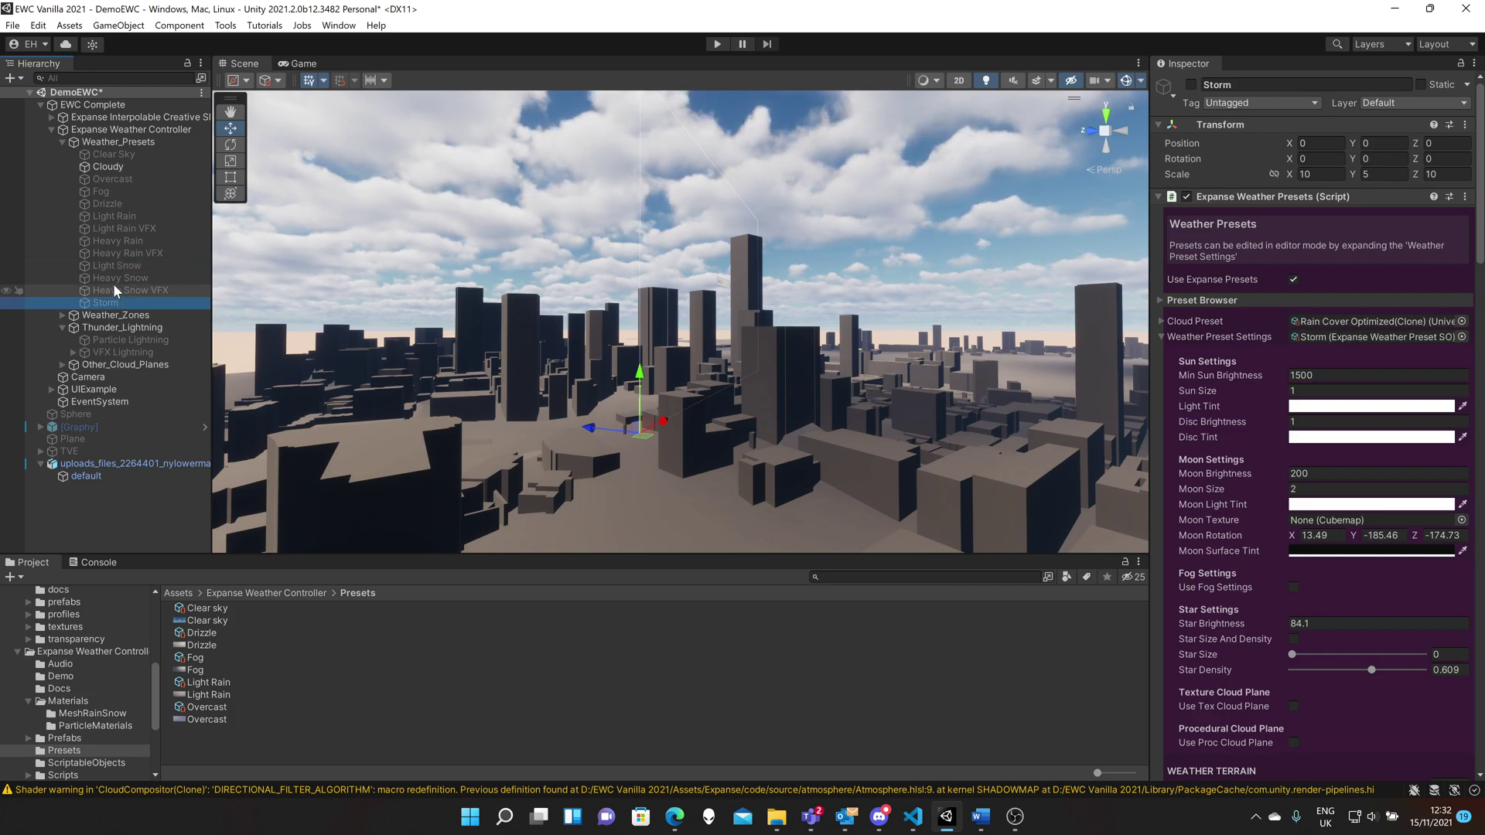
left_click(113, 265)
left_click(113, 229)
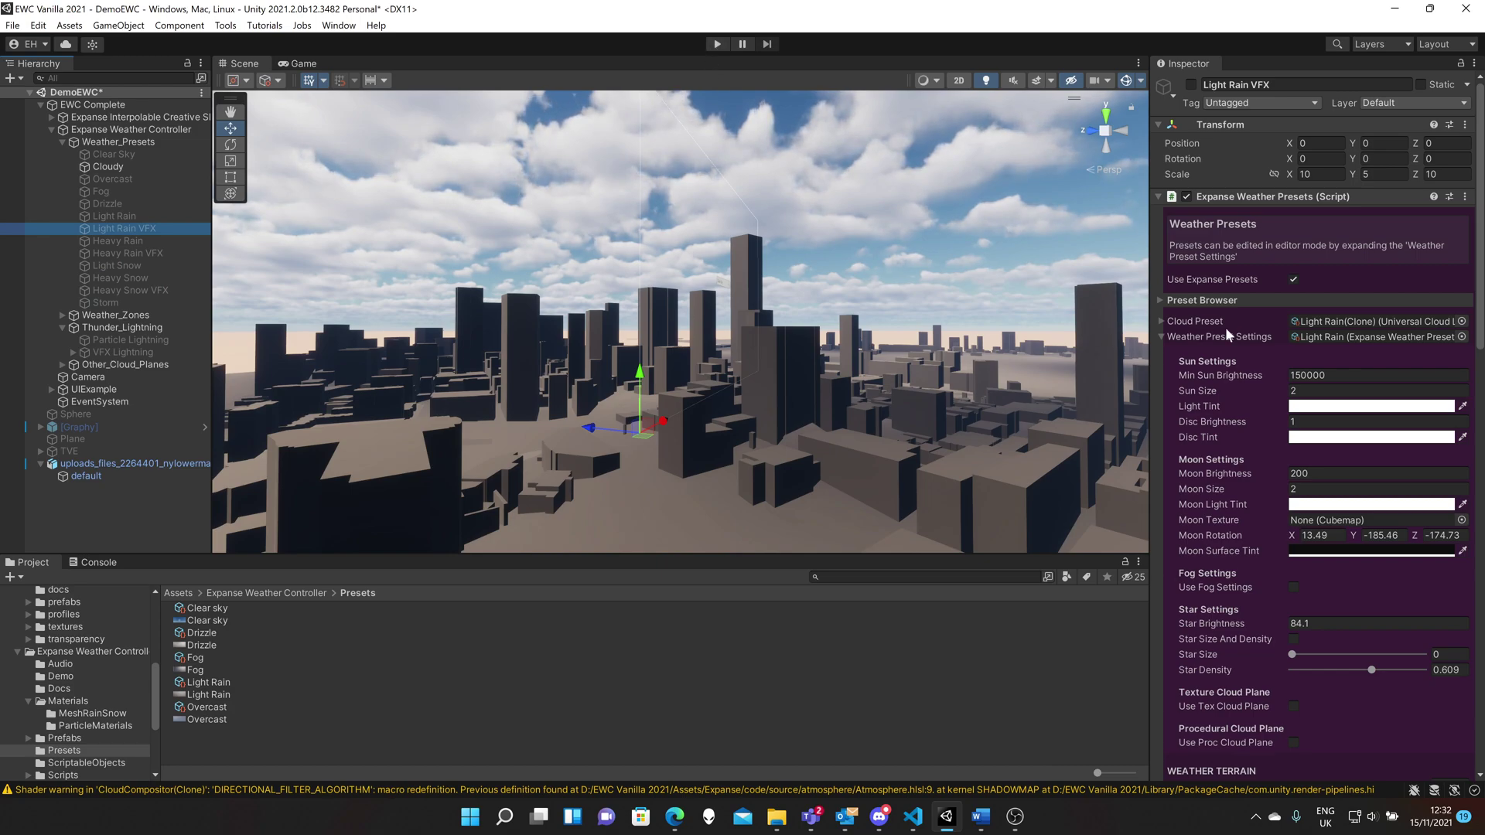
Deactivate the Cloudy weather preset object and run the scene in Play mode, looking around the city.
left_click(117, 168)
left_click(1191, 84)
left_click(717, 44)
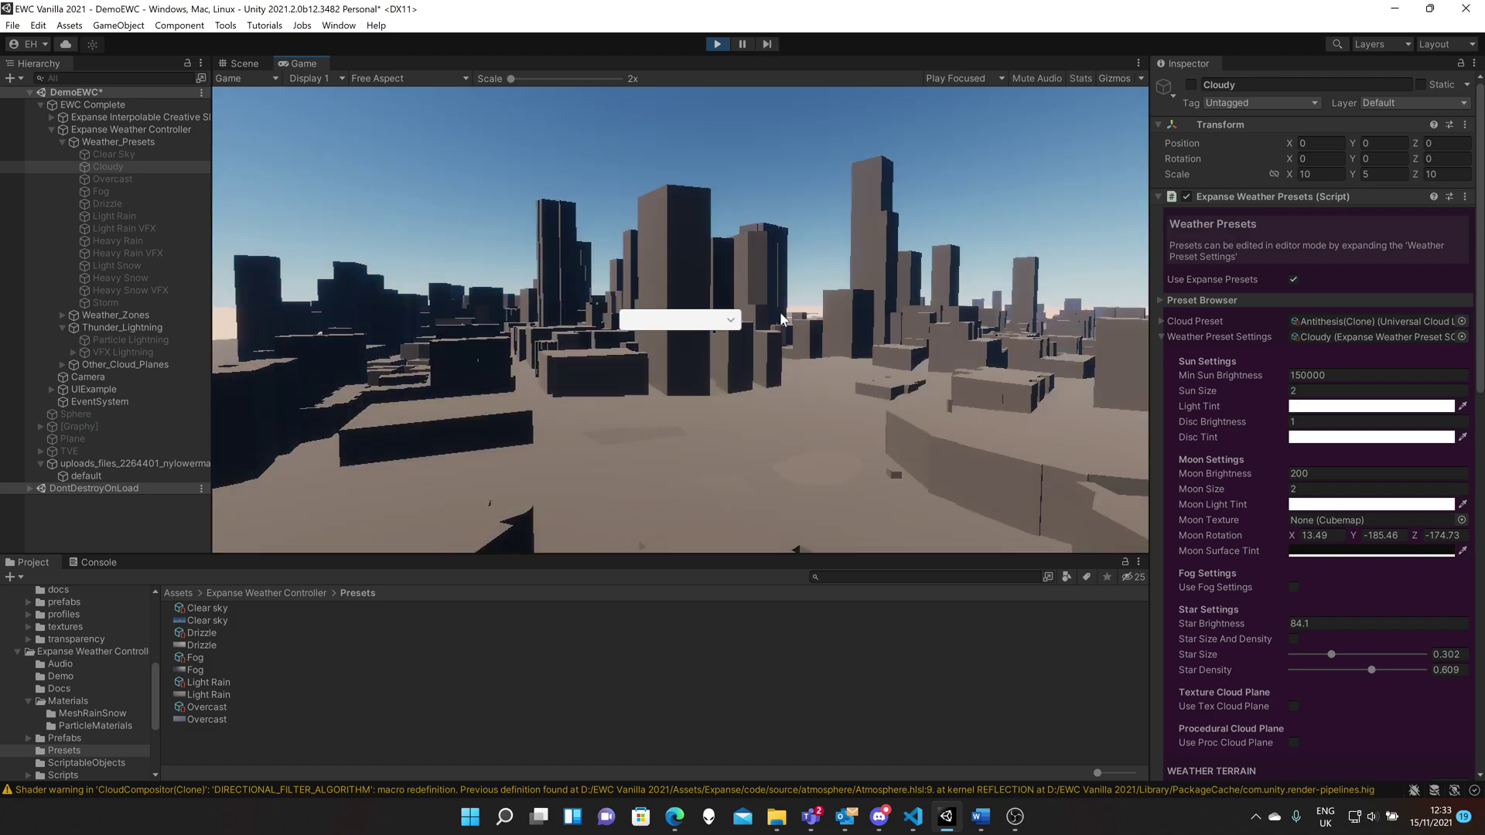
mouse_move(775, 410)
right_mouse_down()
mouse_move(787, 430)
mouse_move(767, 387)
right_mouse_up()
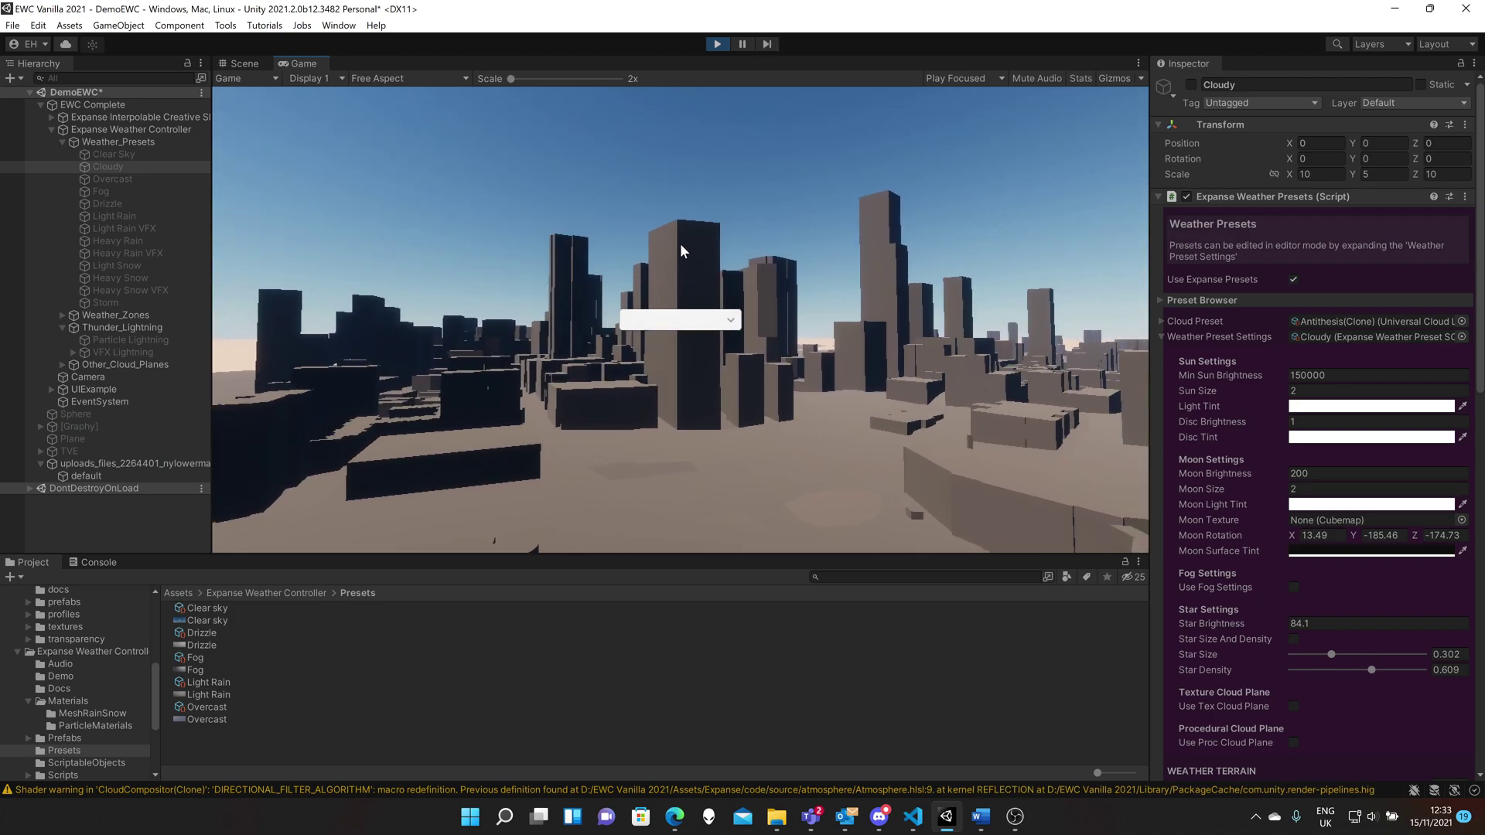
Show the Cloud Layer Interpolator settings of Interpolable Cloud Volume under Expanse Interpolable Creative Sky.
left_click(730, 320)
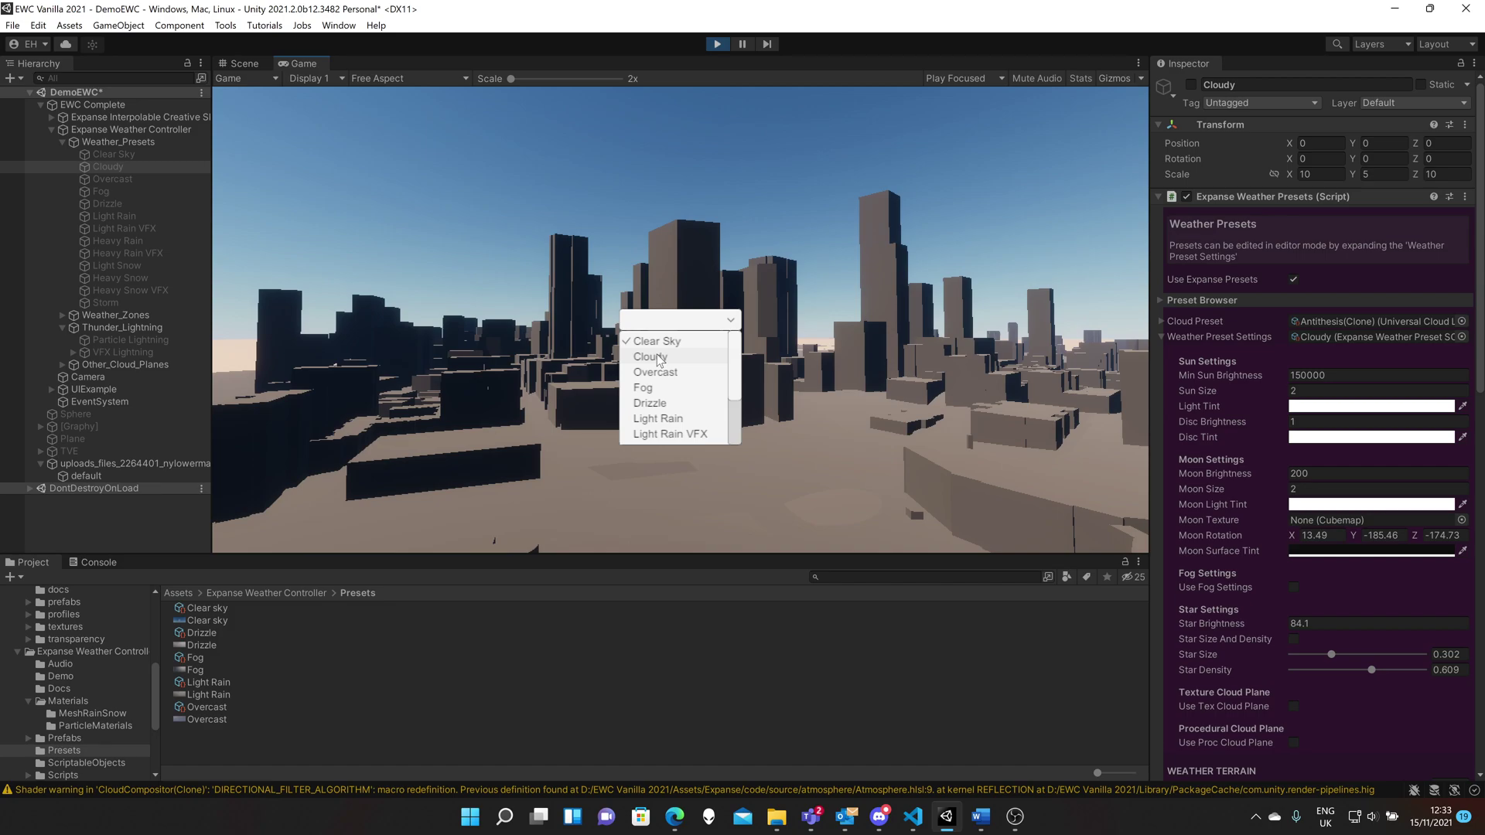
left_click(545, 243)
left_click(51, 117)
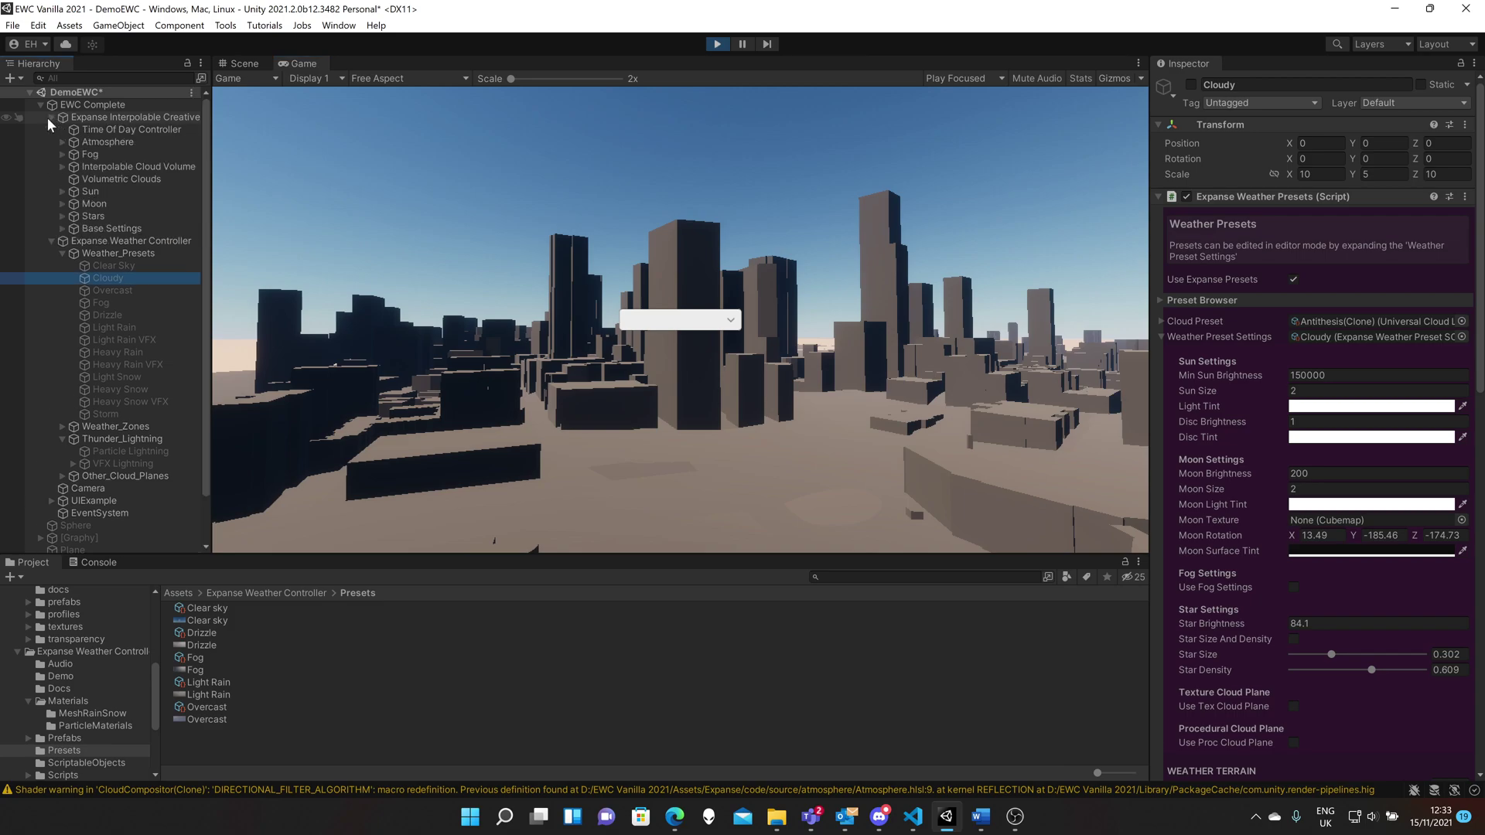
left_click(63, 167)
left_click(112, 166)
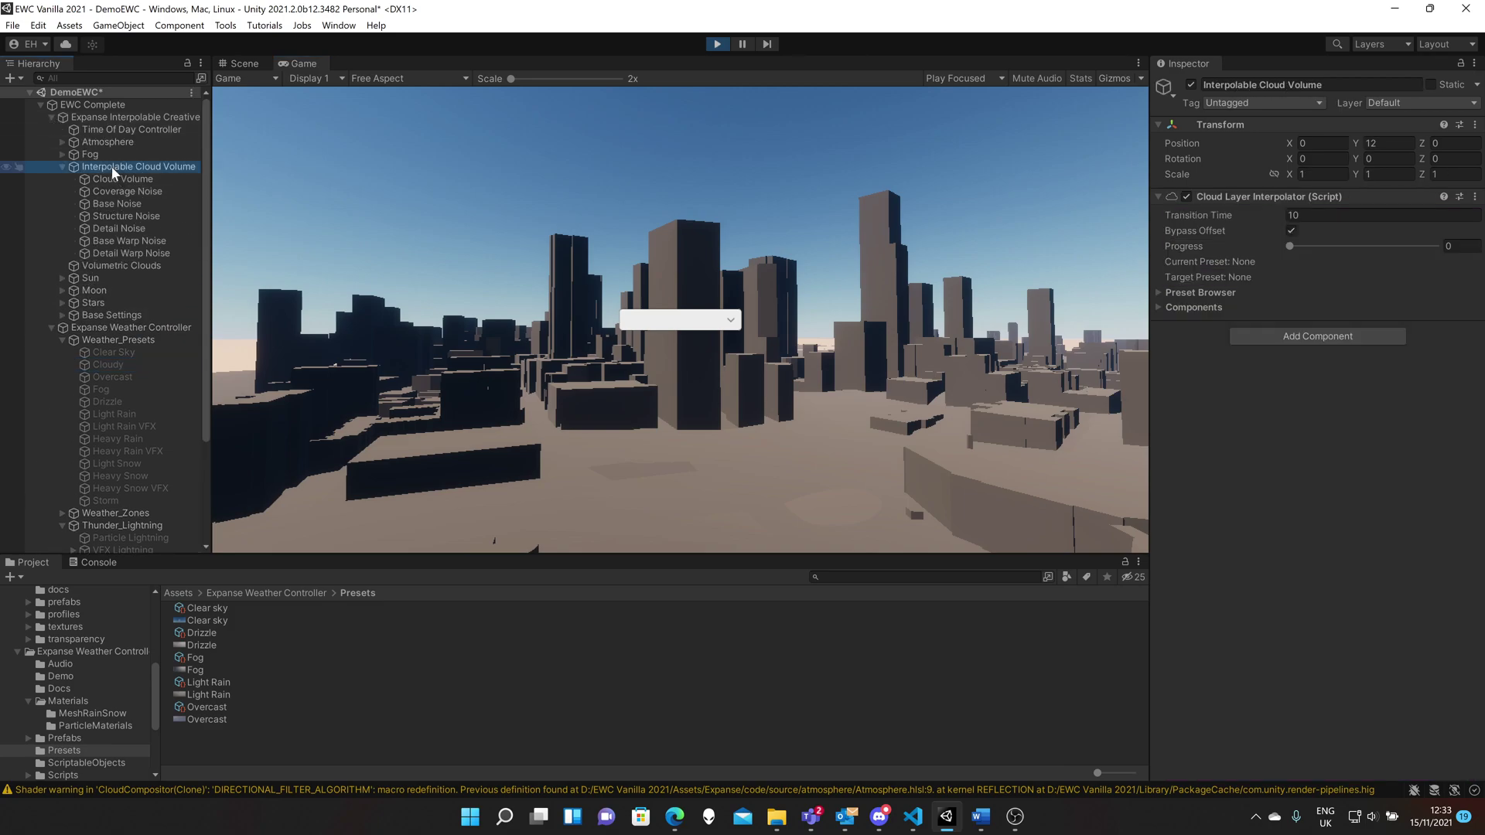
Switch the running game's weather to Cloudy, then to Overcast, and back to Cloudy.
left_click(716, 313)
left_click(667, 357)
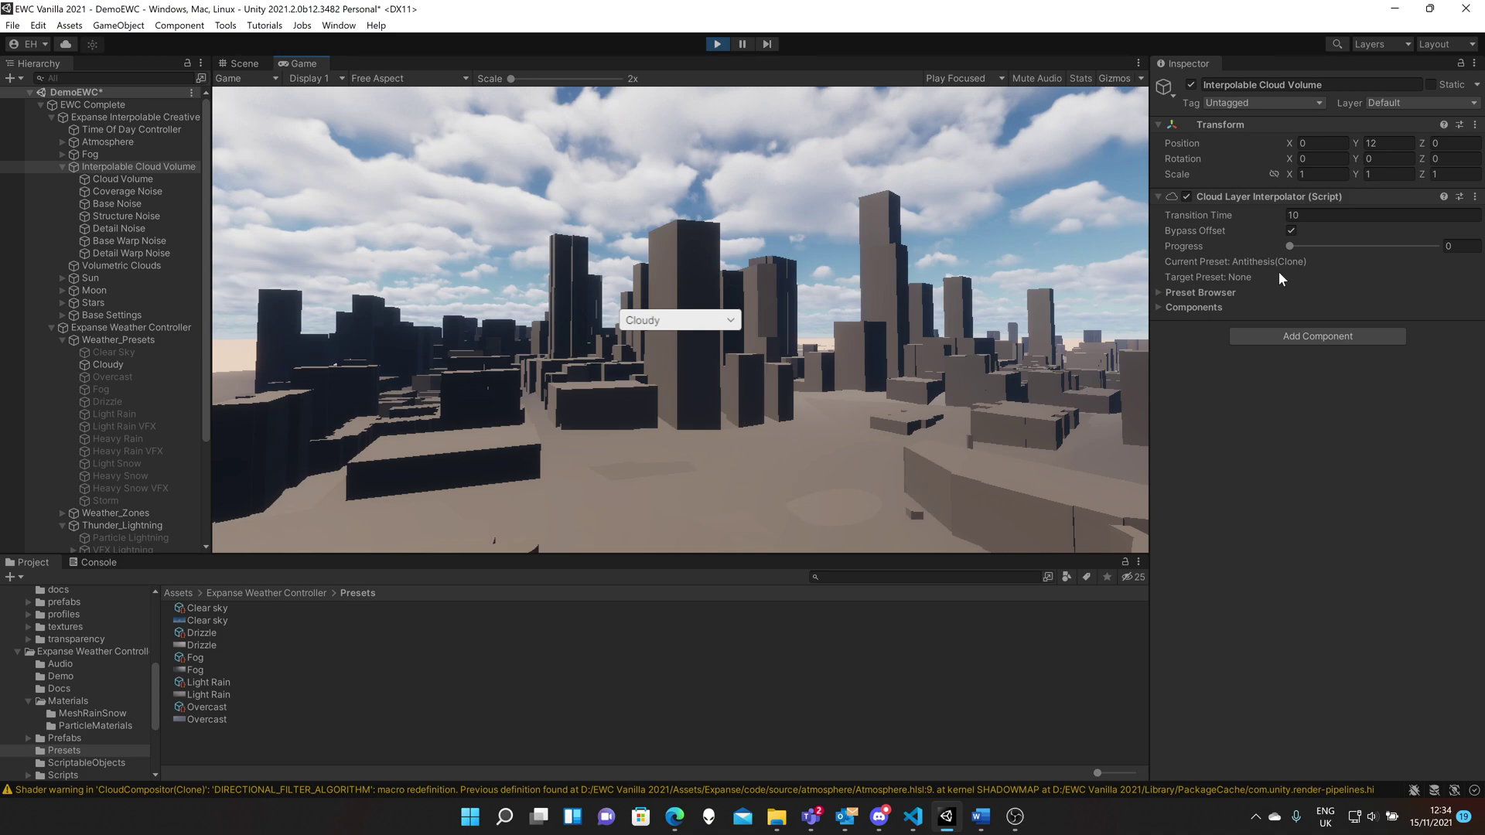
left_click(732, 321)
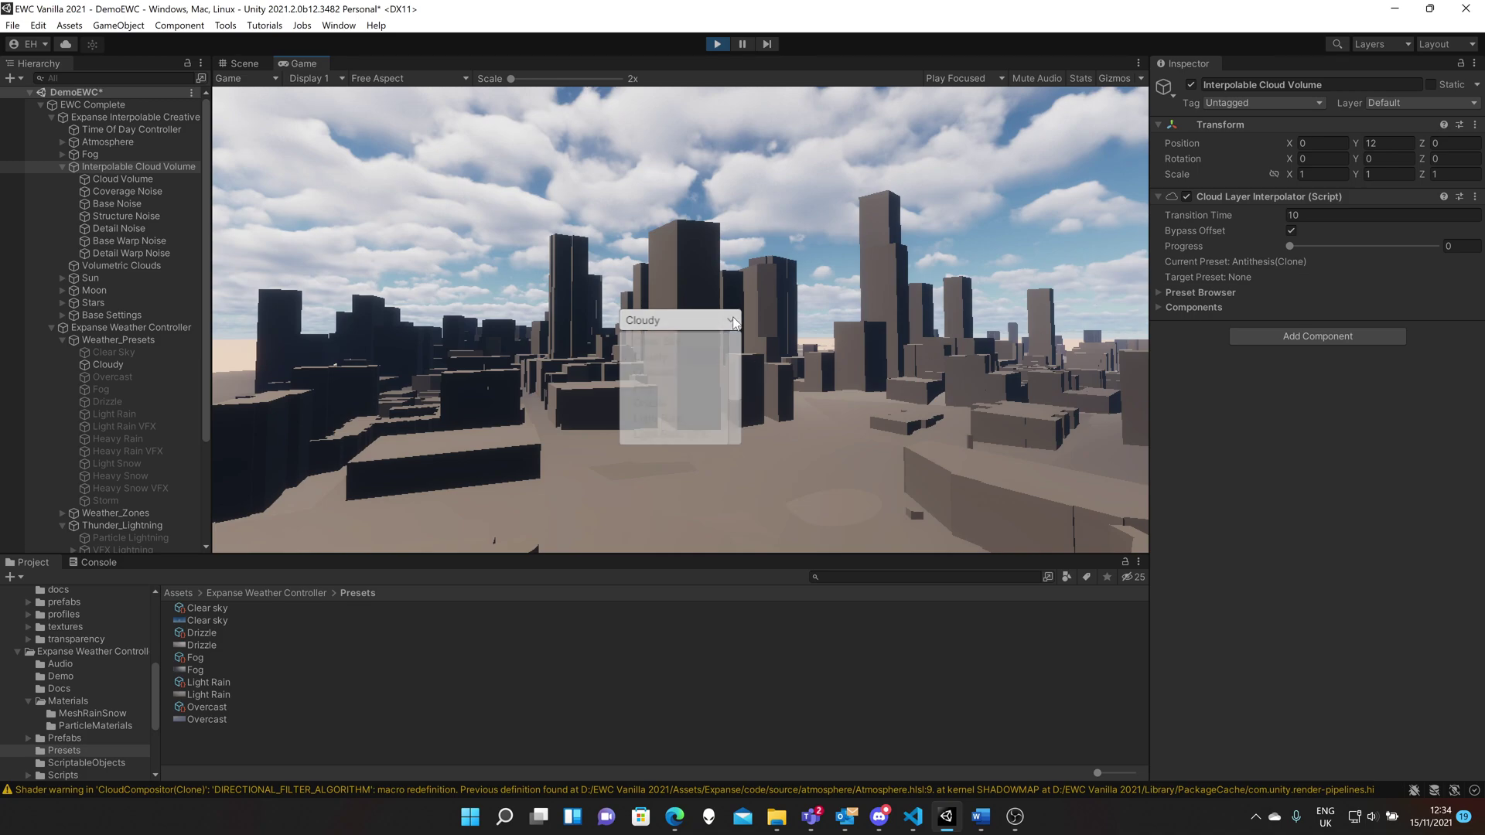
left_click(669, 373)
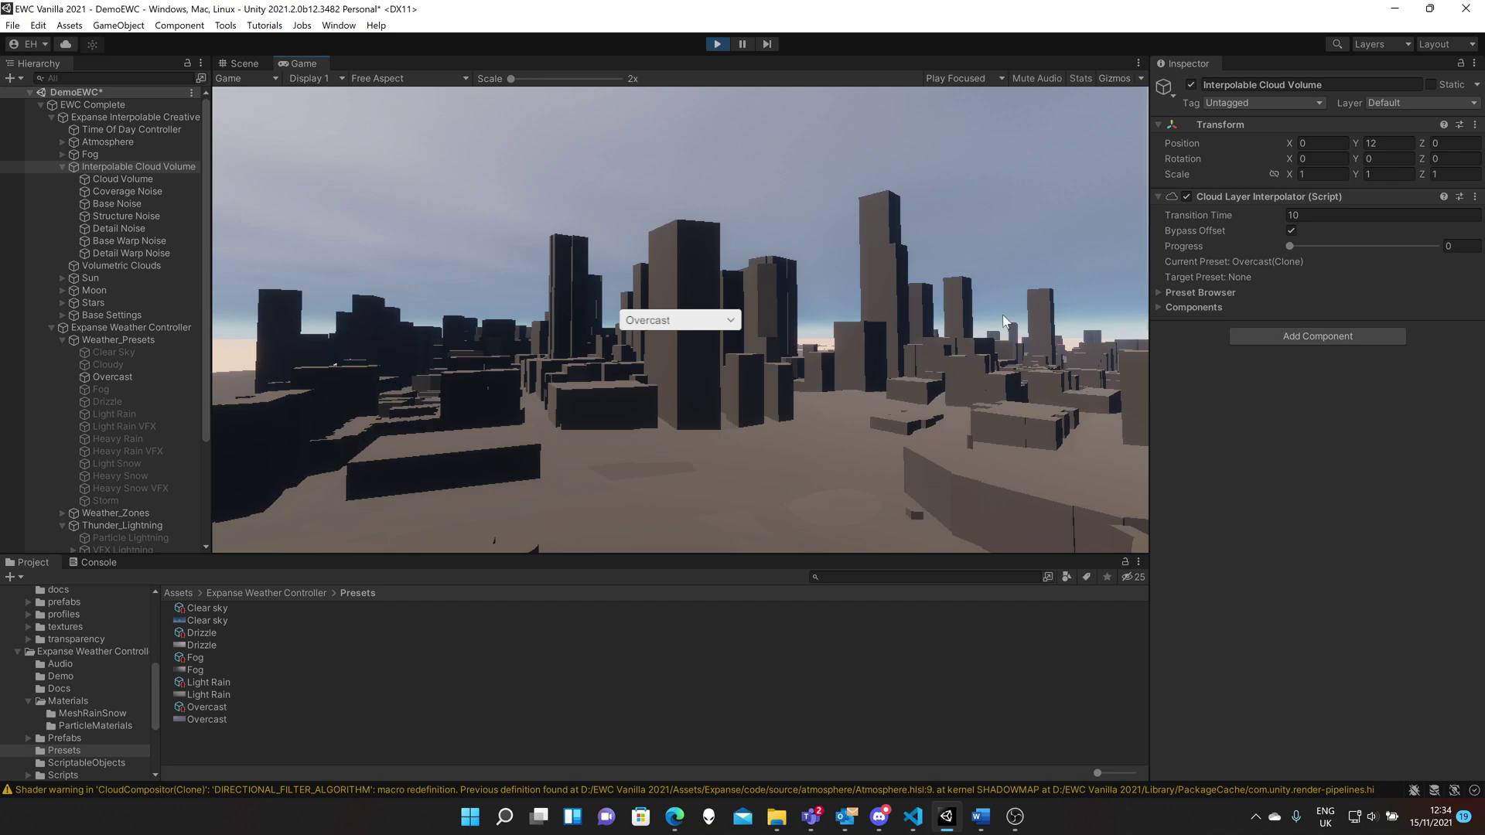
left_click(721, 323)
left_click(675, 360)
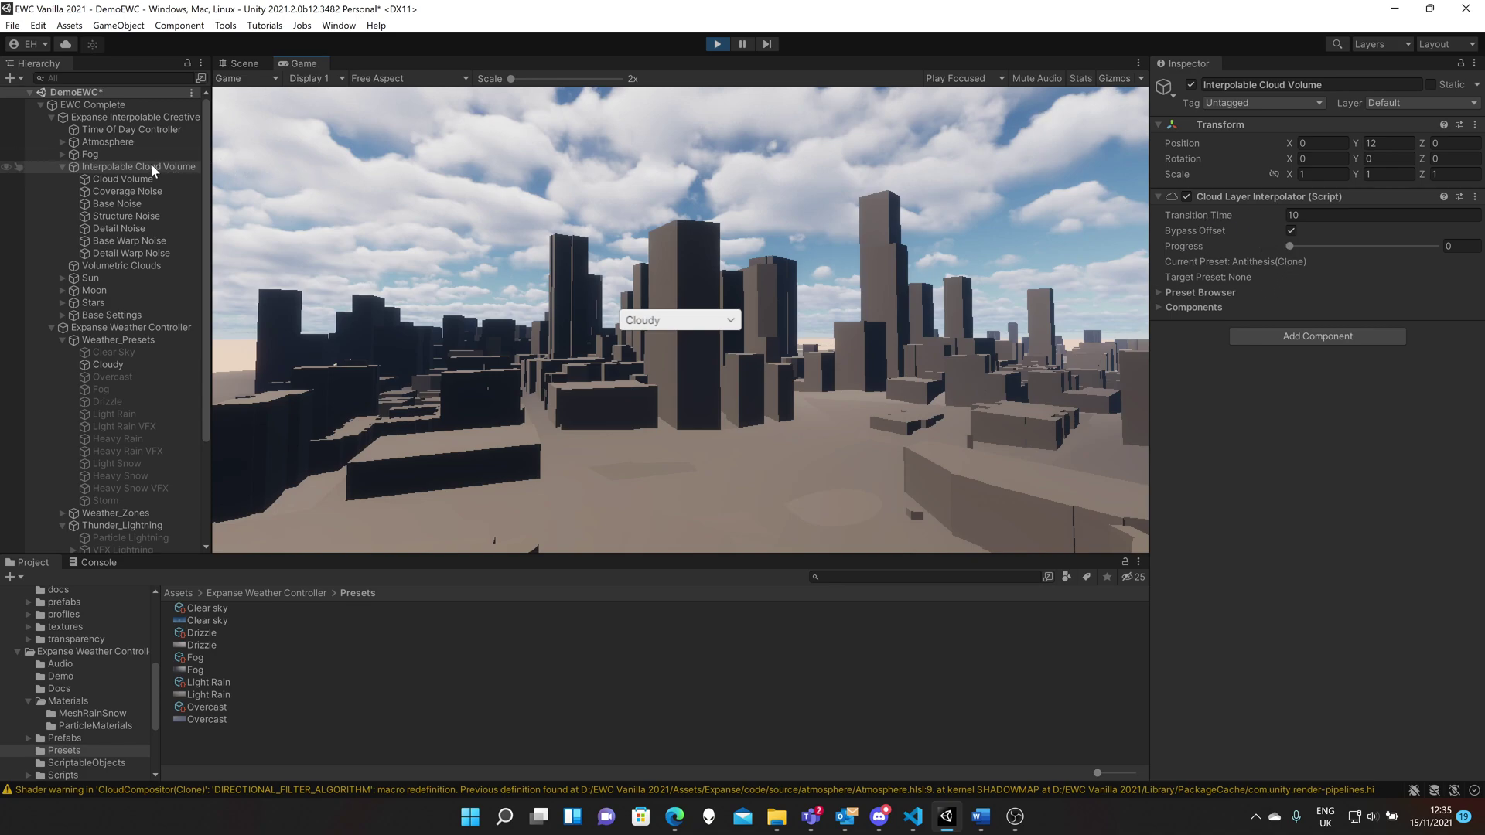
Examine the weather preset and transition settings of the Expanse Weather Controller while the scene runs.
left_click(152, 329)
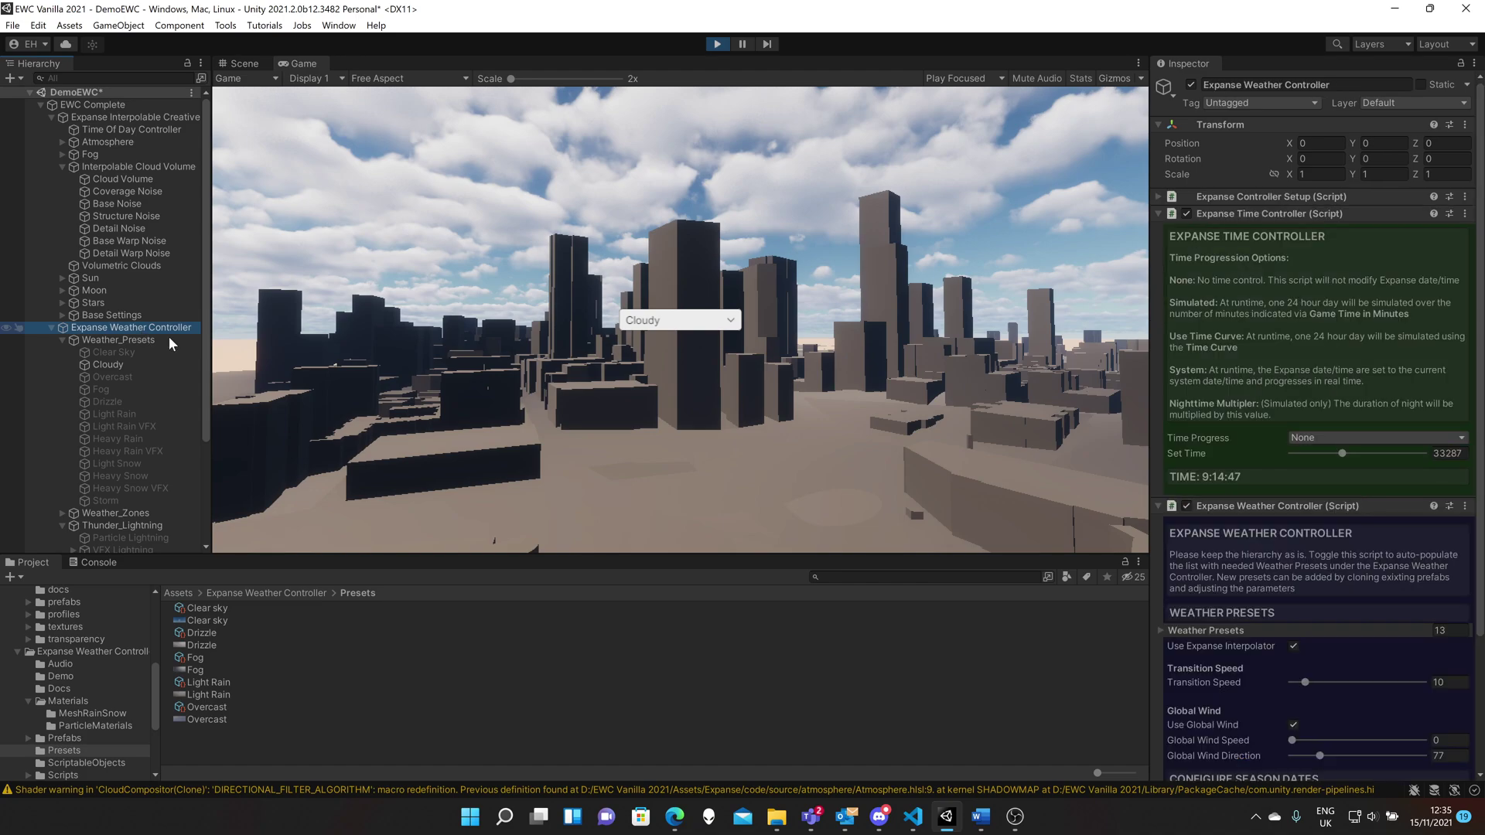
scroll(1475, 616, "down", 3)
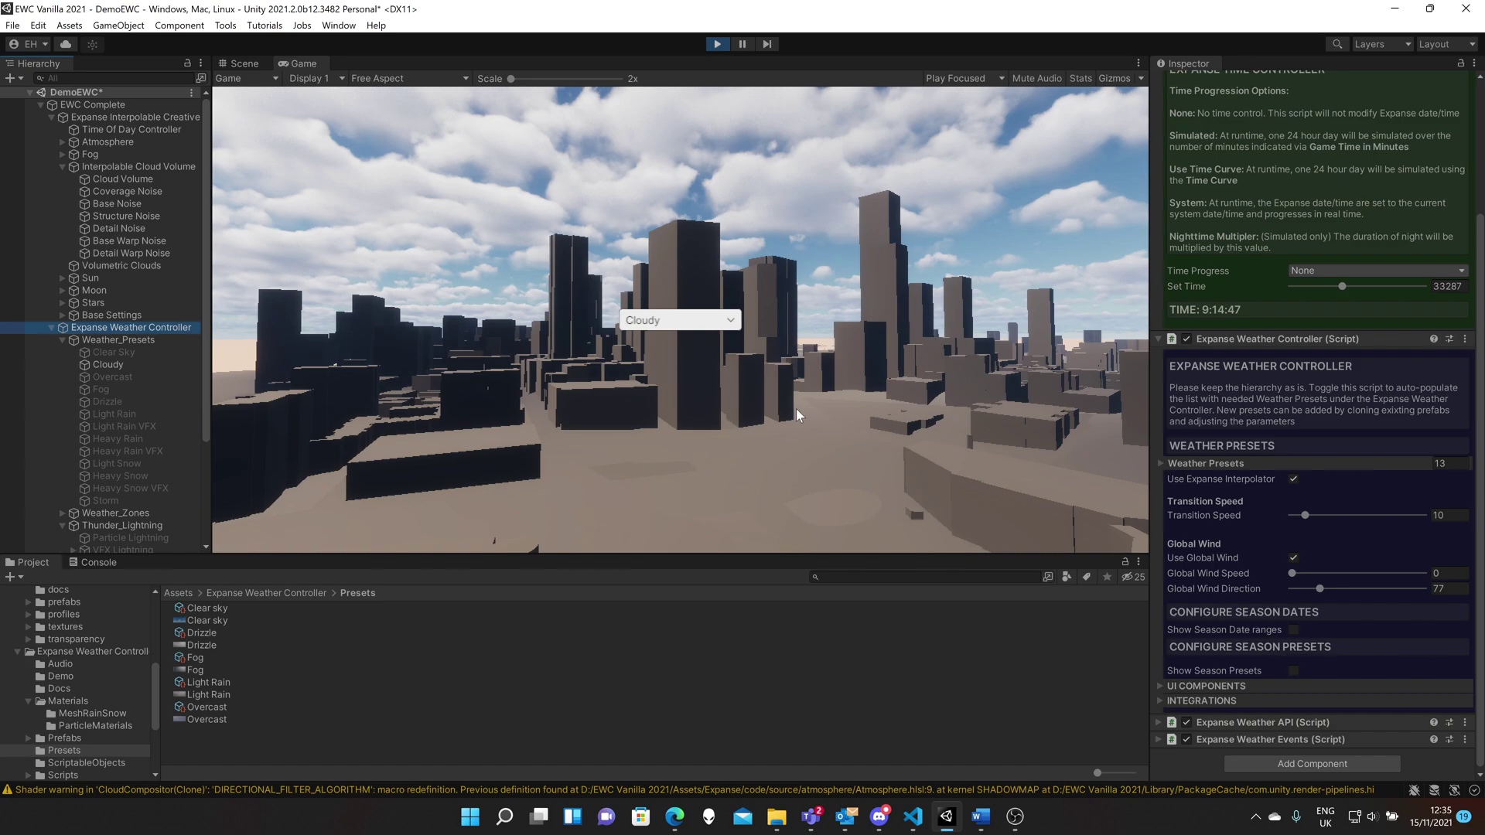
Stop Play mode and disable Use Expanse Interpolator on the Expanse Weather Controller.
left_click(718, 45)
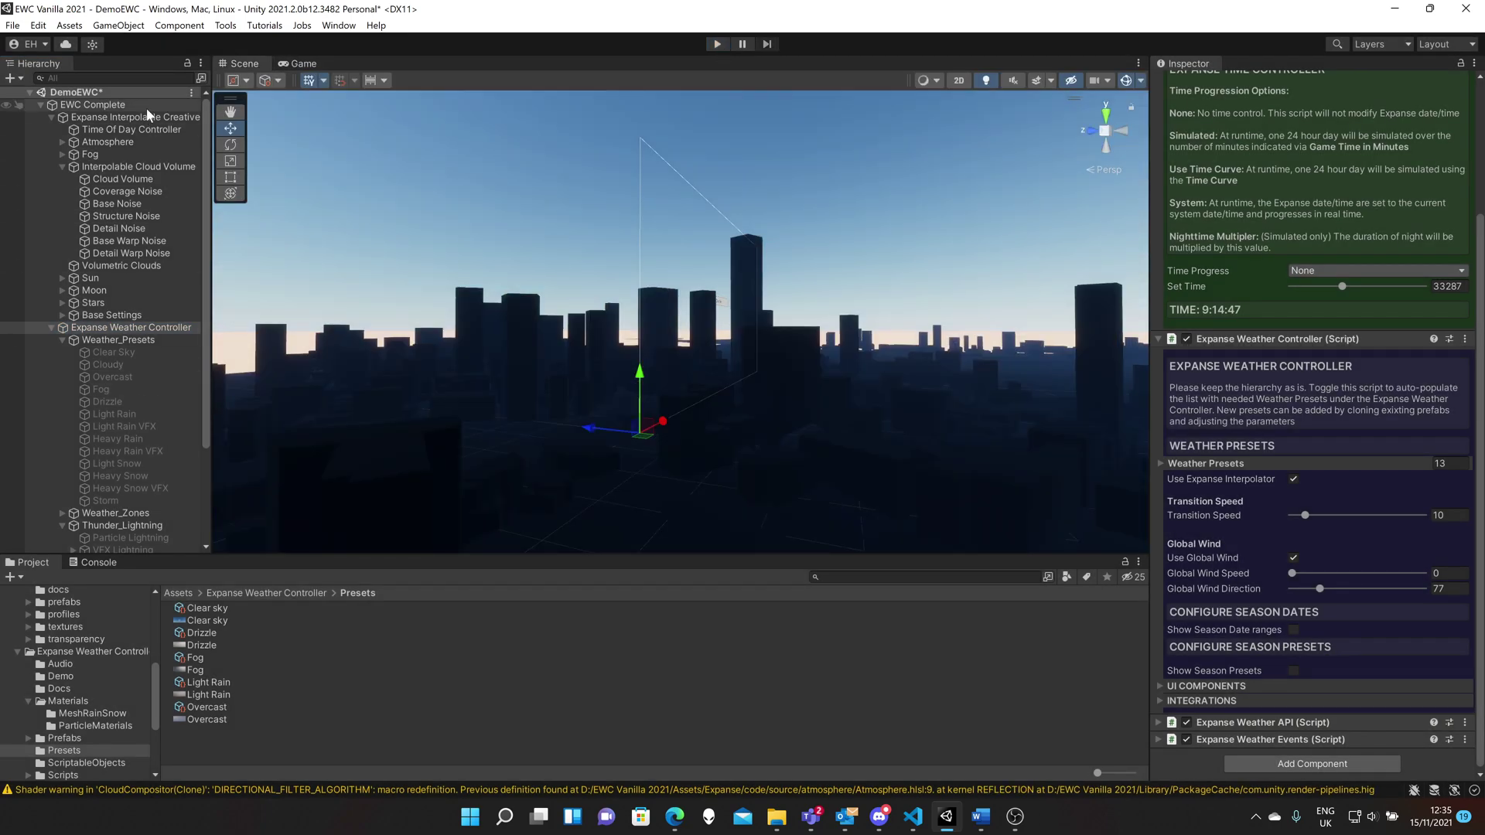
left_click(108, 329)
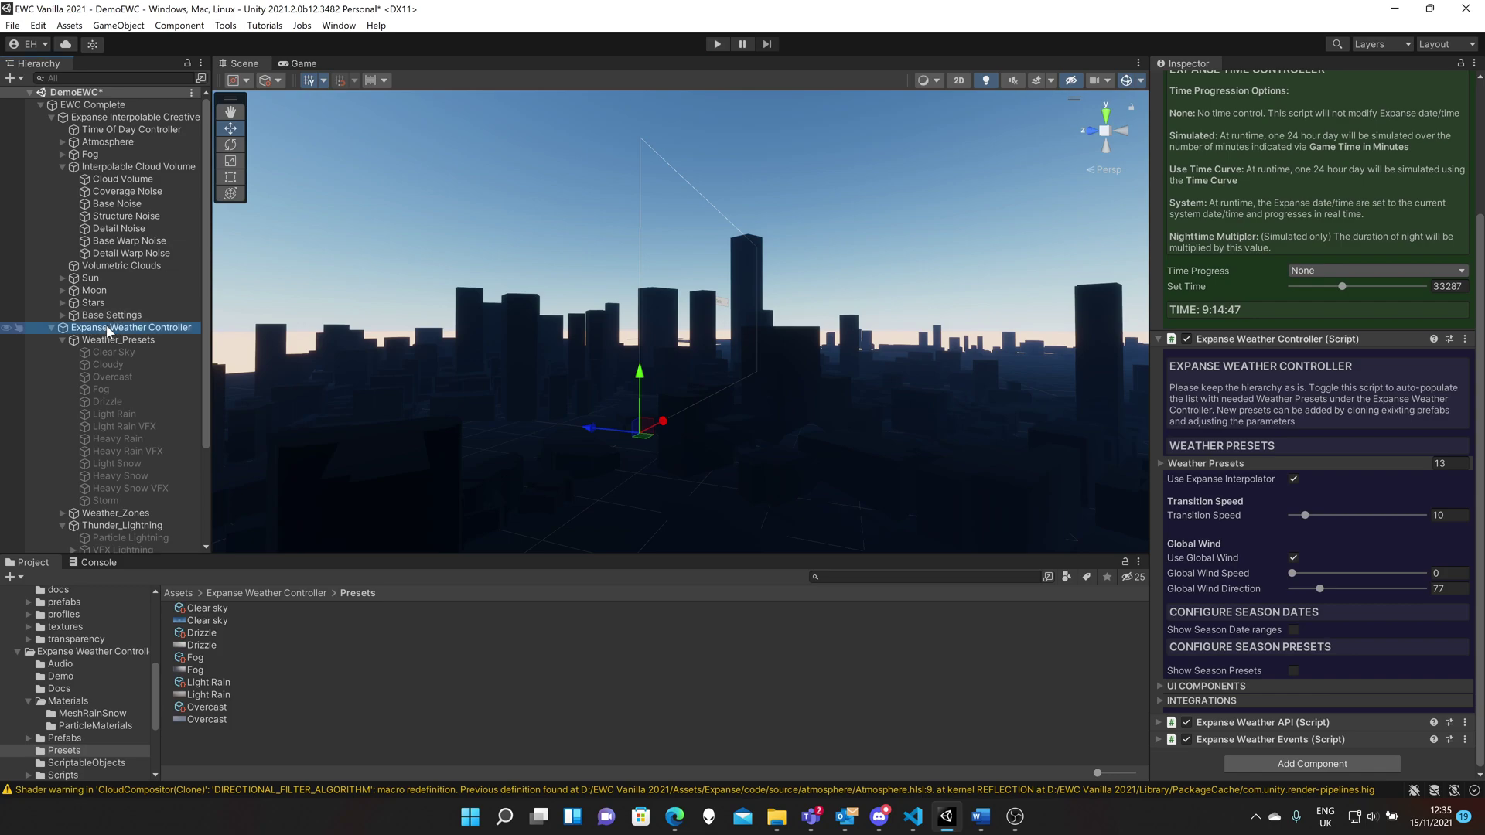
left_click(115, 339)
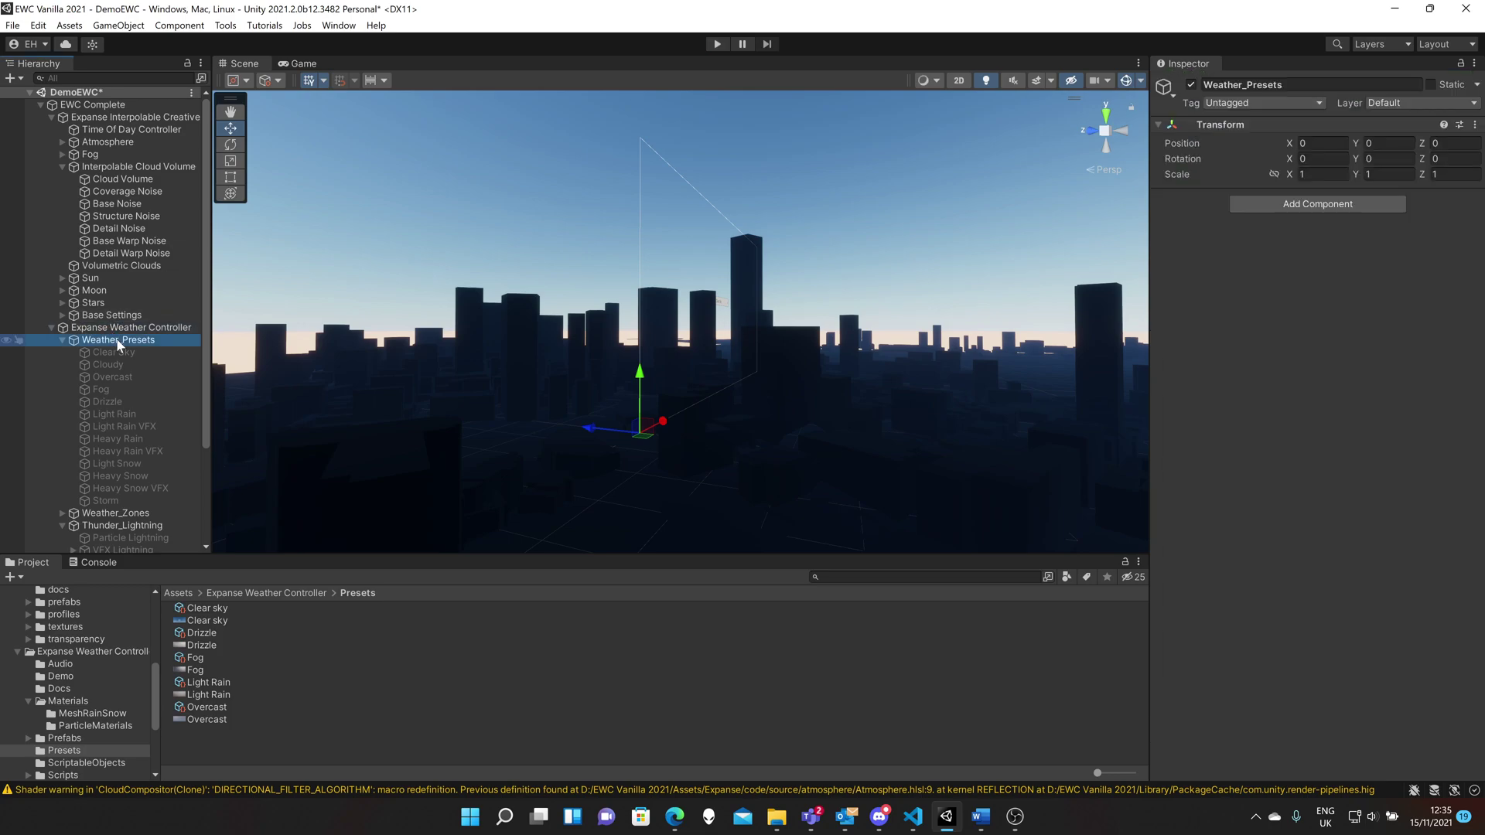
key("Up")
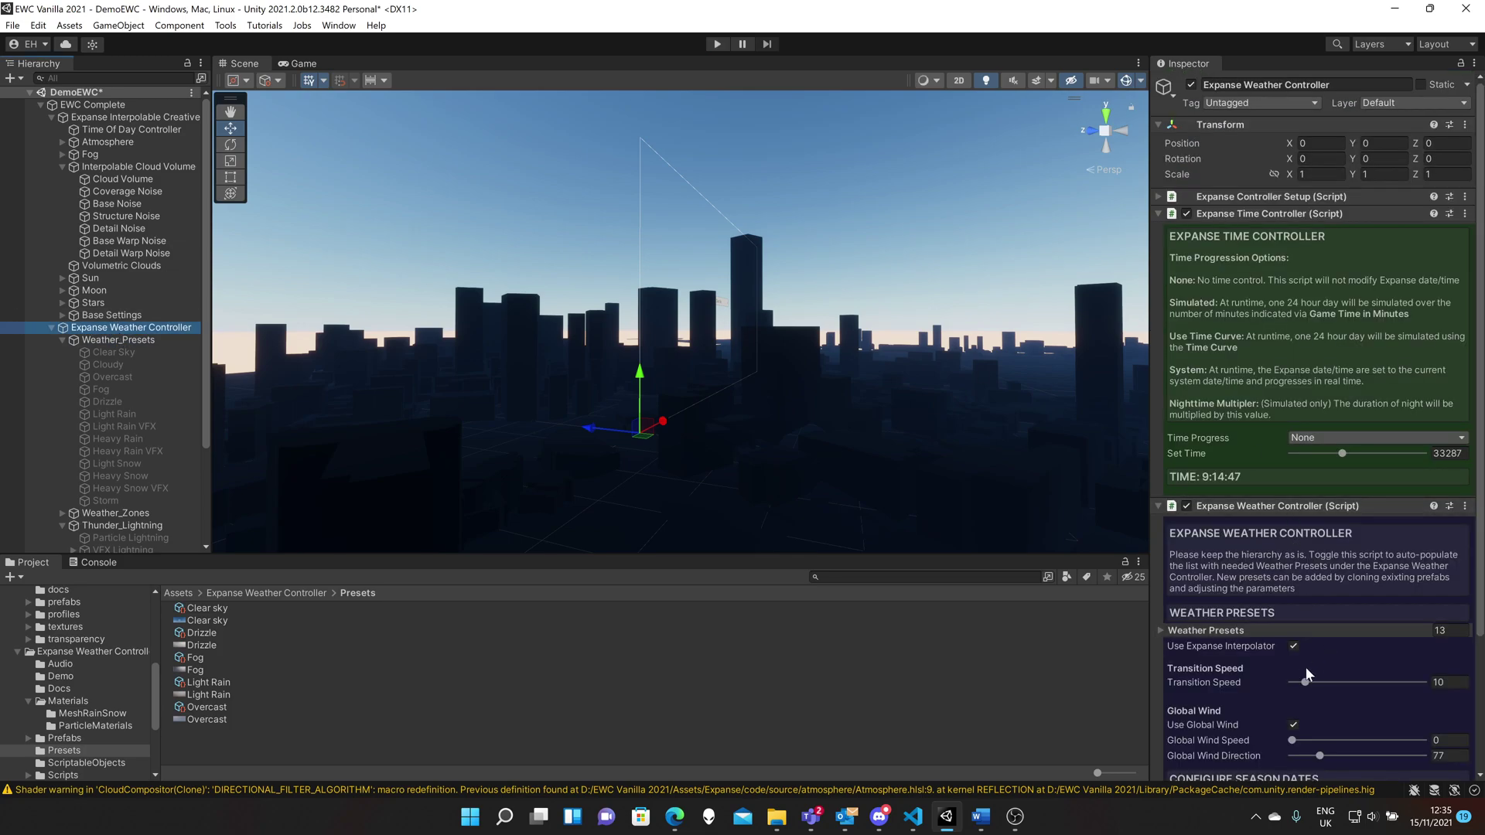
left_click(1293, 646)
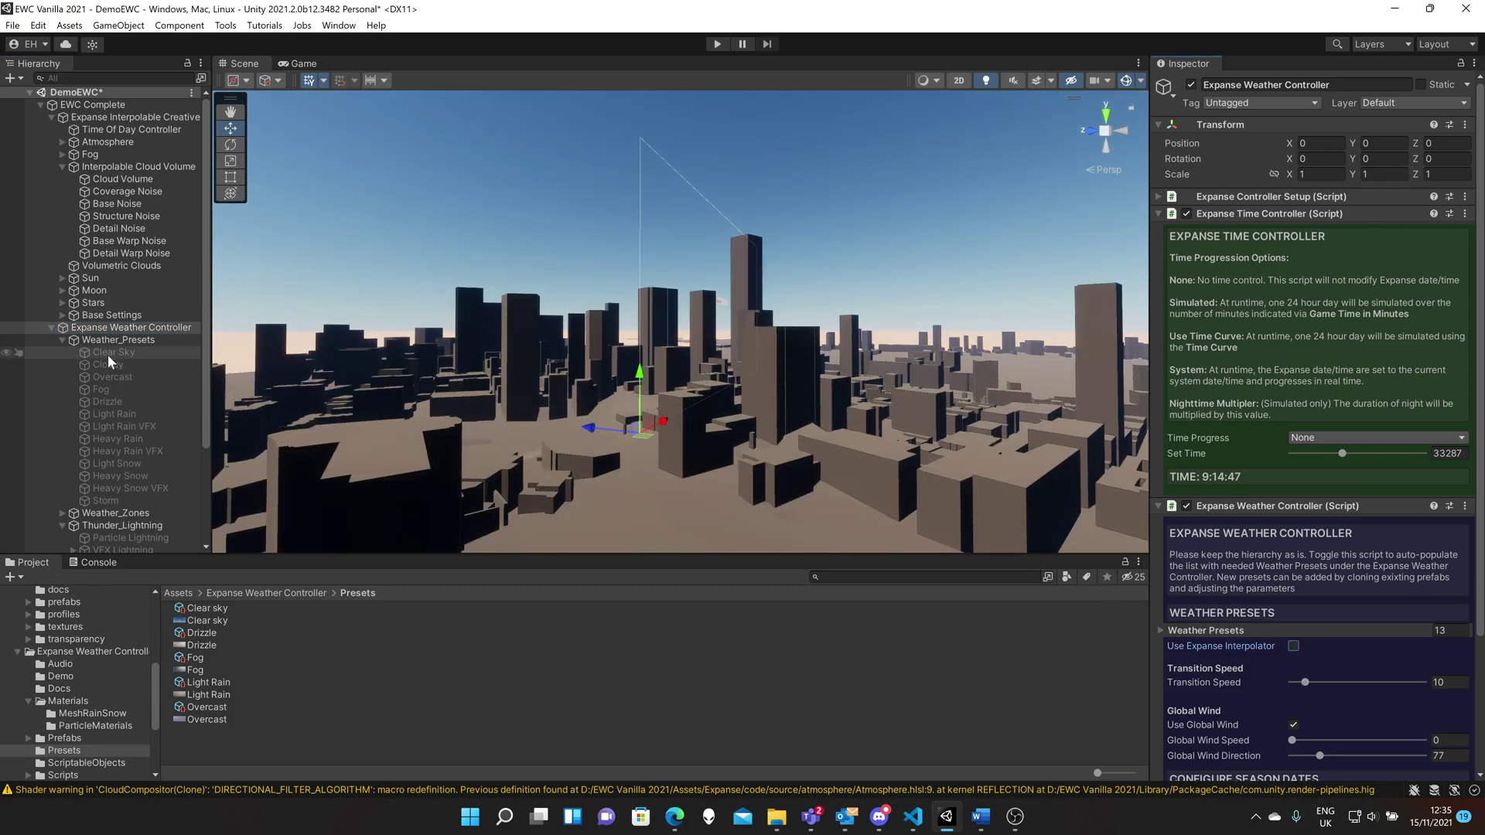
Activate the Cloudy preset object and review the cloud settings of the Drizzle, Overcast, snow and Heavy Rain presets.
left_click(108, 366)
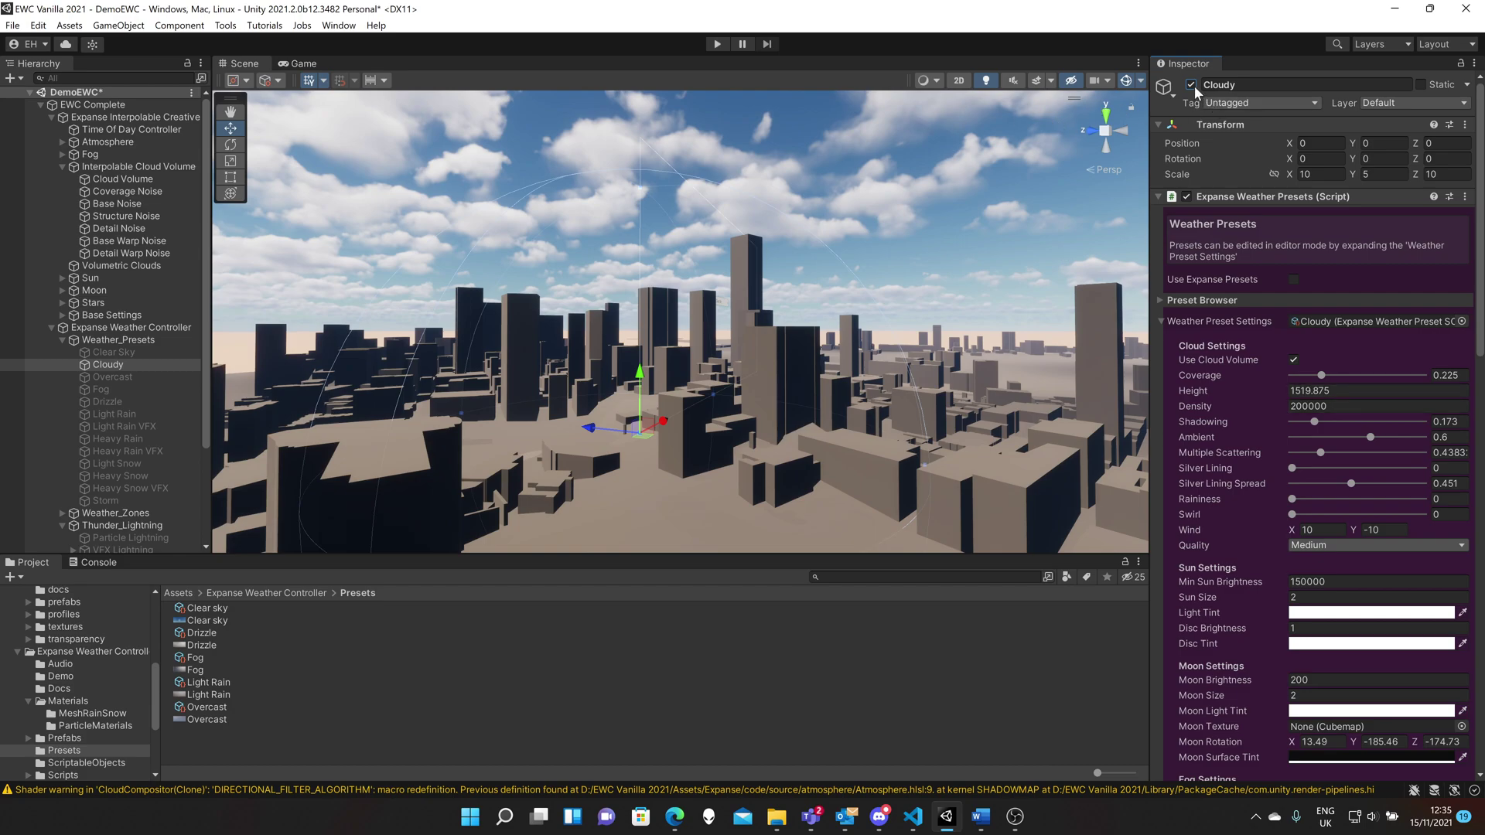
left_click(133, 436)
left_click(123, 402)
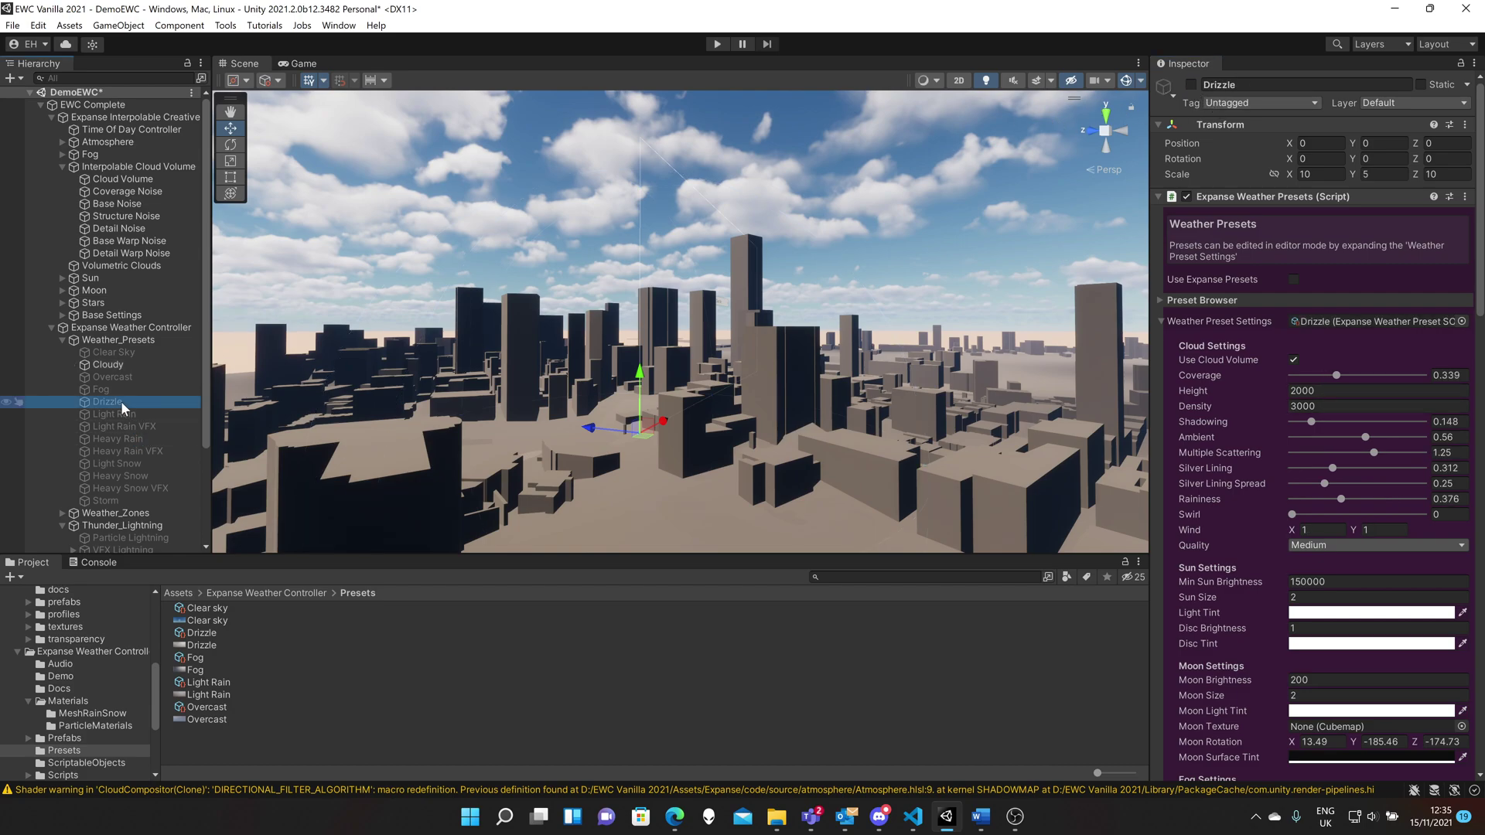
left_click(113, 379)
left_click(109, 463)
left_click(110, 478)
left_click(110, 439)
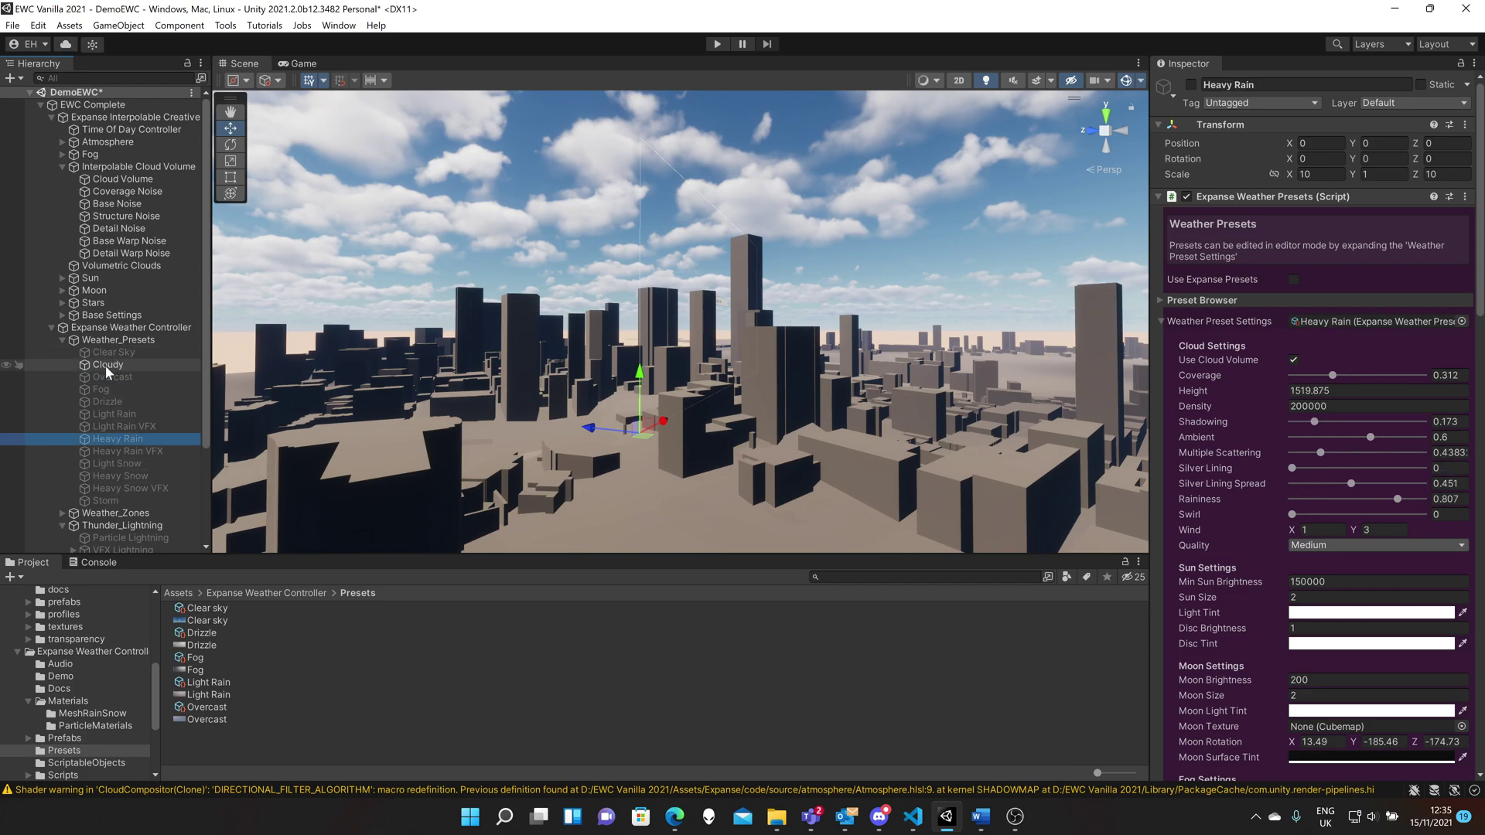
Deactivate the Cloudy weather preset object and start the scene in Play mode.
left_click(105, 365)
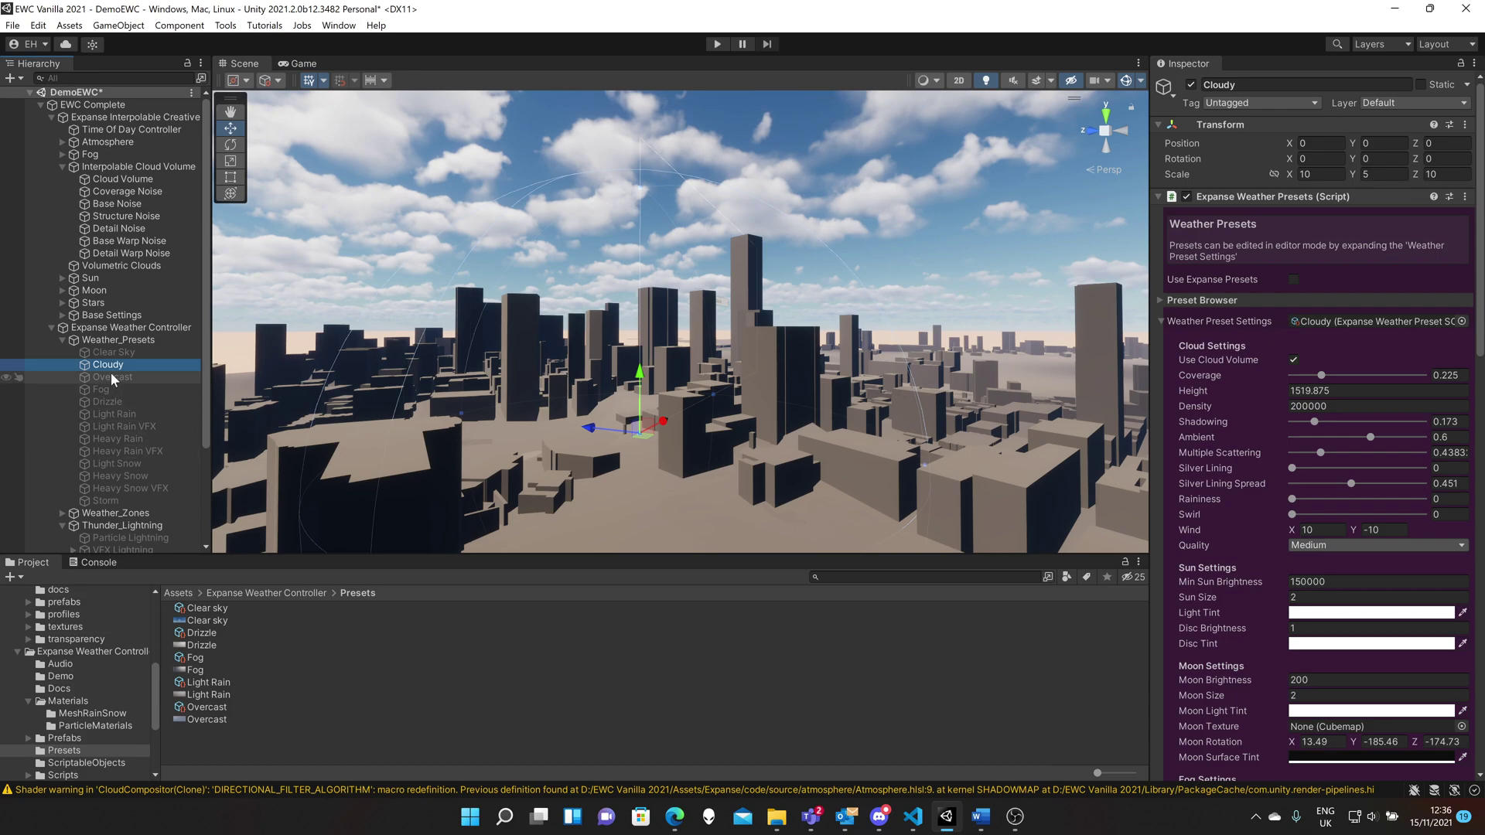
left_click(1191, 85)
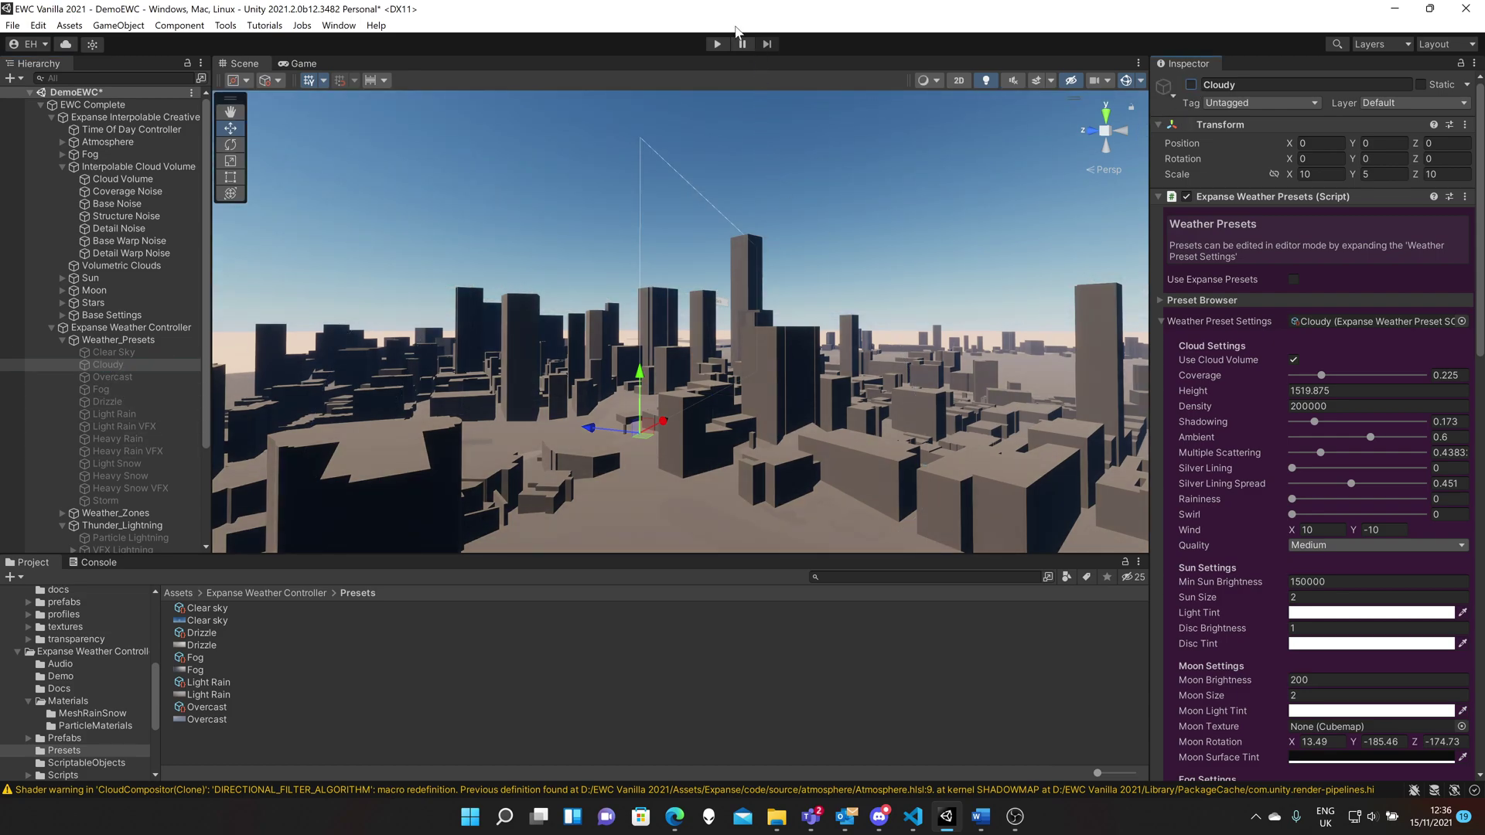
left_click(717, 44)
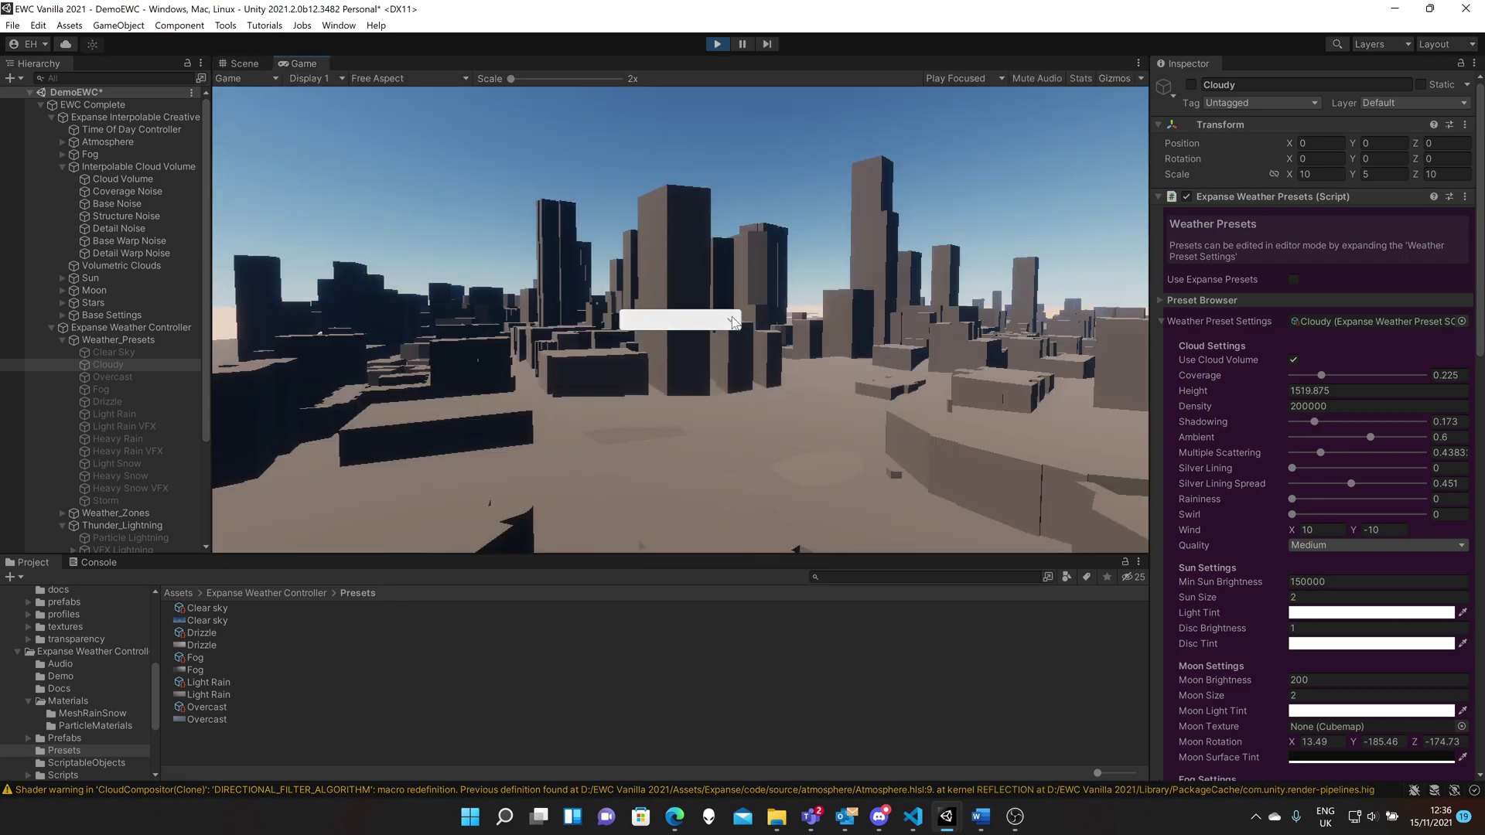
Switch the running game's weather to Cloudy, Overcast and Drizzle, and back to Cloudy.
left_click(731, 323)
left_click(677, 358)
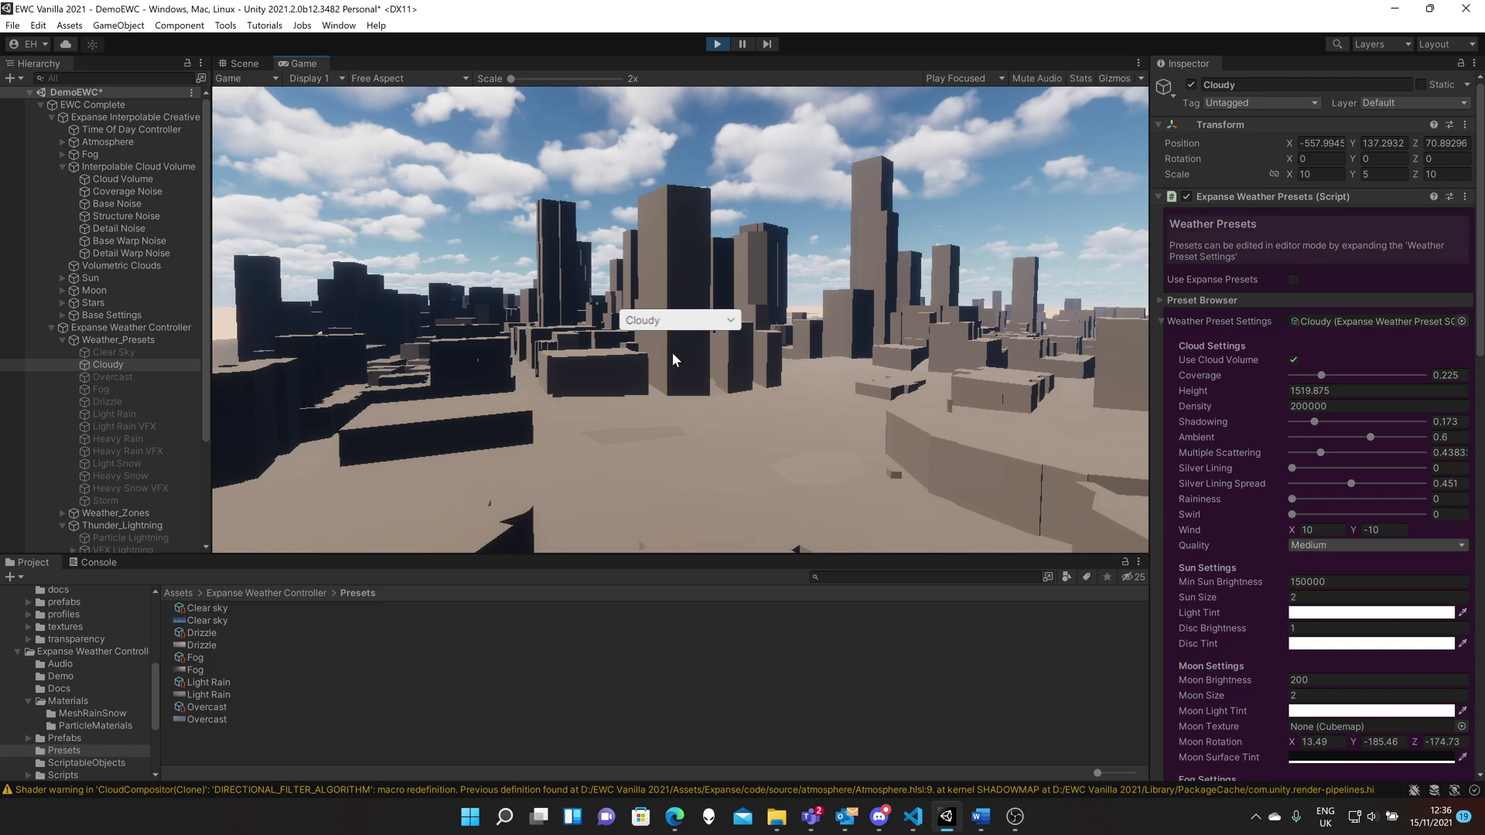
left_click(729, 318)
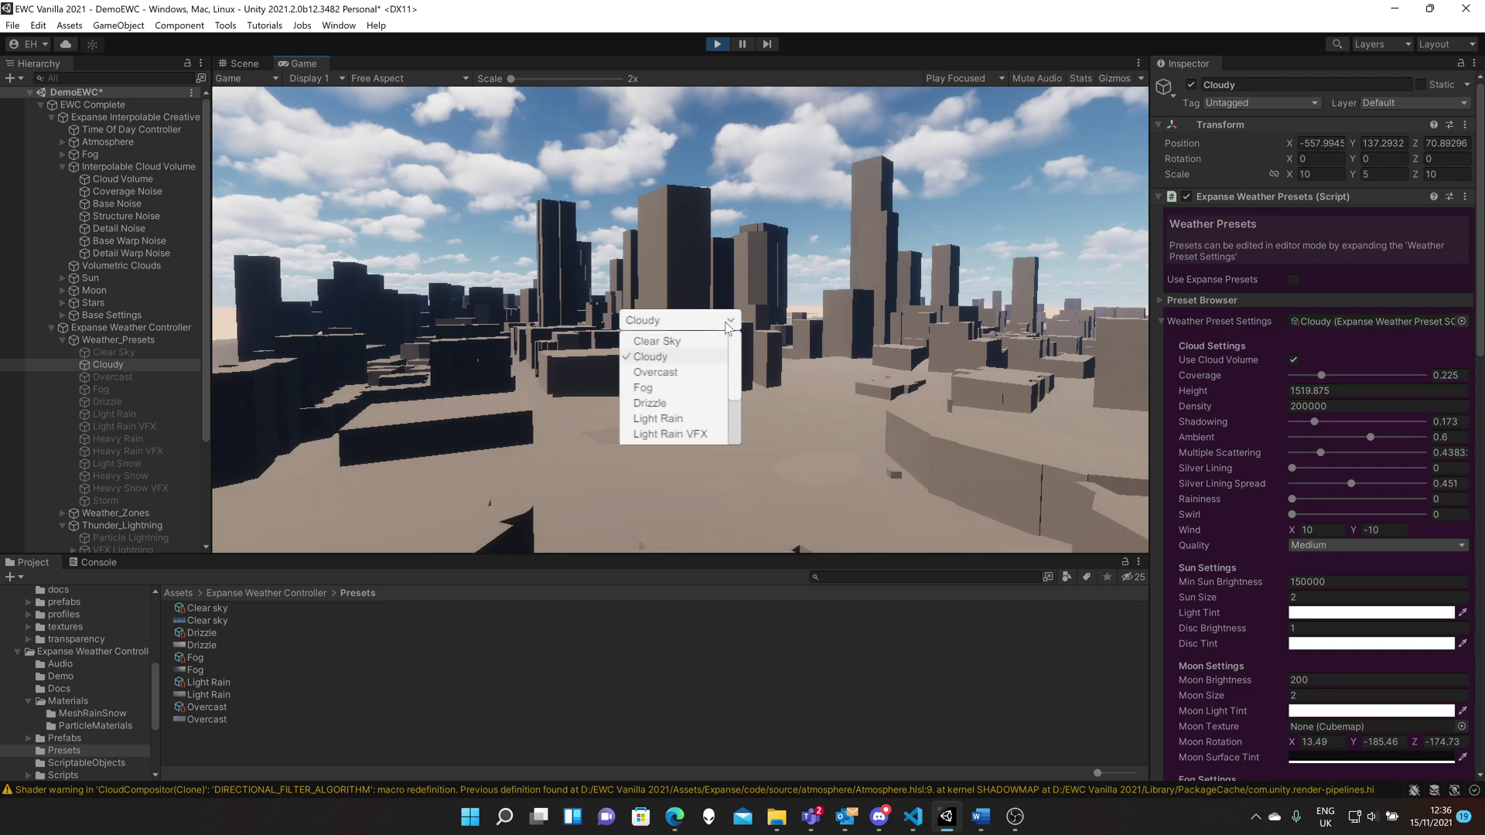
left_click(680, 374)
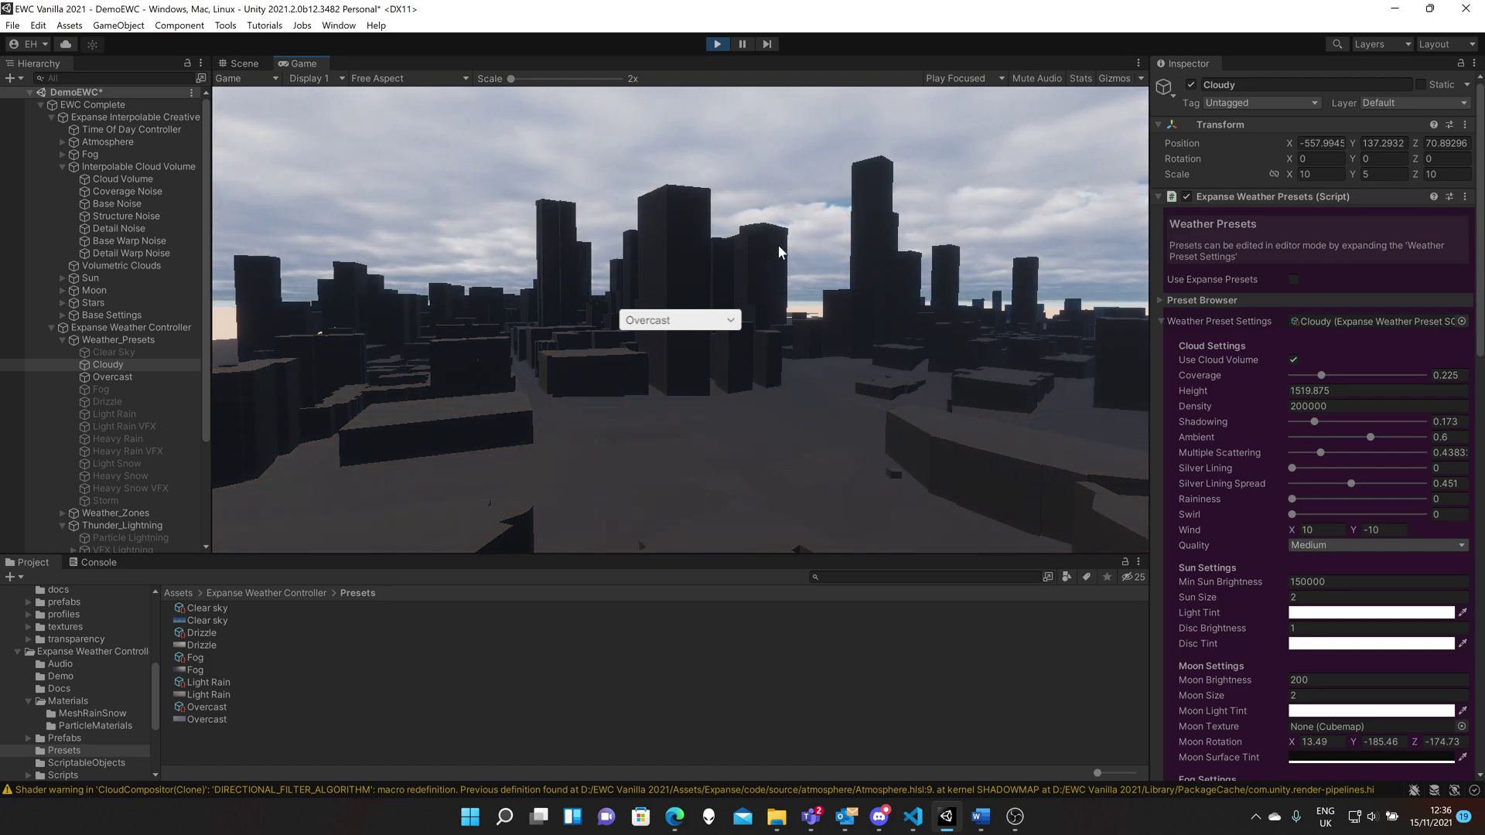
left_click(737, 325)
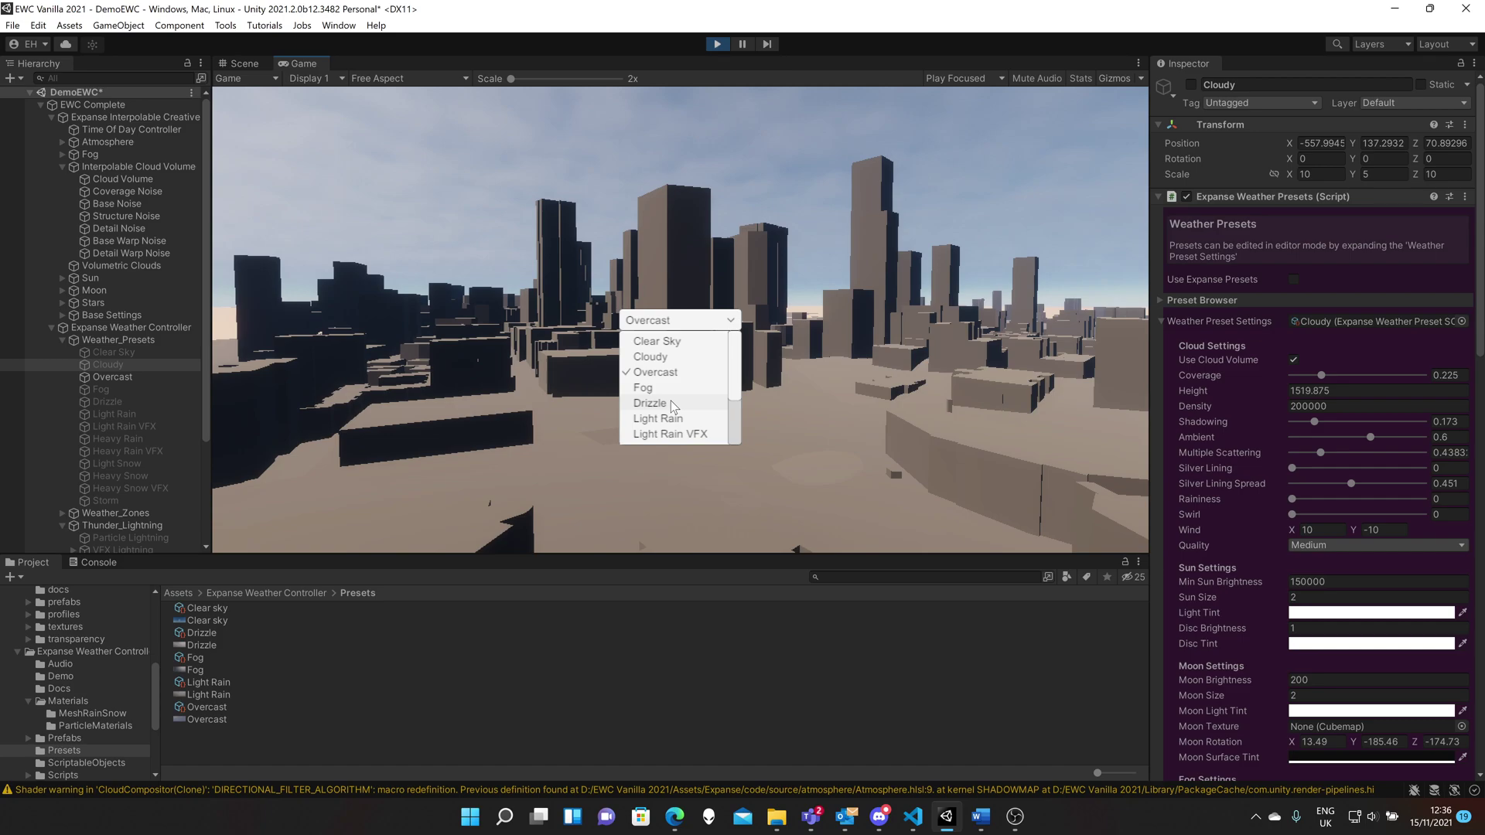
left_click(670, 402)
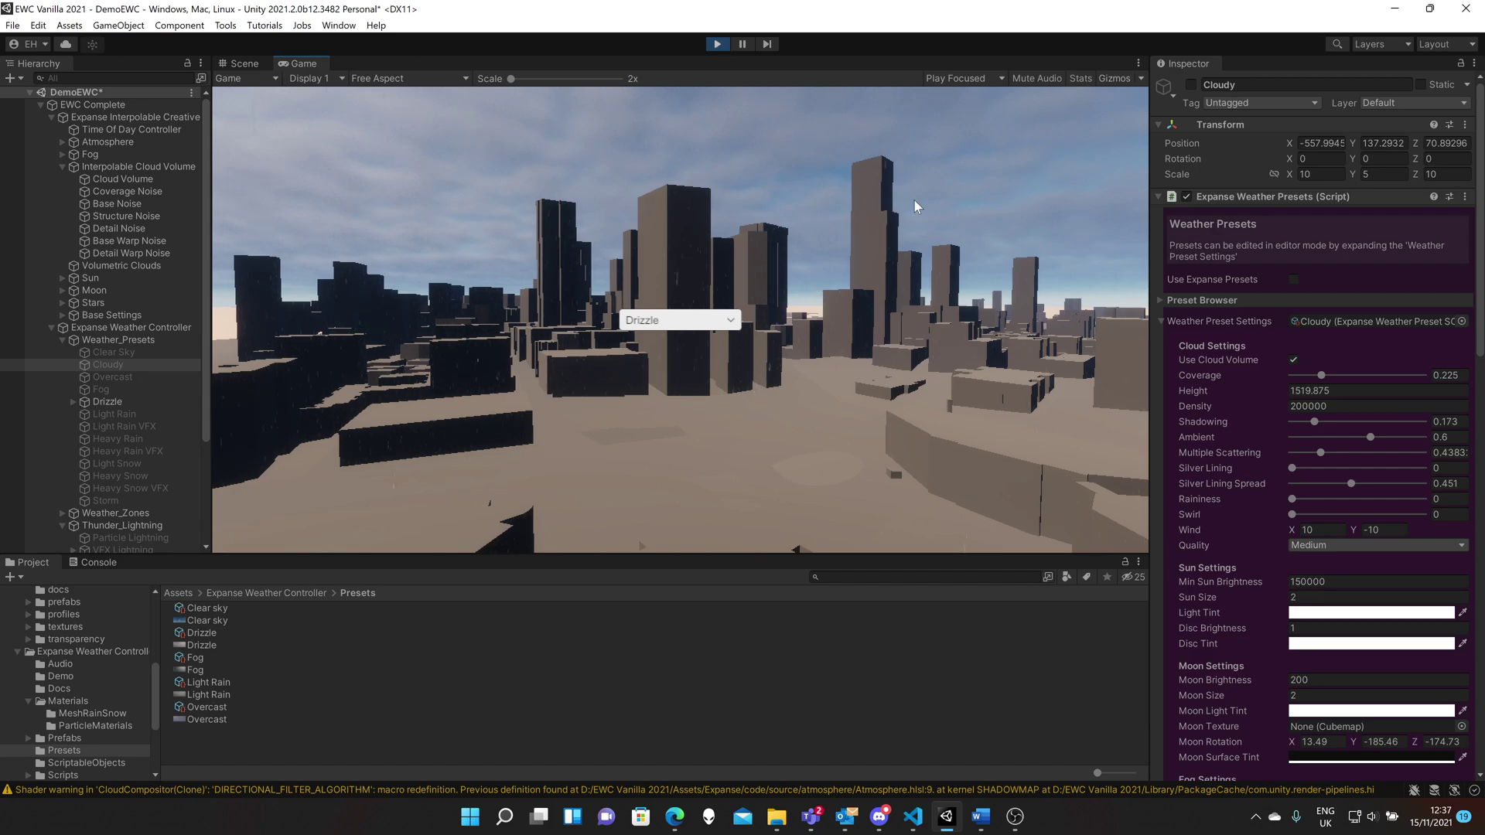
left_click(708, 323)
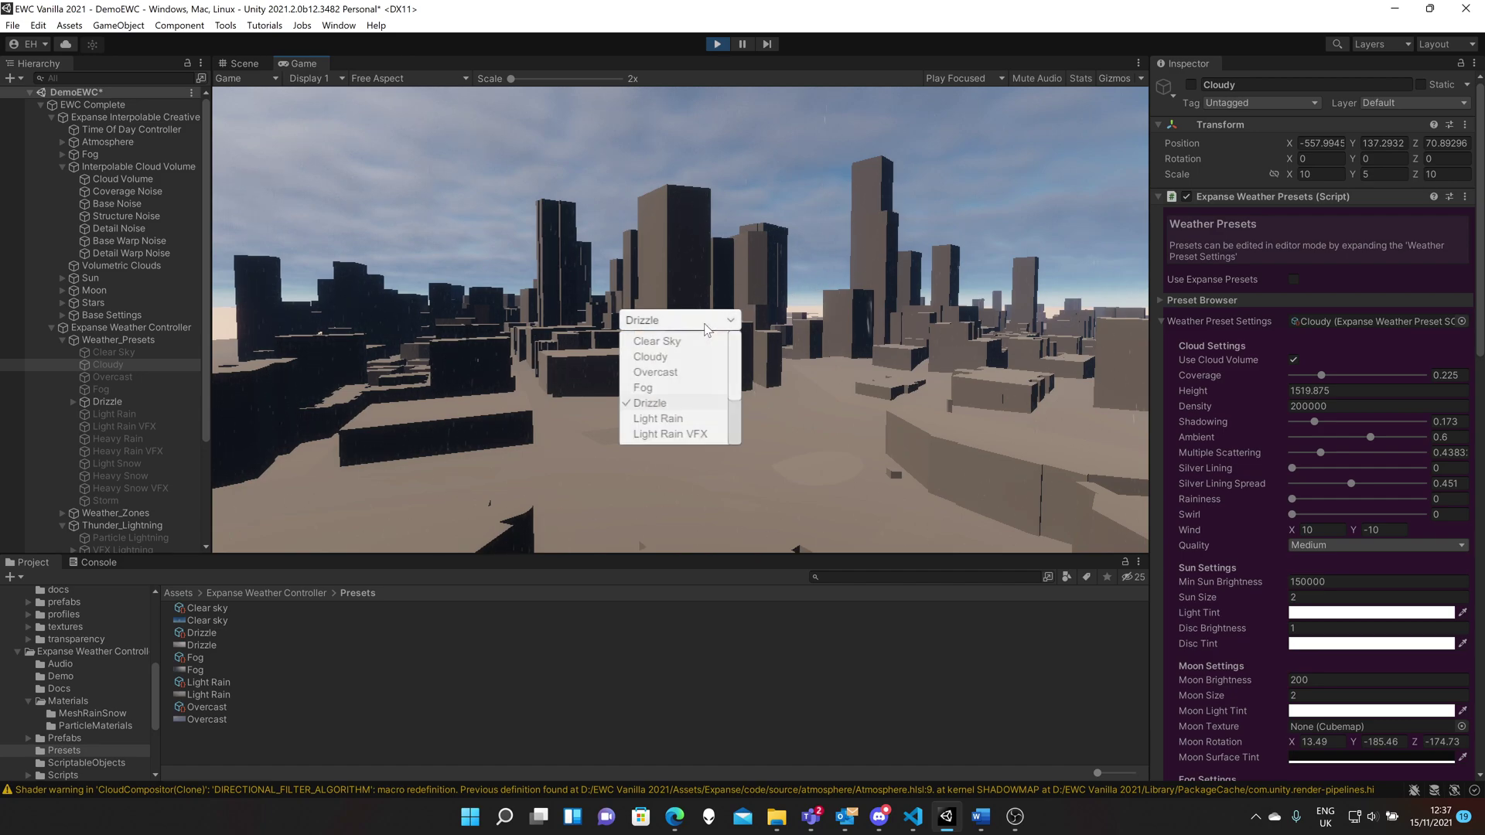
left_click(671, 356)
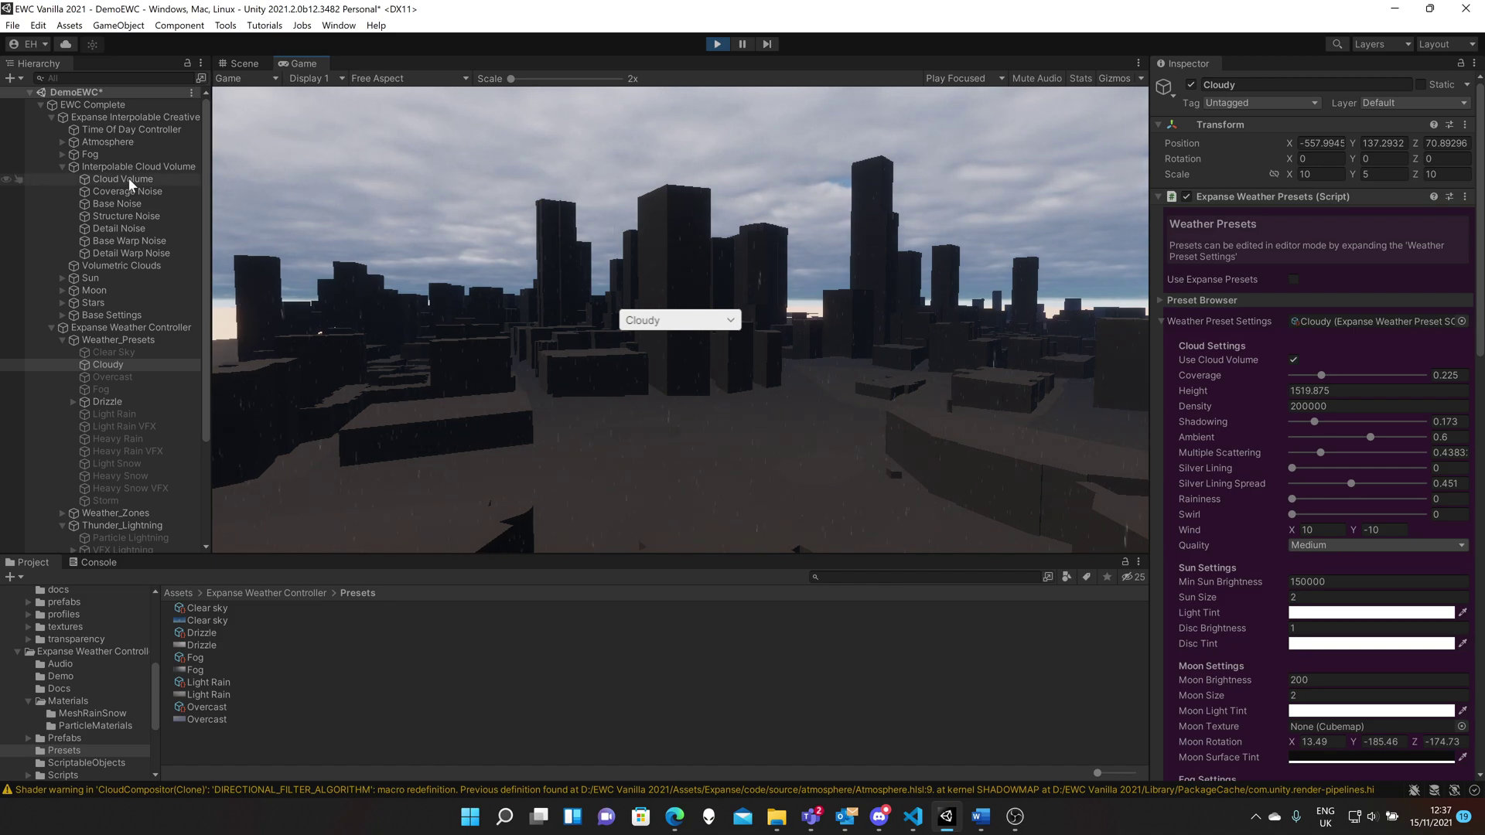
Test the controller's global wind at speed 13.6 with directions 243 and 86, then at speed 8.3 with direction 65, and stop Play mode.
left_click(124, 327)
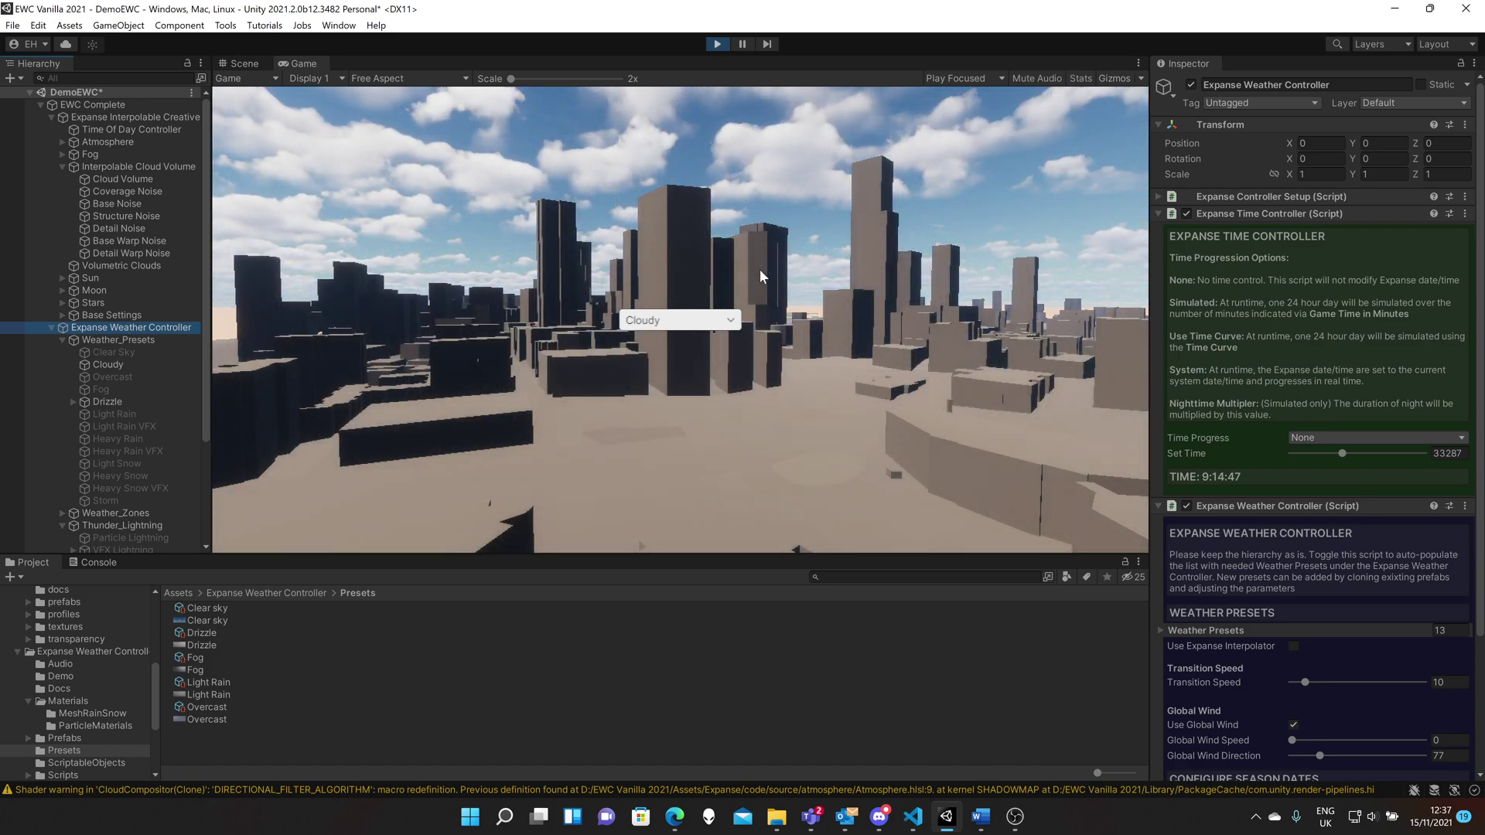
scroll(1319, 535, "down", 4)
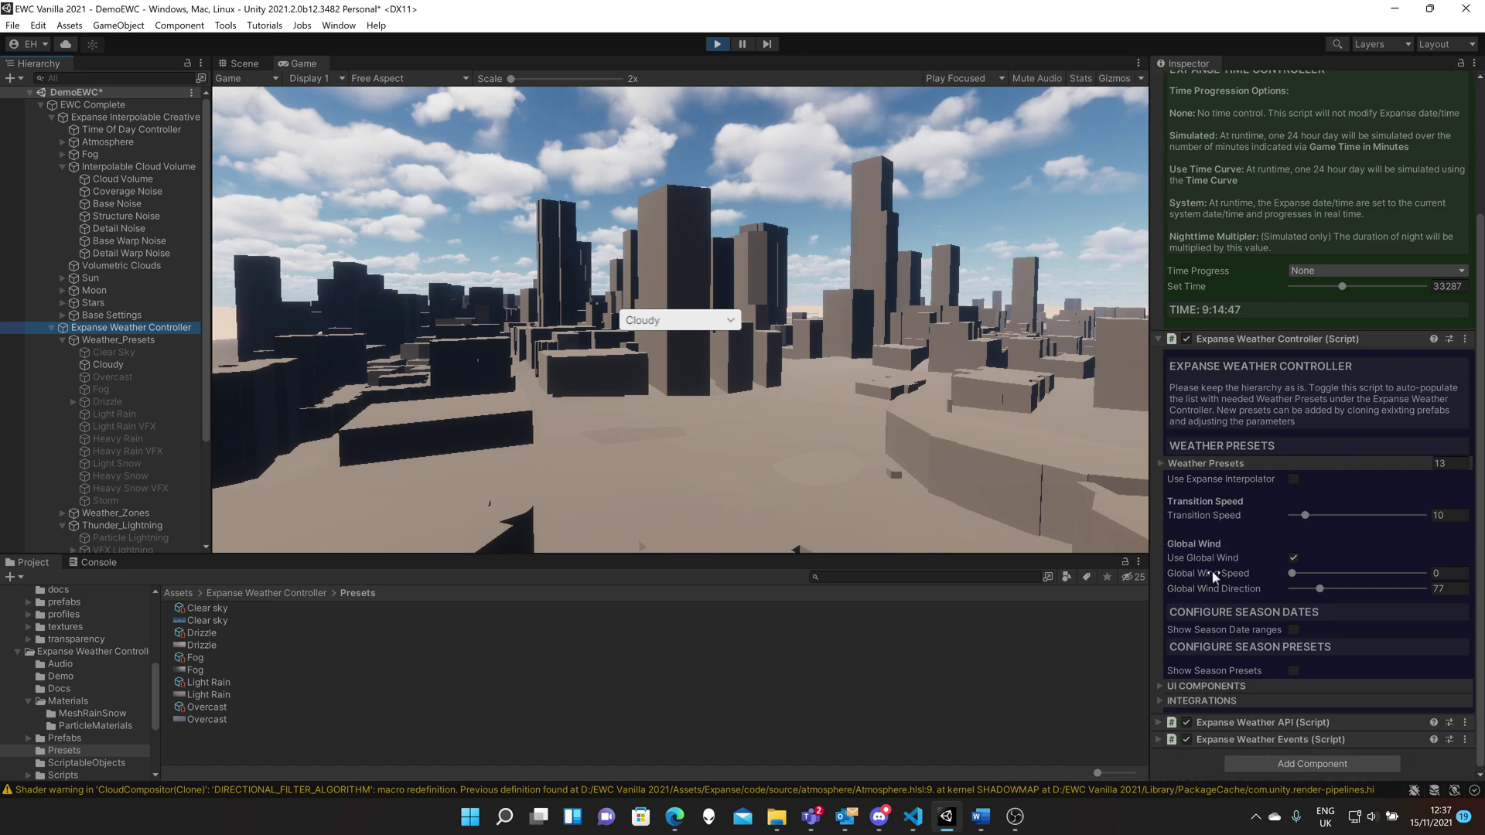
left_click_drag(1294, 572, 1379, 606)
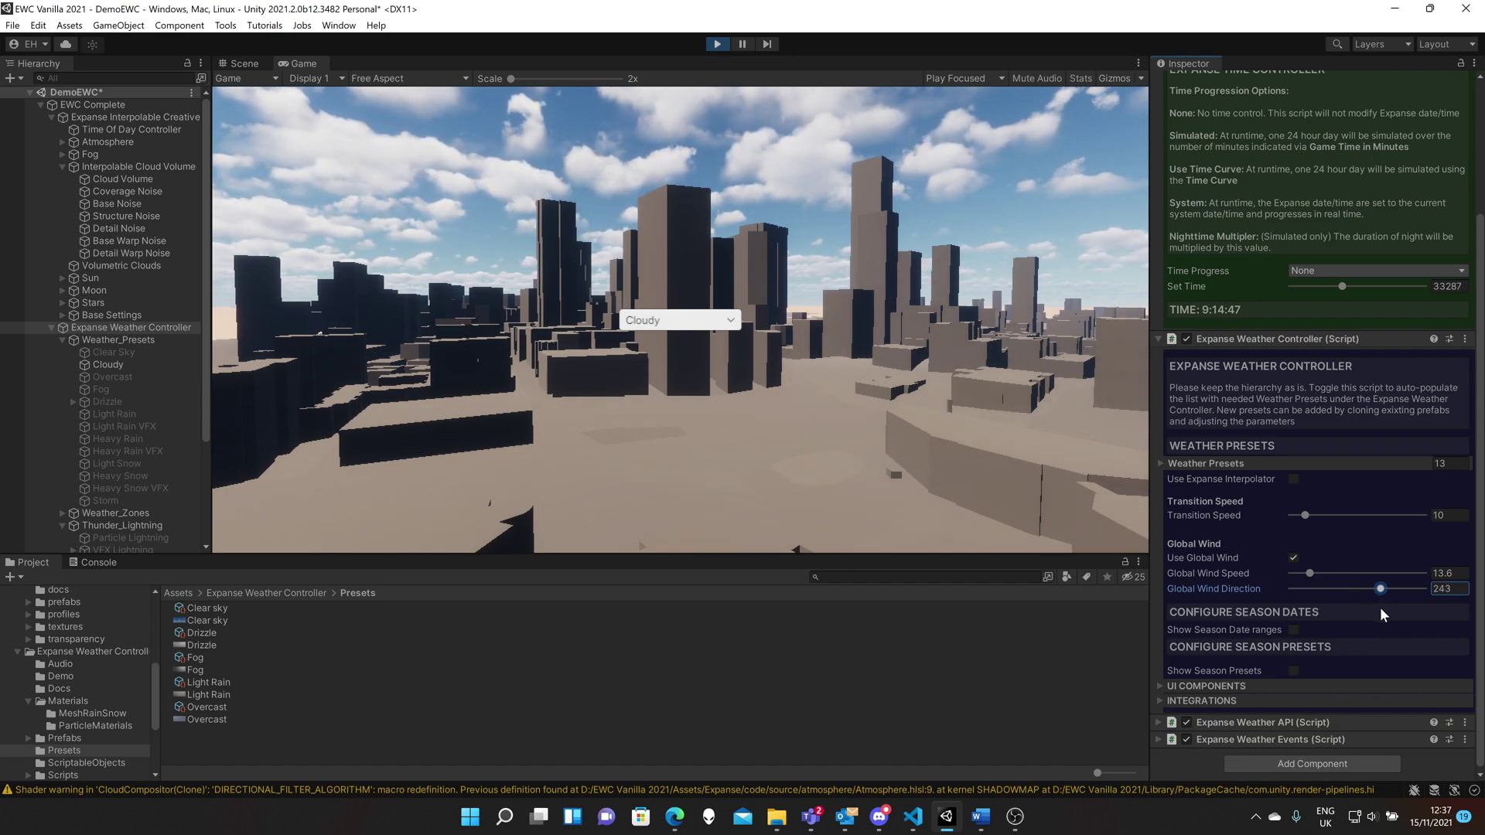
left_click_drag(1376, 606, 1322, 601)
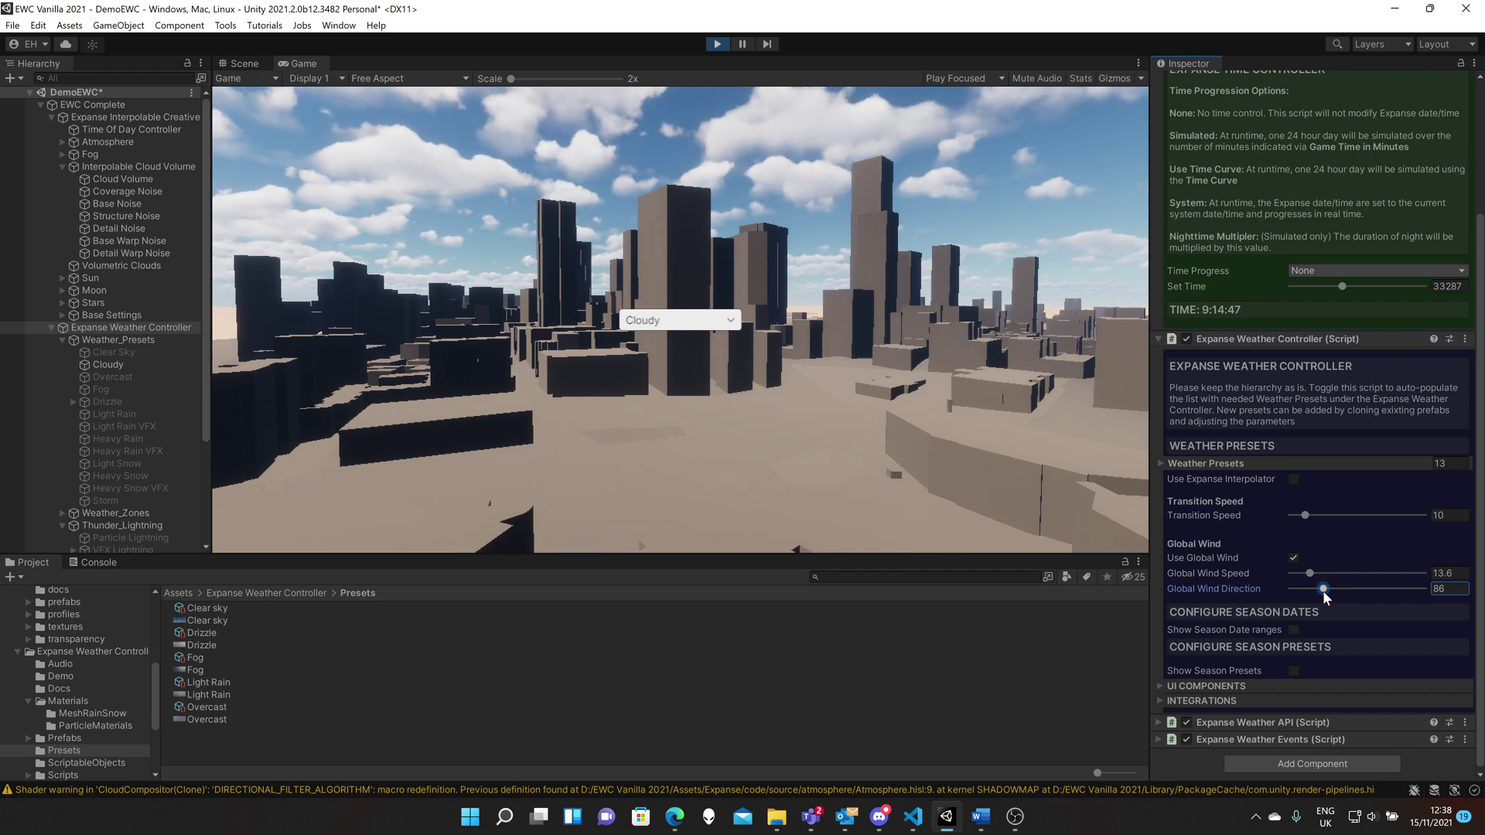
left_click_drag(1322, 591, 1304, 577)
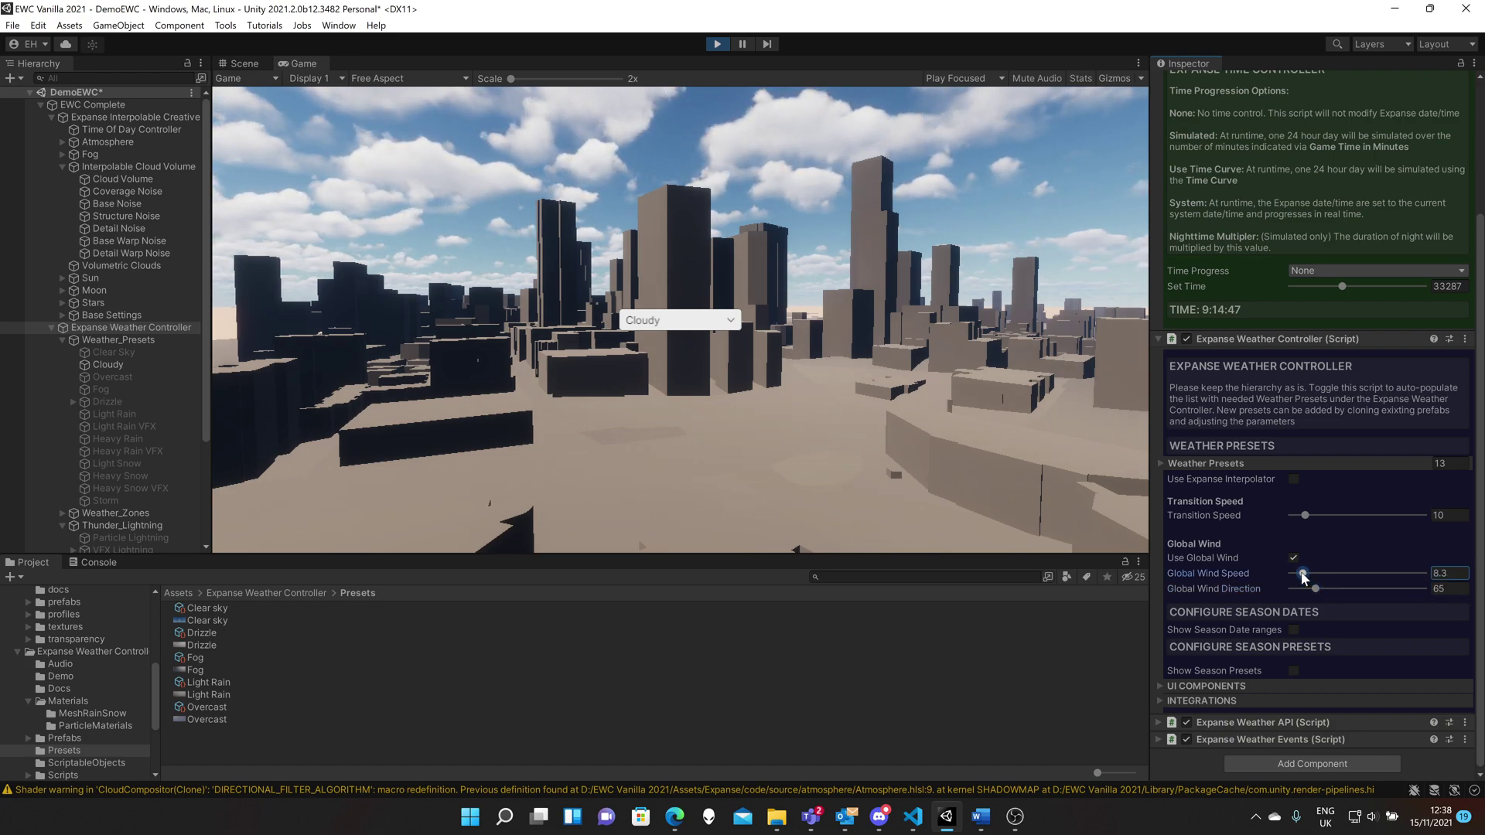
left_click(716, 45)
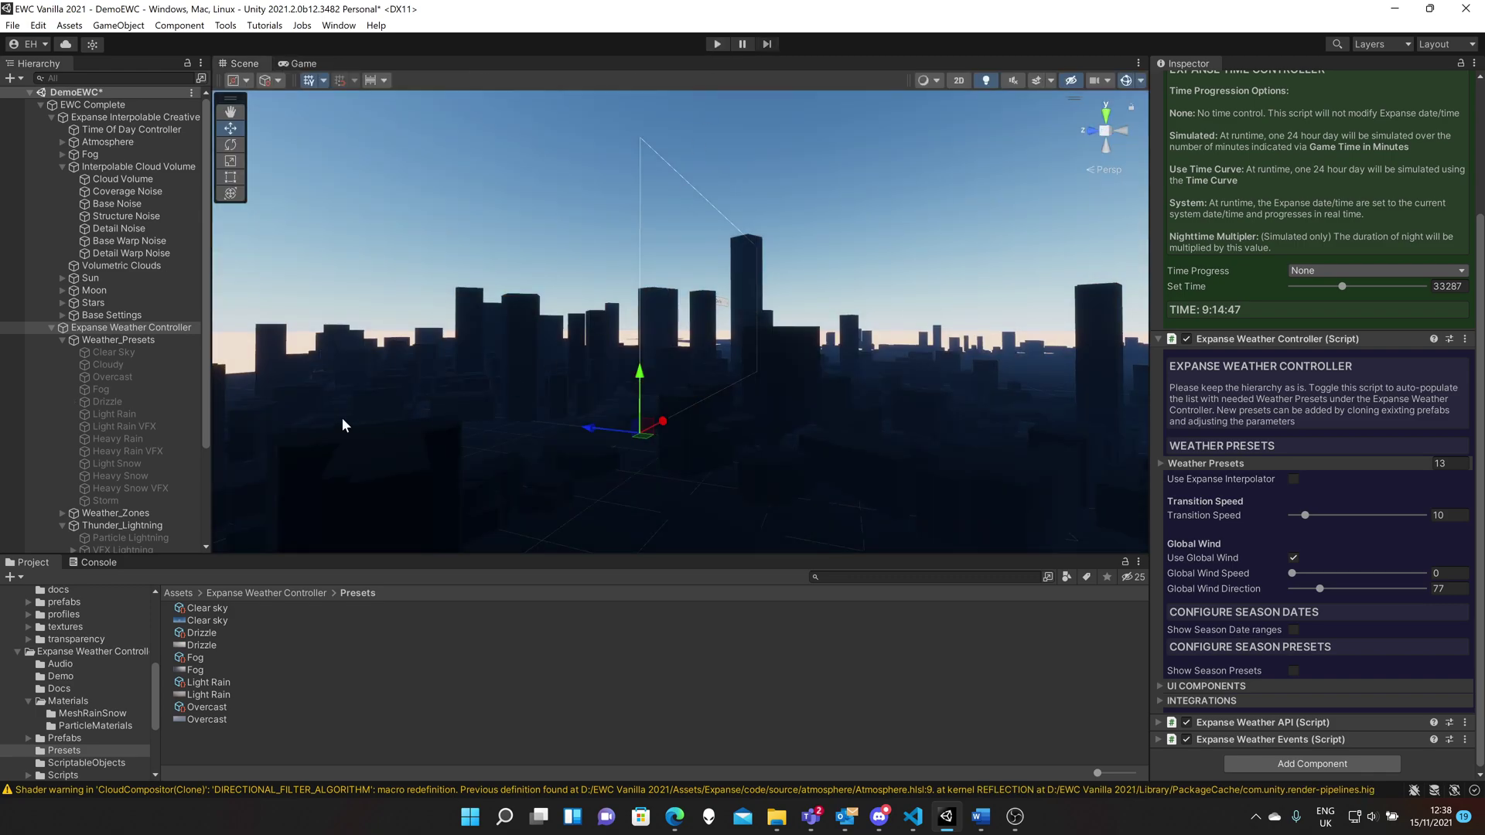
Examine the Cloudy and Light Snow preset settings and inspect the Blend Prefab used as Light Snow's particle effect.
left_click(113, 366)
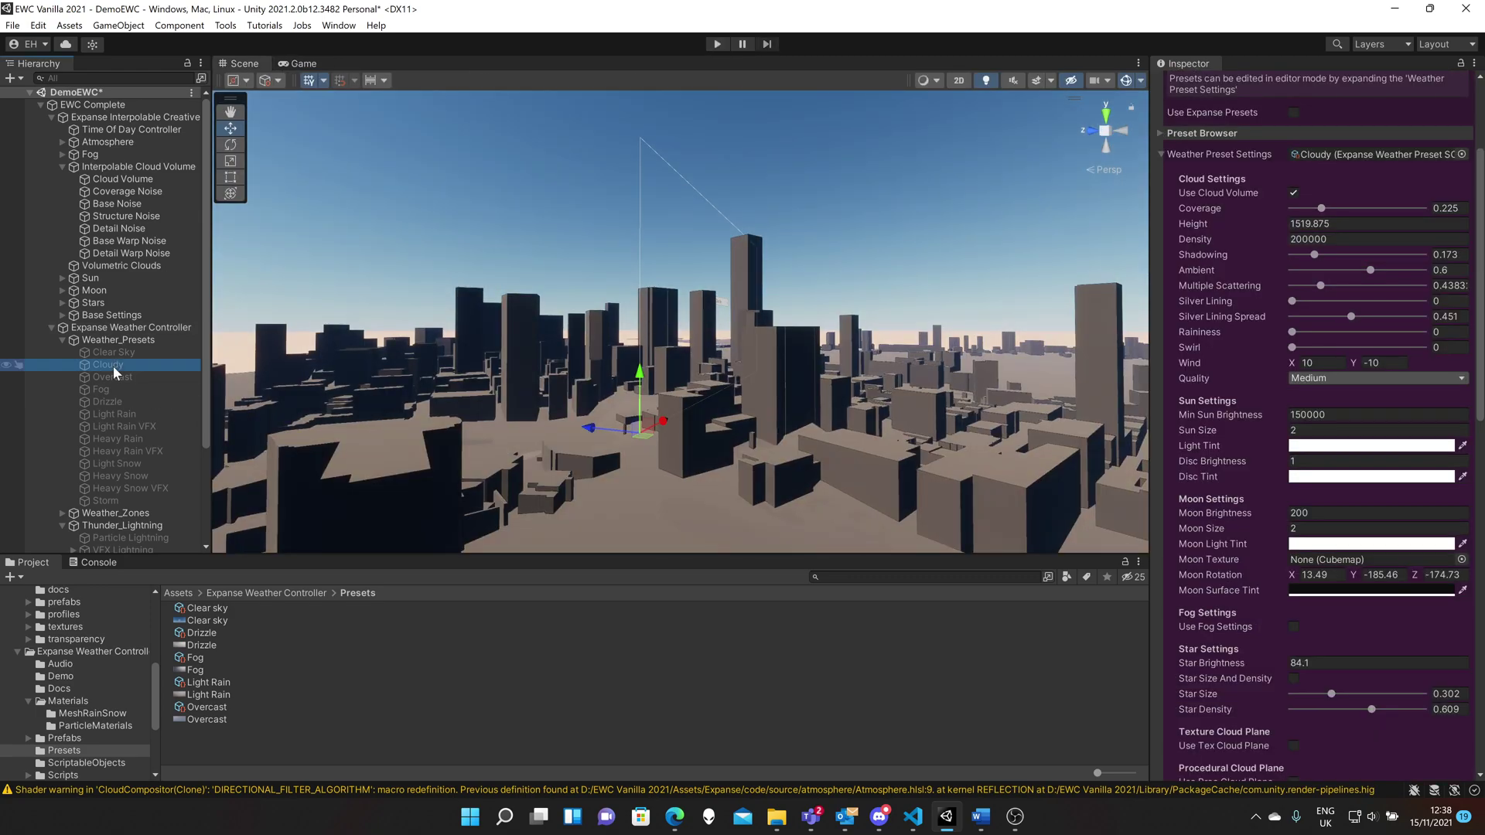
scroll(1298, 574, "down", 10)
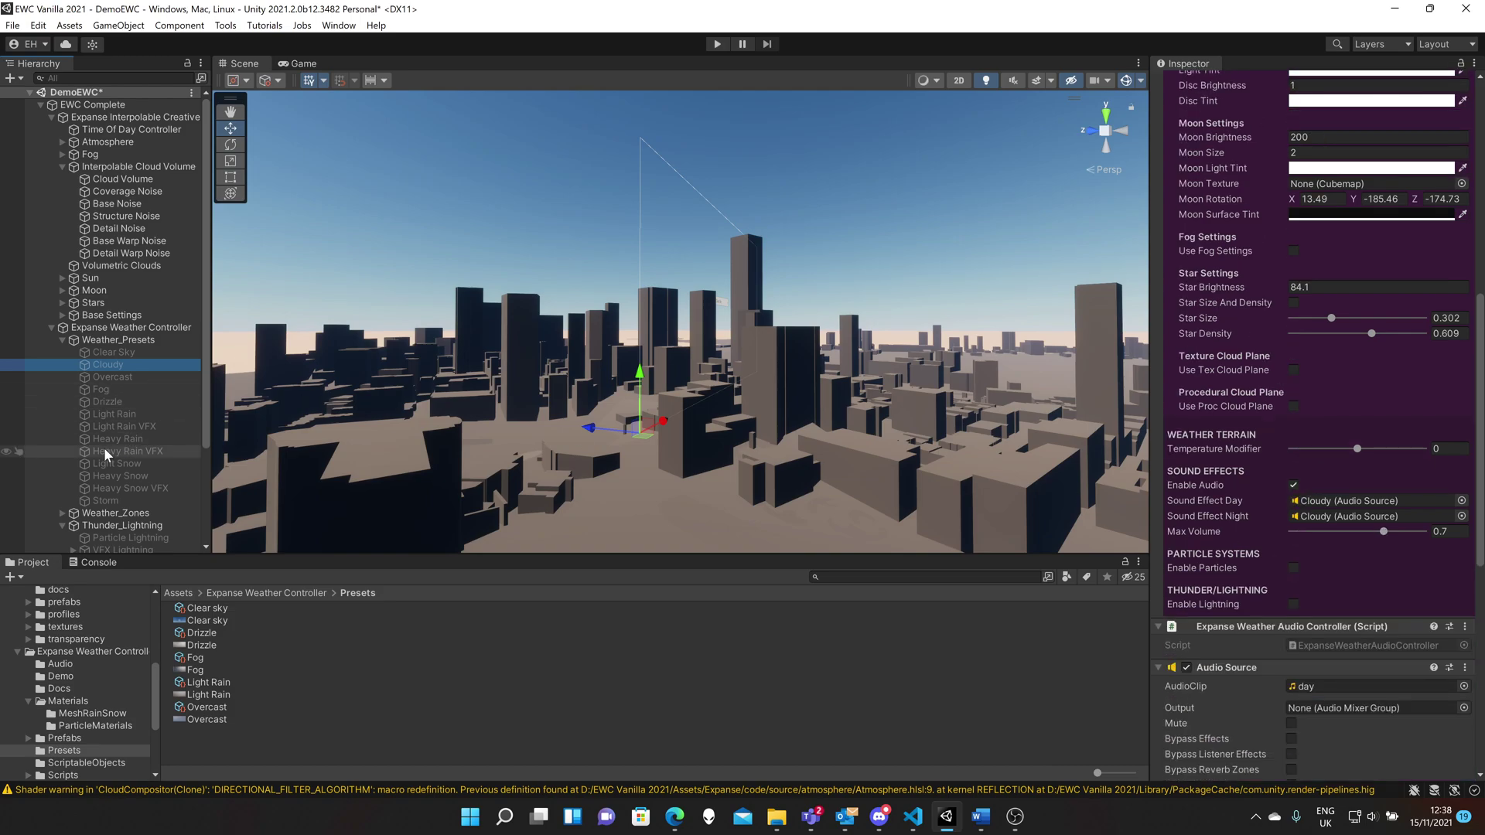
left_click(120, 465)
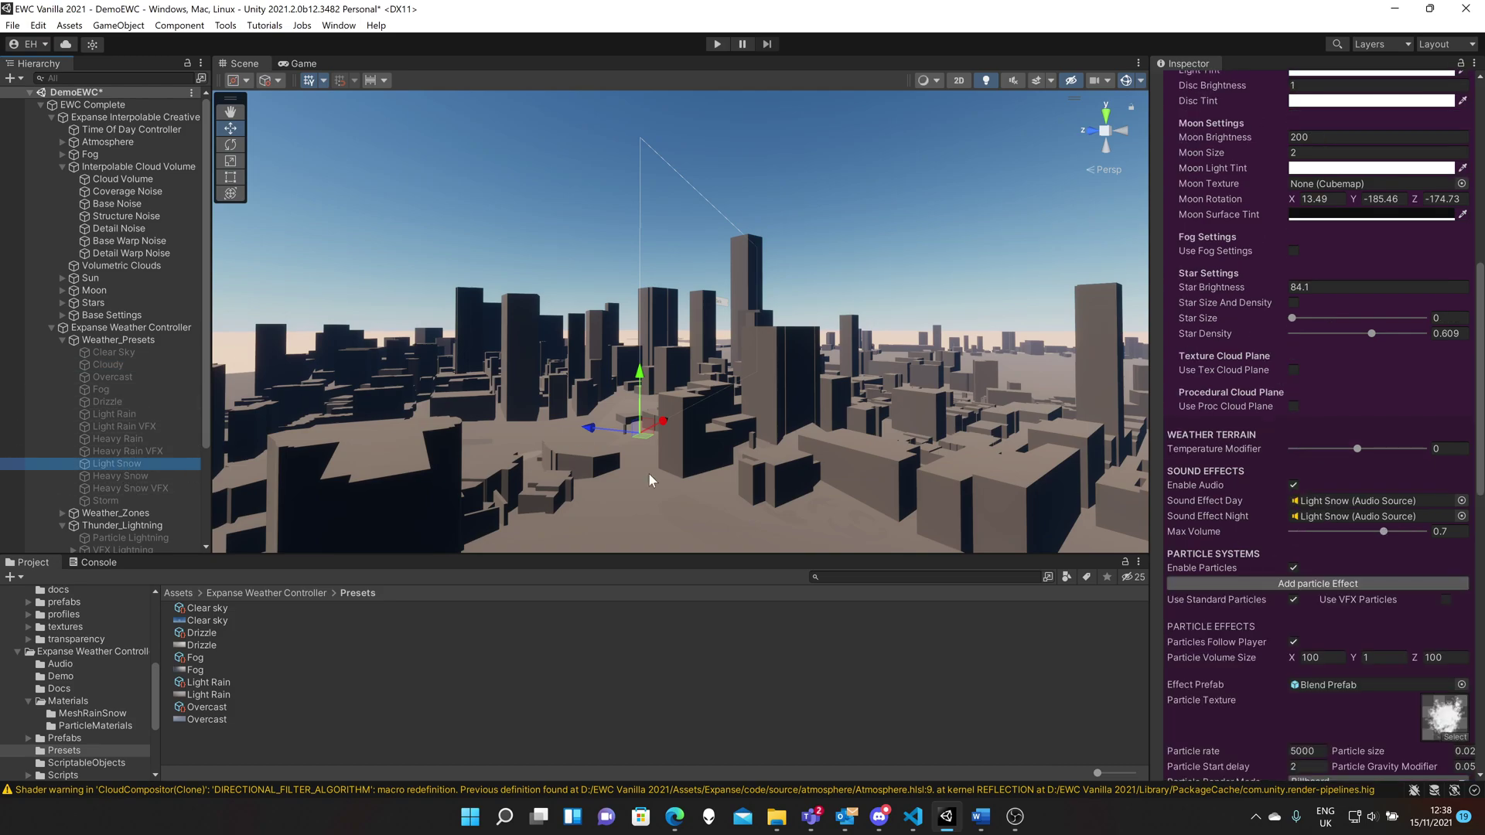
scroll(1262, 486, "down", 4)
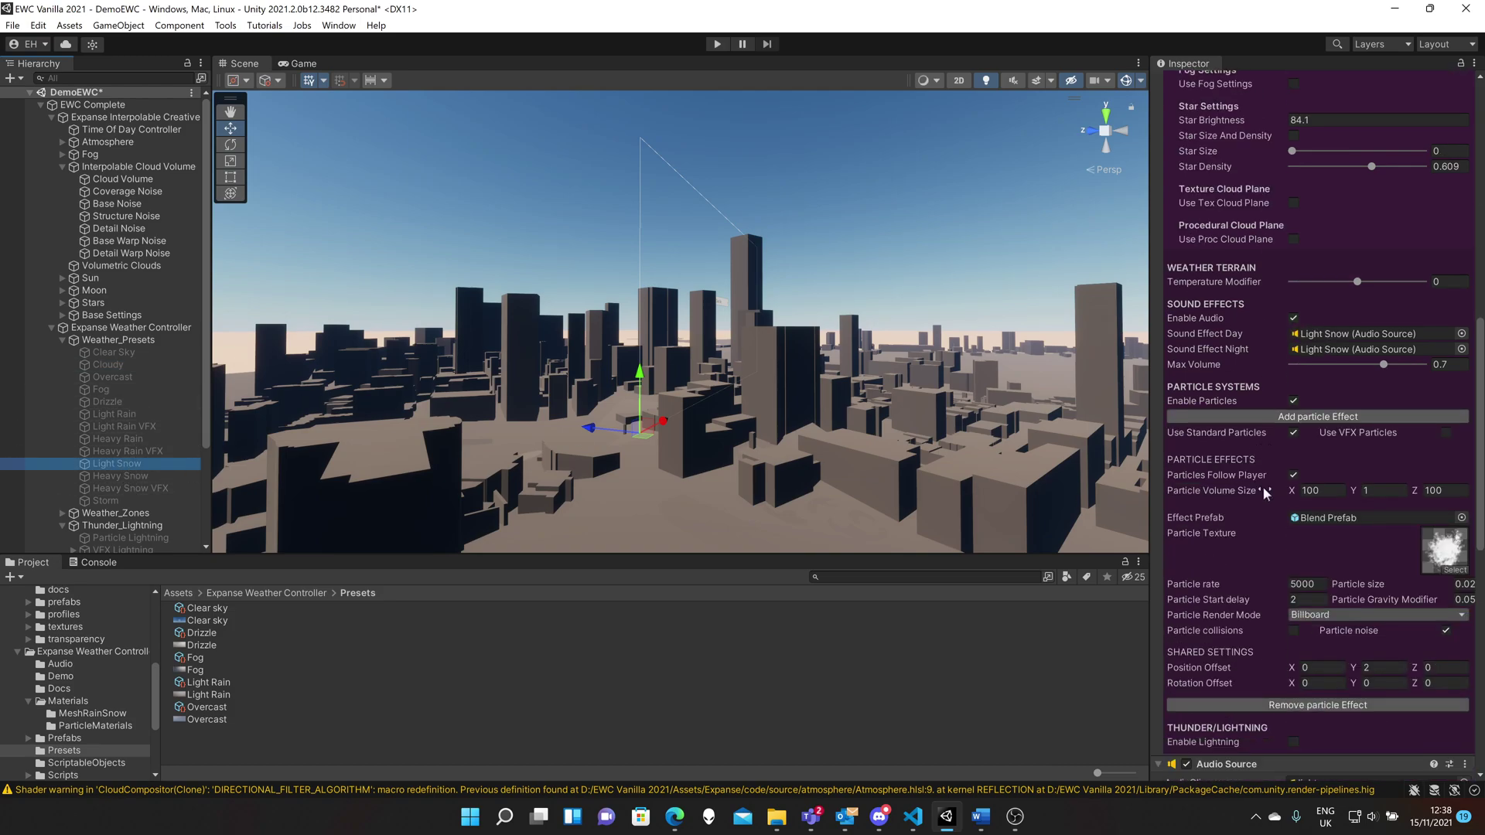
left_click(1332, 519)
left_click(233, 610)
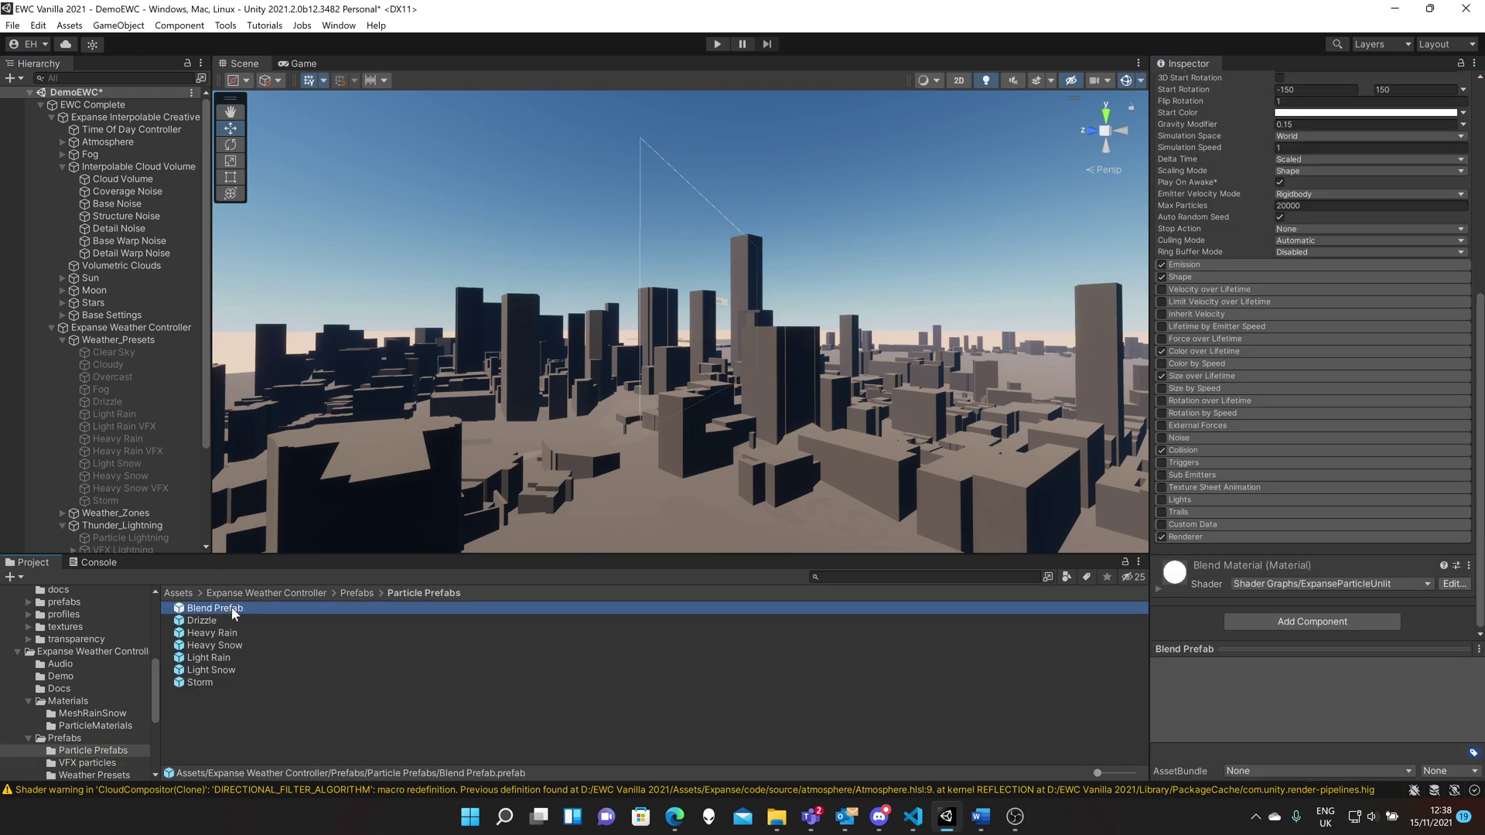
Compare the particle effect settings of the Light Rain and Light Snow presets.
left_click(105, 464)
left_click(110, 416)
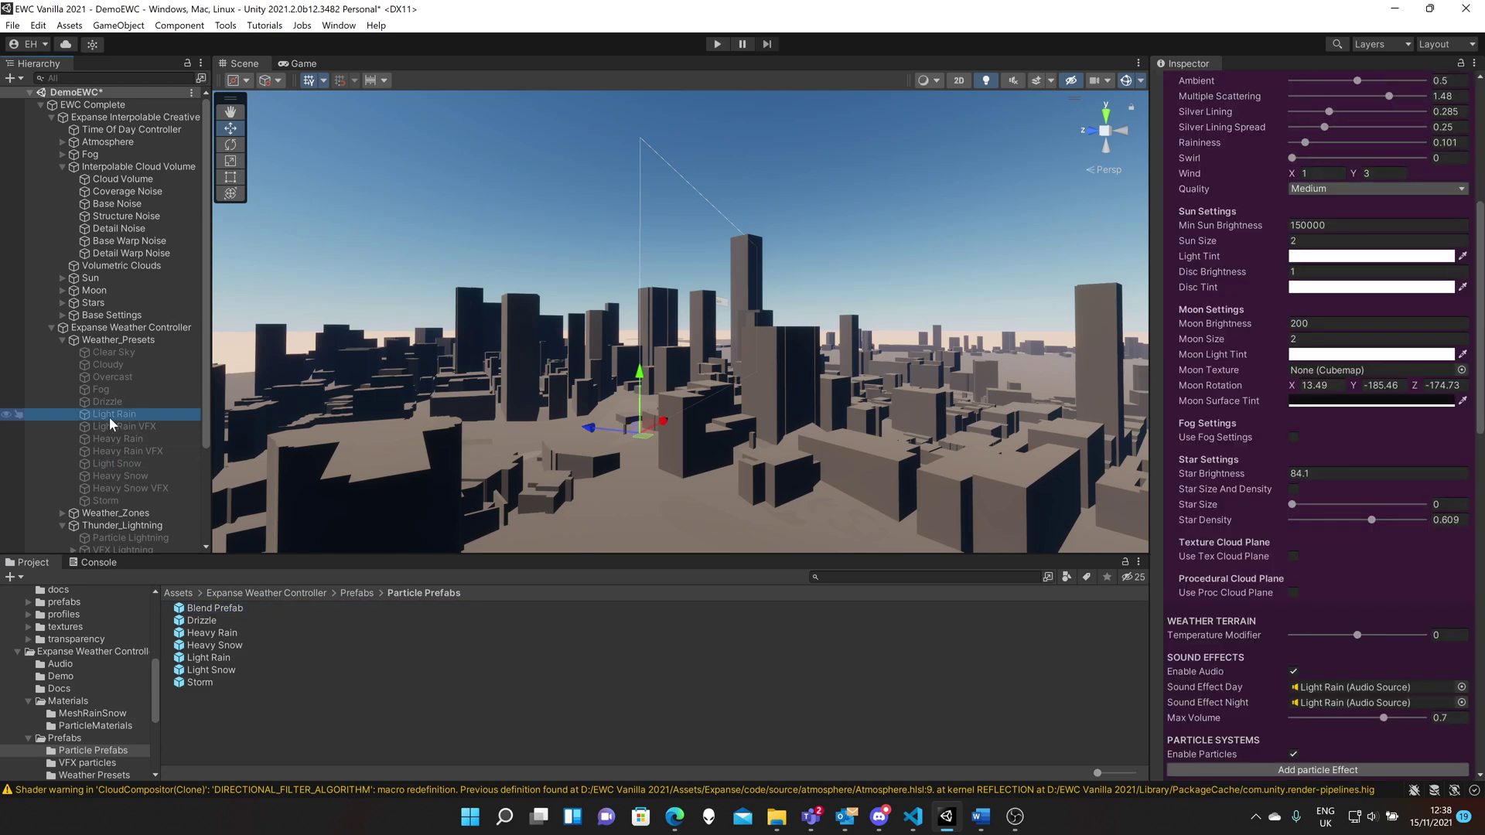
scroll(1415, 503, "down", 5)
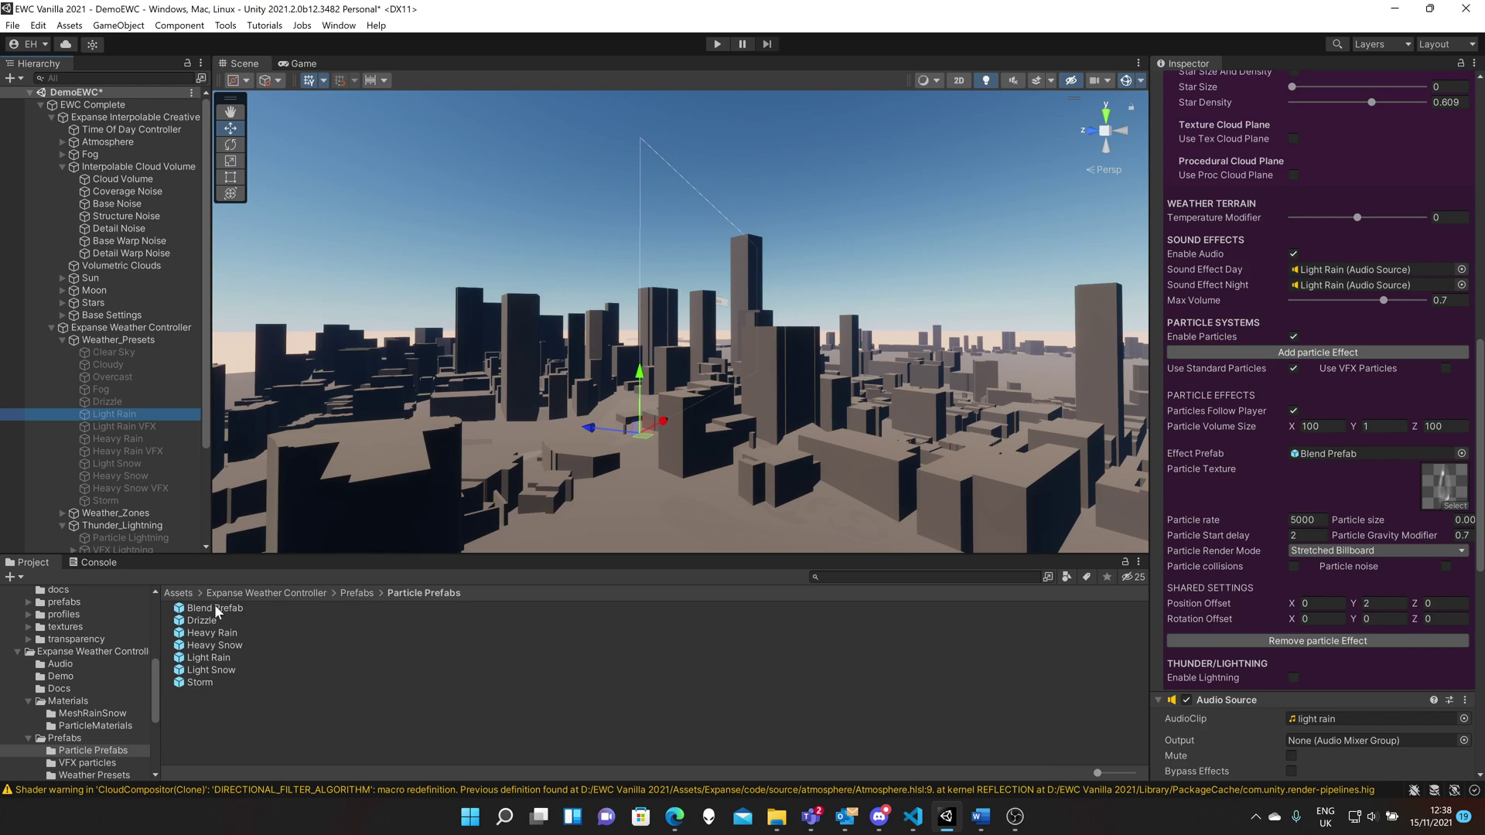
left_click(109, 462)
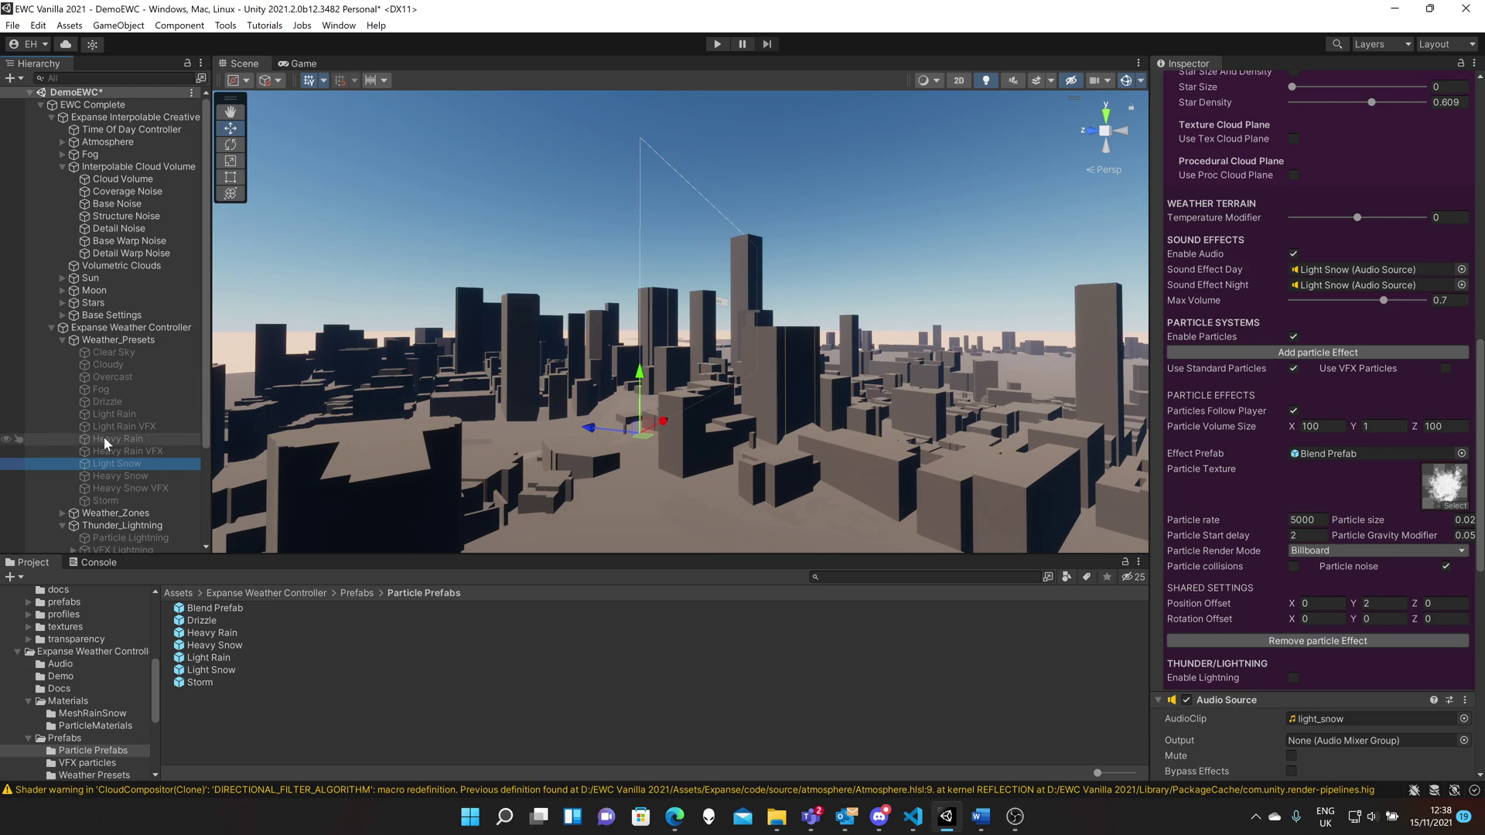
Enter Play mode and switch the running game's weather to Light Snow.
left_click(718, 44)
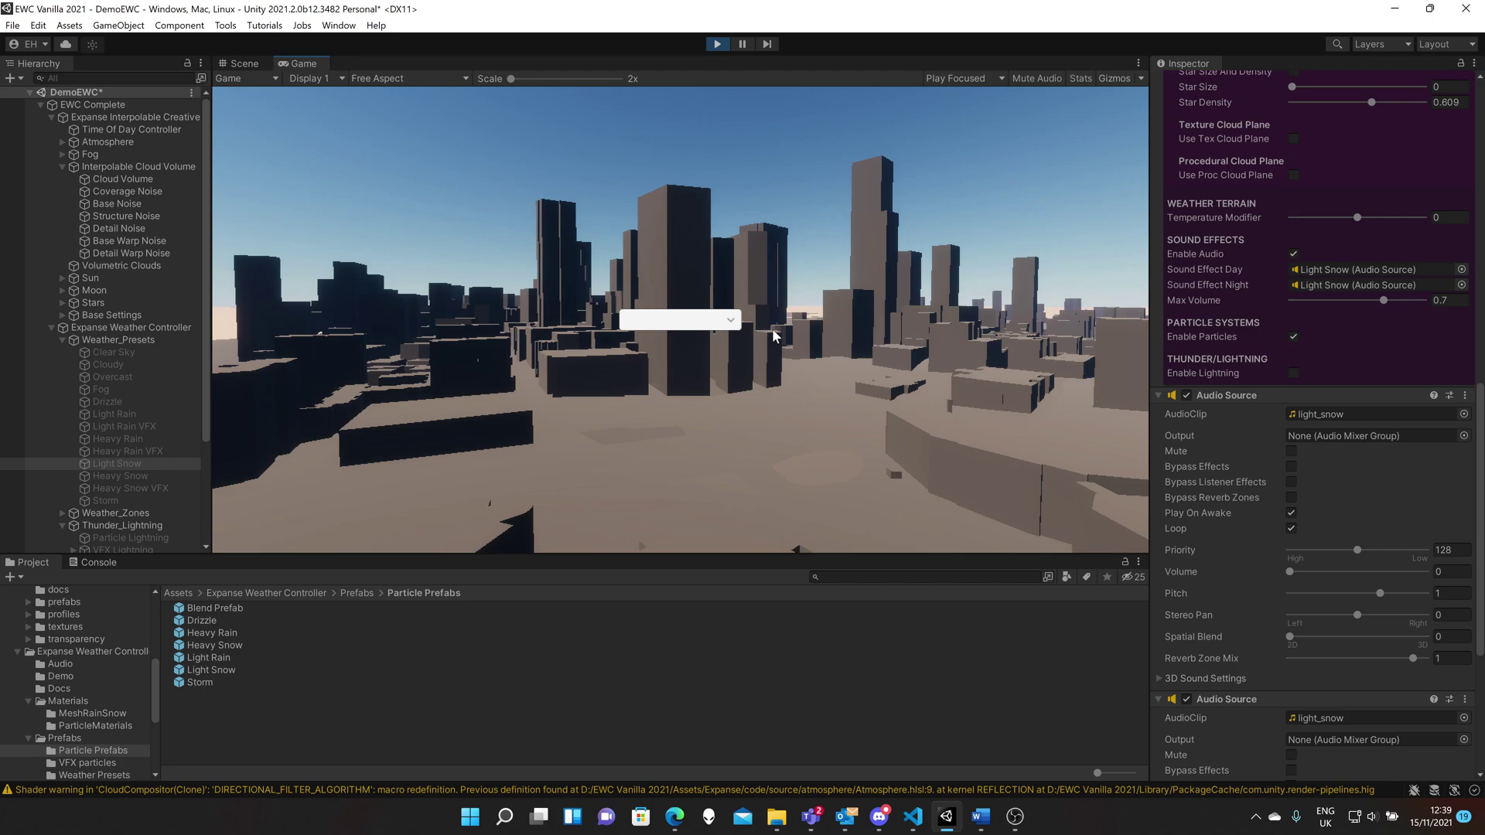
left_click(731, 321)
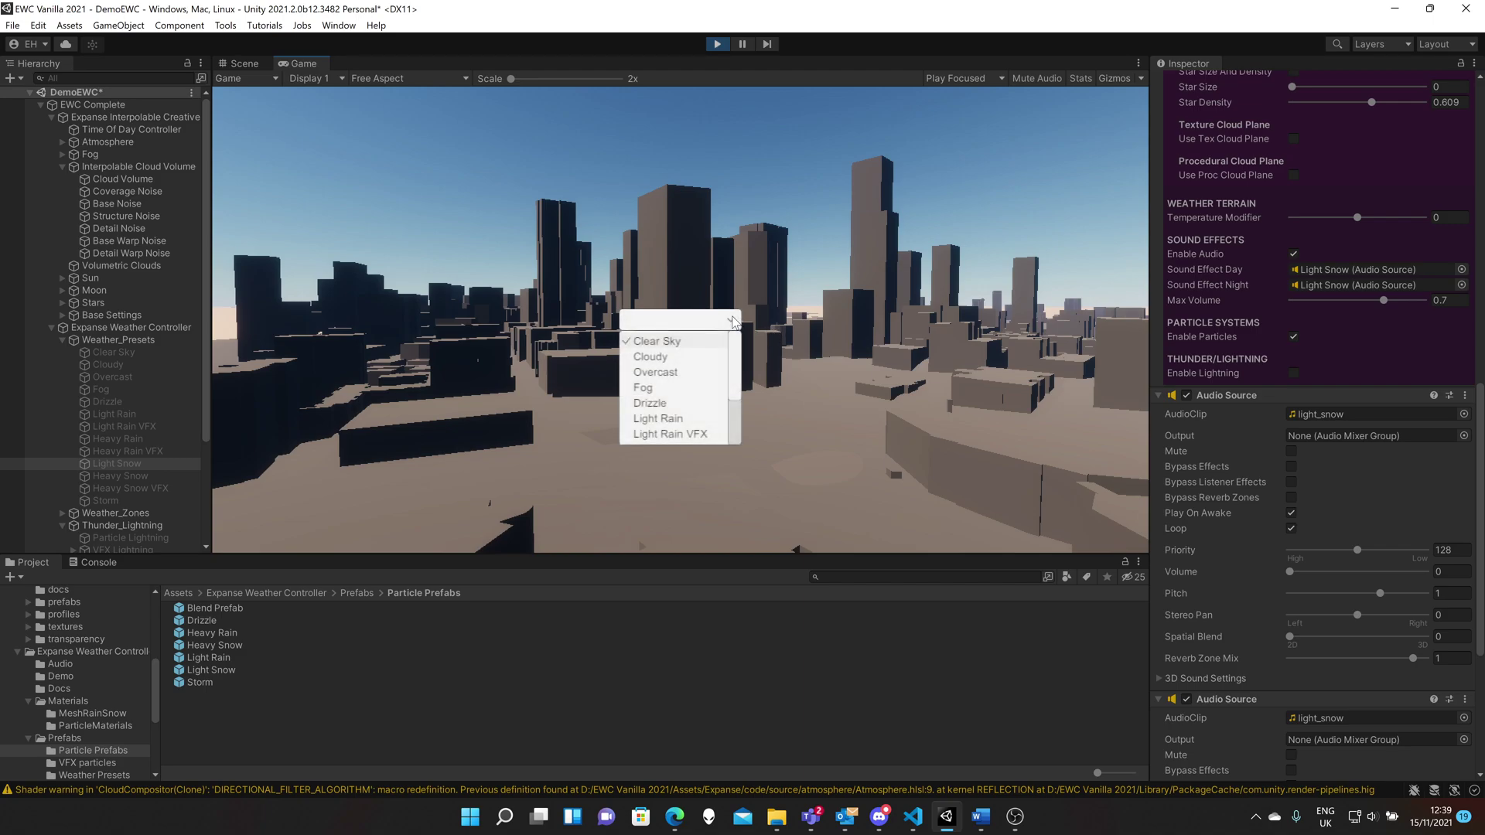
left_click_drag(736, 379, 737, 407)
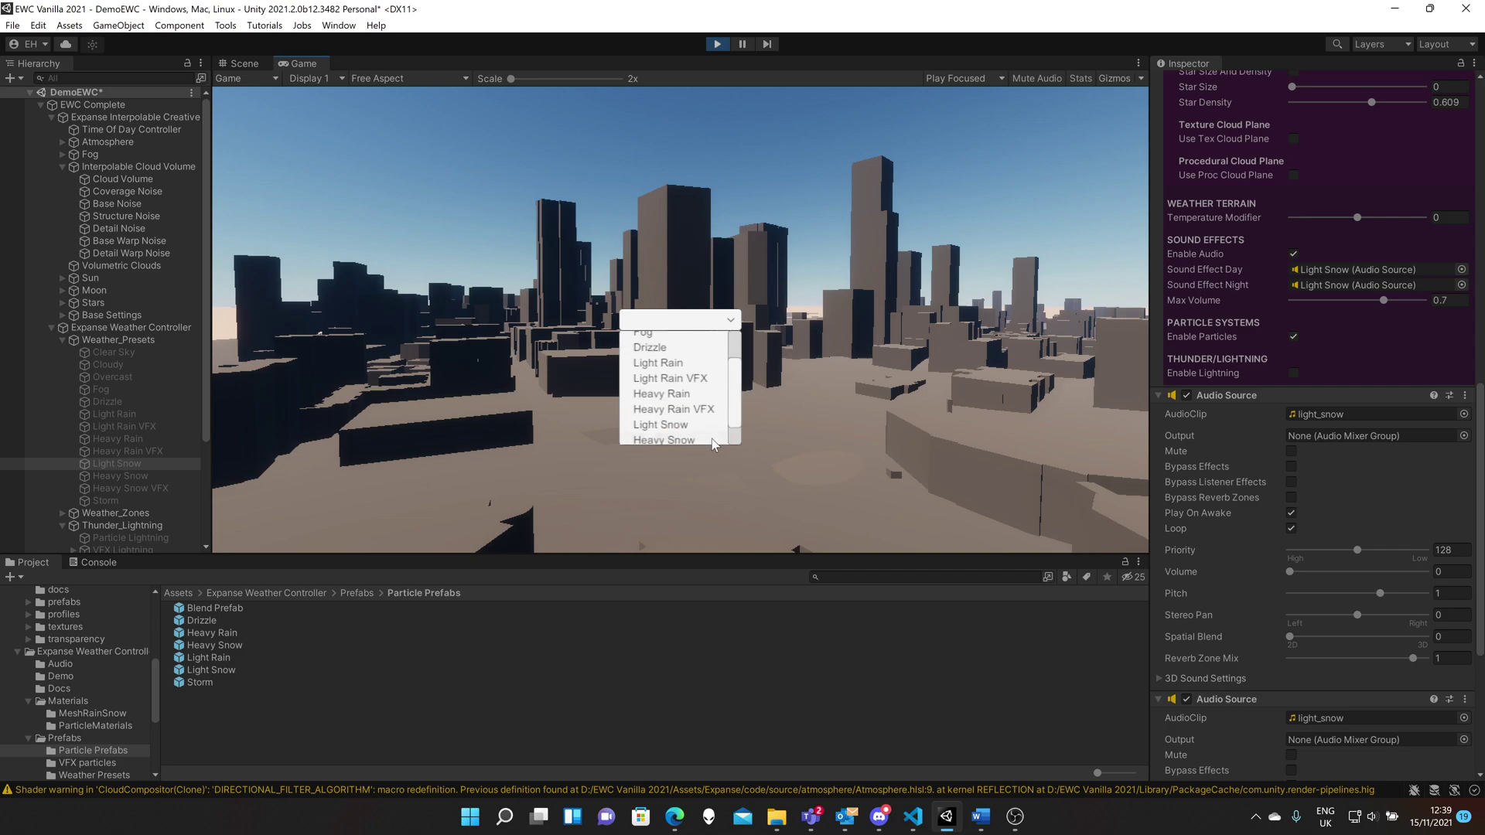
left_click(664, 424)
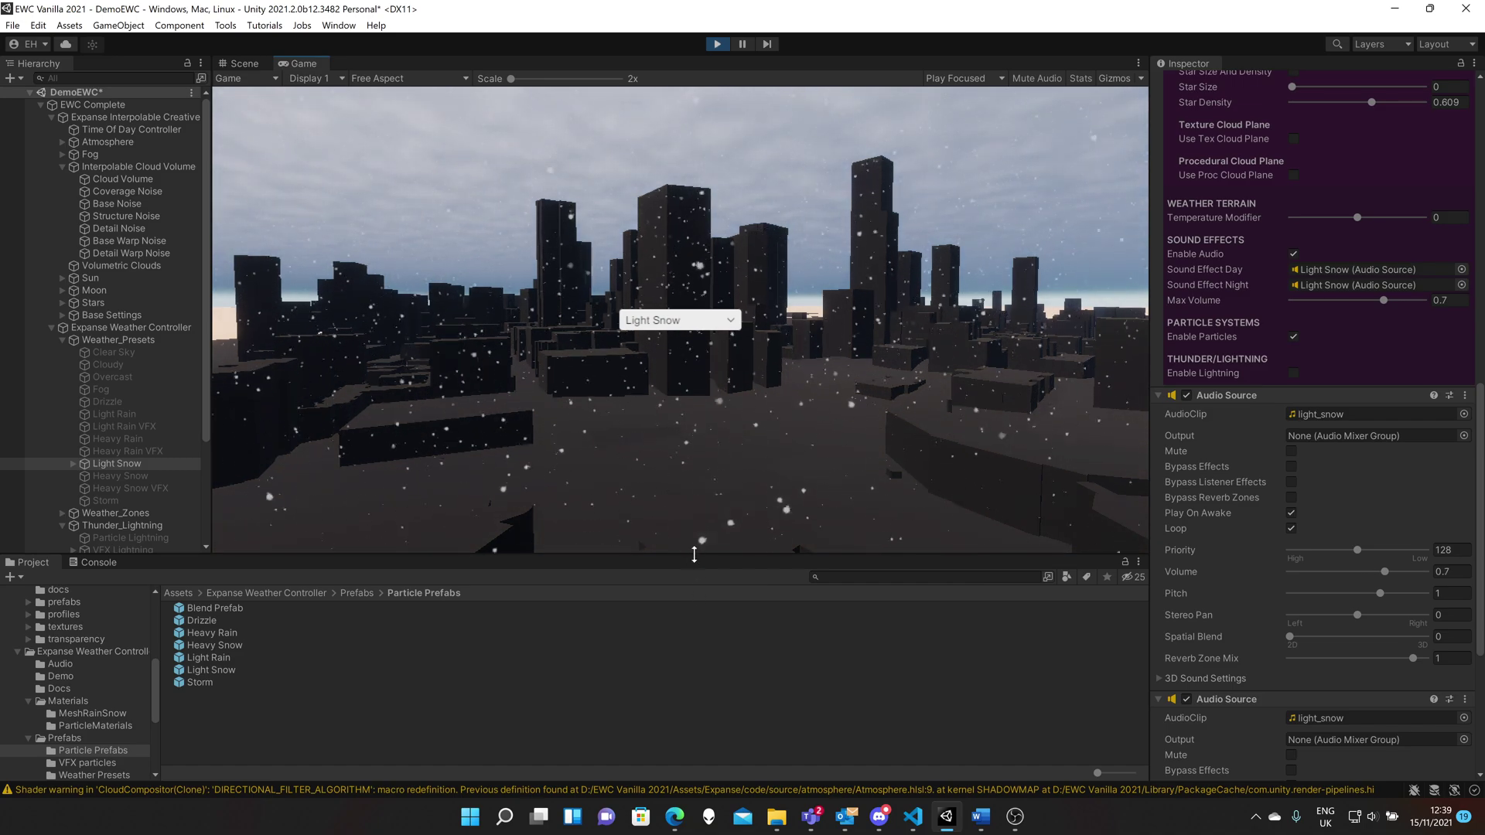
Enlarge the Game view, switch the weather from Light Snow to Light Rain, and stop Play mode.
left_click_drag(695, 553, 696, 606)
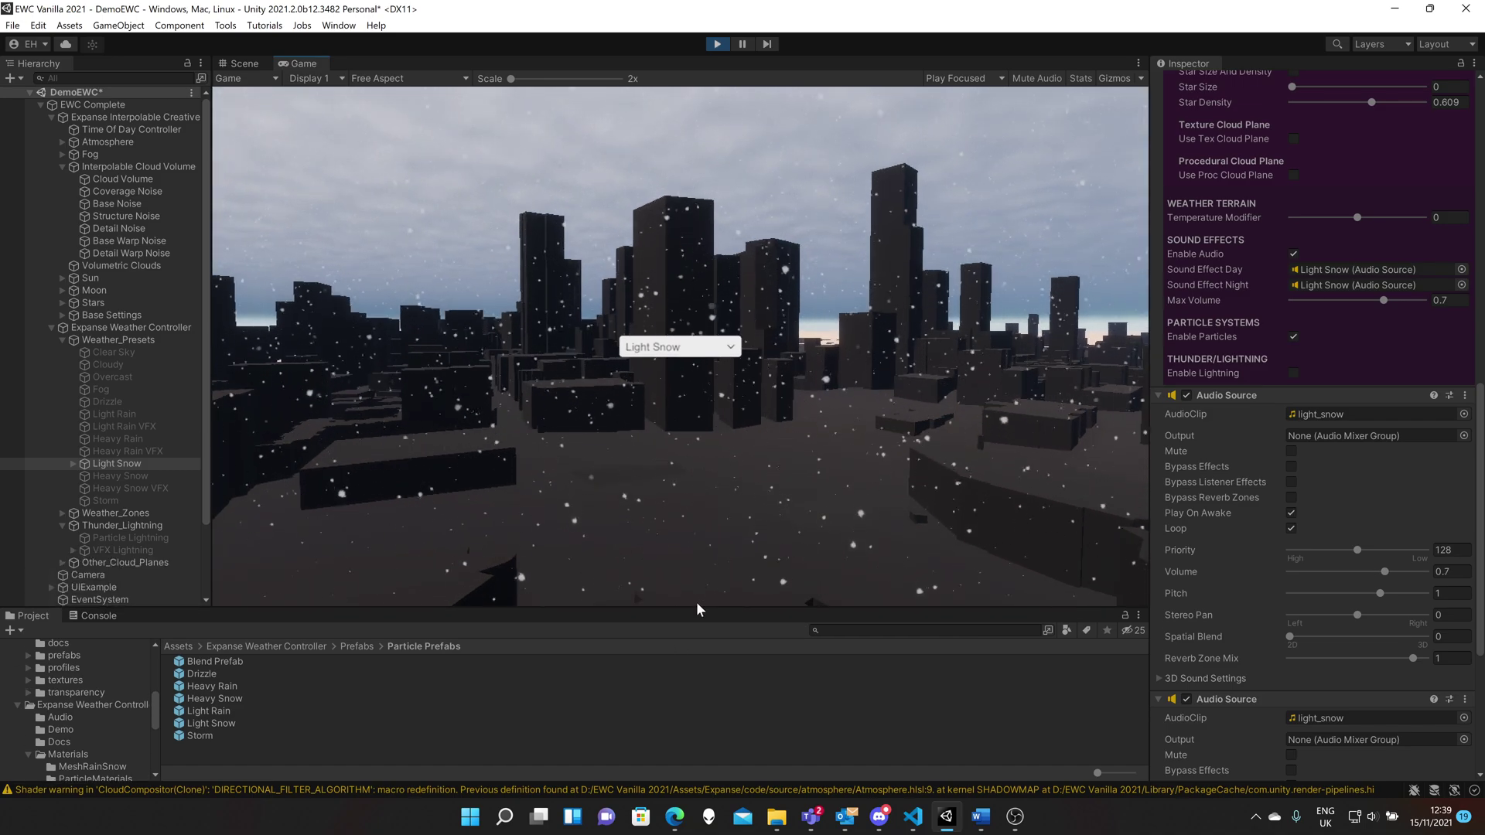
left_click(716, 351)
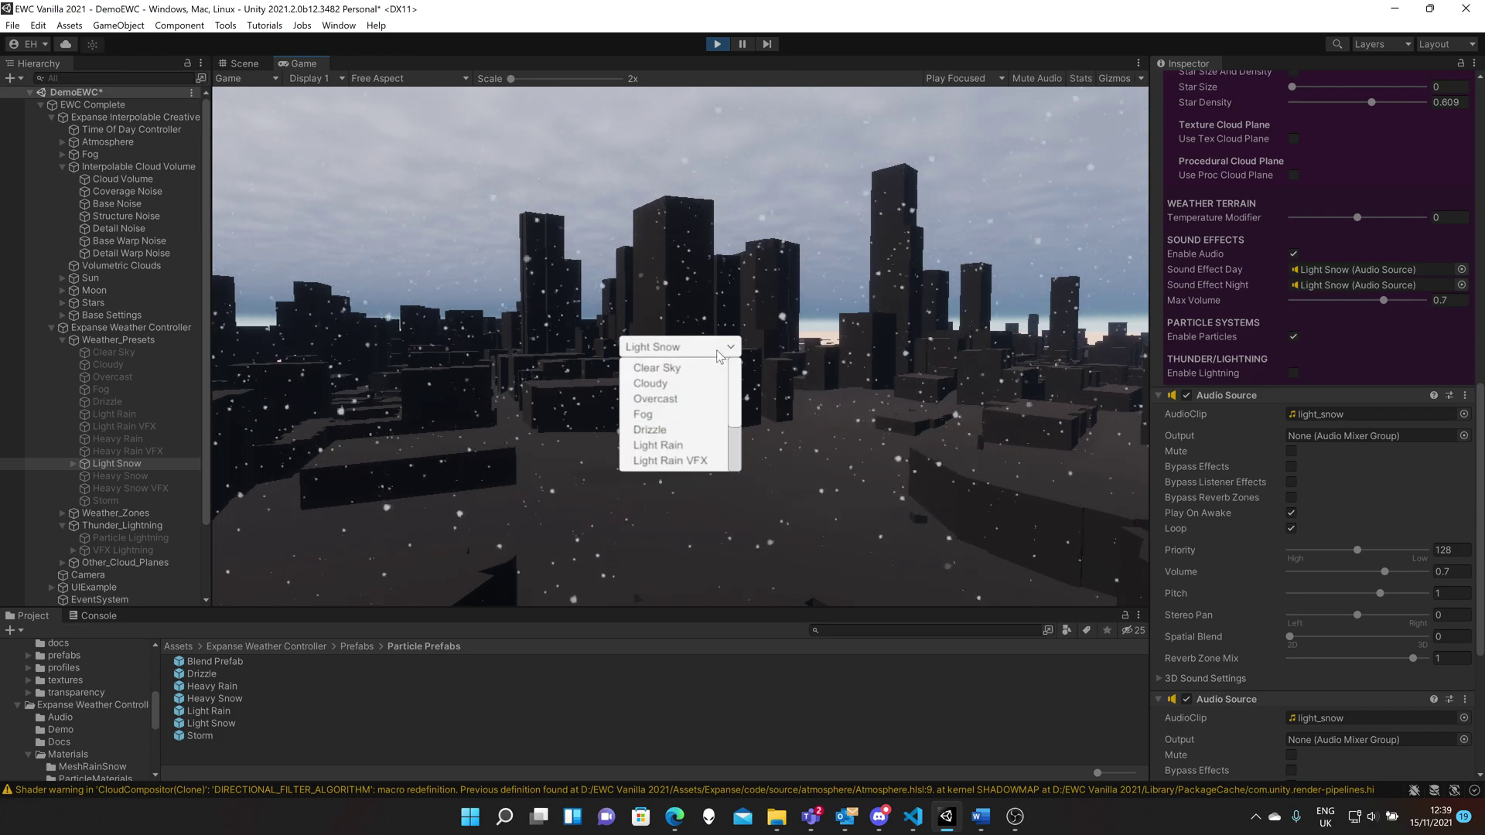
left_click(657, 440)
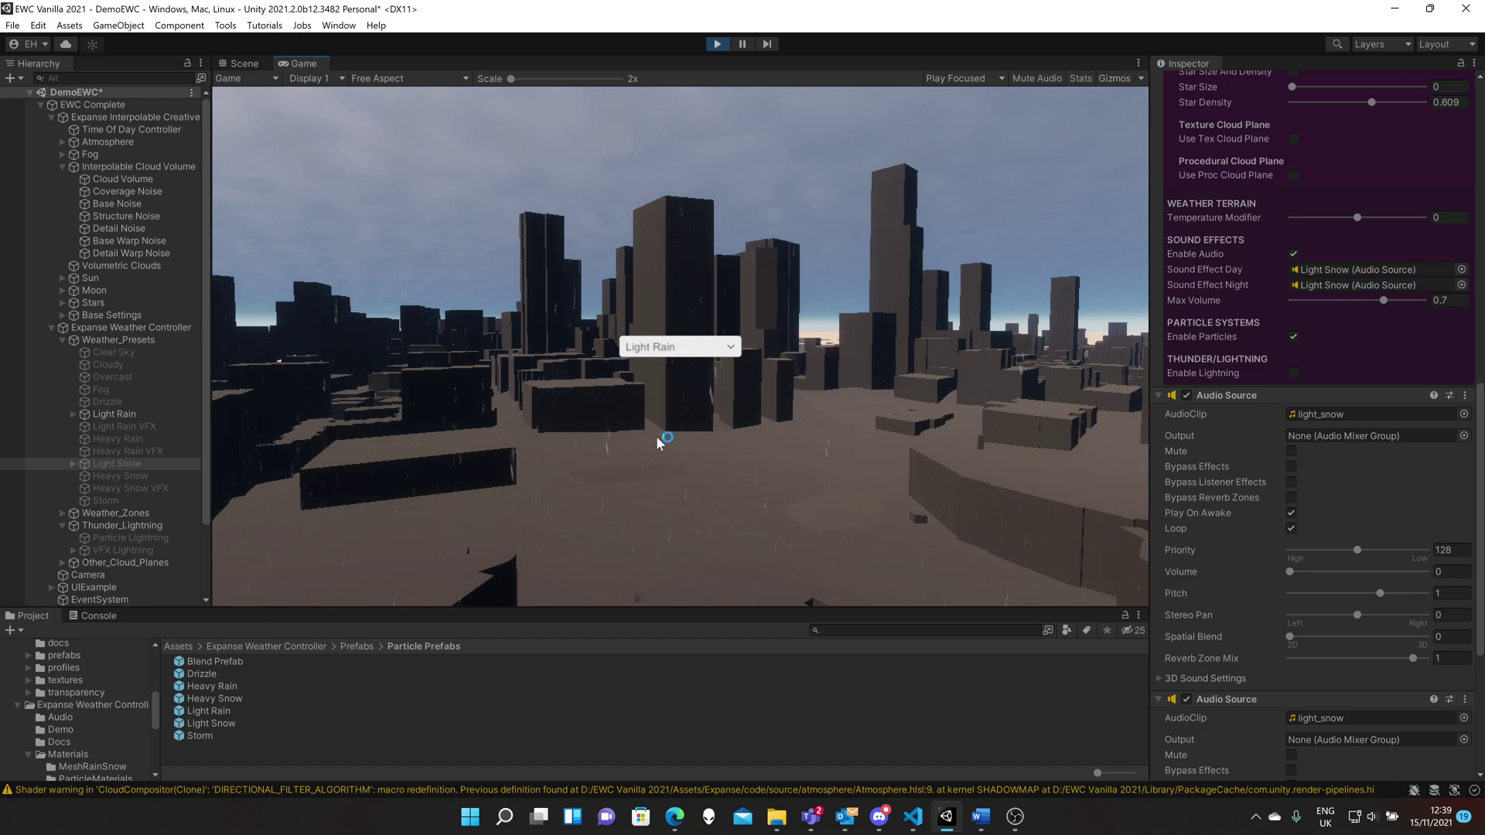
left_click(717, 44)
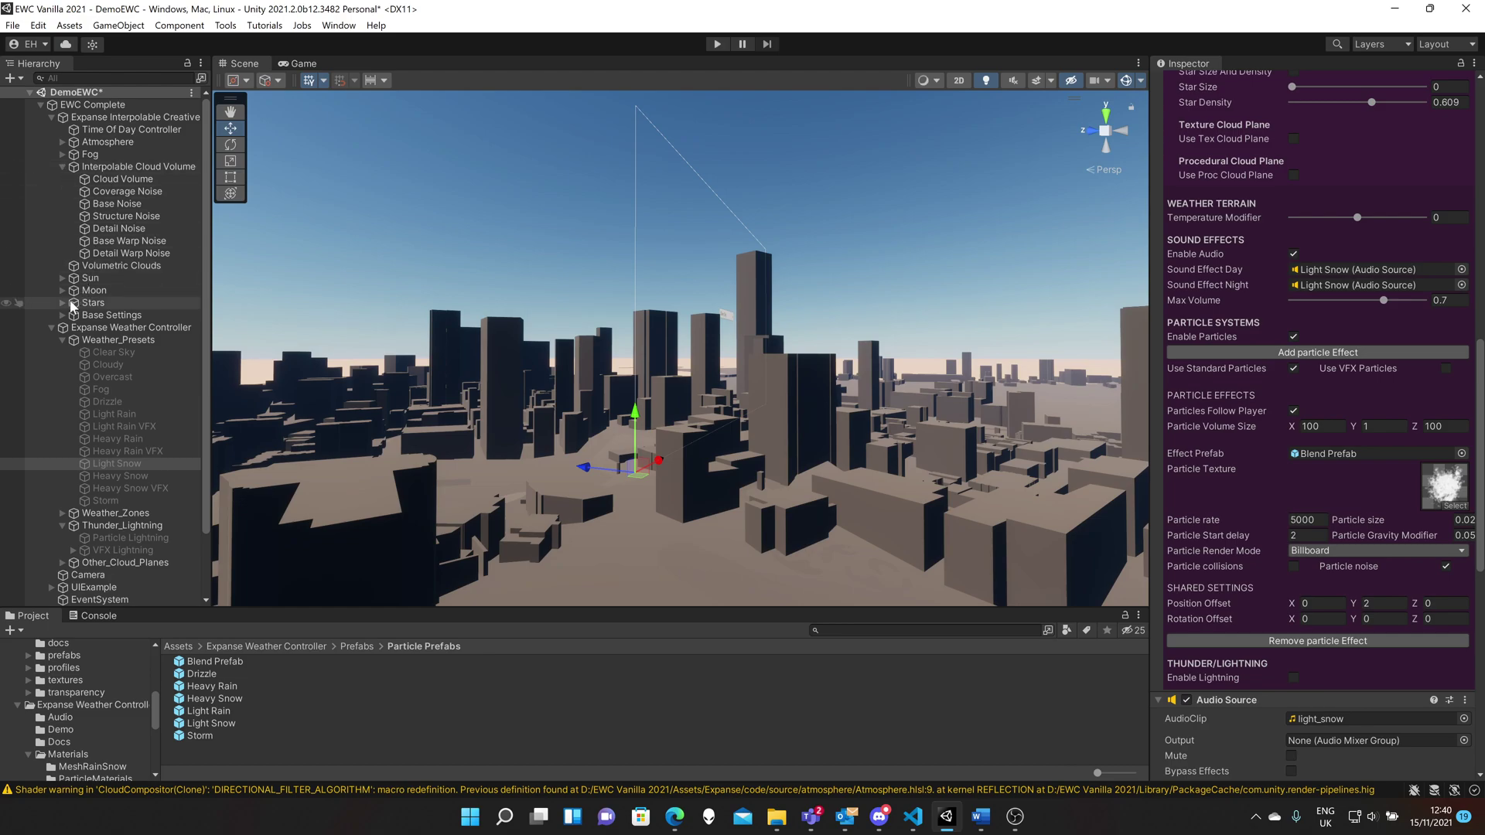
Collapse the EWC Complete hierarchy and deactivate the Lower Manhattan city model.
left_click(52, 327)
left_click(51, 117)
left_click(41, 104)
left_click(123, 166)
left_click(1192, 84)
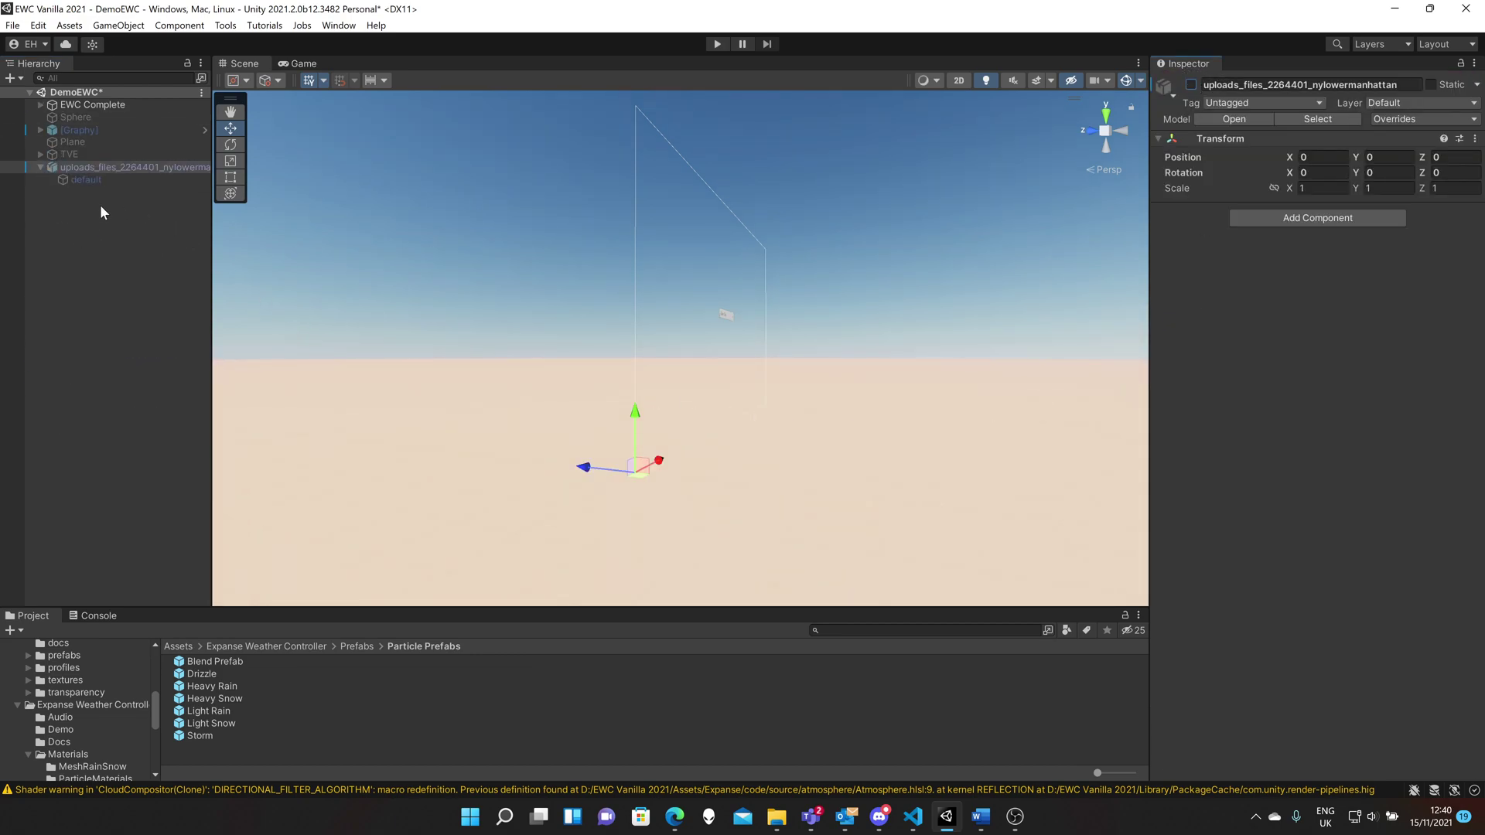
Activate the TVE object and frame its tree and grass in the Scene view.
left_click(107, 154)
left_click(1191, 85)
key("f")
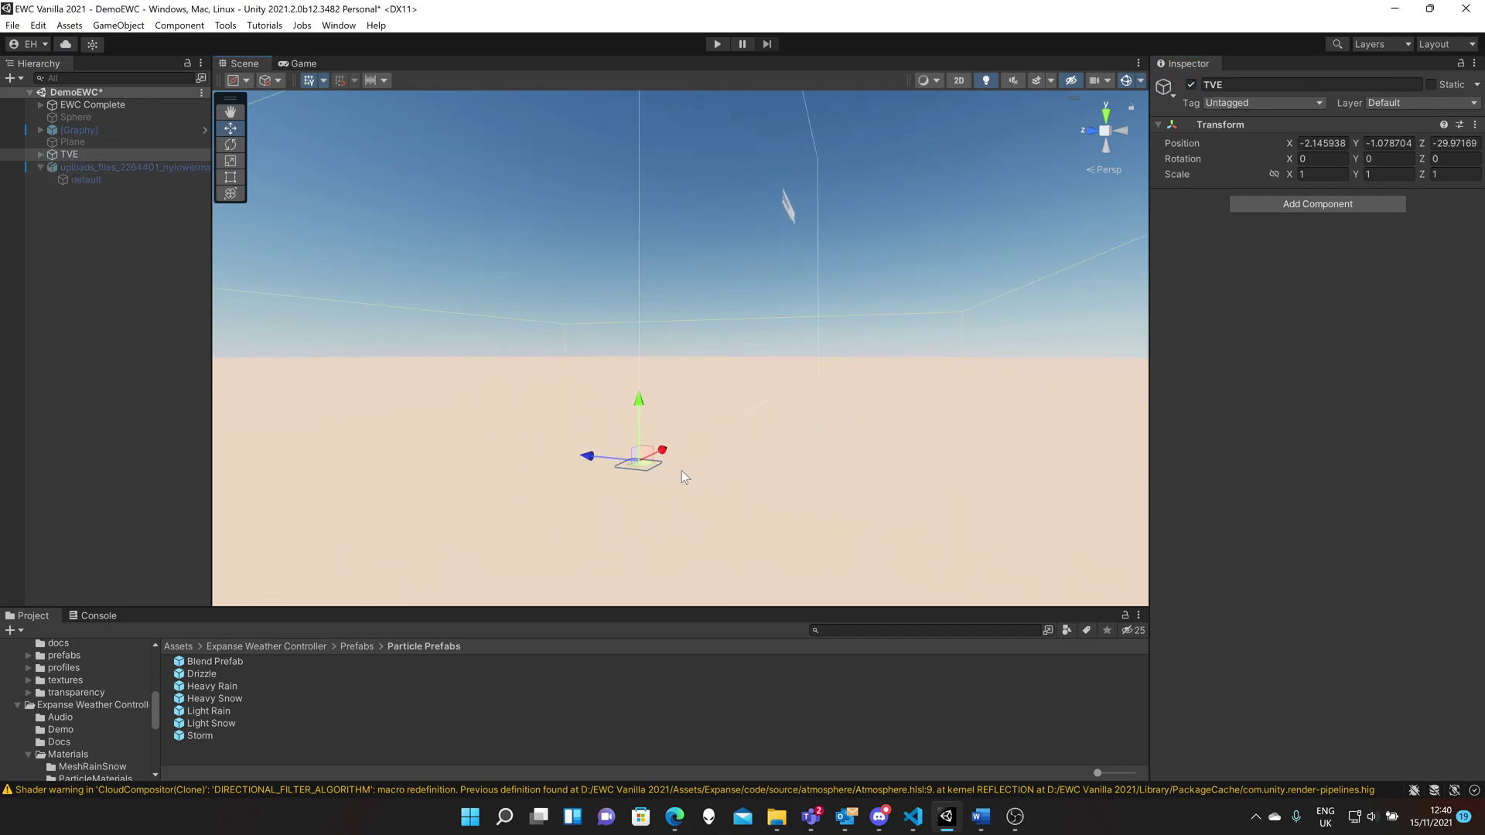
right_click_drag(704, 379, 673, 480)
scroll(703, 425, "up", 10)
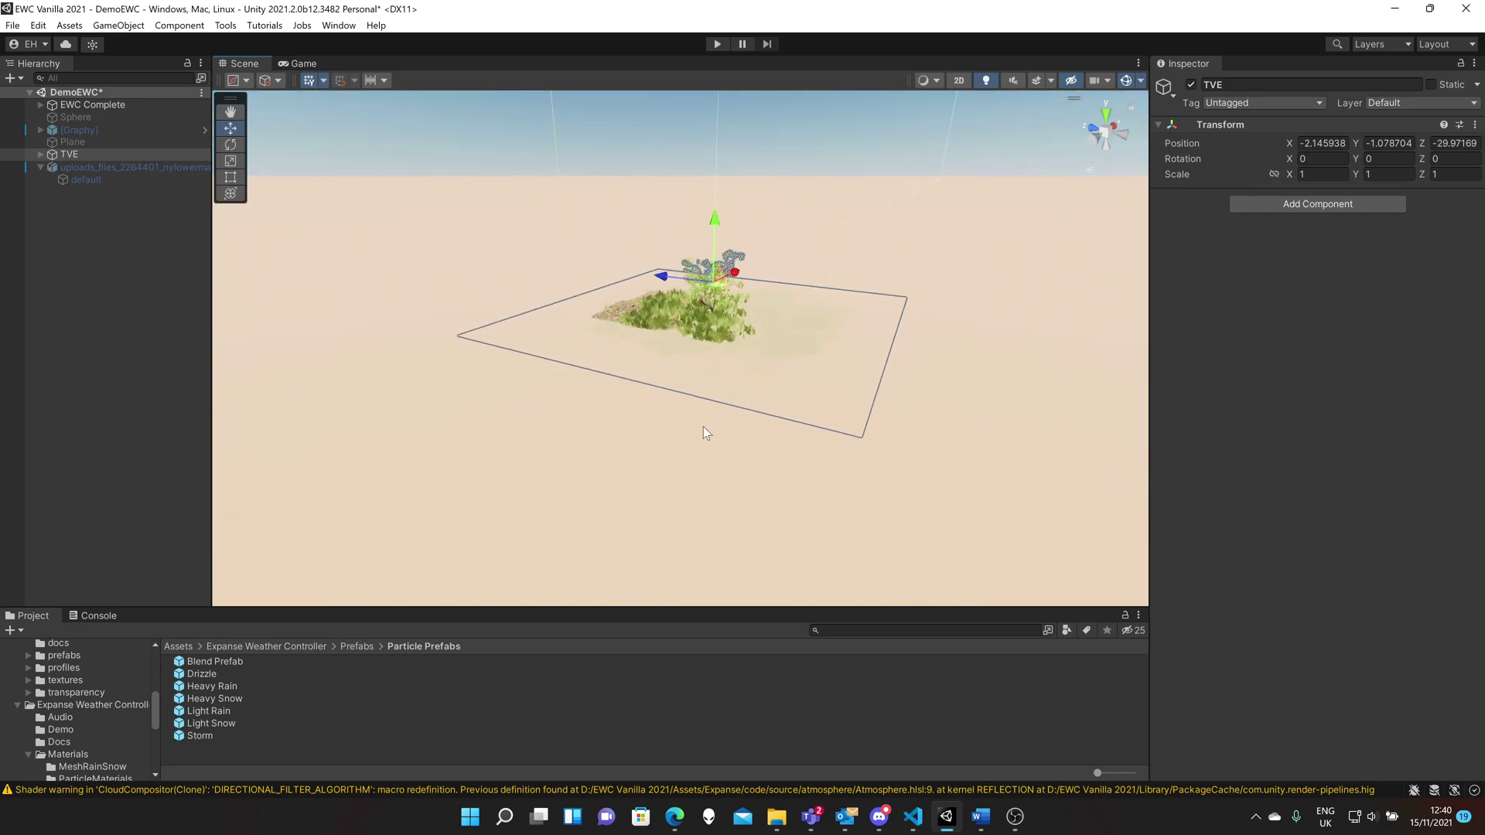
scroll(712, 491, "up", 5)
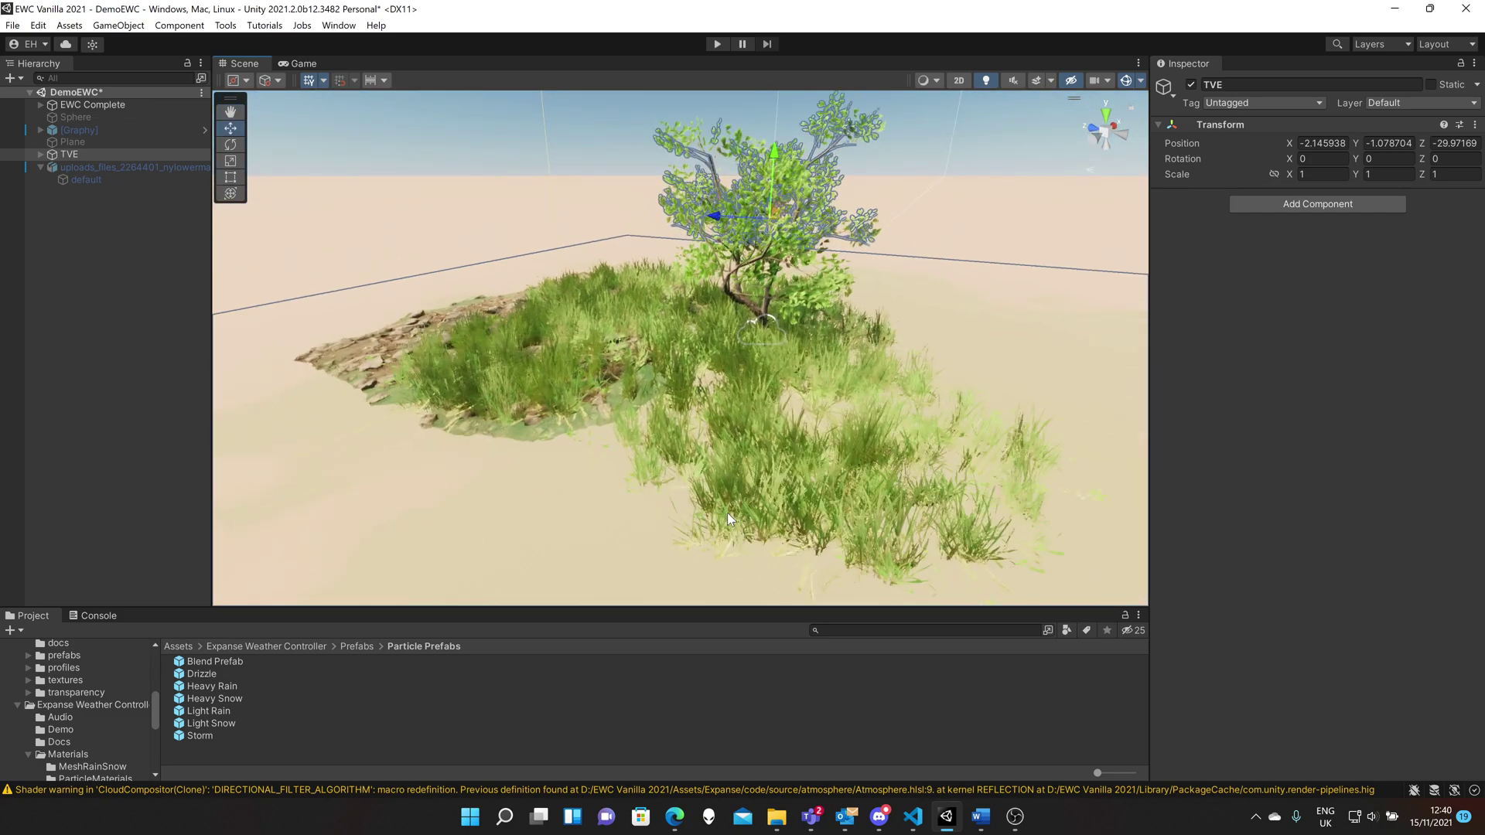
Activate the Plane object as ground beneath the vegetation.
left_click(85, 143)
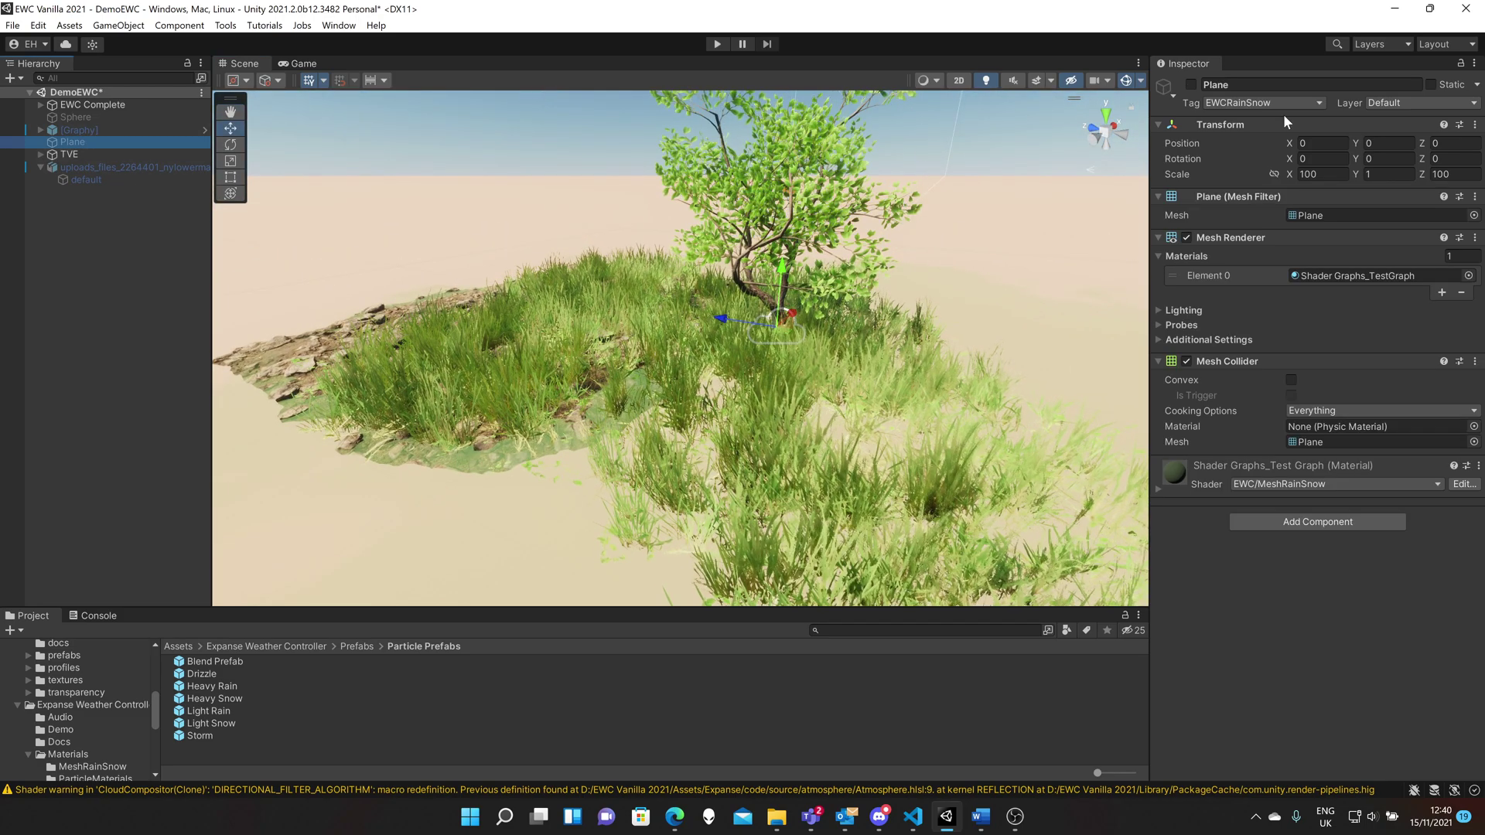
left_click(1191, 84)
right_click_drag(807, 435, 886, 454)
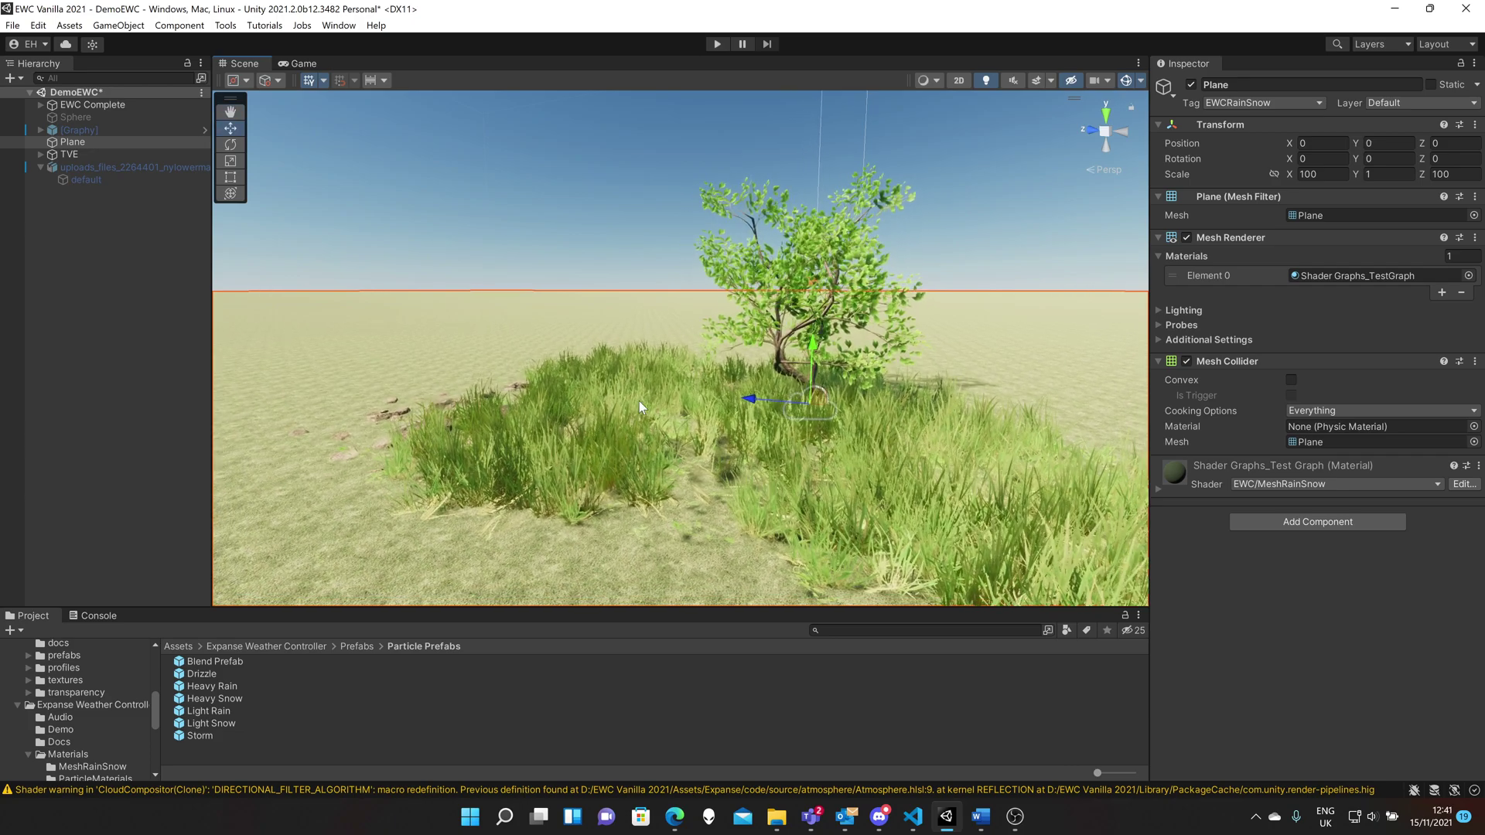
Enable Vegetation Engine Support in the Expanse Weather Controller's integrations.
left_click(82, 94)
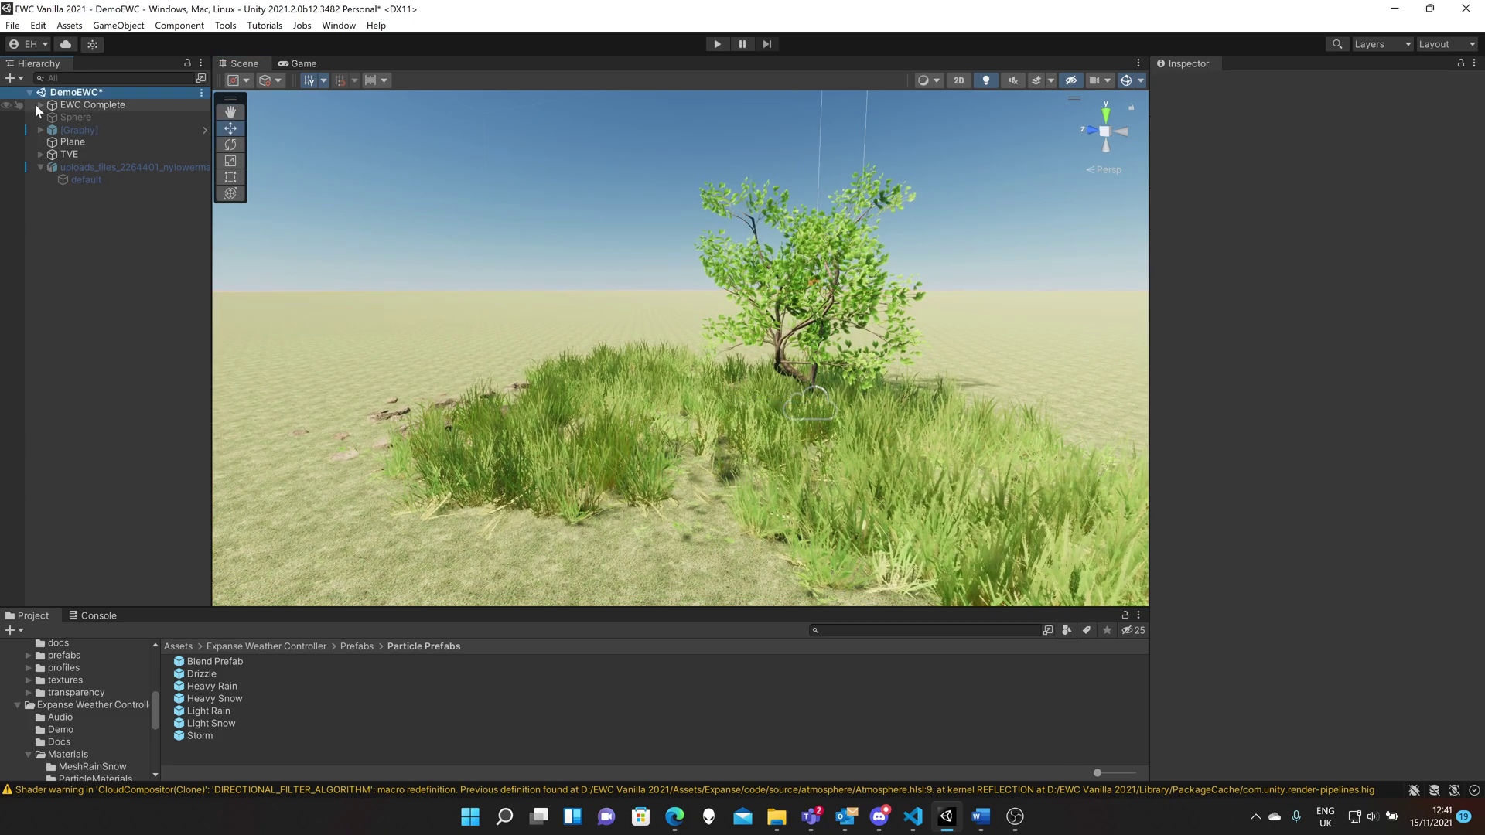
left_click(38, 105)
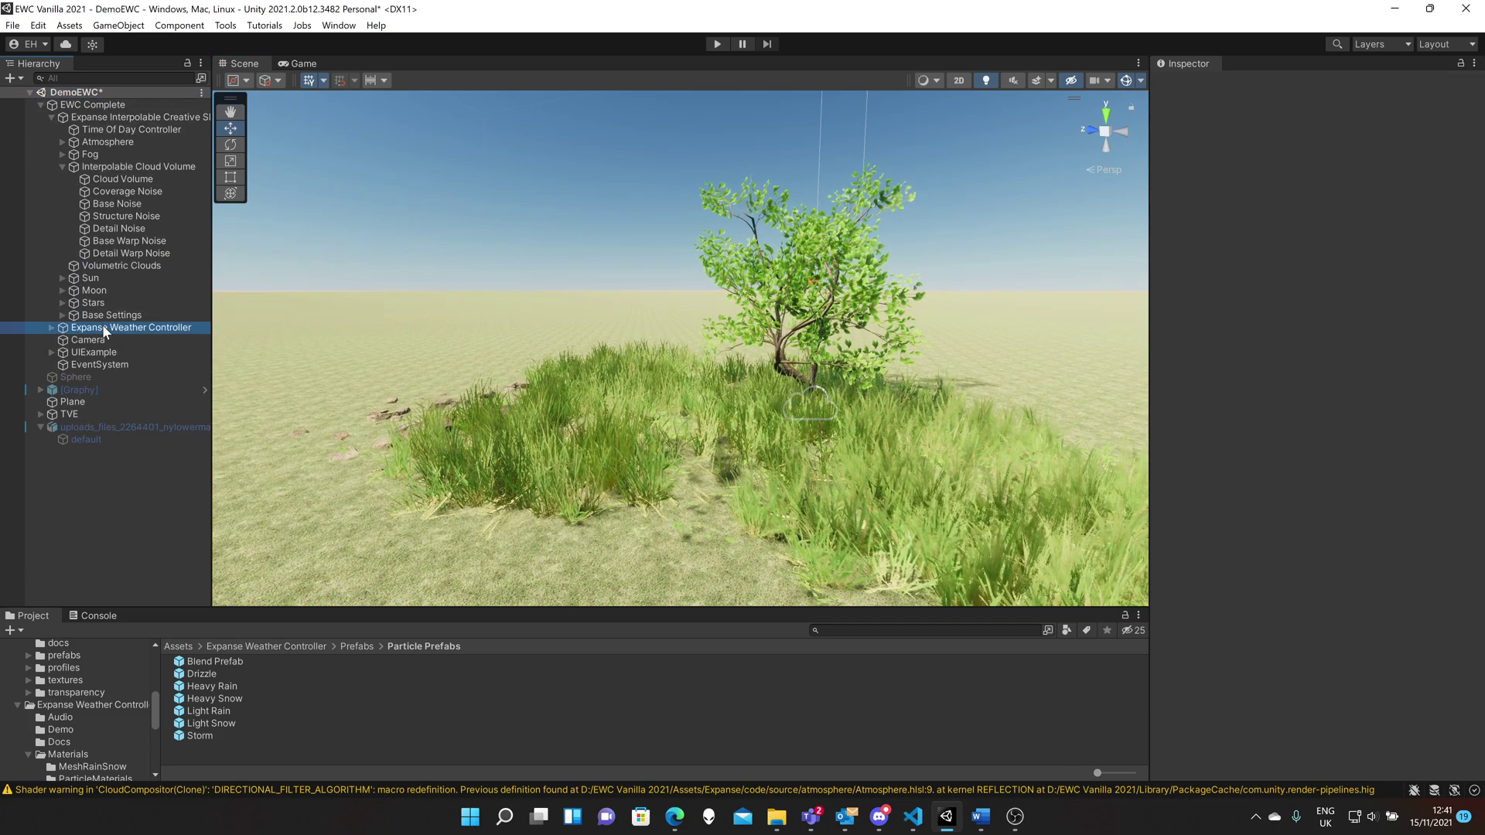
left_click(102, 325)
scroll(1214, 510, "down", 3)
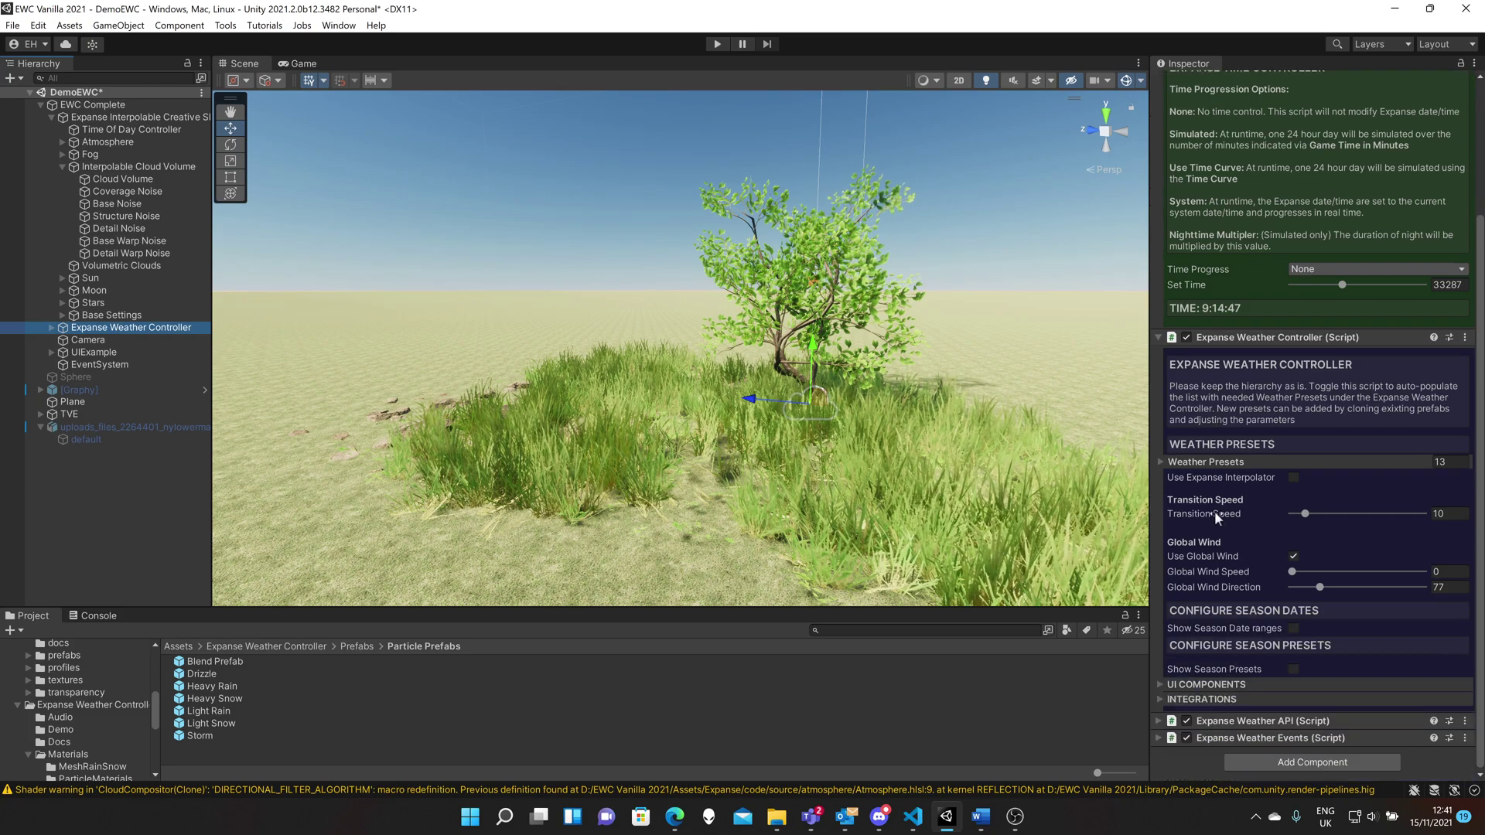
left_click(1164, 696)
scroll(1213, 651, "down", 3)
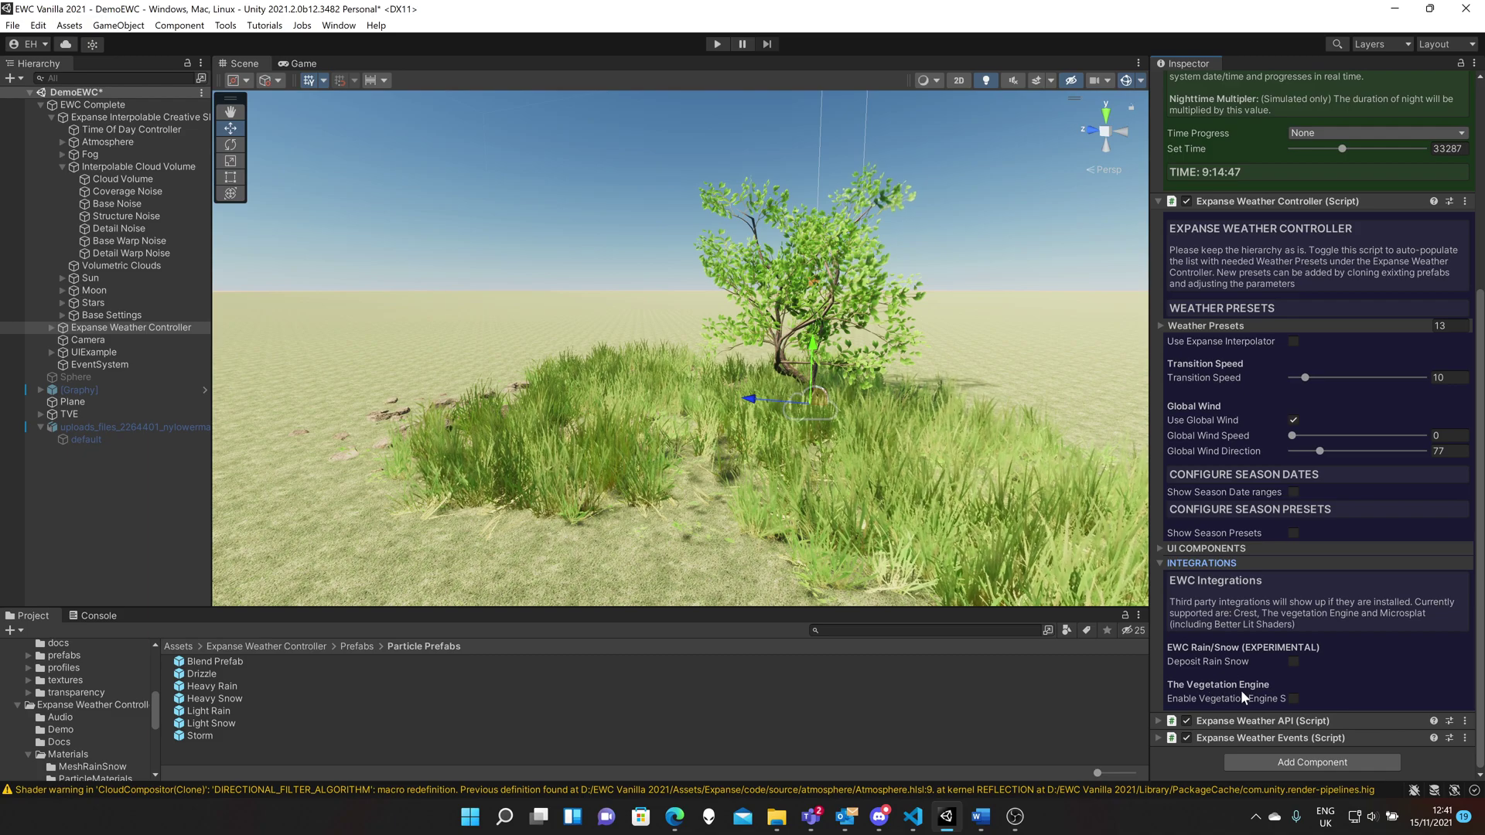
left_click(1293, 698)
Enable Update Wind in the Expanse Vegetation Engine script and widen the Inspector to show its full option names.
scroll(1348, 633, "down", 3)
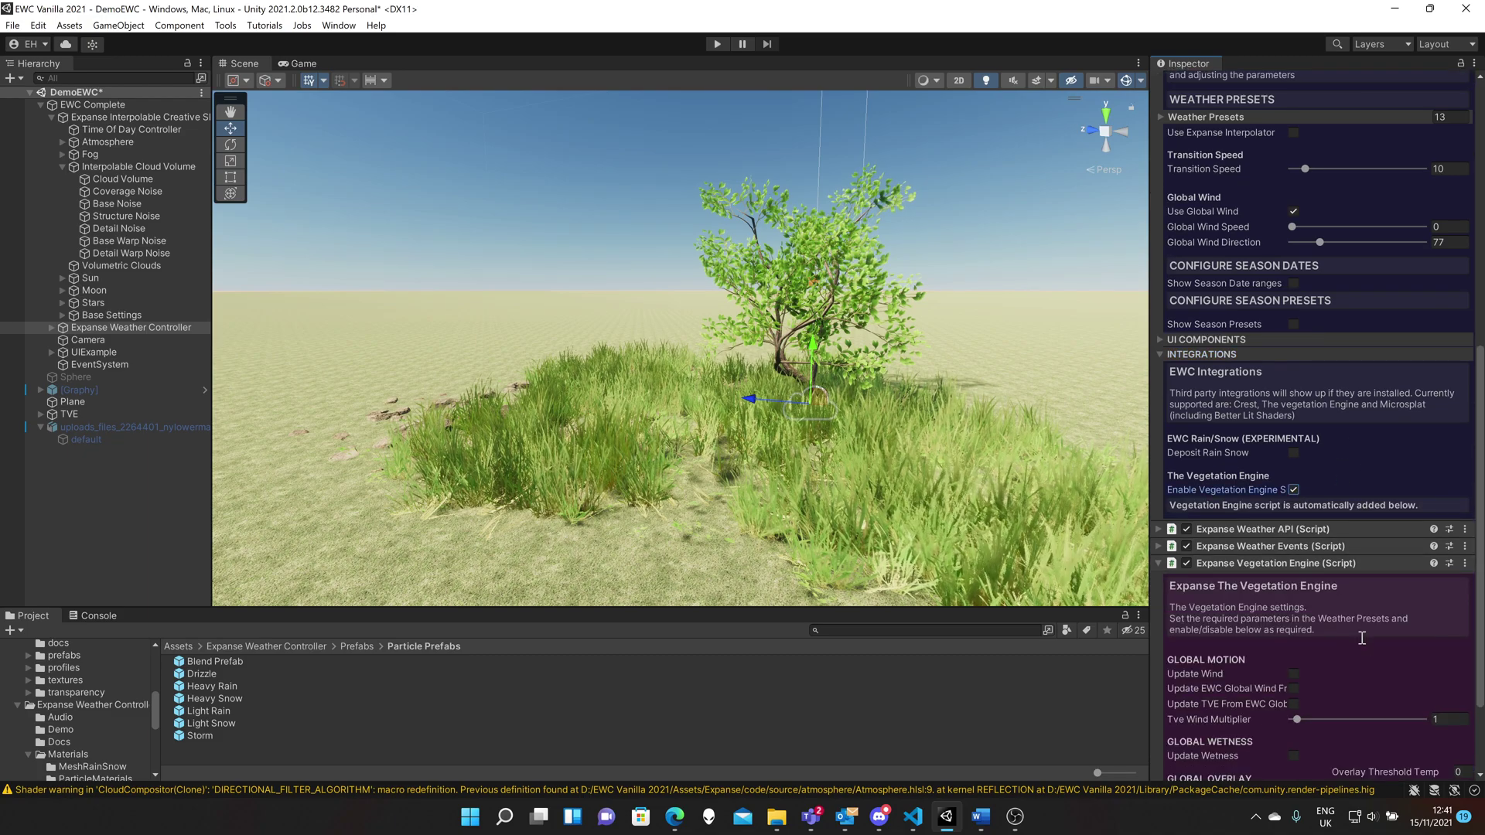
scroll(1362, 638, "down", 1)
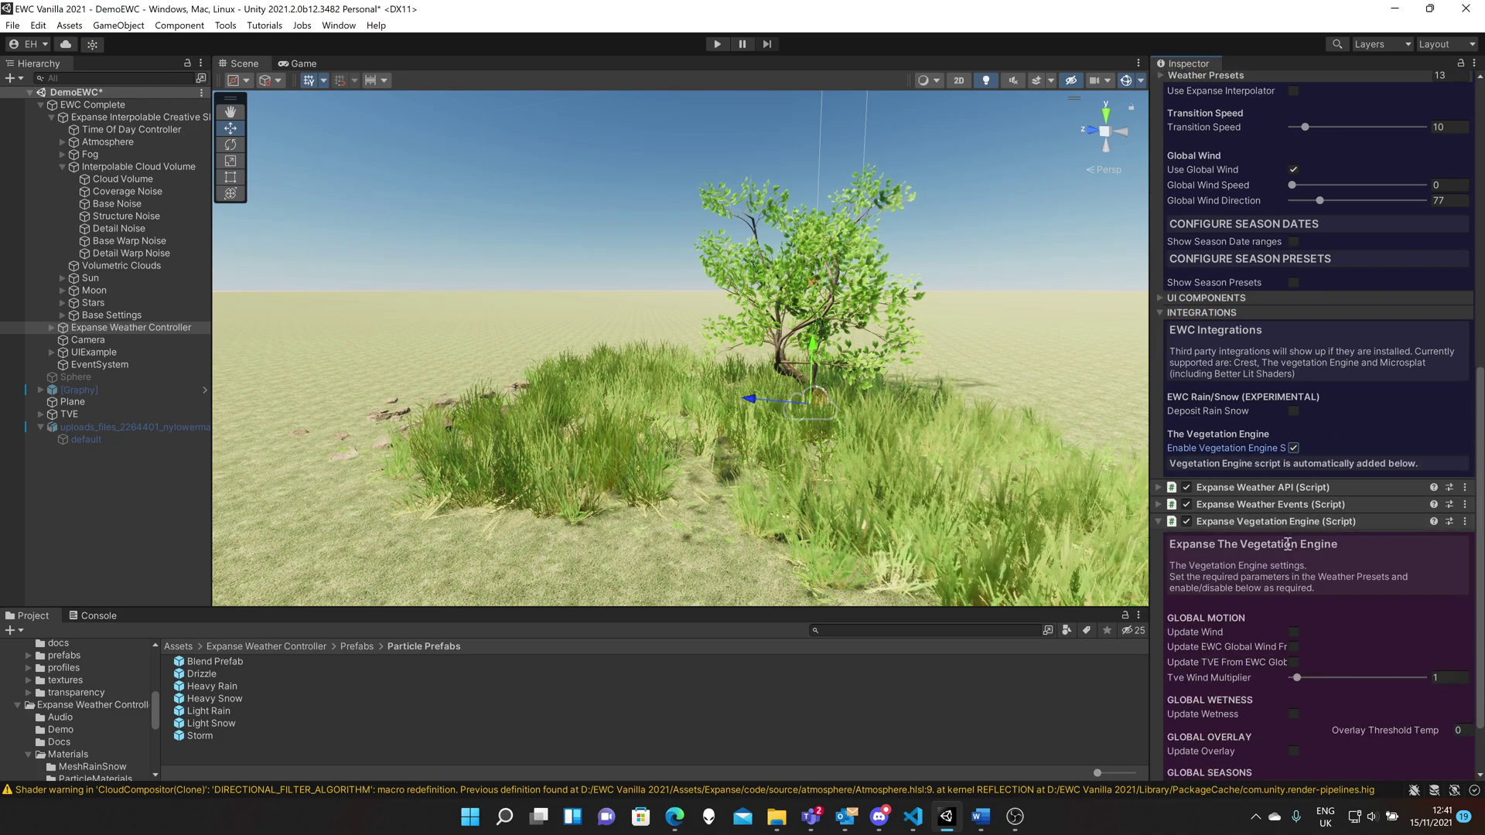
scroll(1287, 544, "down", 2)
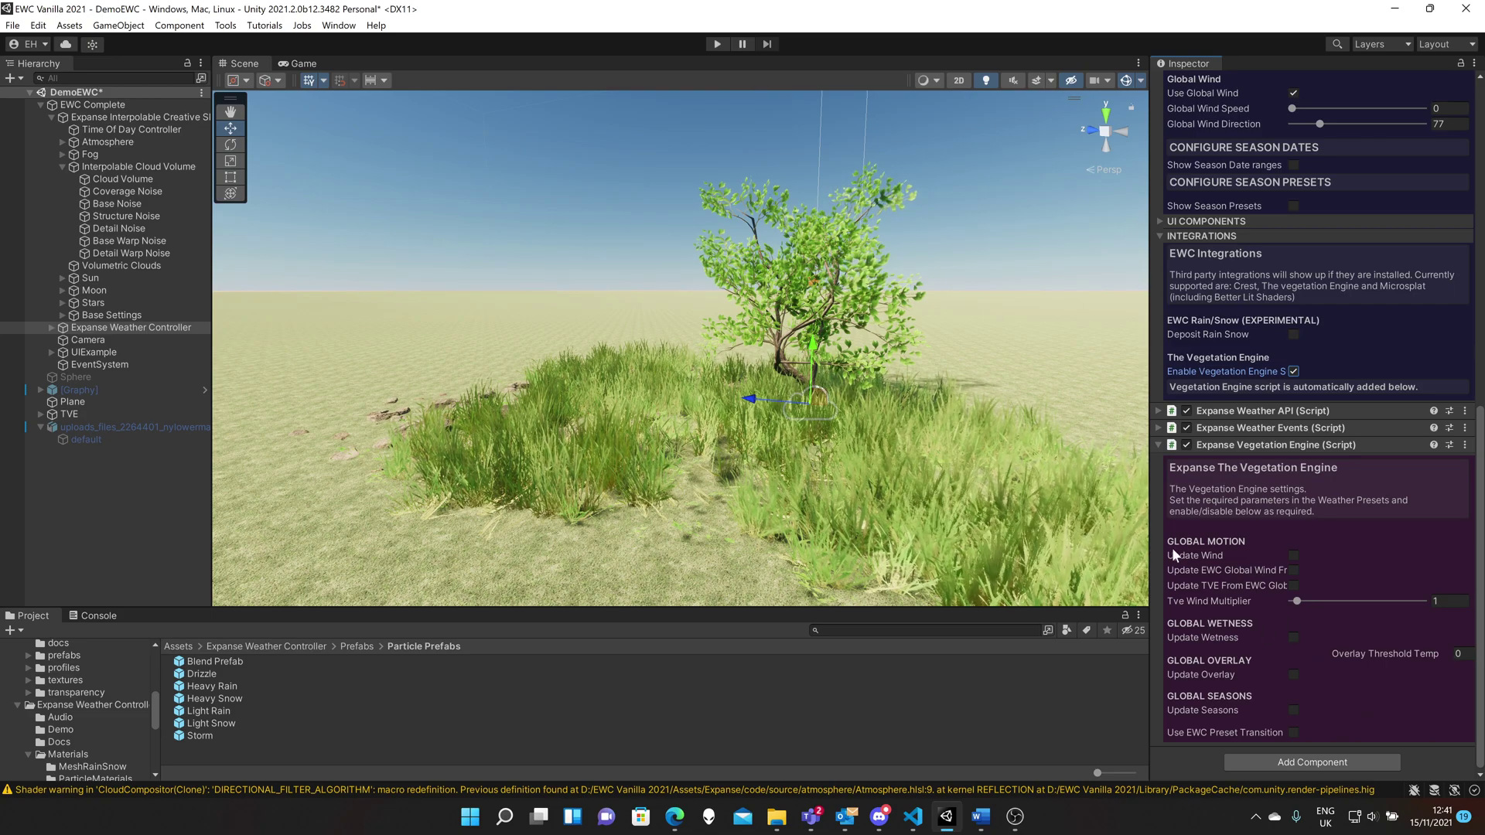
left_click(1293, 555)
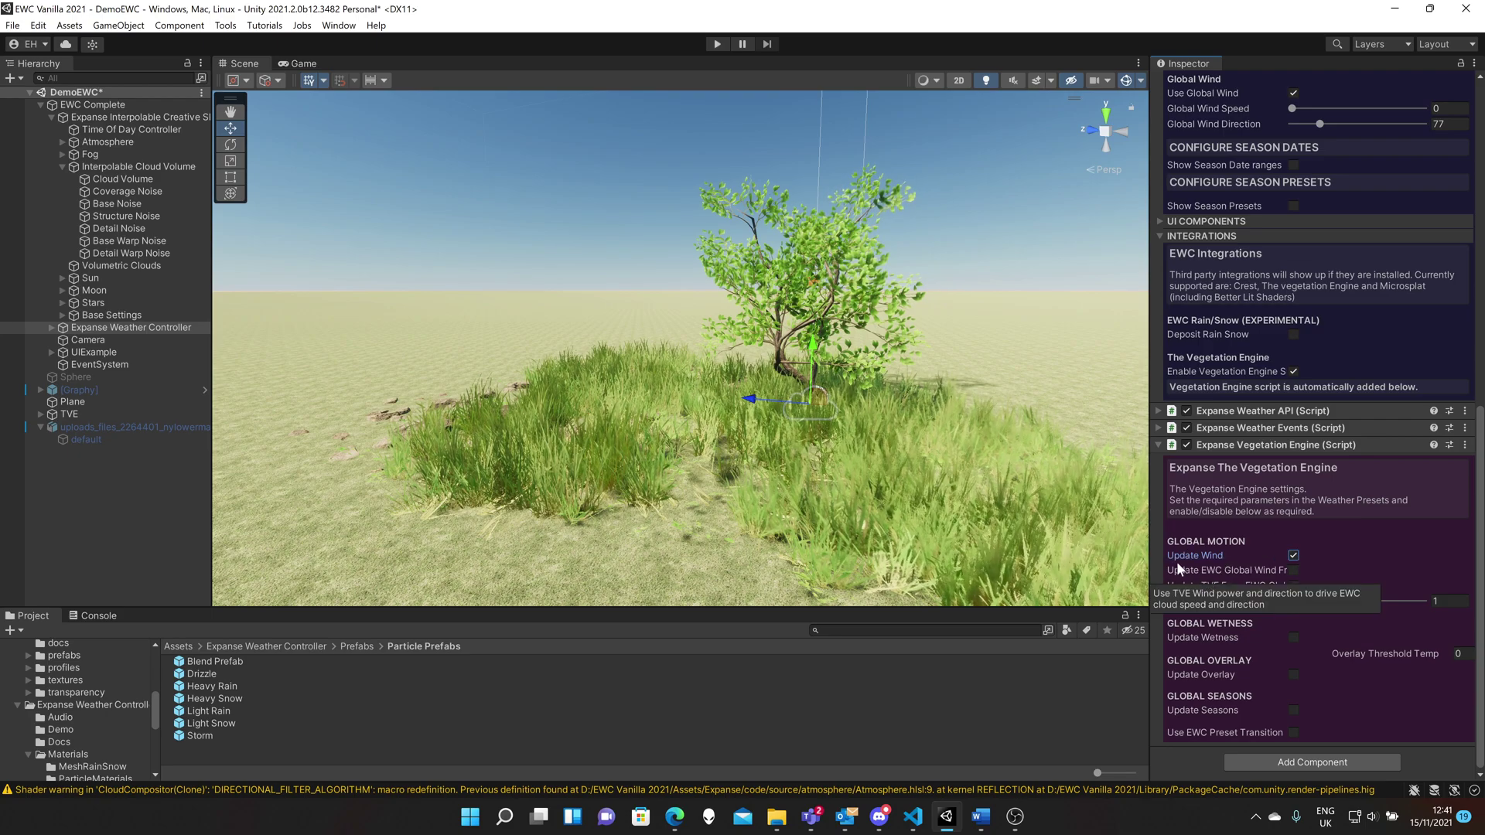
left_click_drag(1150, 572, 1050, 572)
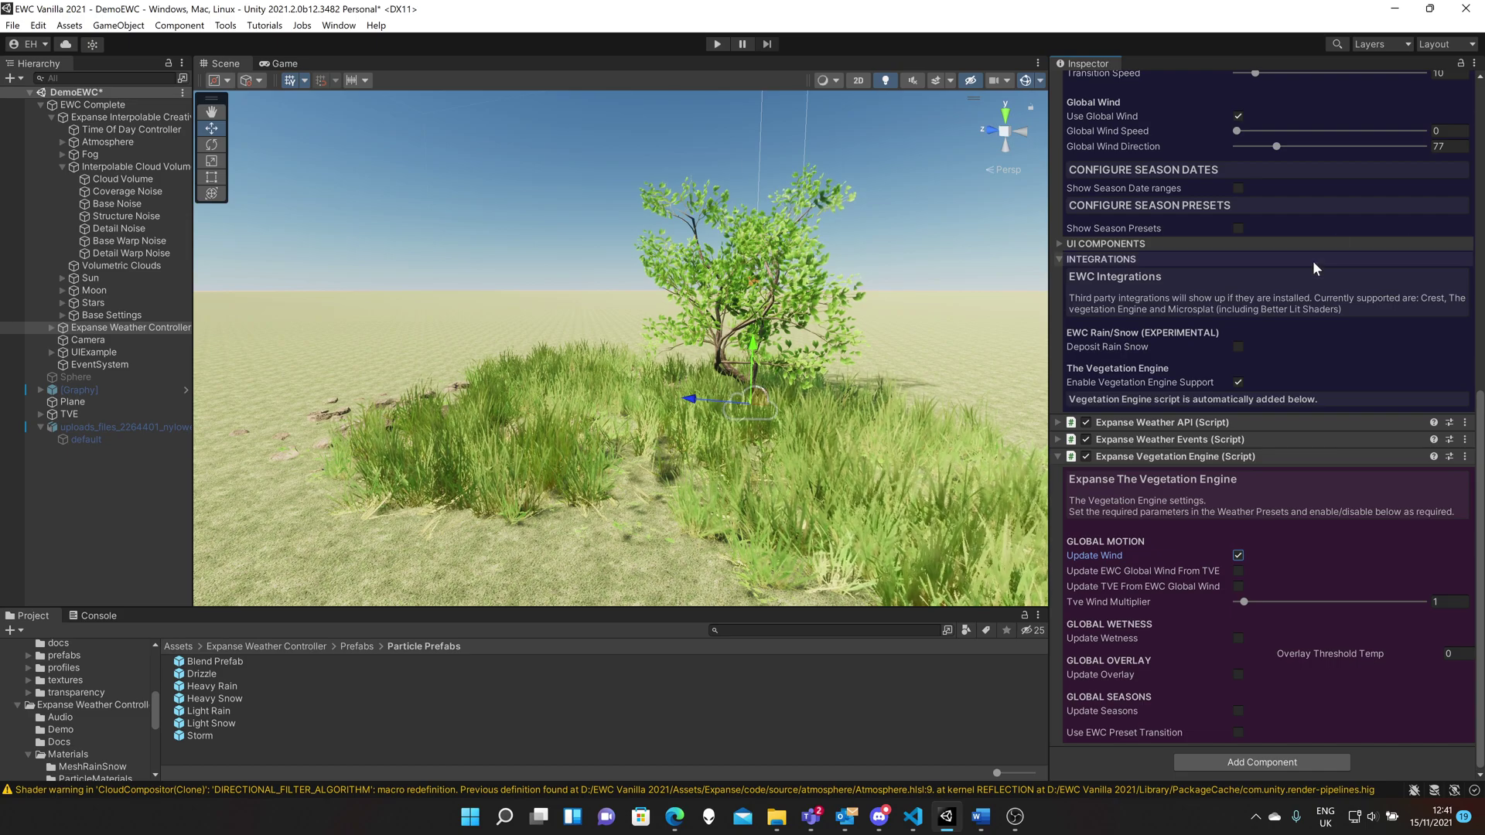
left_click_drag(1050, 334, 1062, 334)
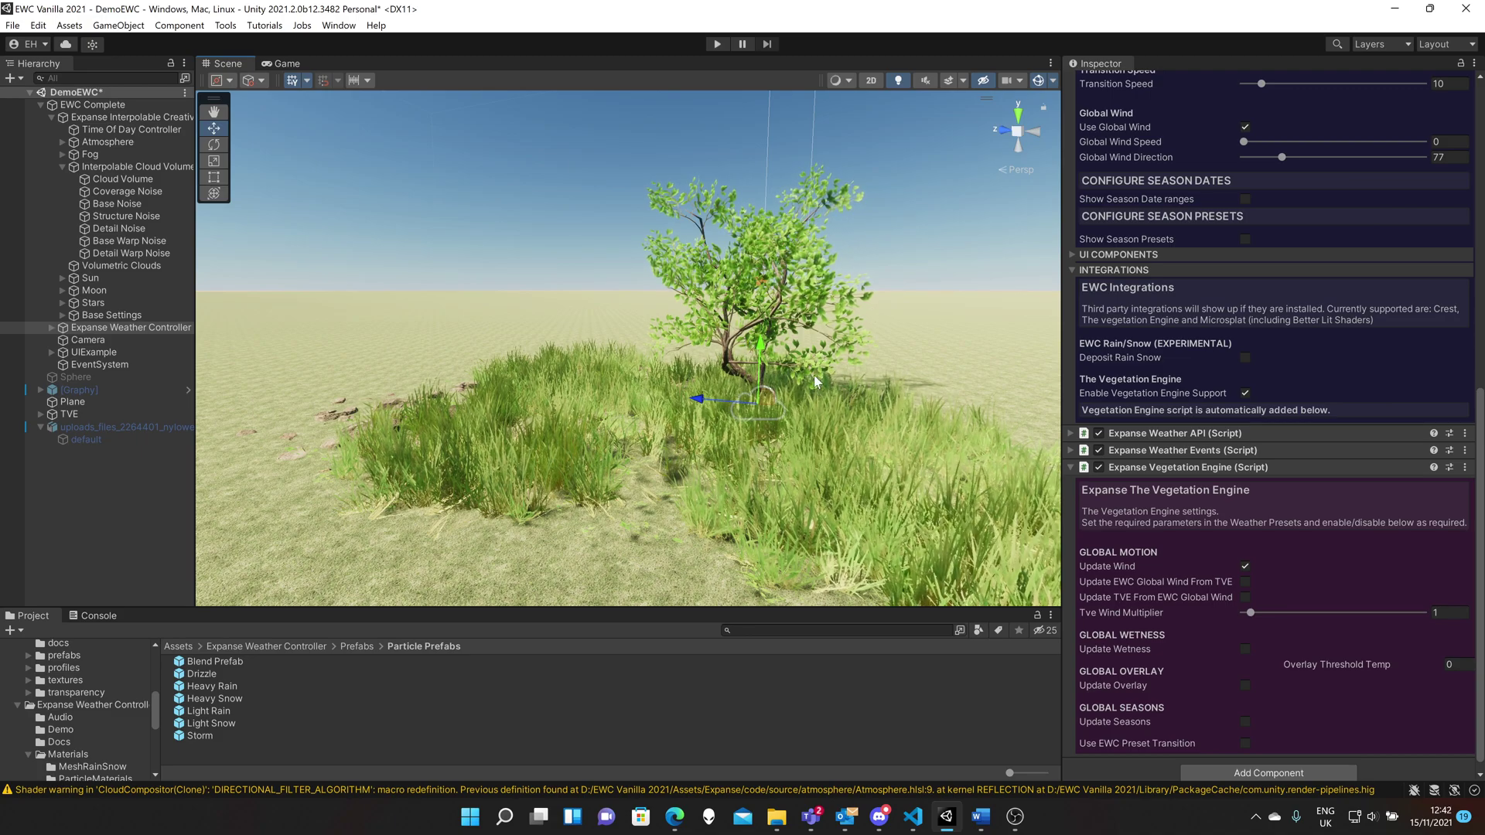
Enable Update Wetness, Update Overlay and Update Seasons in the Expanse Vegetation Engine script.
scroll(1206, 634, "down", 1)
left_click(1245, 638)
left_click(1245, 674)
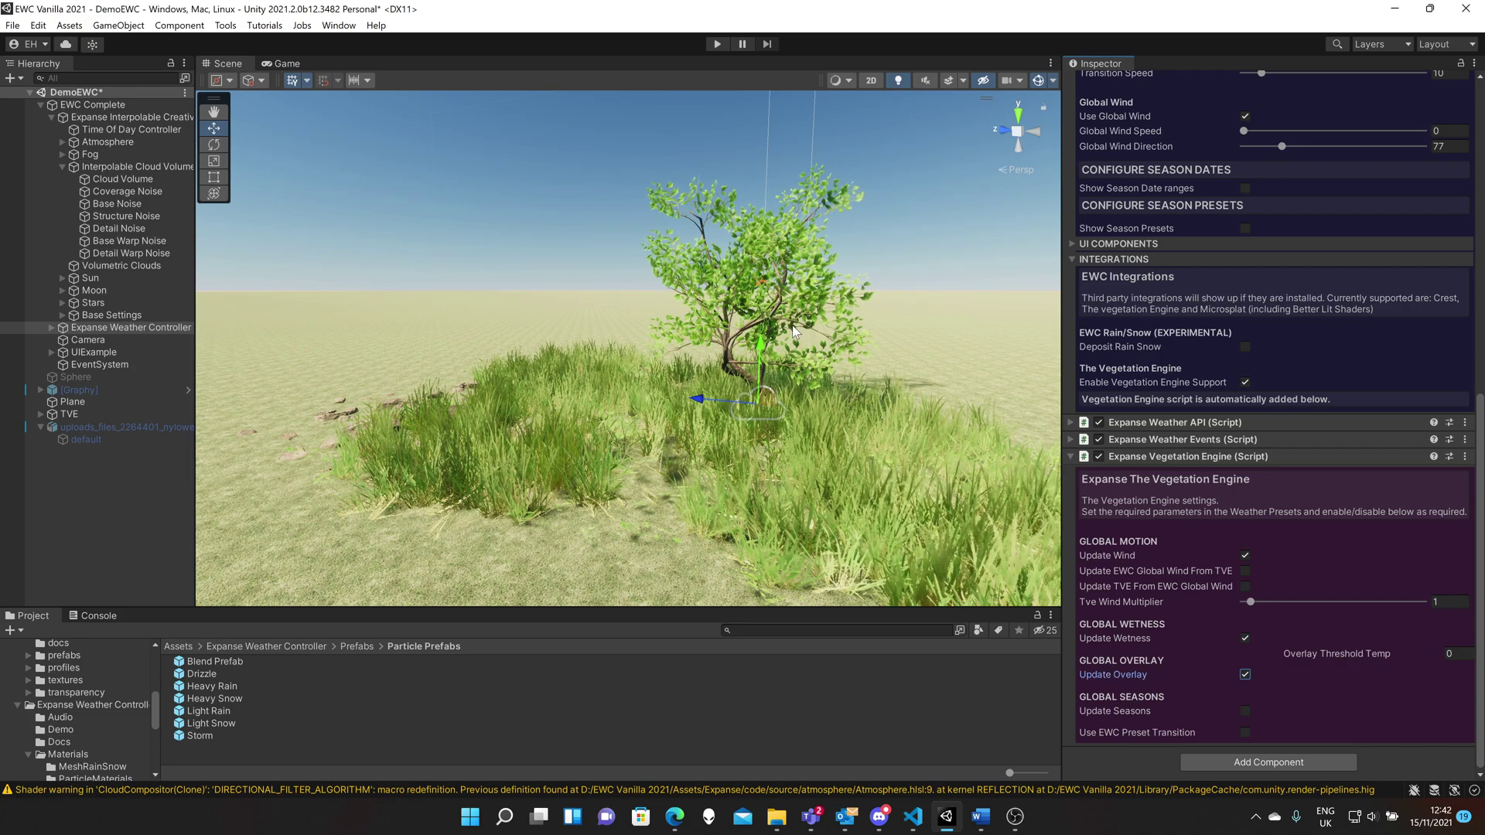
left_click(1245, 711)
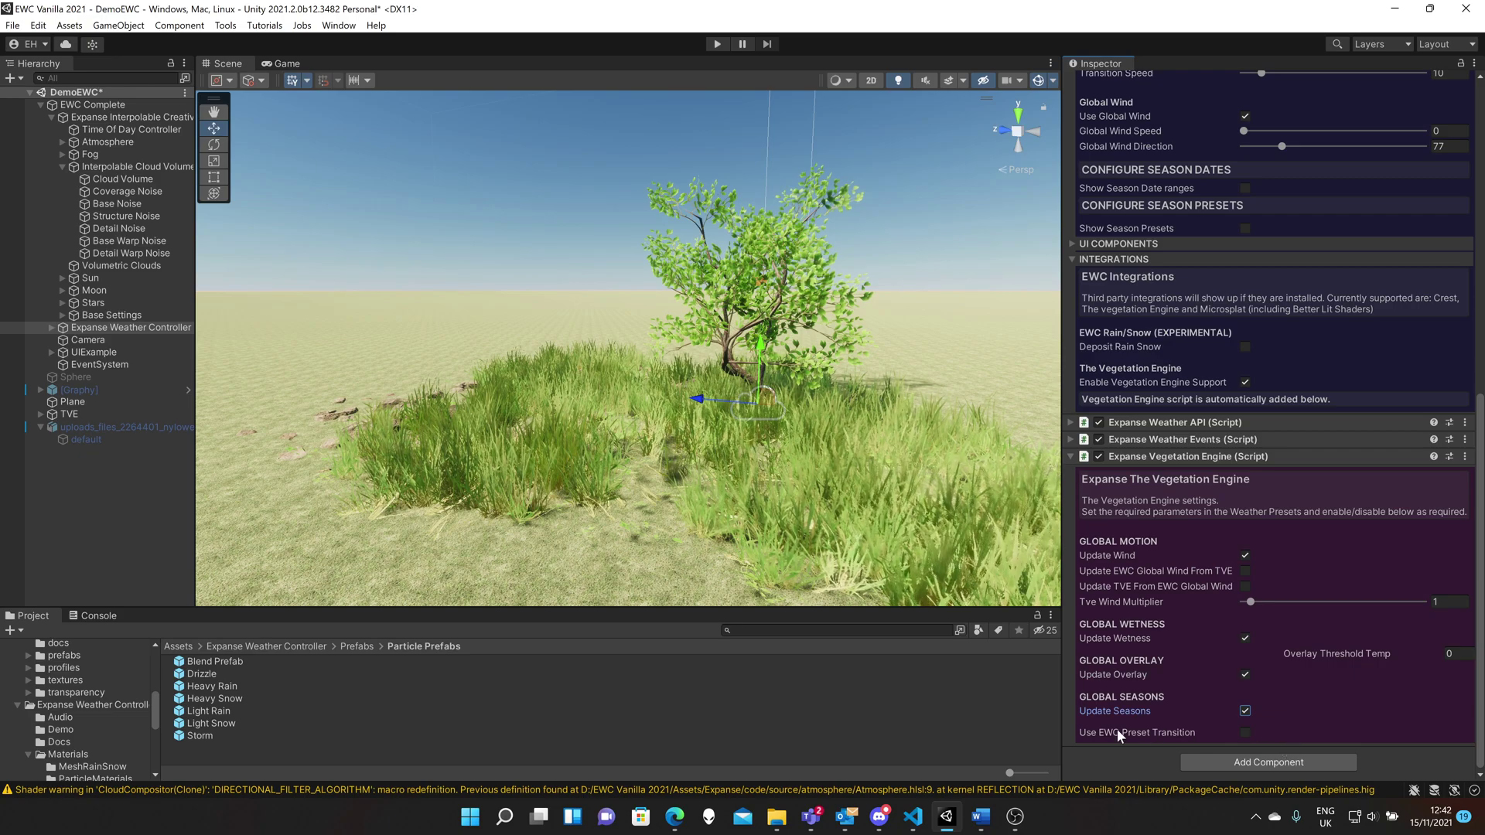
mouse_move(1116, 731)
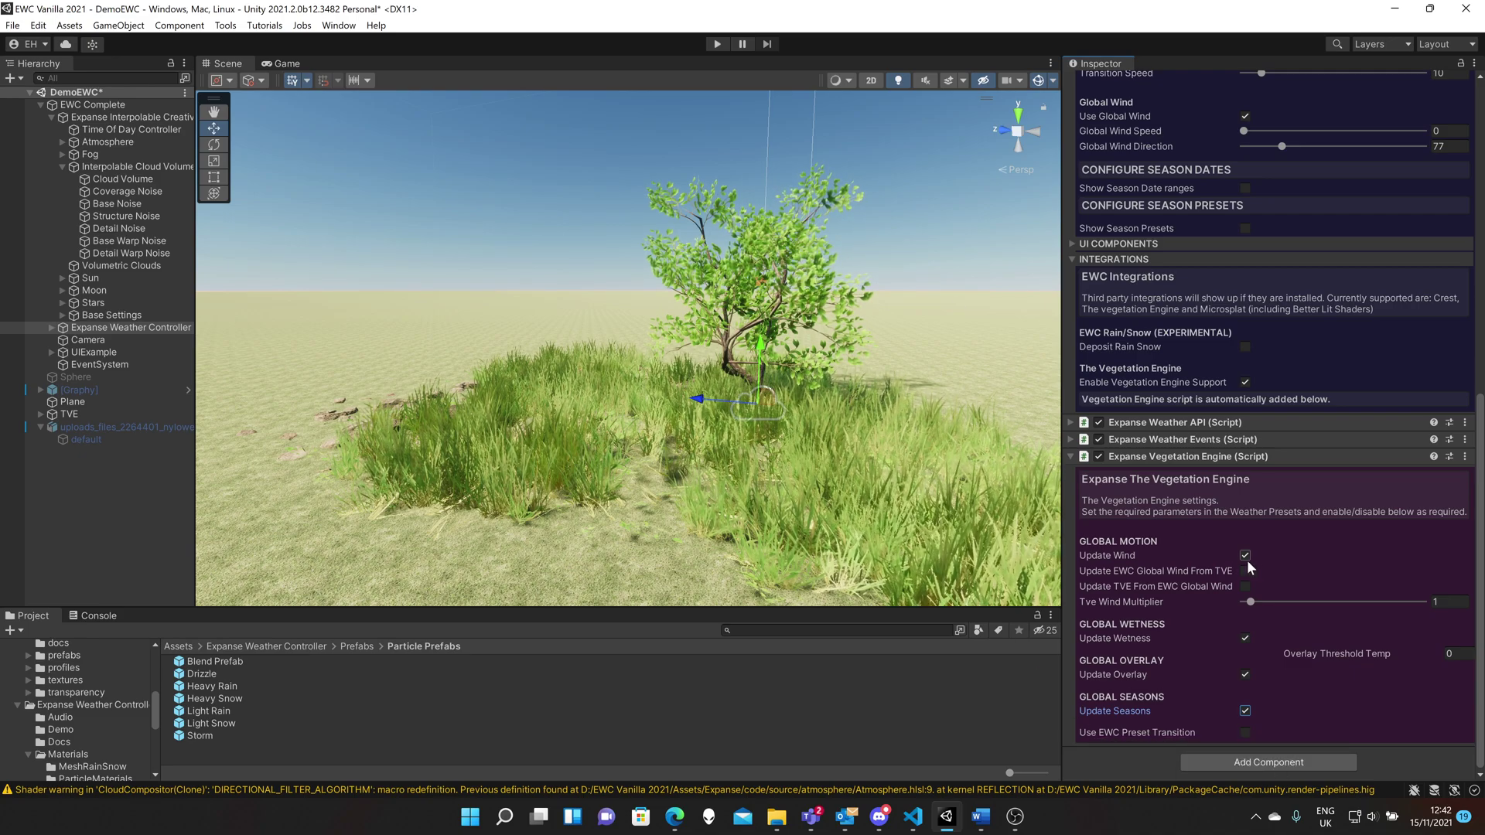
scroll(1243, 566, "up", 3)
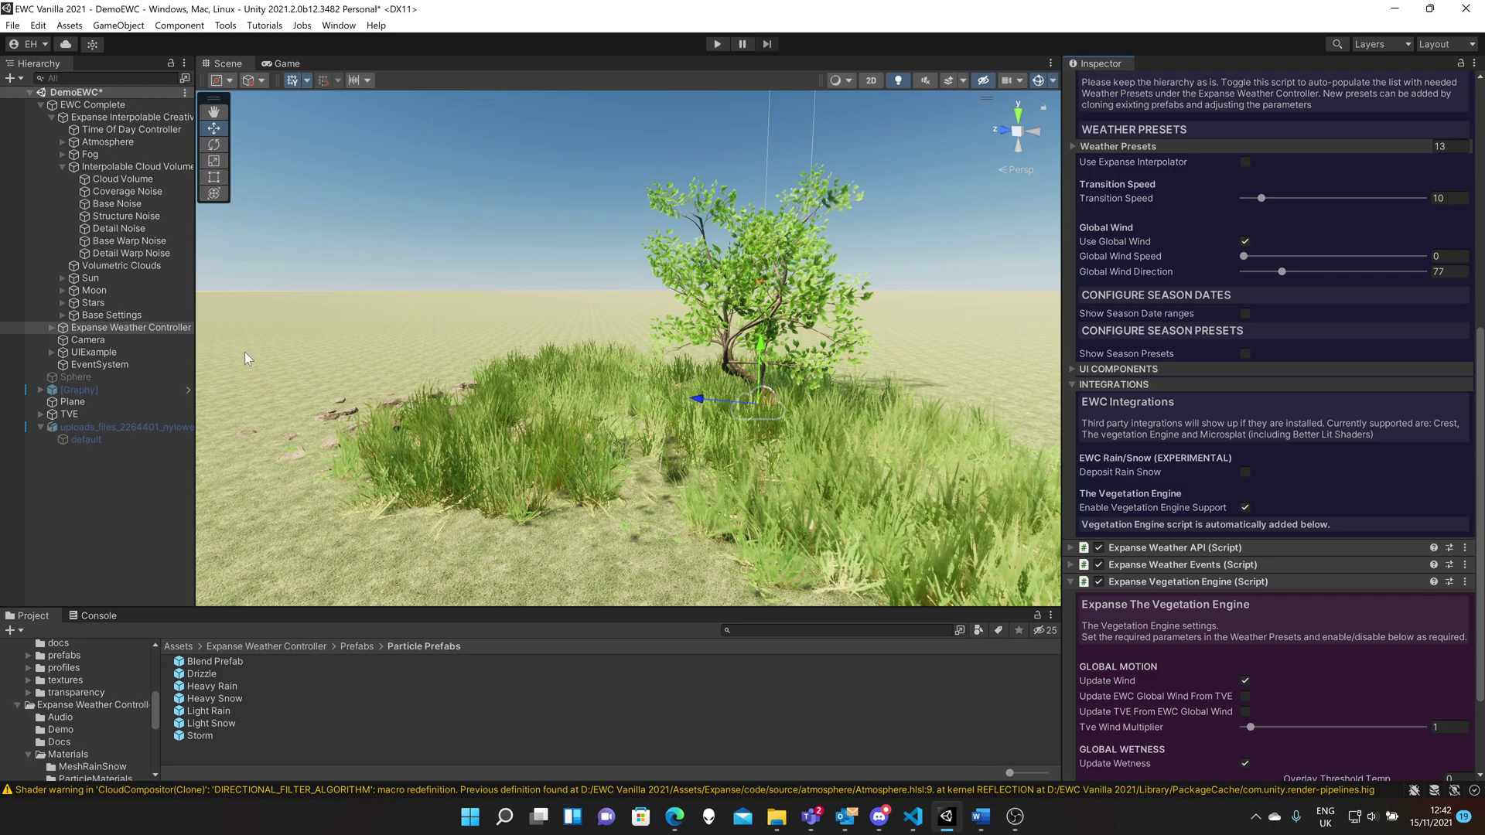
Inspect TVE's ElementSeasons object and find its prefab in Expanse Weather Controller/Shaders/3rdParty/TVE.
left_click(40, 413)
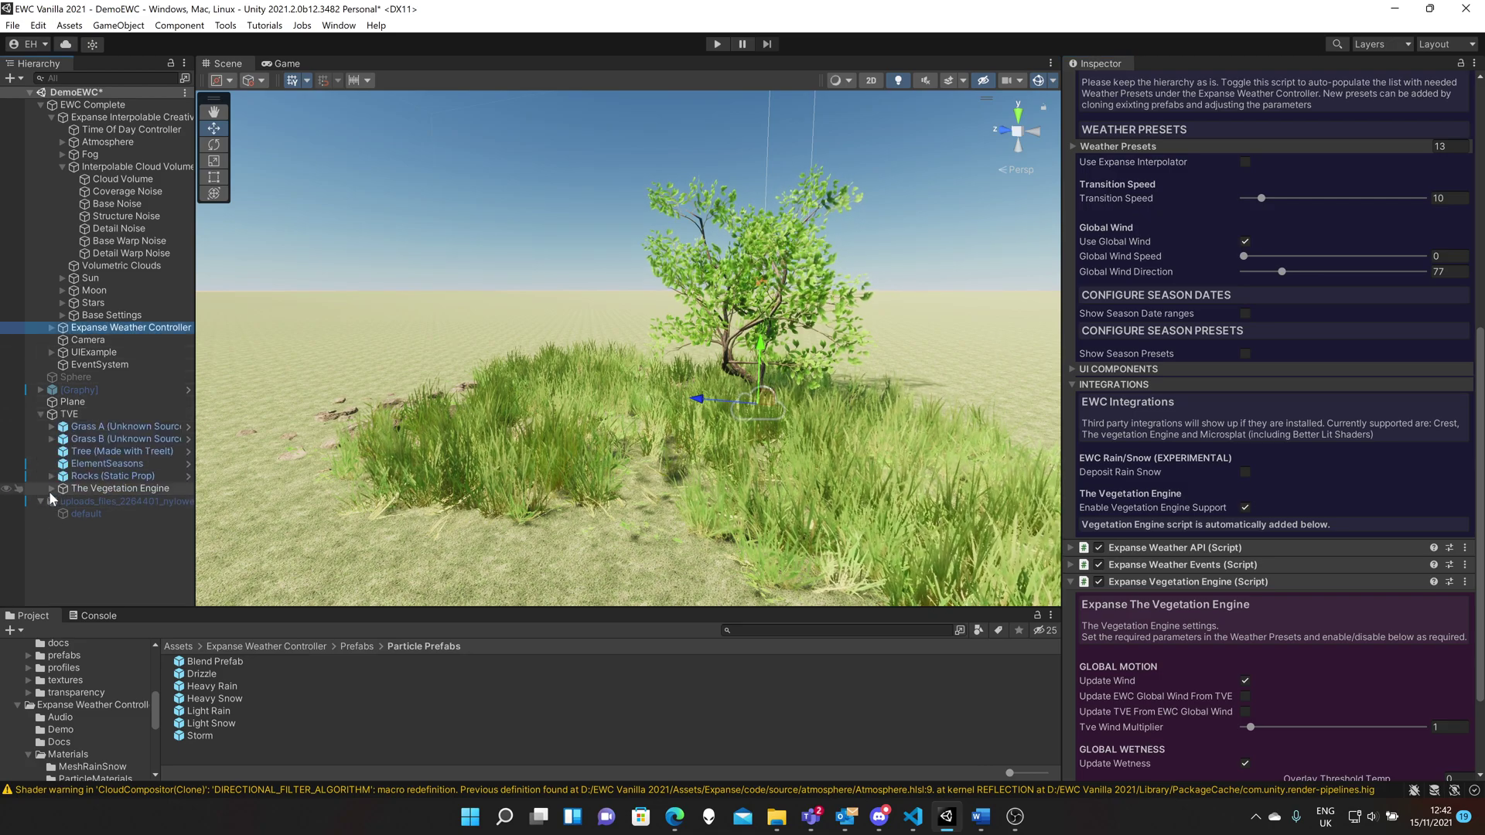
left_click(51, 488)
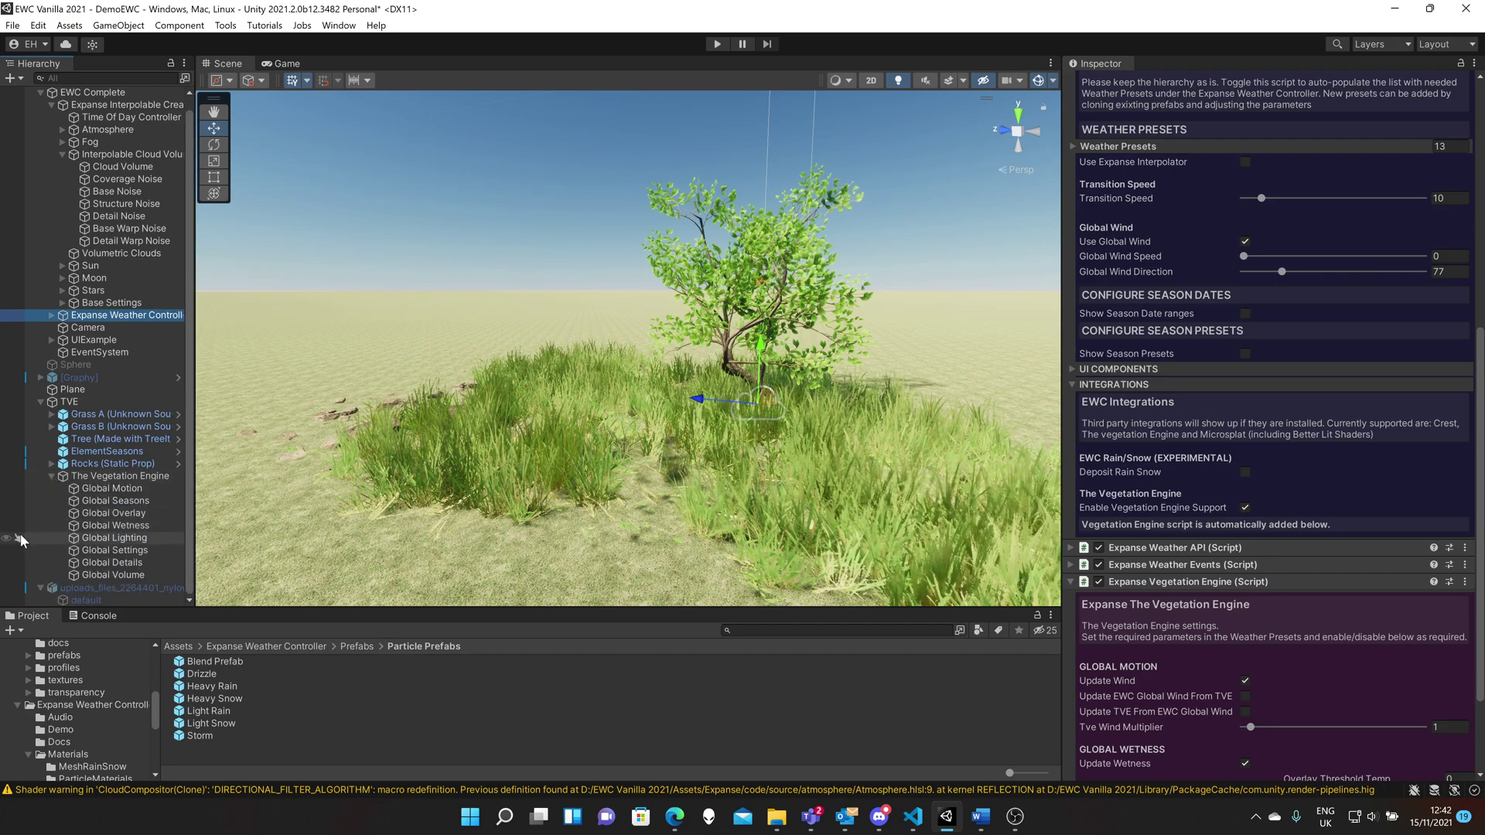
left_click(92, 454)
left_click(267, 647)
scroll(210, 734, "down", 2)
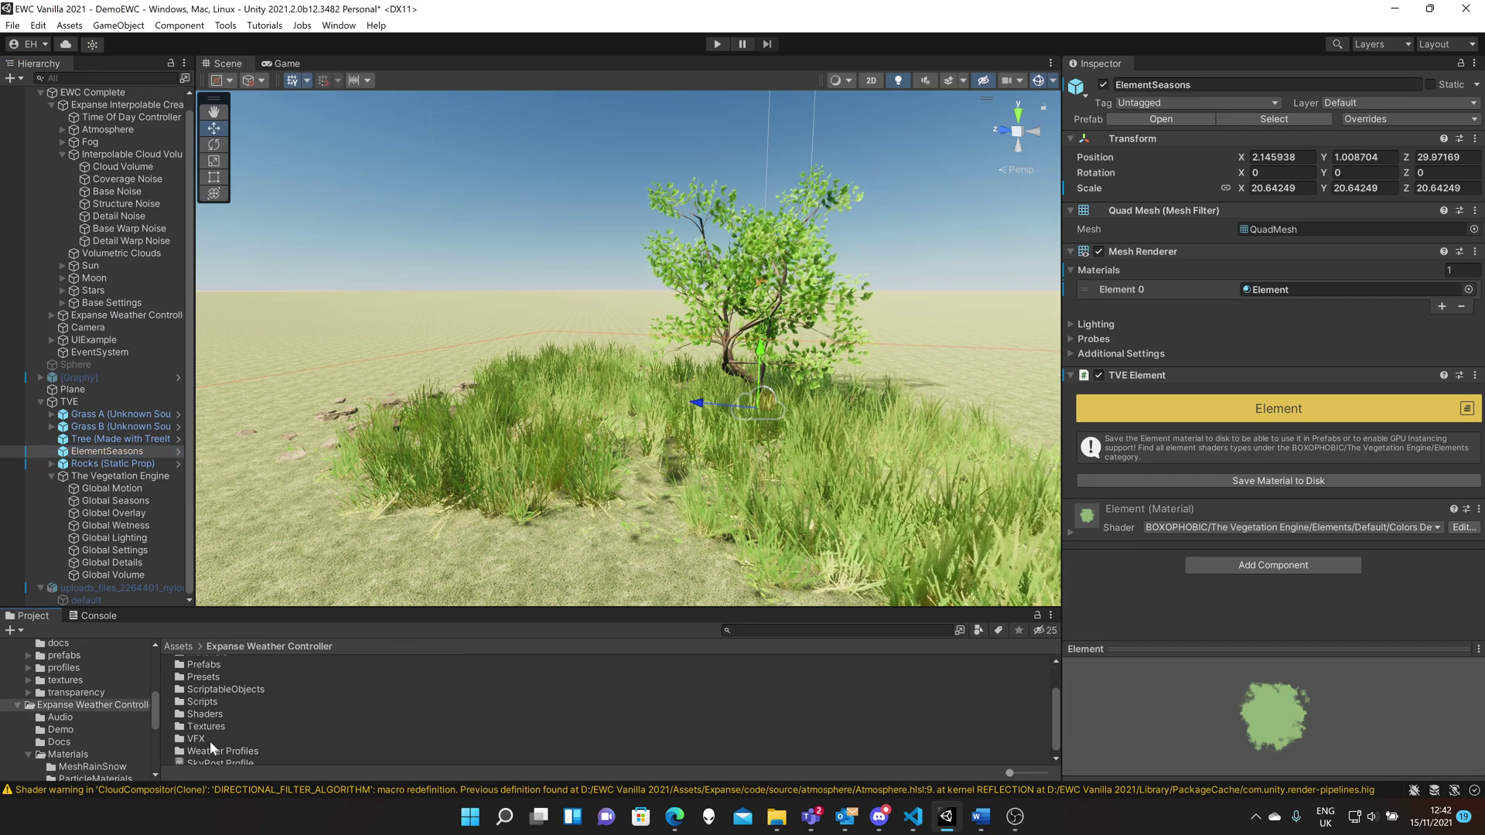
double_click(206, 715)
double_click(202, 662)
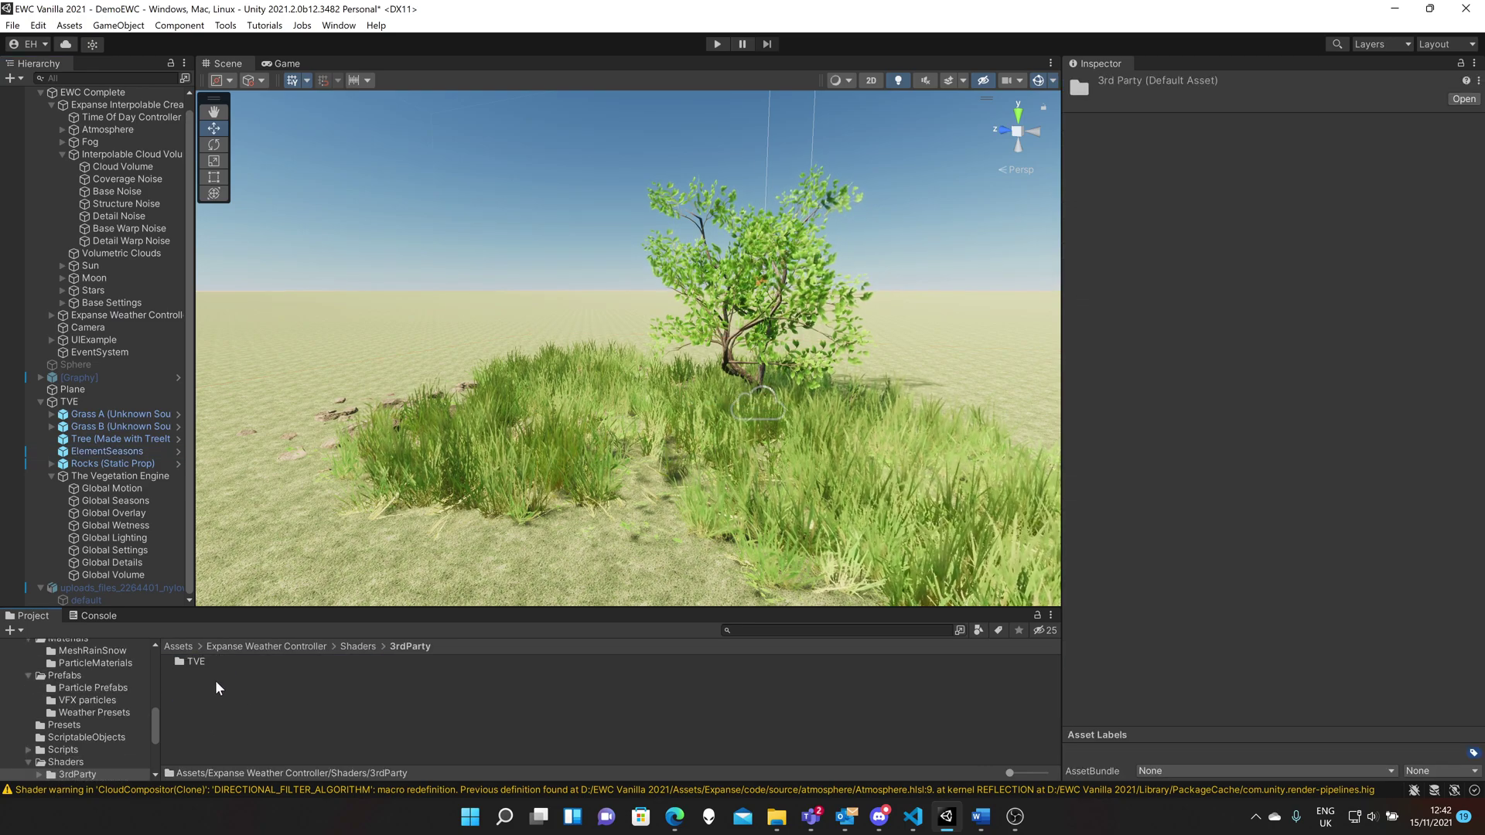
double_click(203, 663)
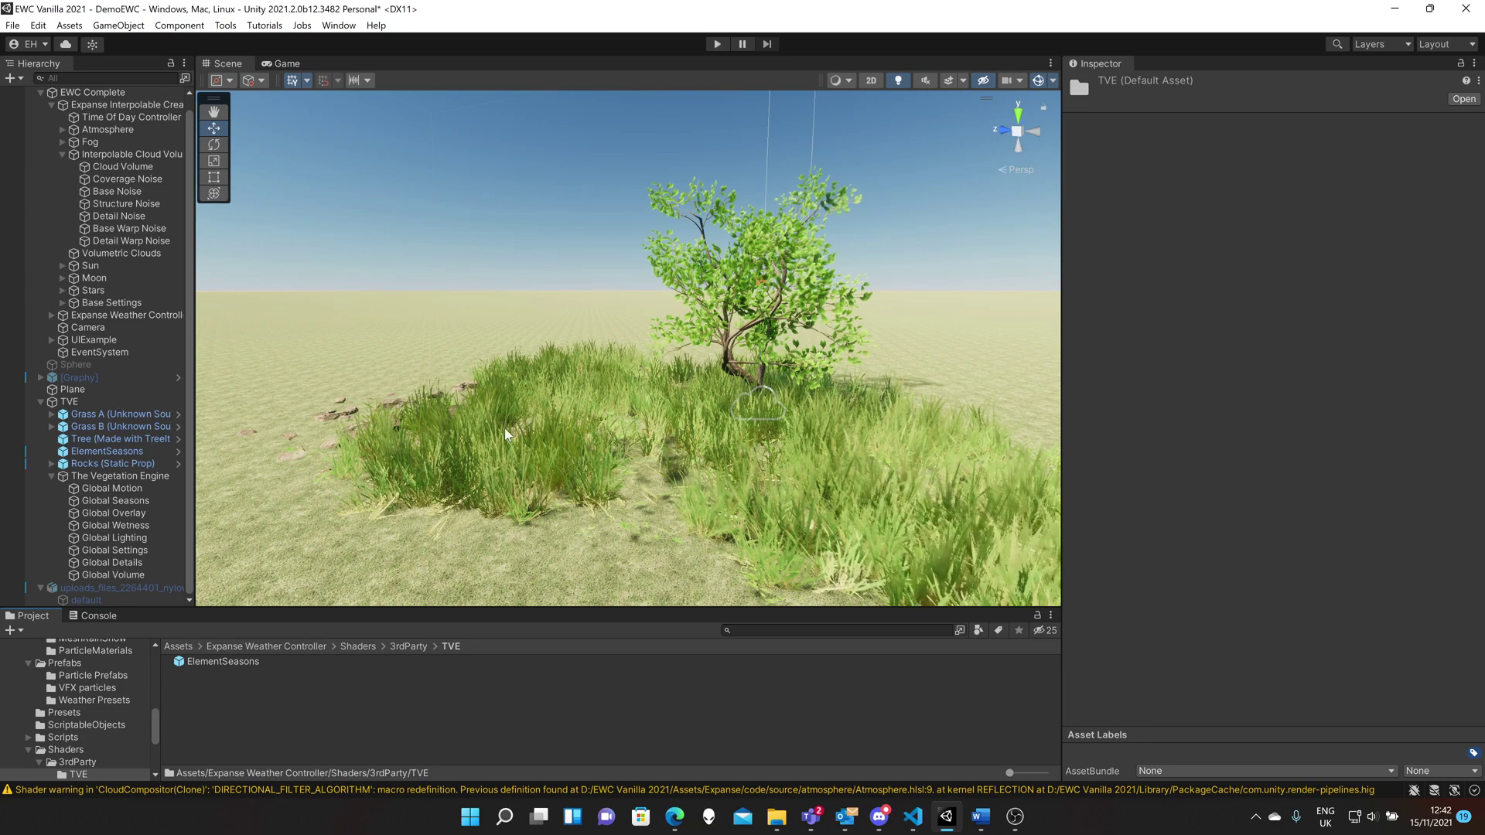
Set the Vegetation Engine's Global Seasons season value to 1.061.
left_click(108, 503)
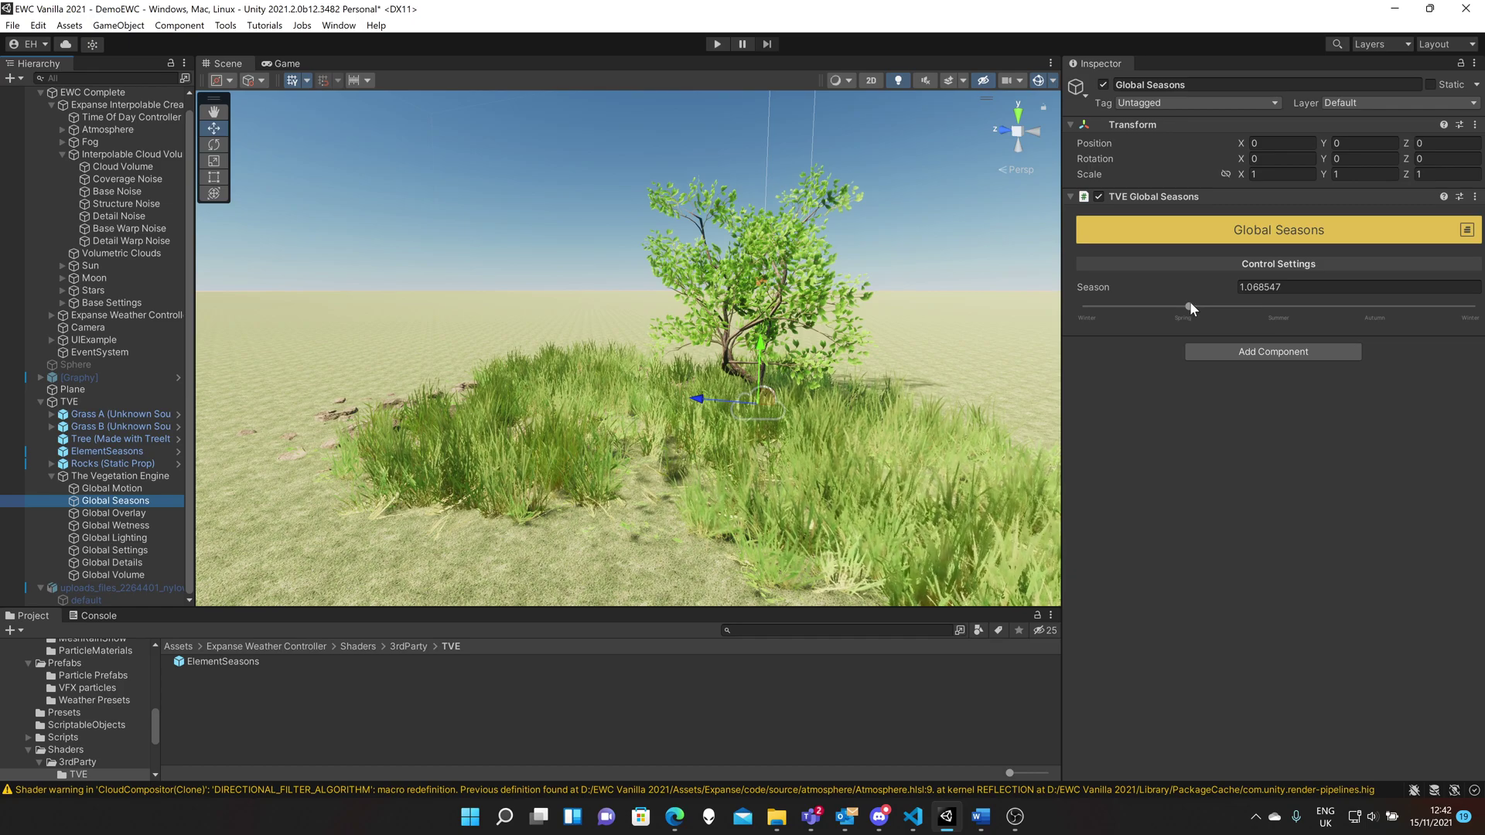
mouse_move(1190, 306)
left_mouse_down()
mouse_move(1461, 313)
mouse_move(1118, 315)
mouse_move(1189, 318)
left_mouse_up()
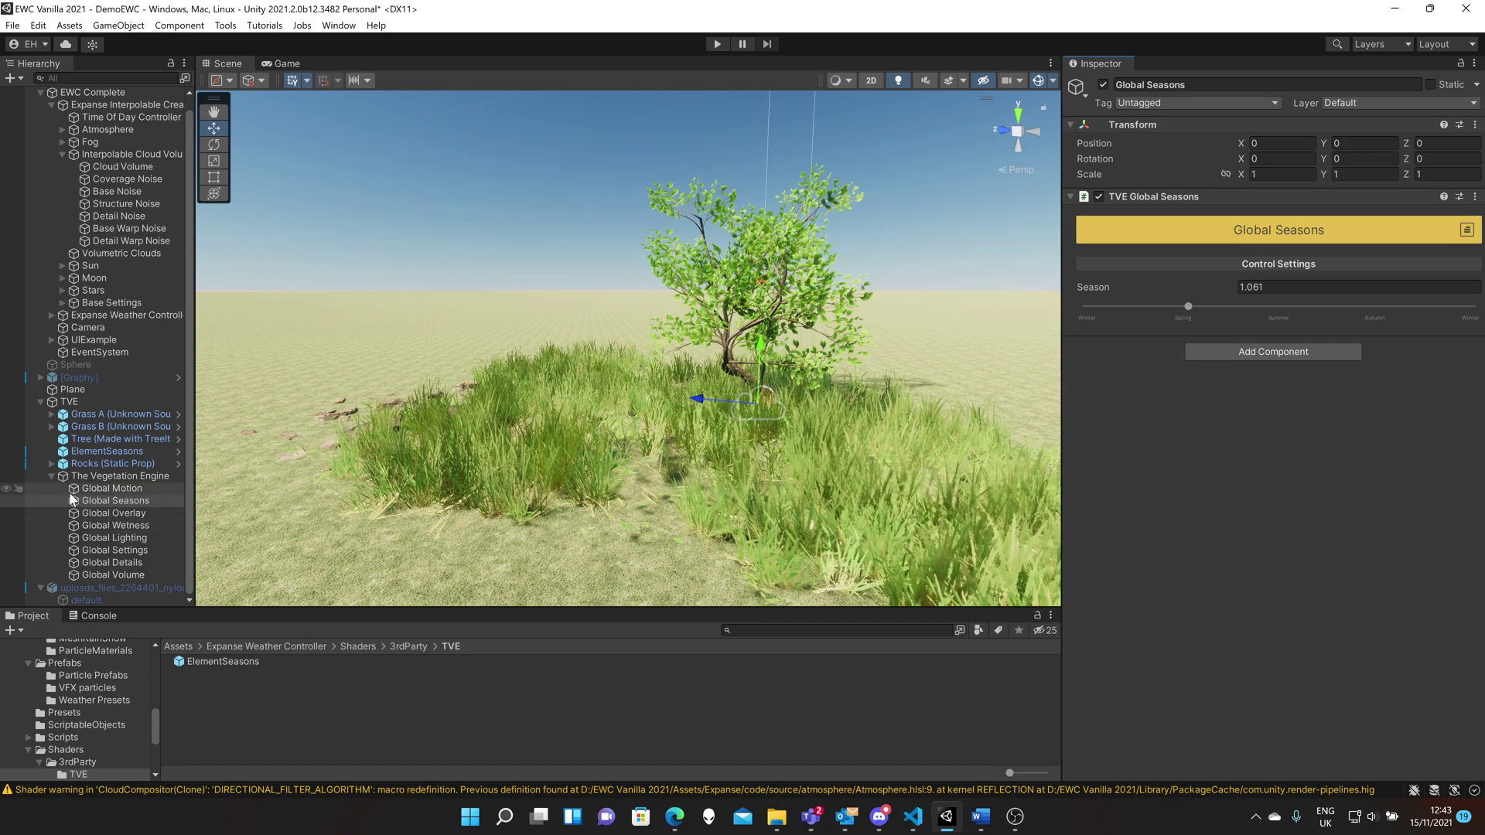
Enable Update TVE From EWC Global Wind in the Expanse Vegetation Engine script and set Global Wind Speed to 2.6.
left_click(52, 475)
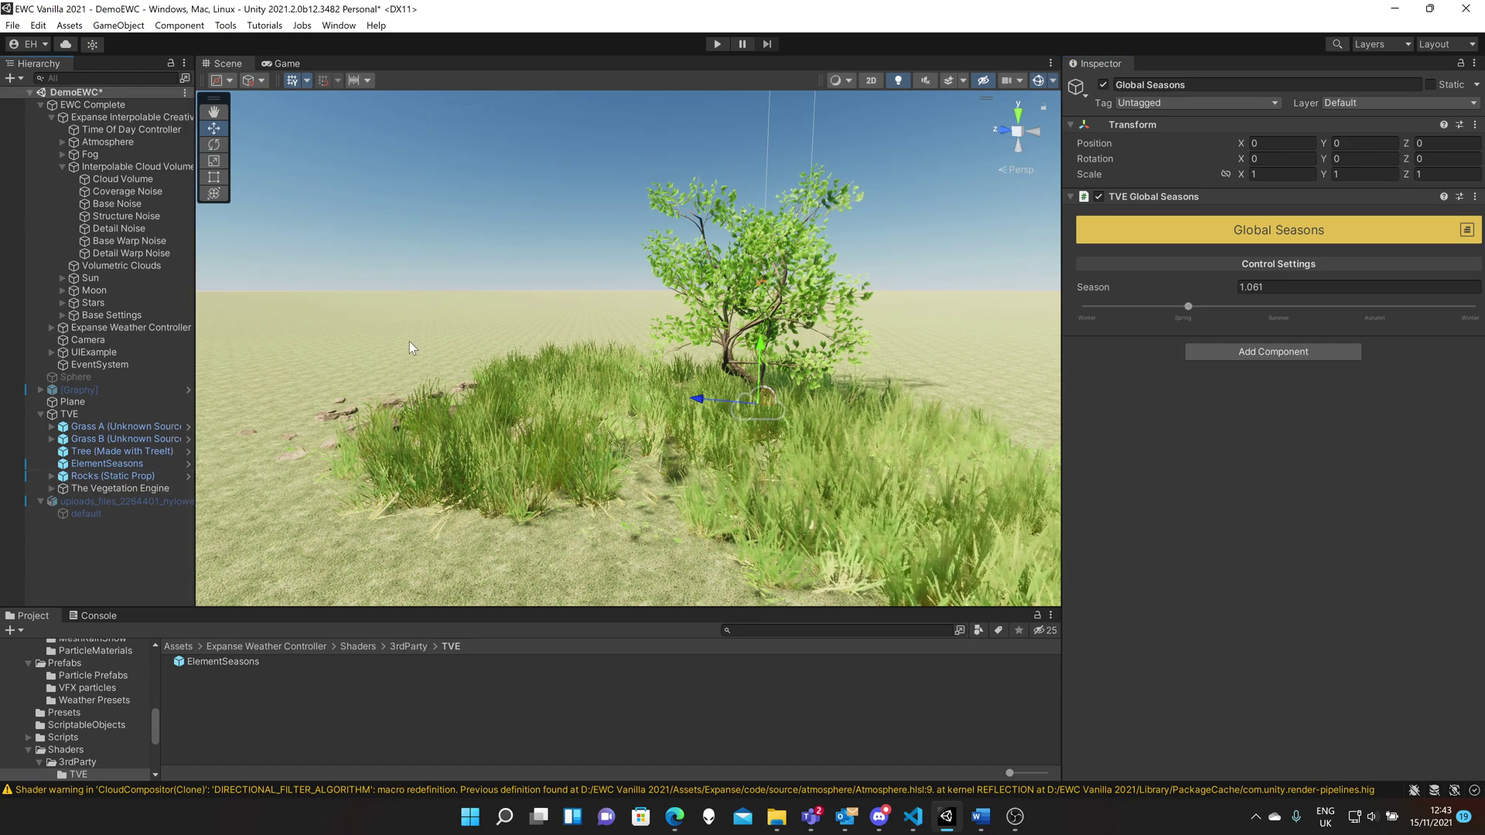
right_click_drag(409, 348, 482, 339)
middle_click_drag(530, 370, 523, 338)
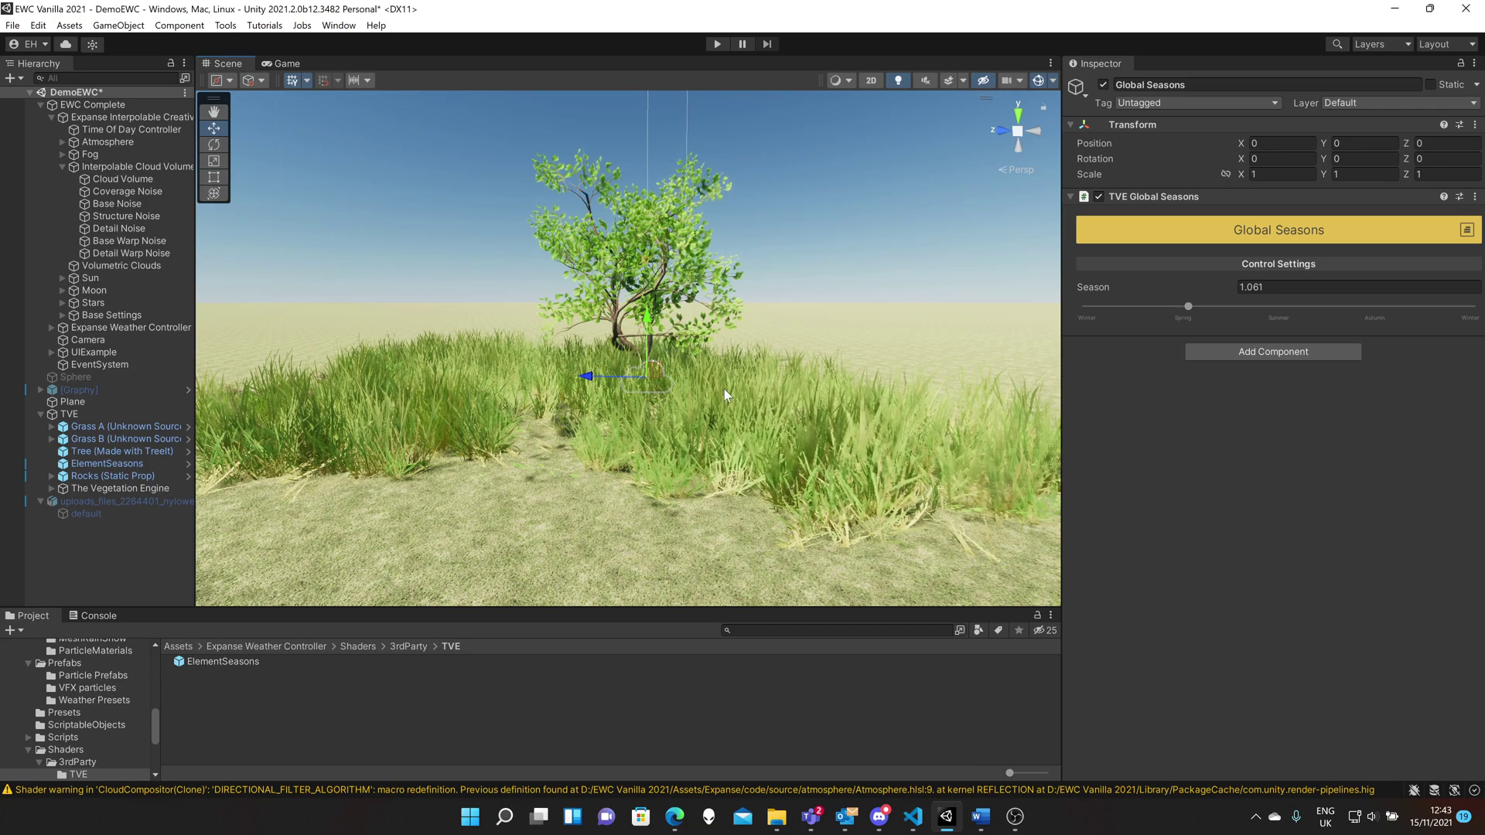
left_click(108, 328)
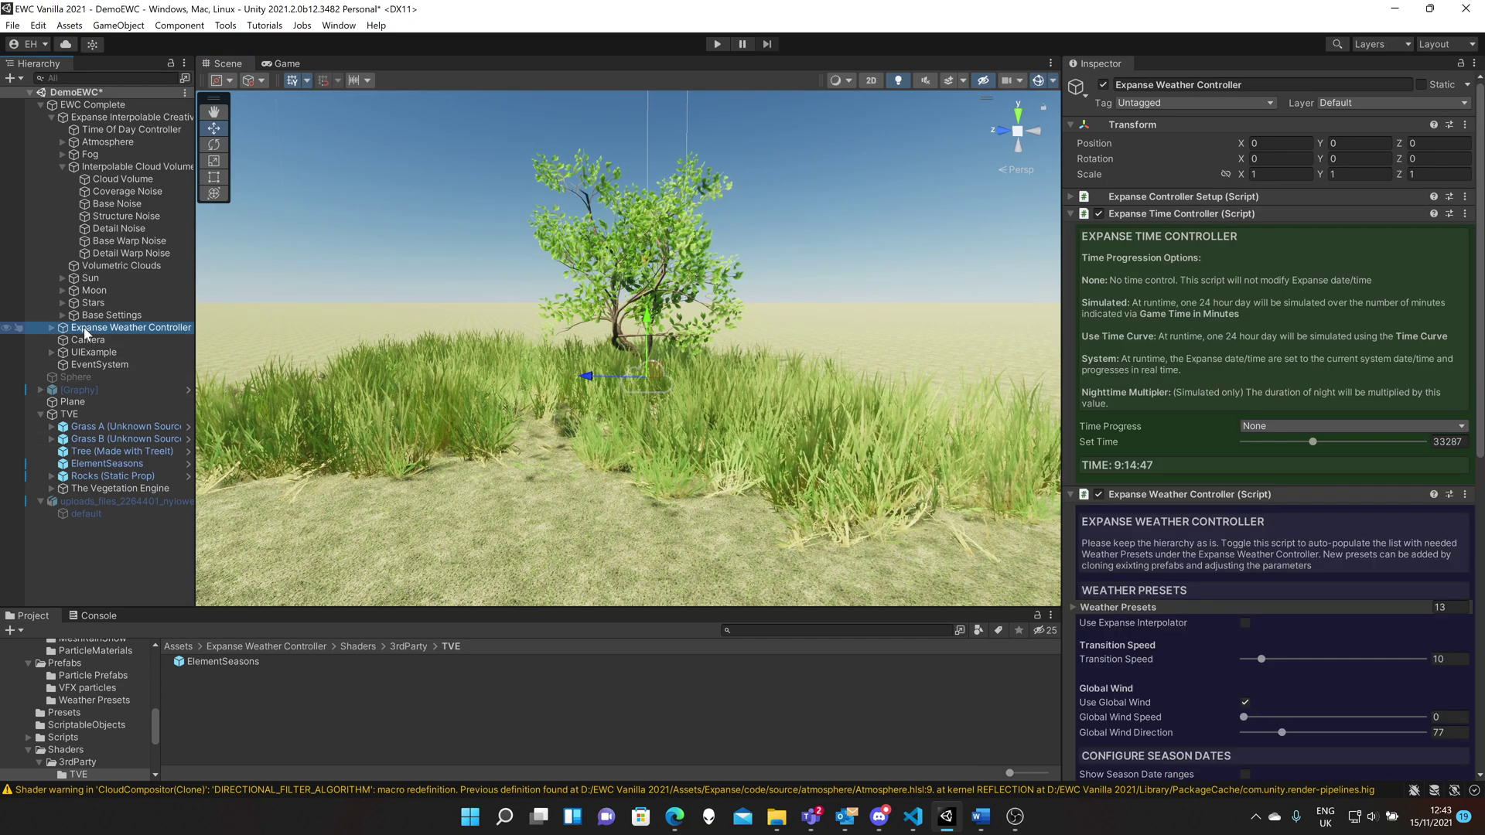
scroll(1256, 517, "down", 6)
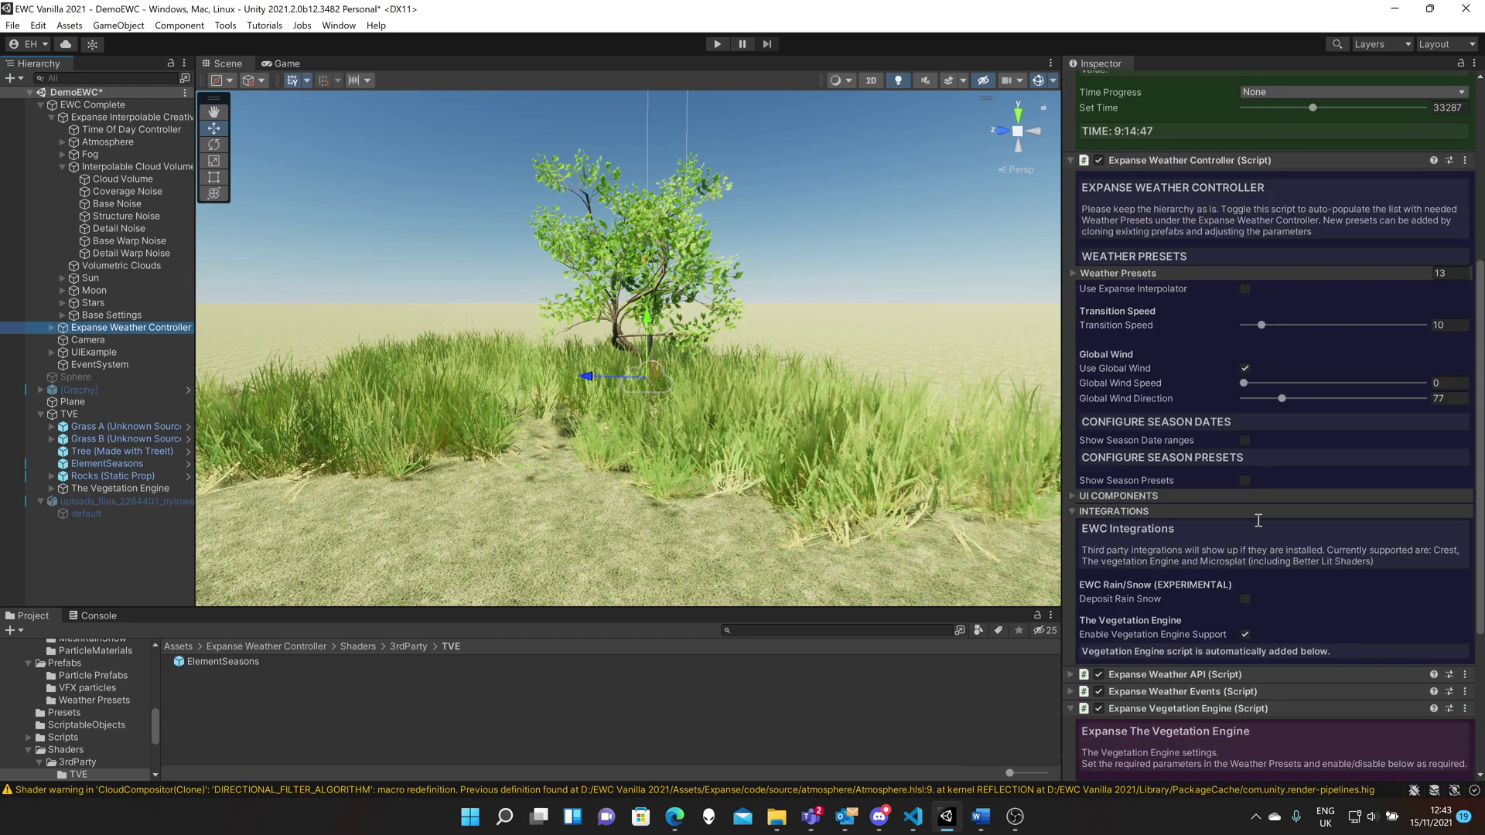
scroll(1222, 511, "down", 5)
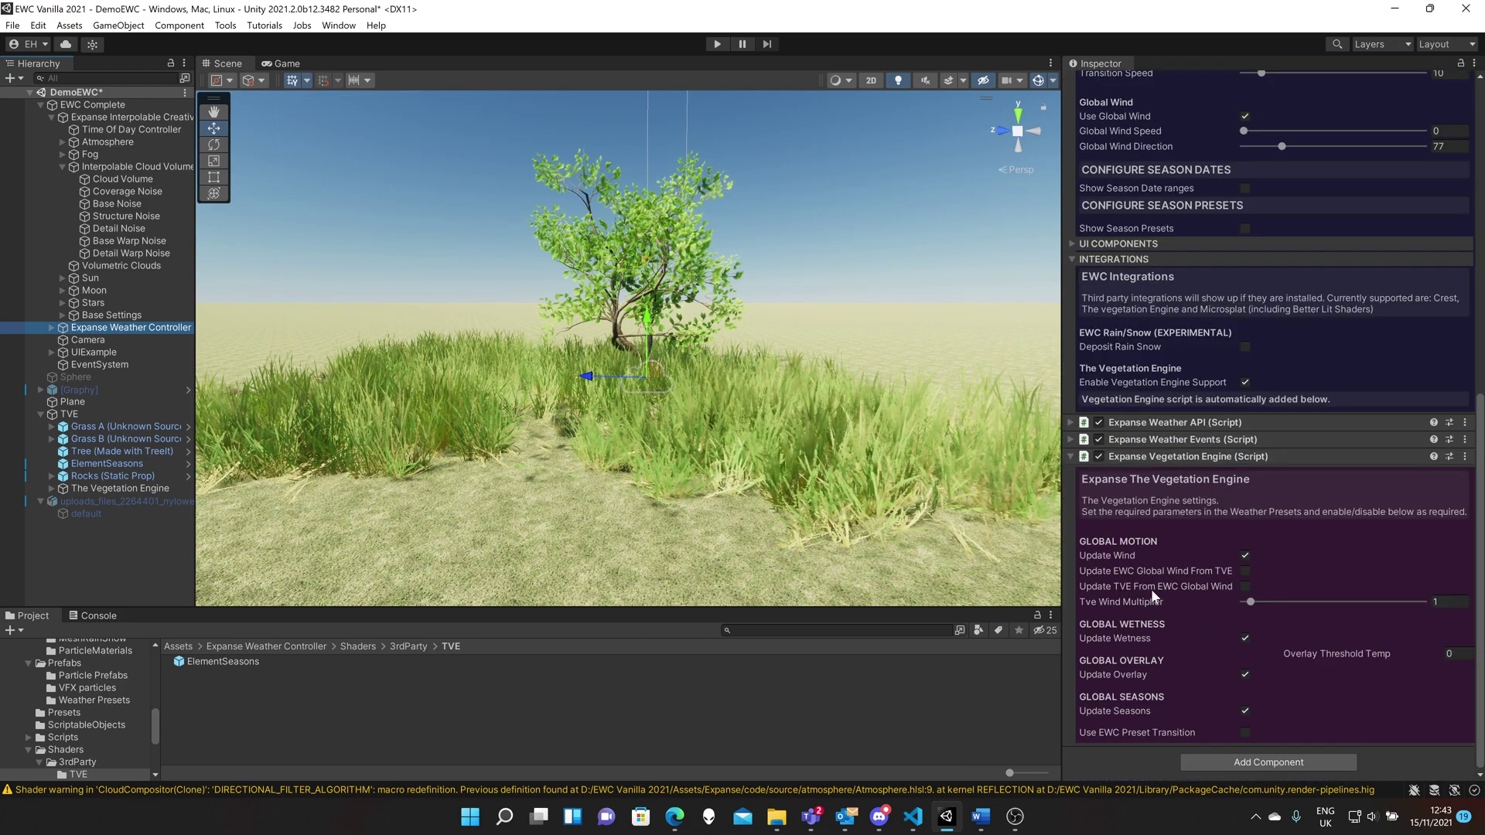
left_click(1245, 586)
scroll(1218, 668, "up", 3)
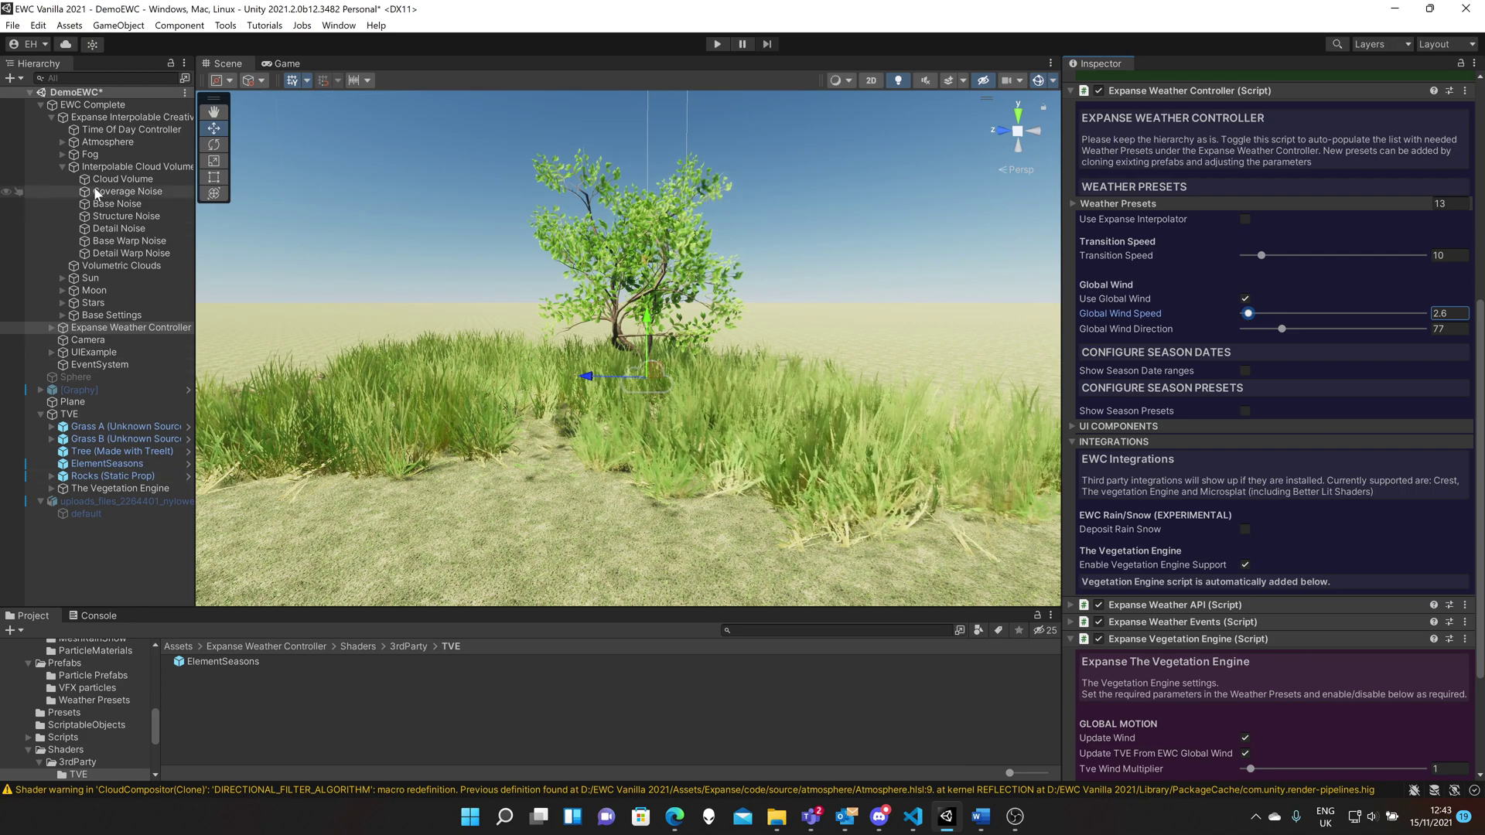
Activate the Cloudy preset under the Expanse Weather Controller's Weather_Presets.
left_click(51, 330)
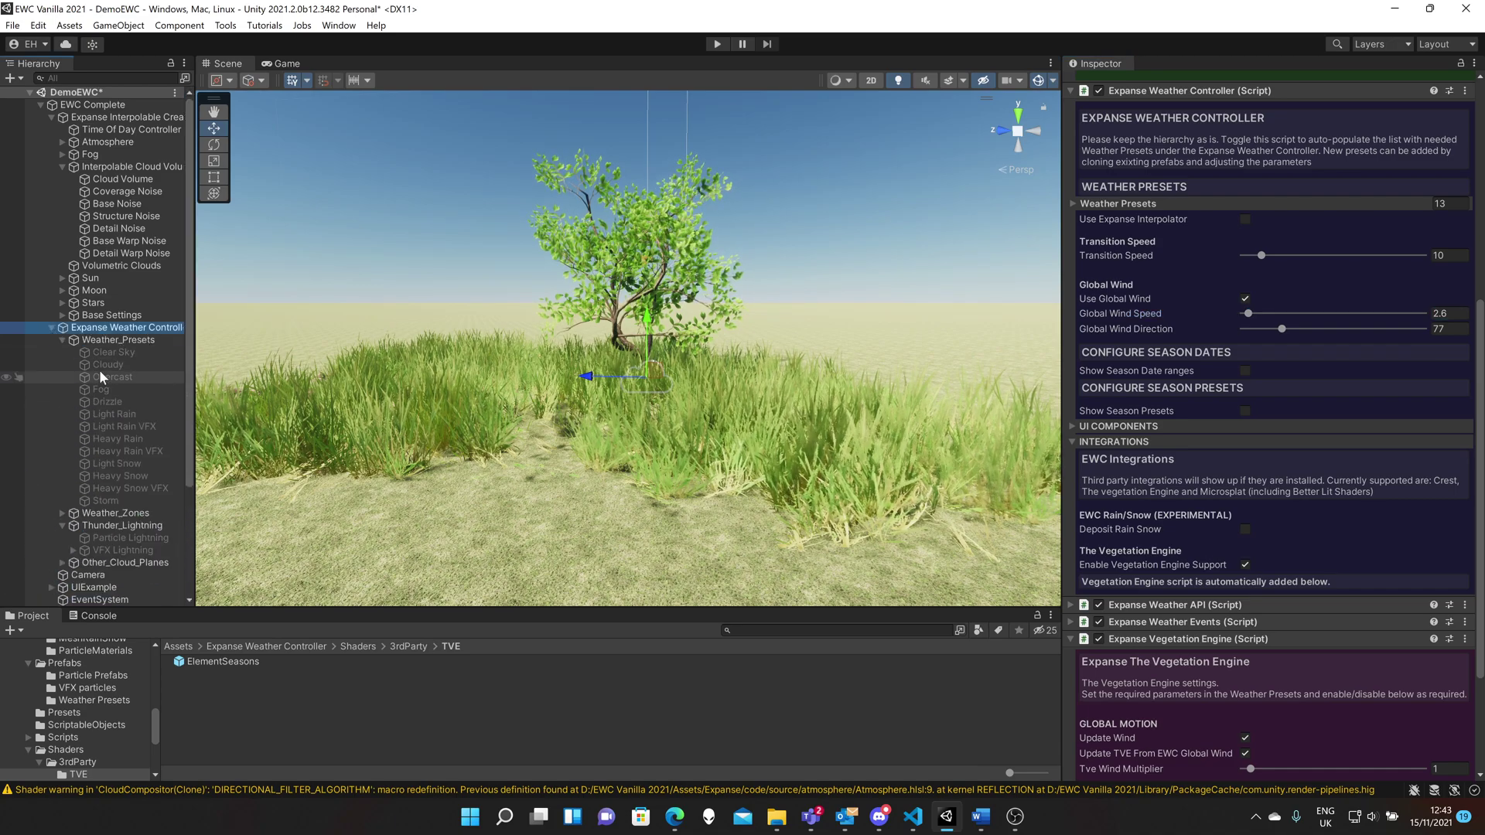
left_click(99, 364)
scroll(1202, 308, "up", 5)
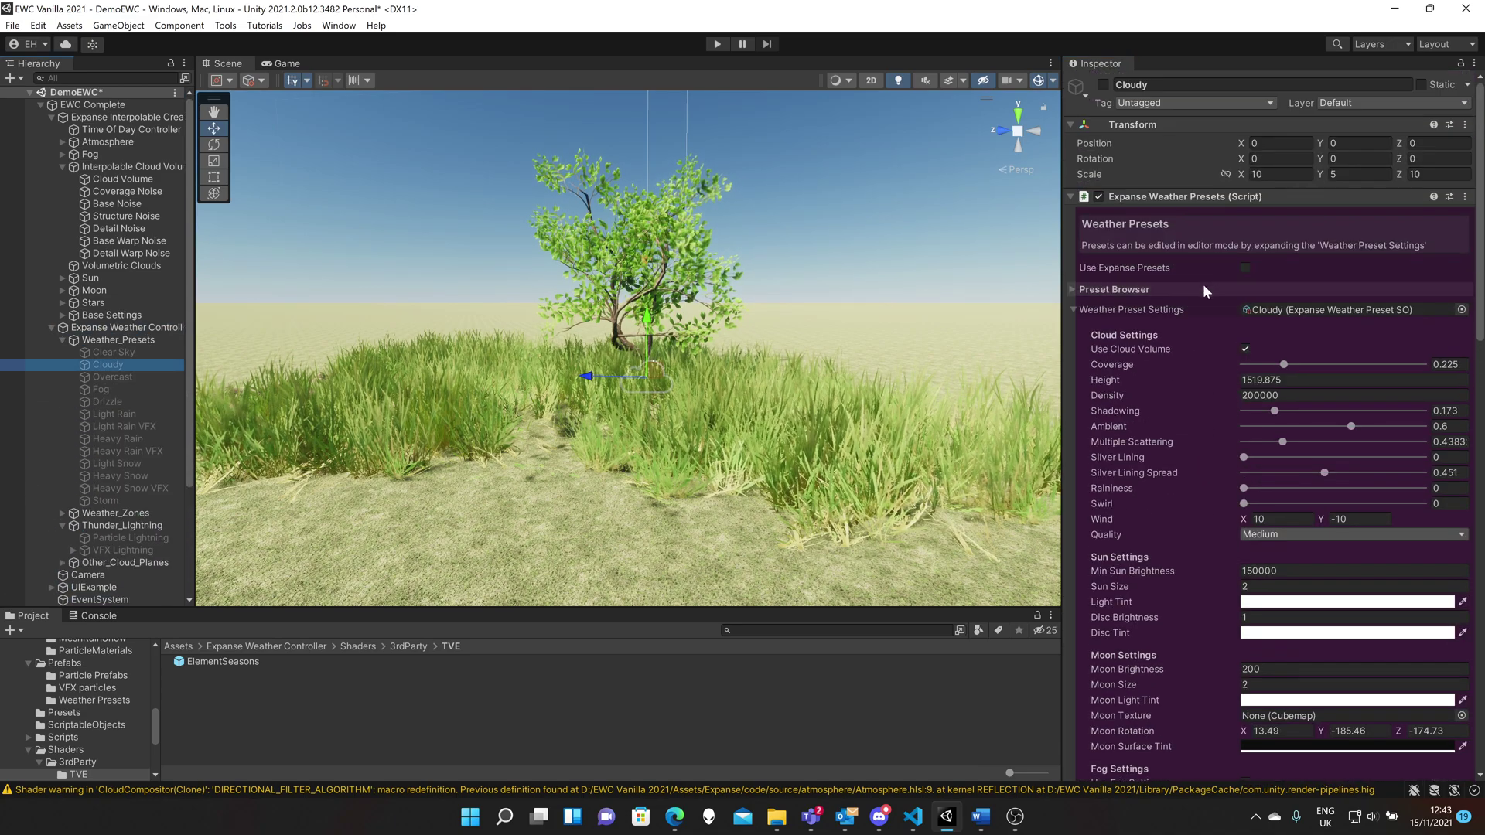
left_click(1104, 85)
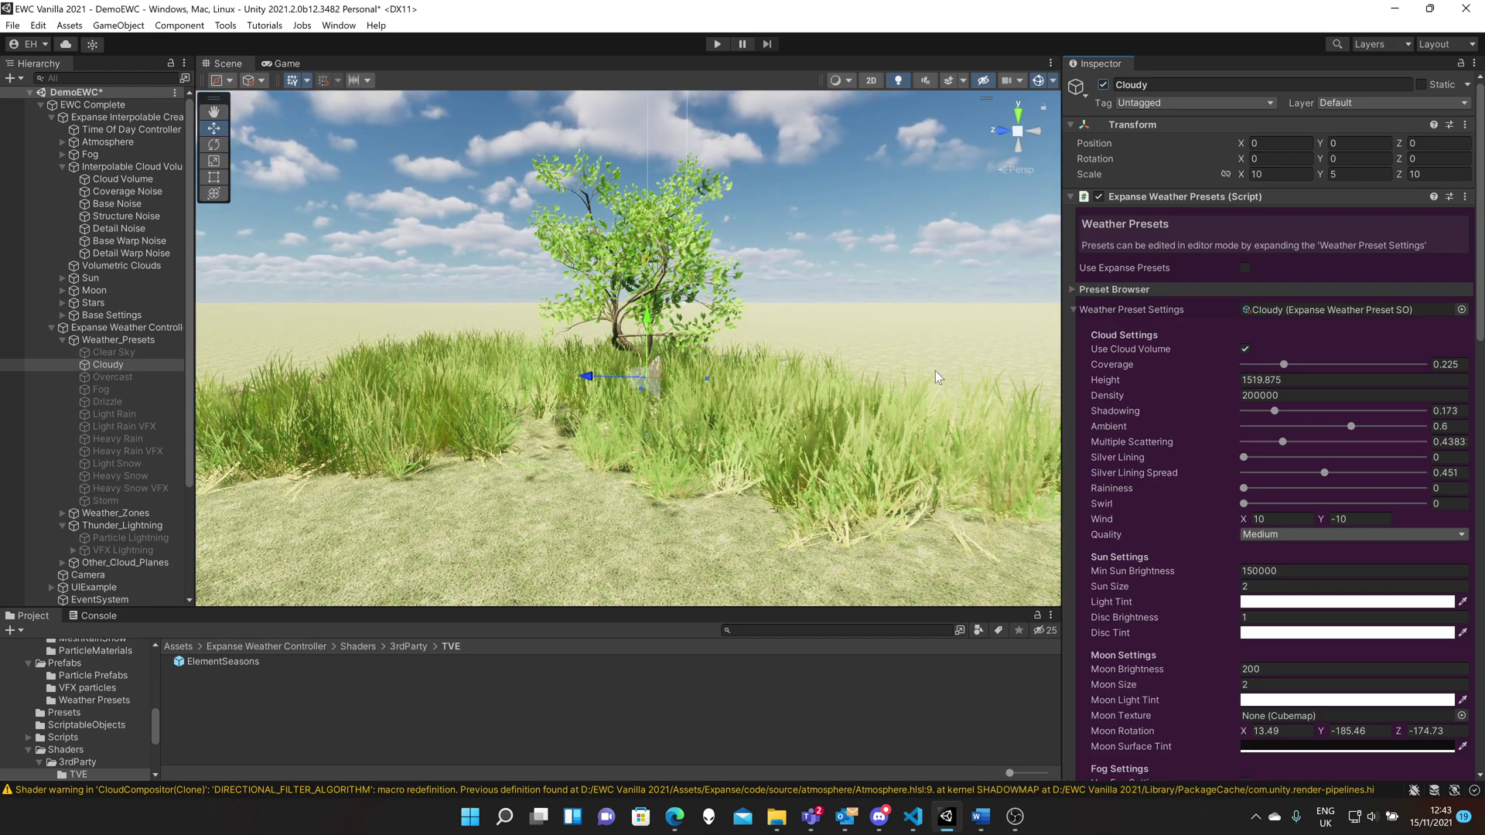
Try different global winds on the Expanse Weather Controller, ending with Global Wind Speed at 10.4 and Global Wind Direction at 134.
left_click(124, 328)
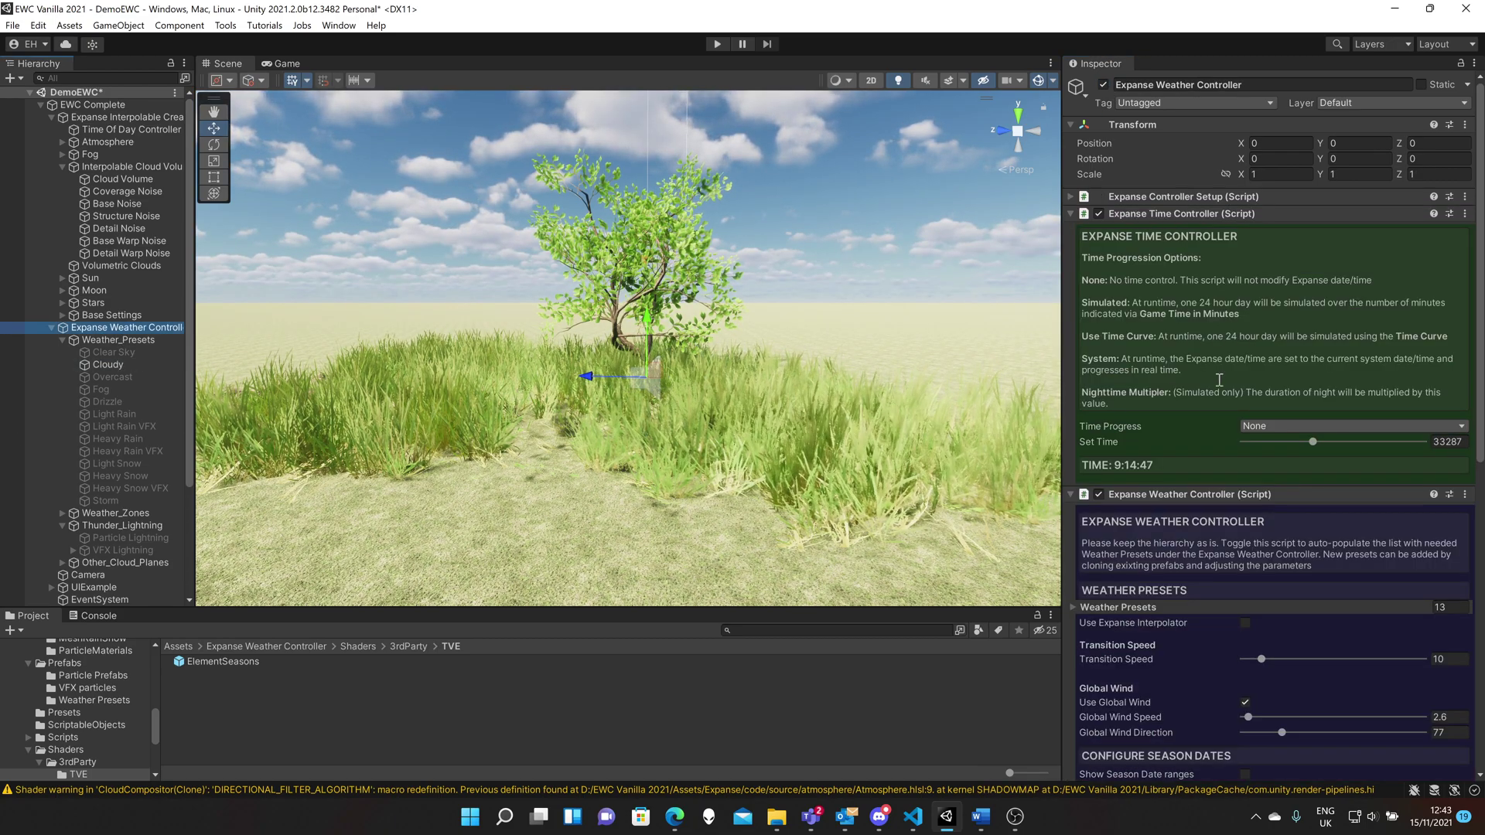
scroll(1256, 480, "down", 8)
left_click_drag(1251, 382, 1310, 393)
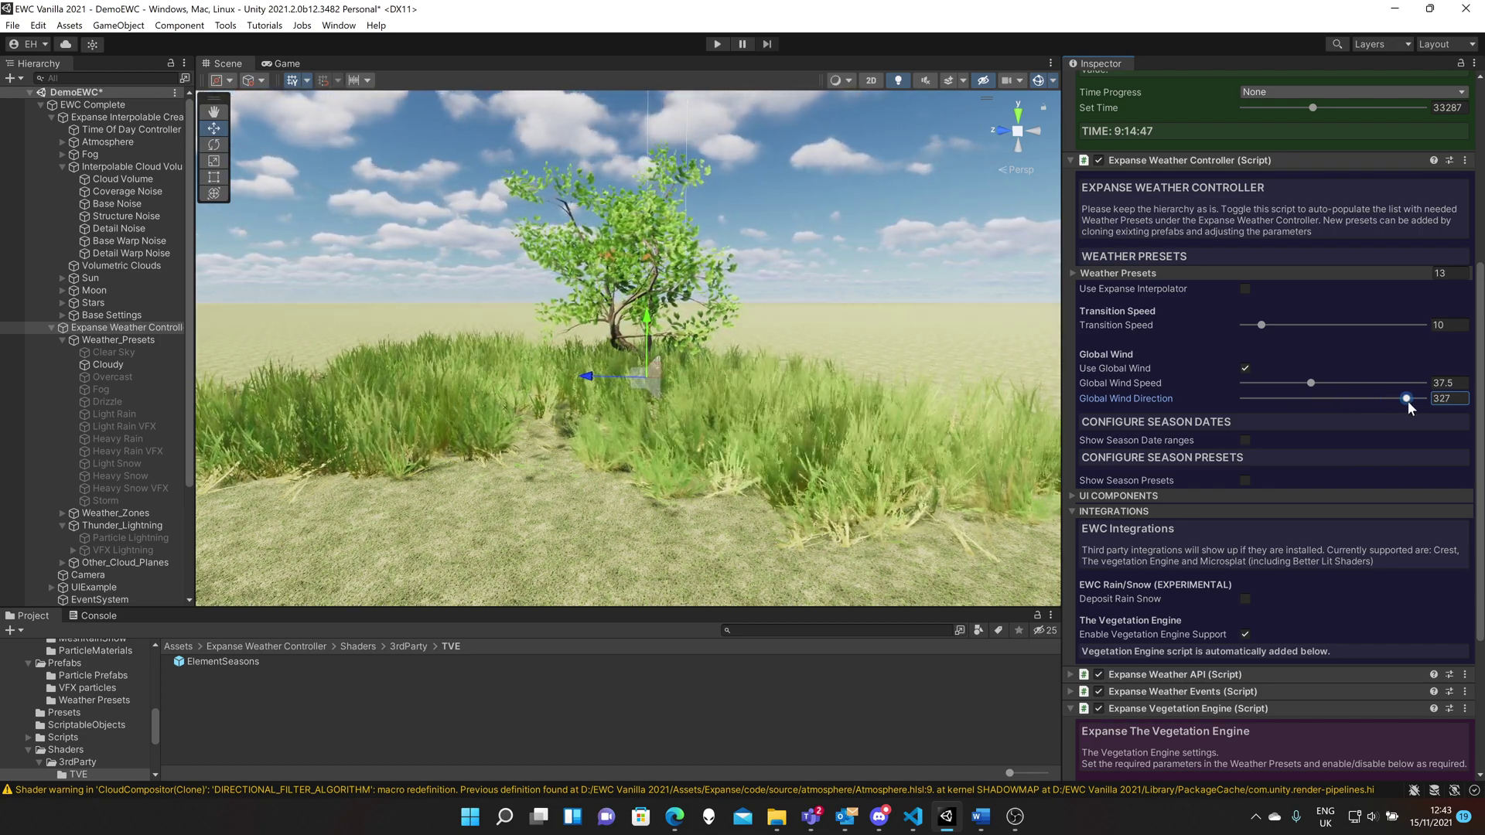
left_click_drag(1407, 402, 1266, 385)
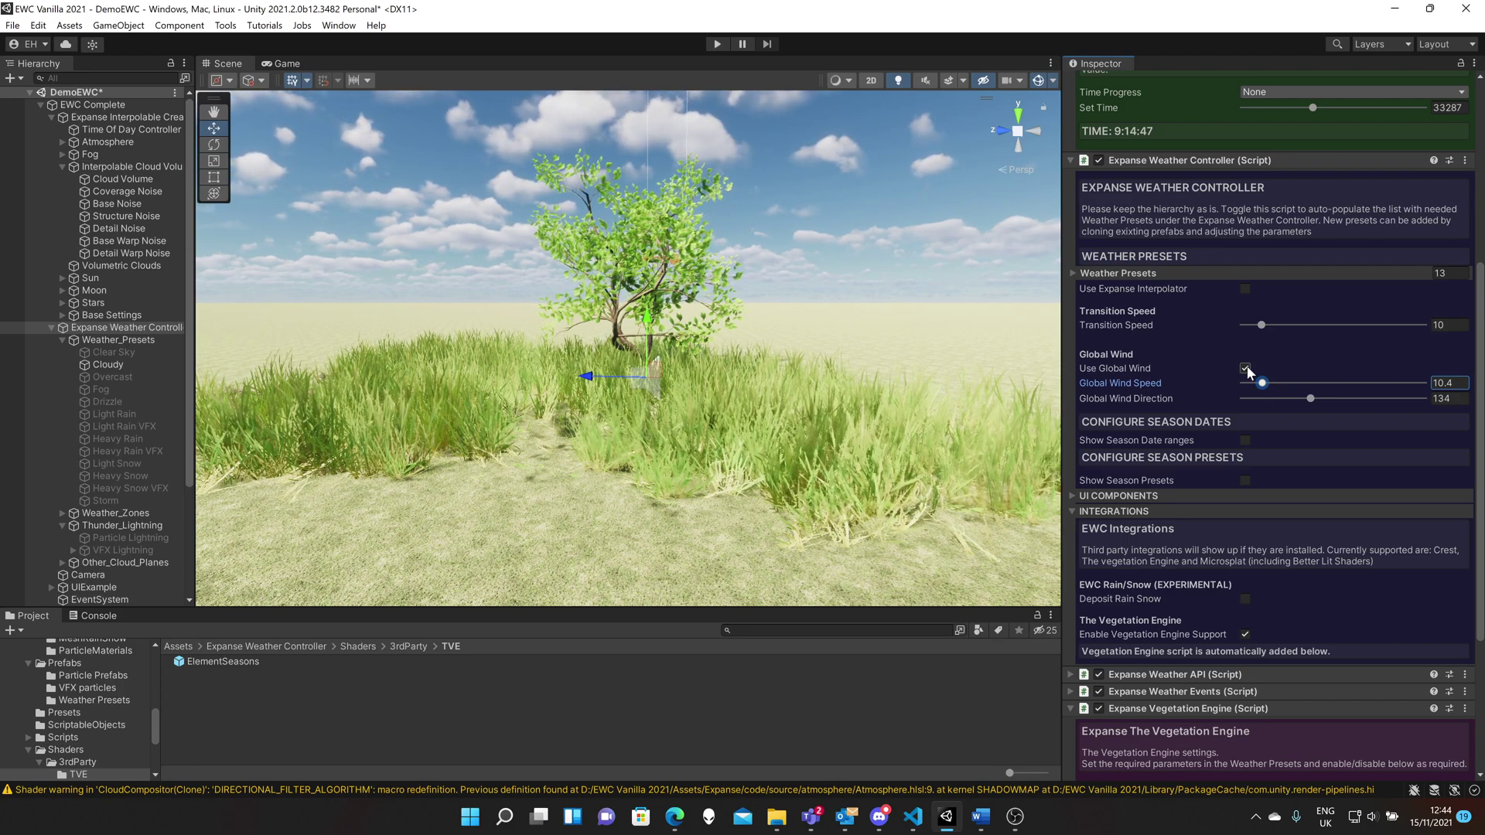
Deactivate the Cloudy preset, then run the scene briefly in Play mode and stop it.
left_click(107, 365)
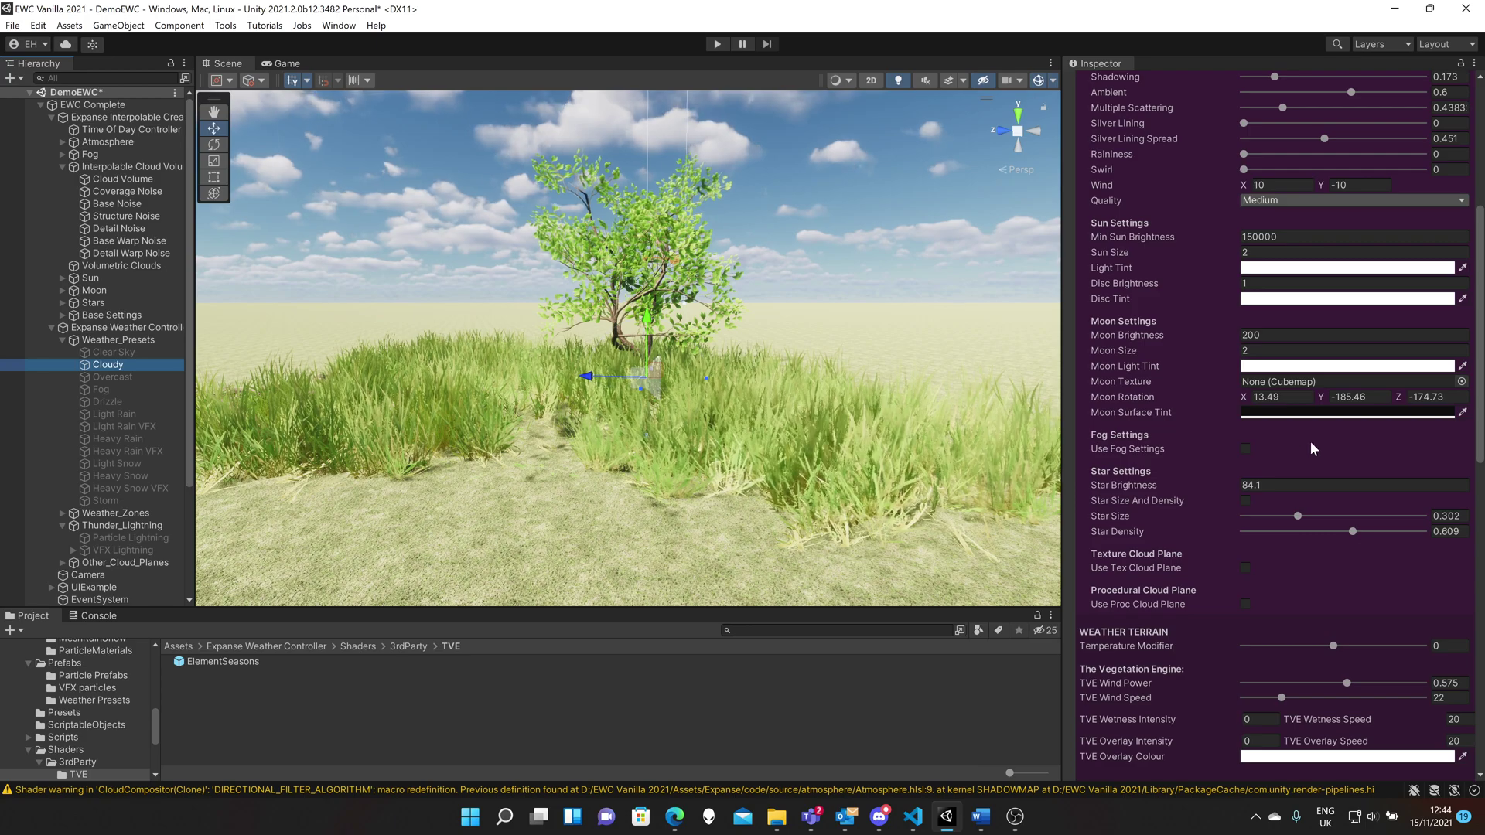
scroll(1176, 308, "up", 10)
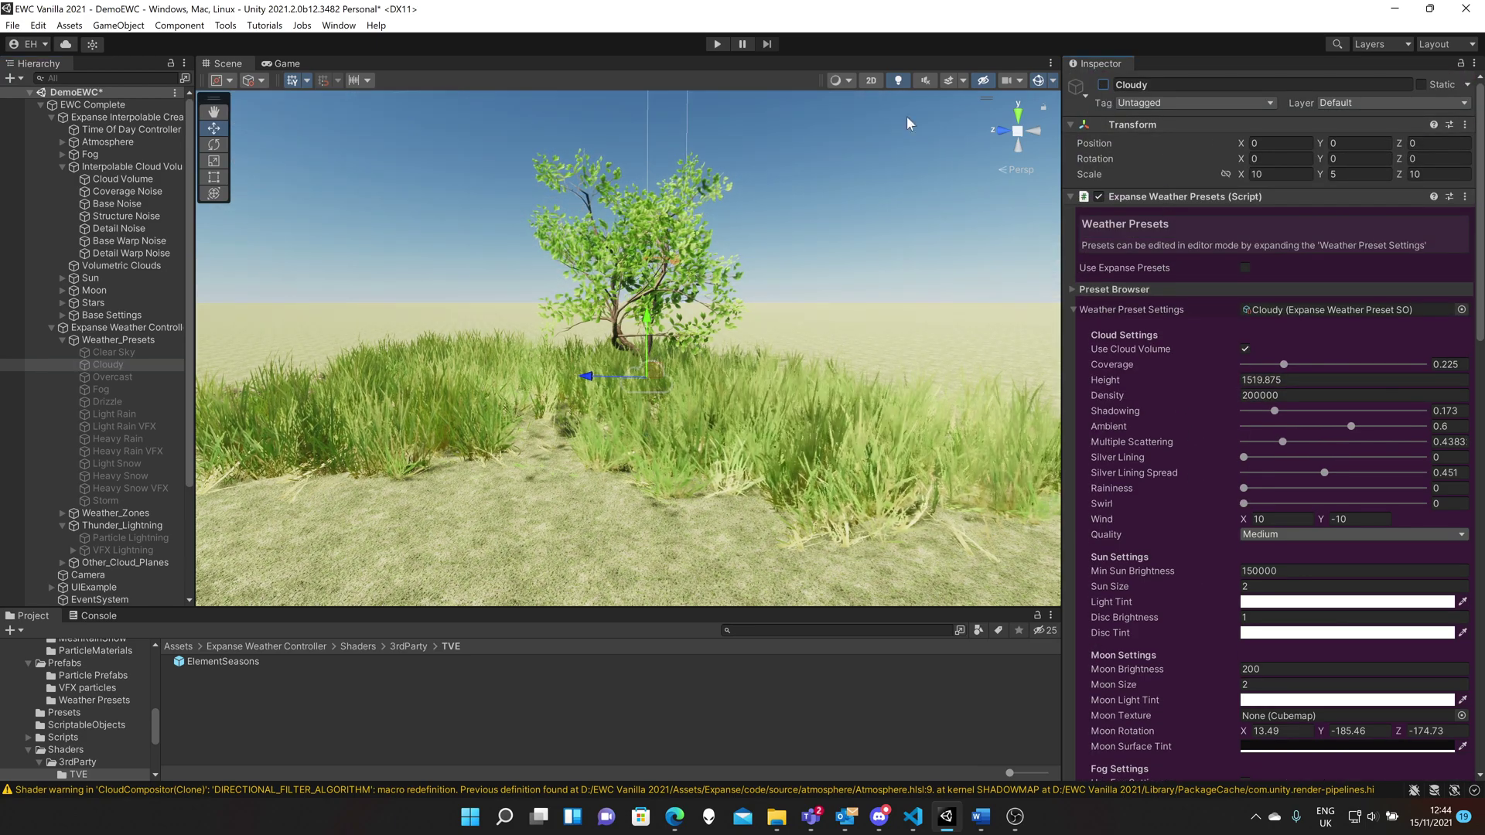
left_click(717, 44)
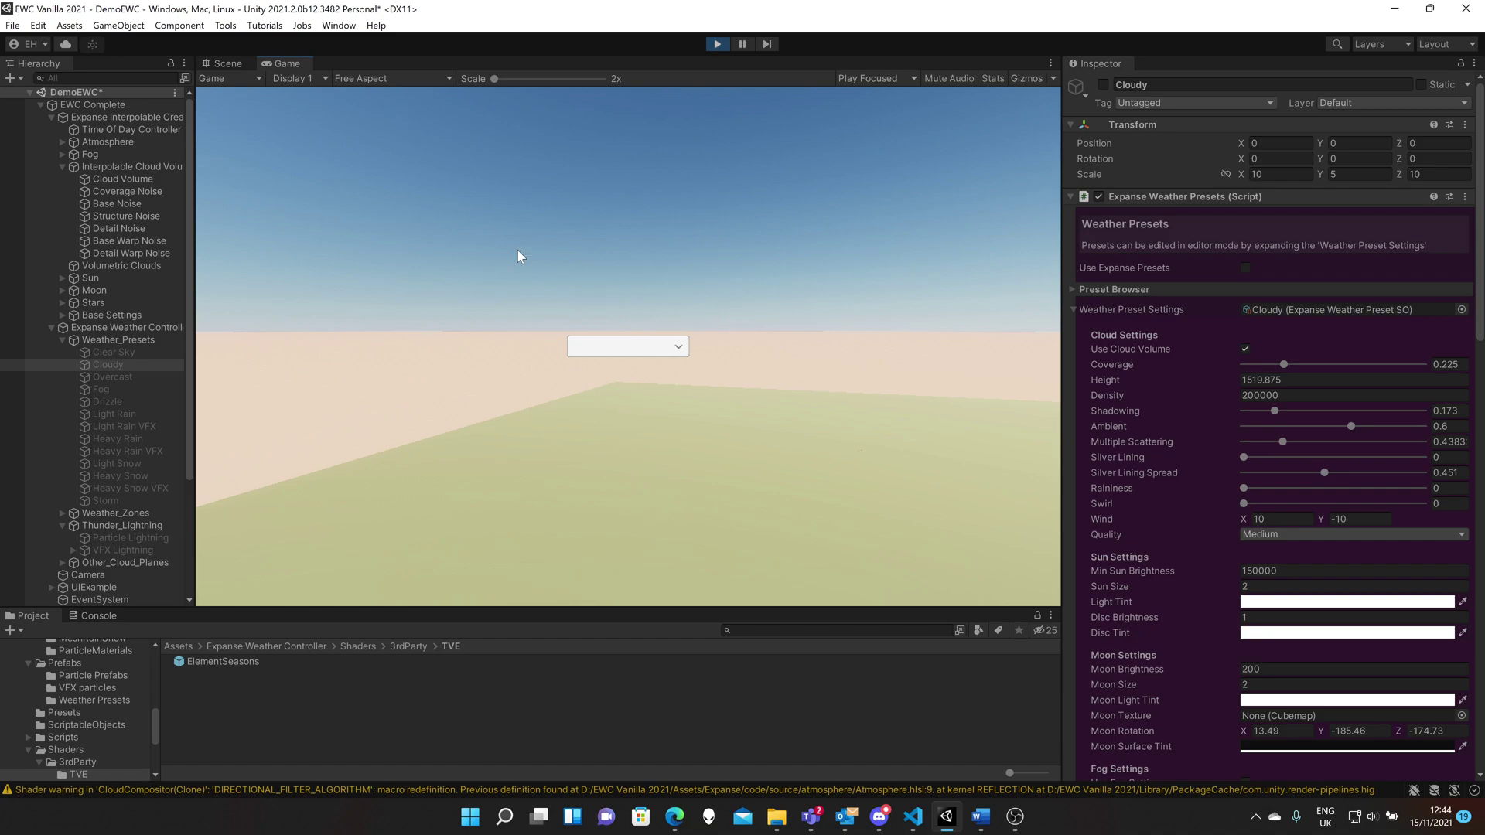
left_click(717, 44)
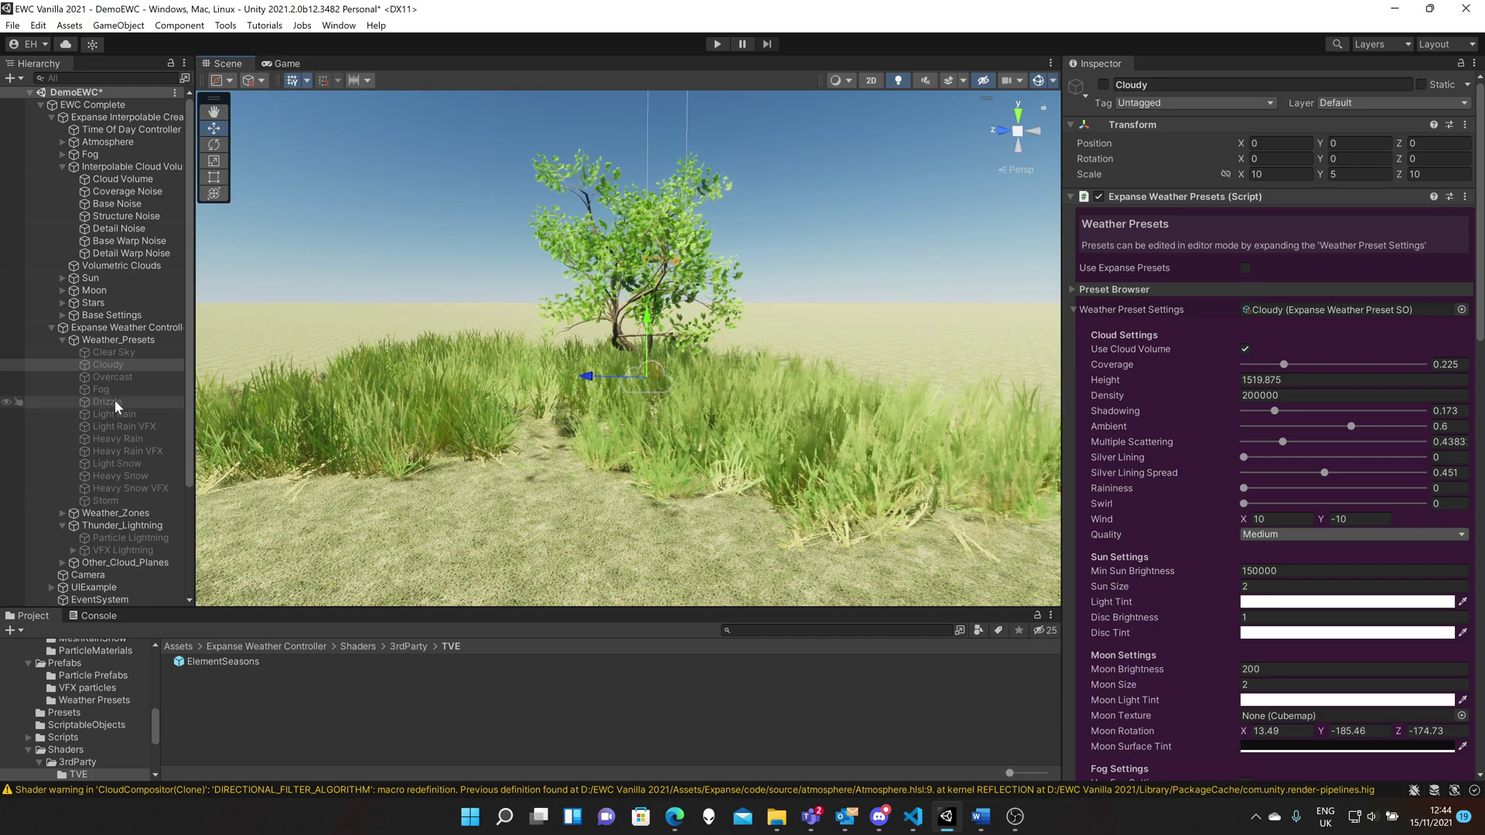
Align the scene's Camera with the current Scene view of the tree and grass.
scroll(128, 480, "down", 4)
left_click(88, 426)
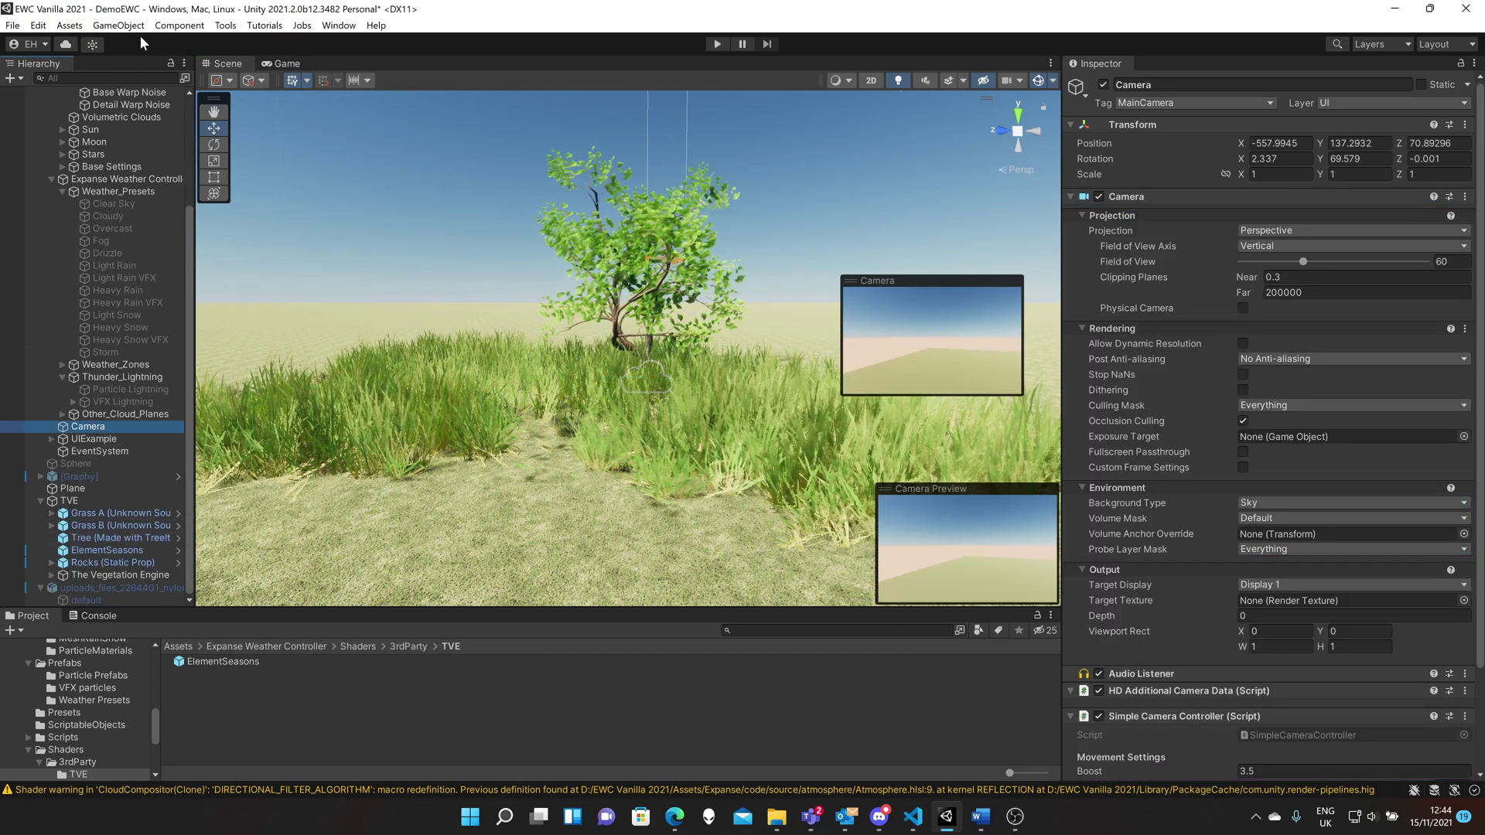
left_click(118, 26)
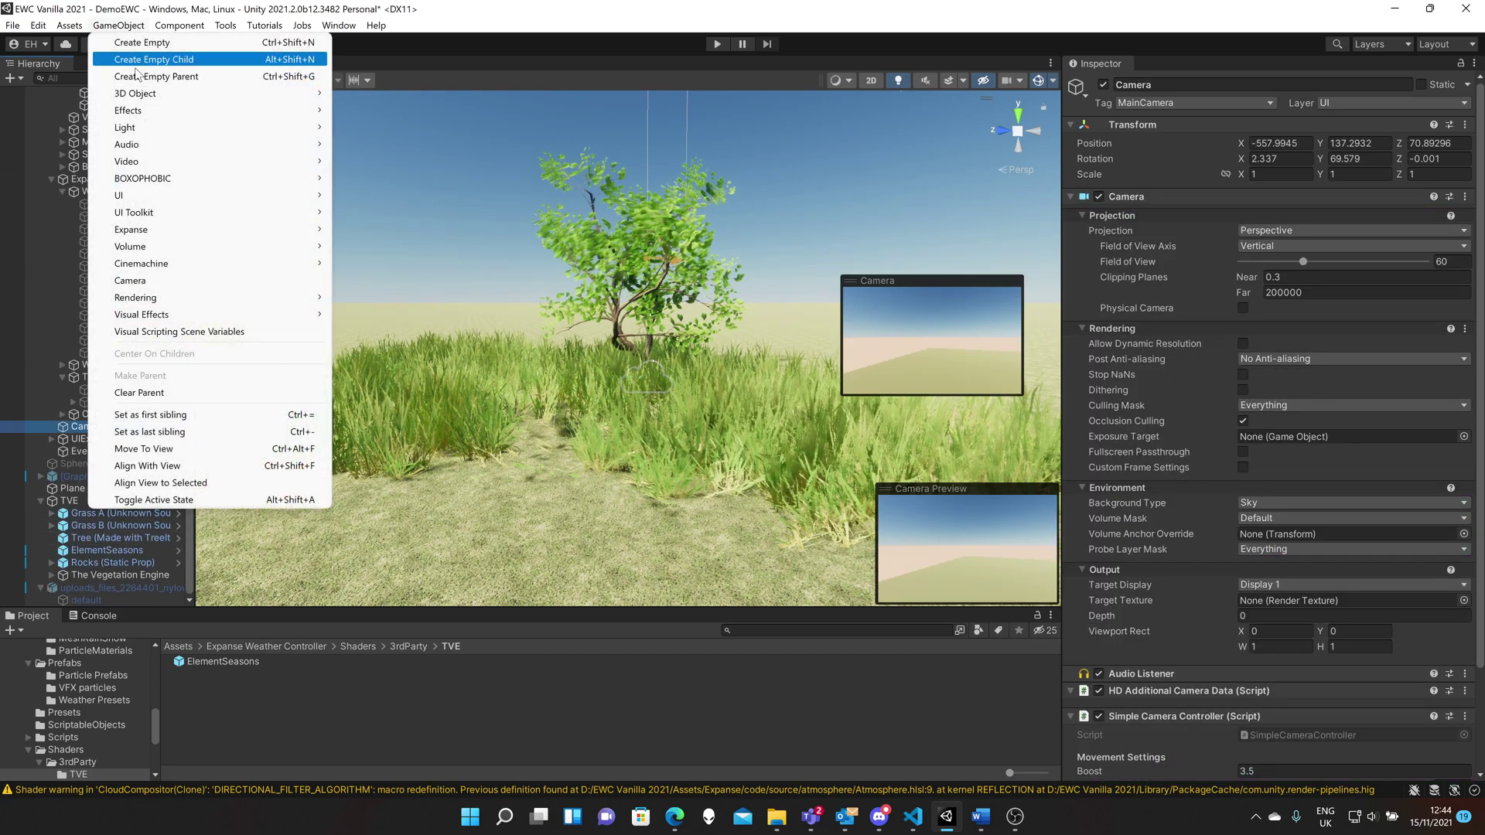
left_click(175, 450)
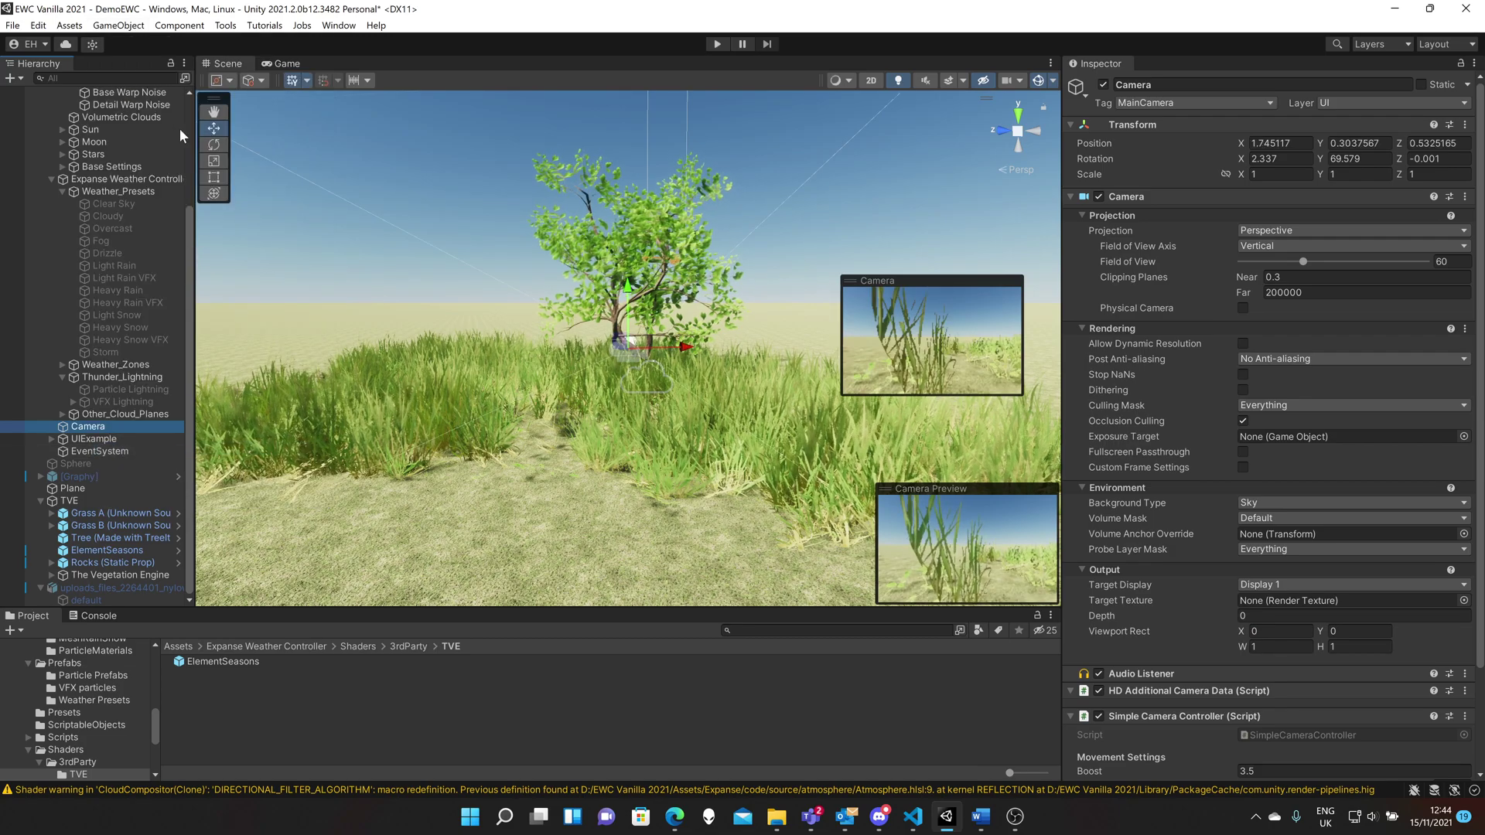
left_click(122, 28)
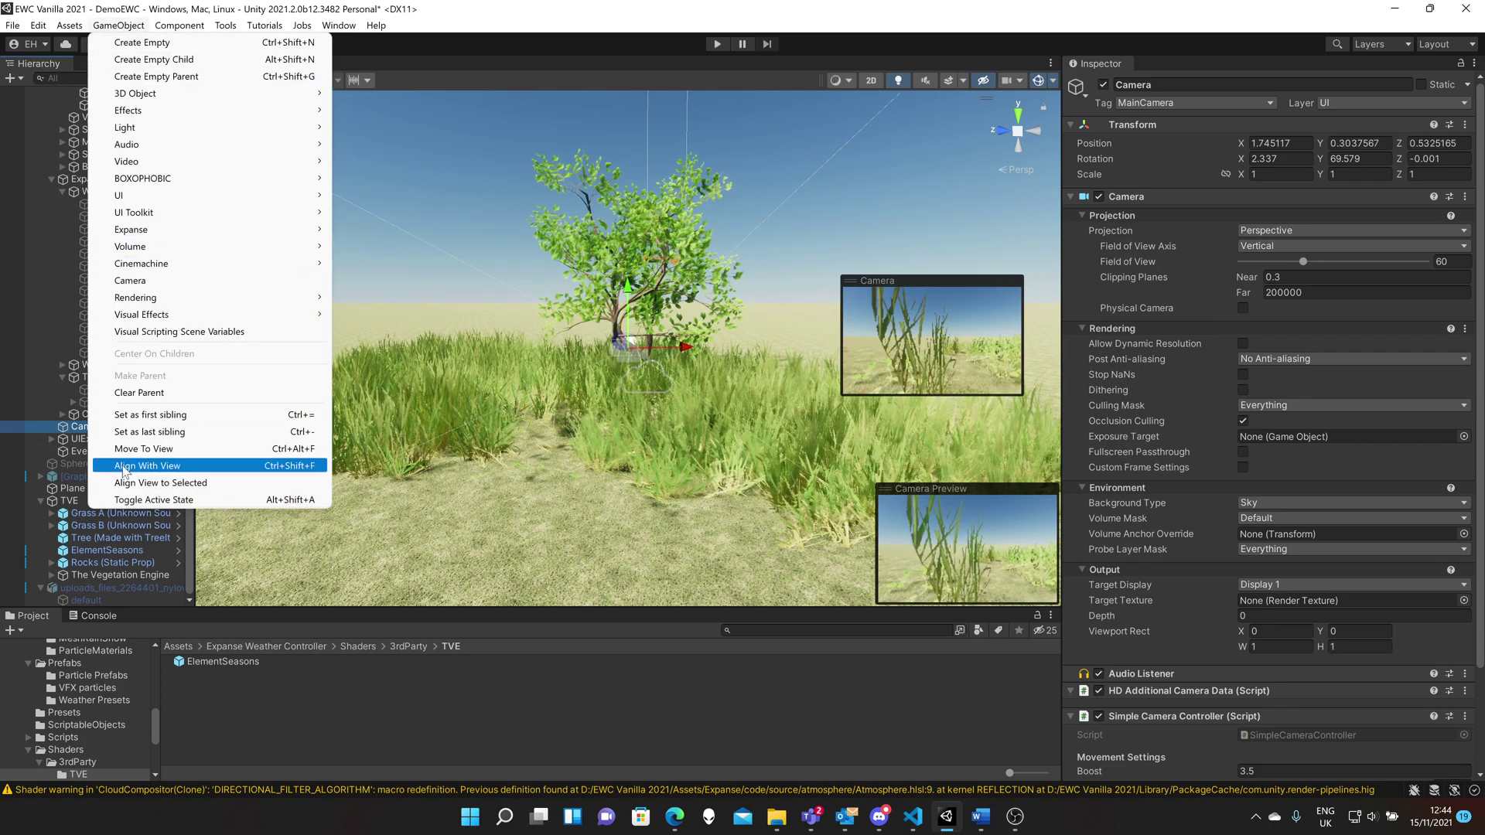
left_click(124, 468)
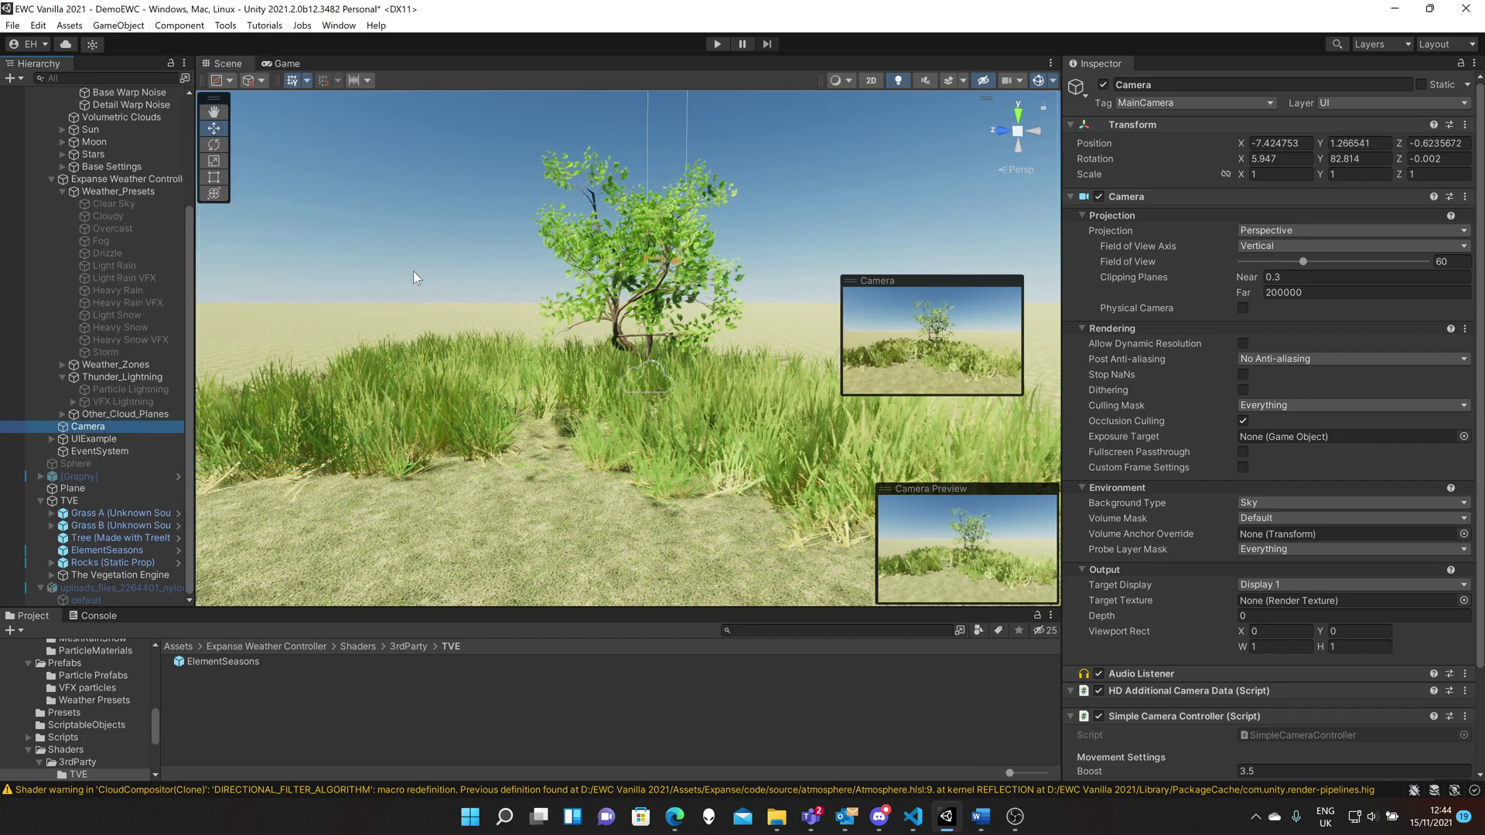
Run the scene in Play mode and review the Light Snow preset's Vegetation Engine wind, wetness and overlay settings.
left_click(718, 43)
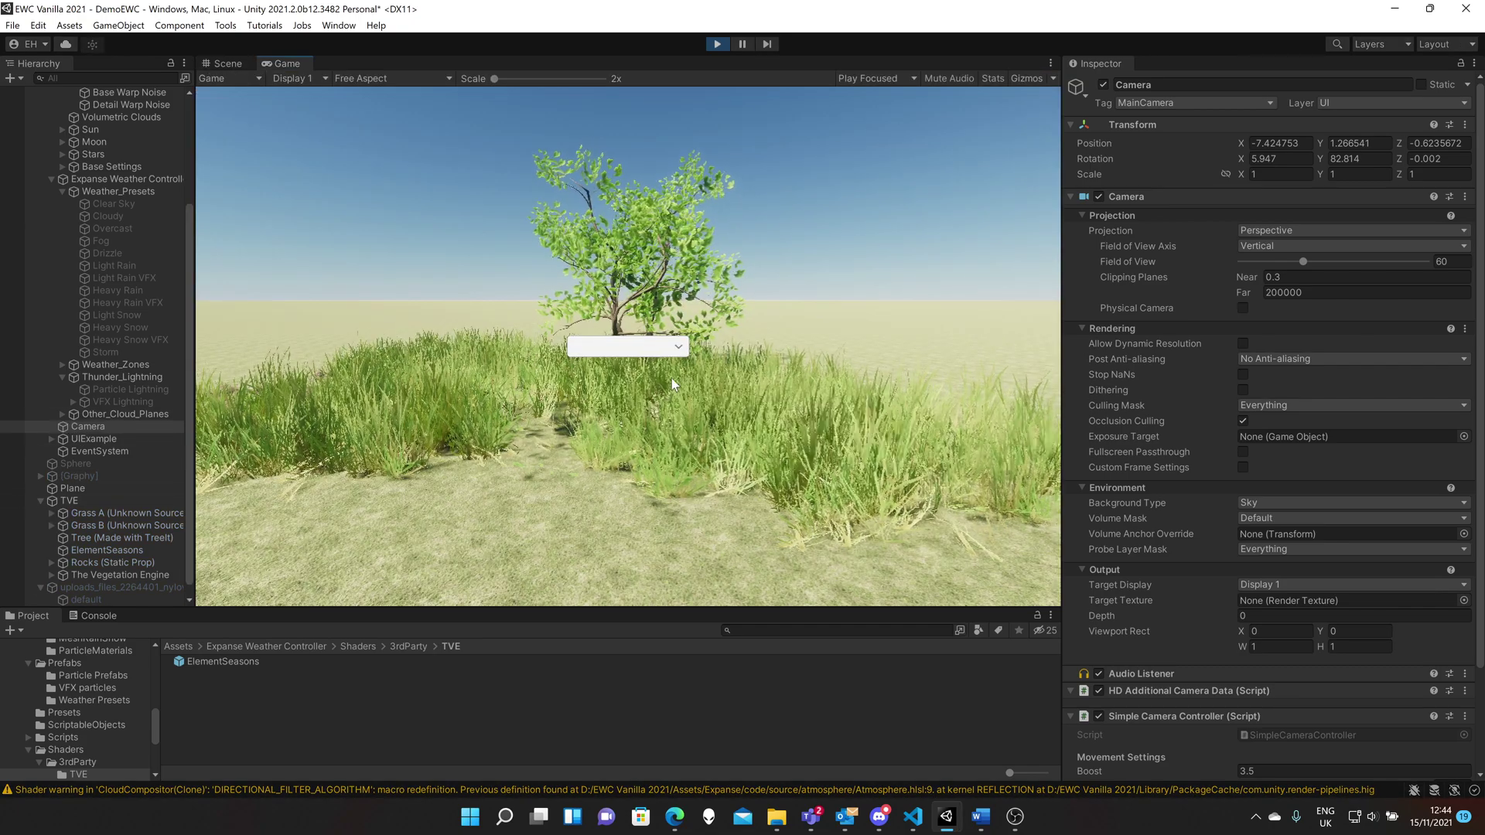
scroll(113, 558, "down", 5)
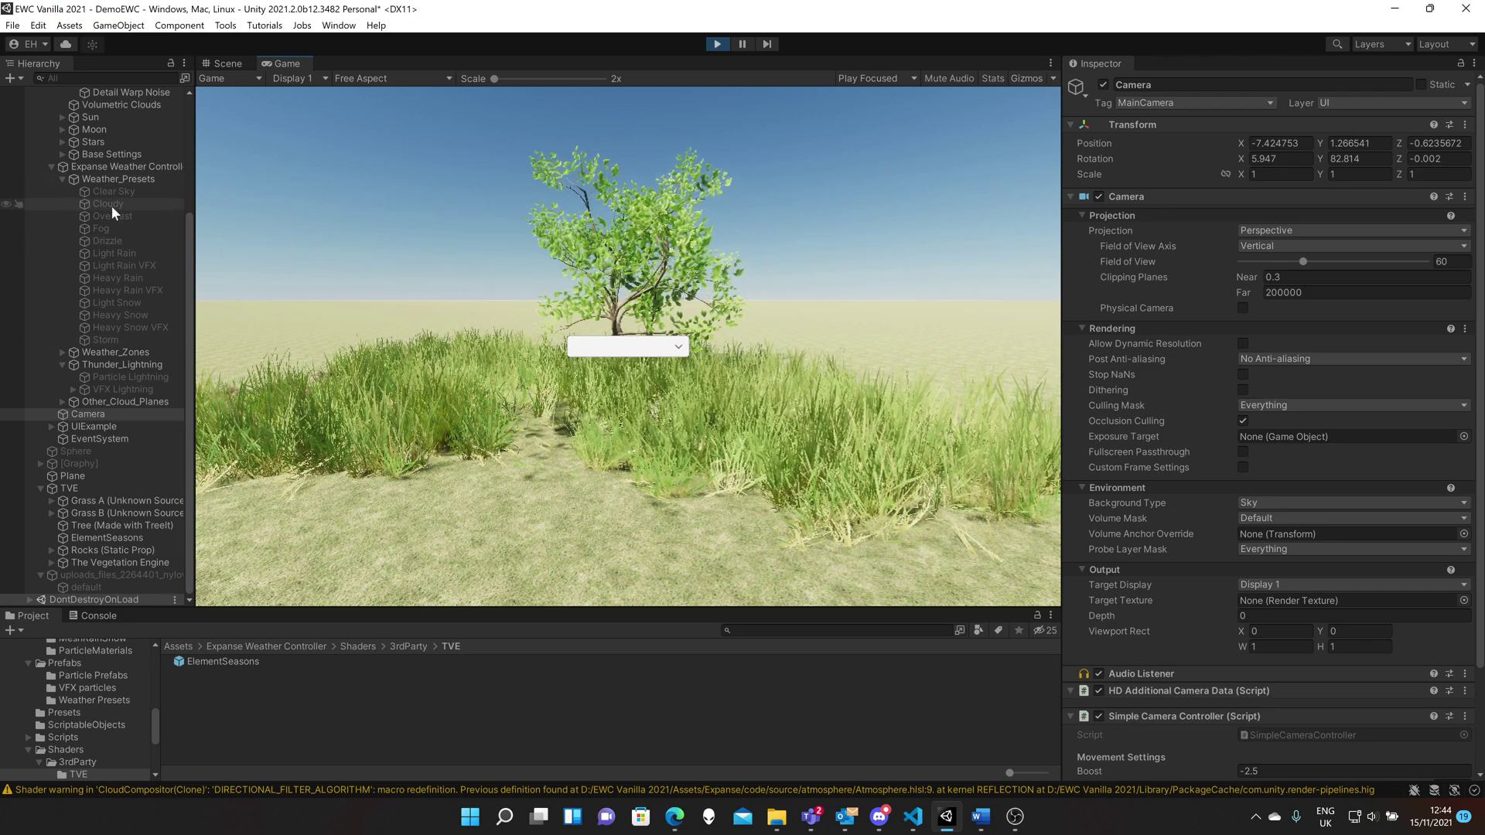
left_click(109, 302)
scroll(1163, 232, "down", 10)
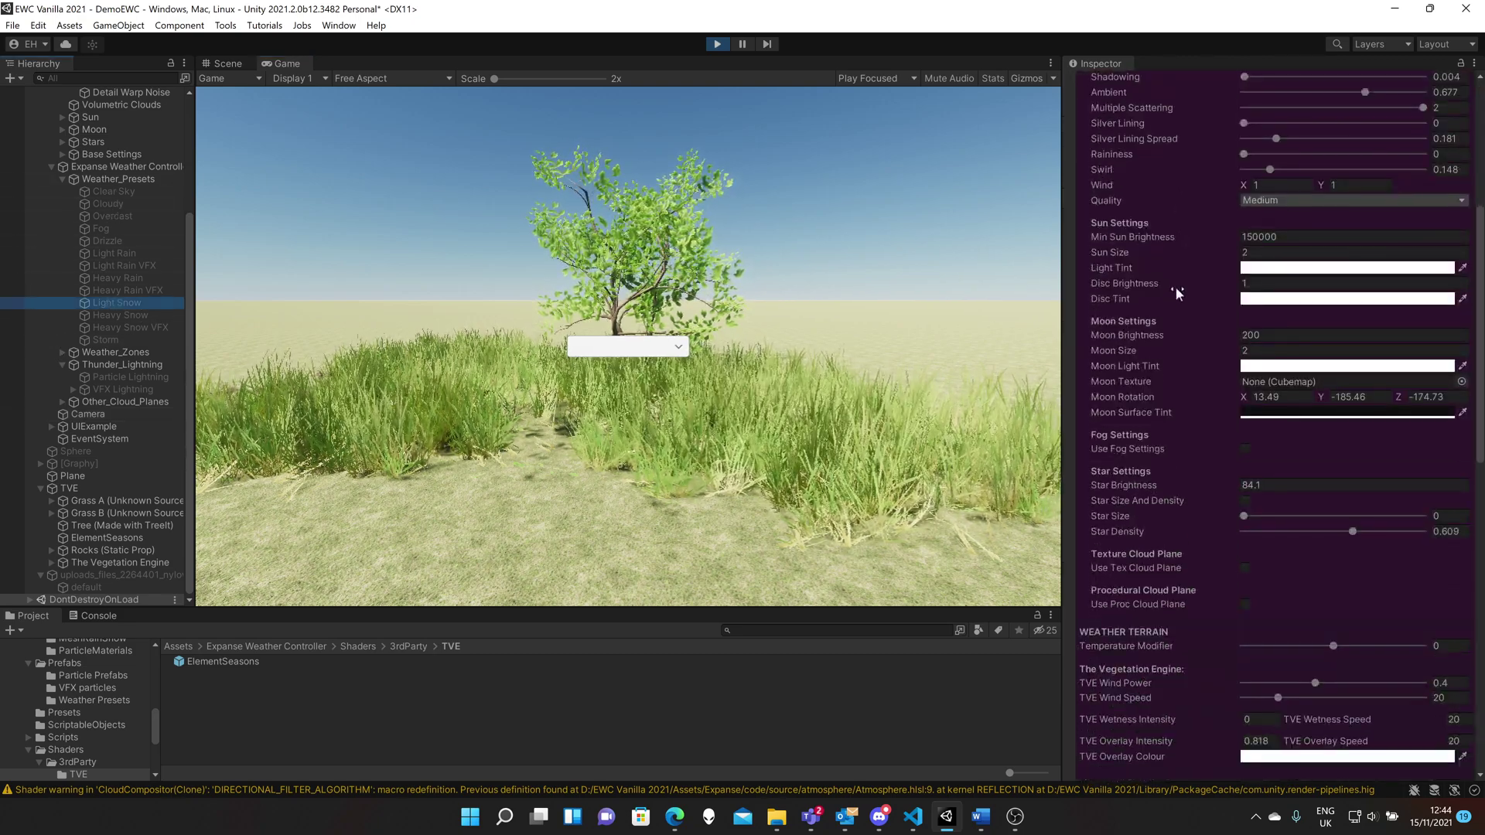
scroll(1175, 299, "down", 6)
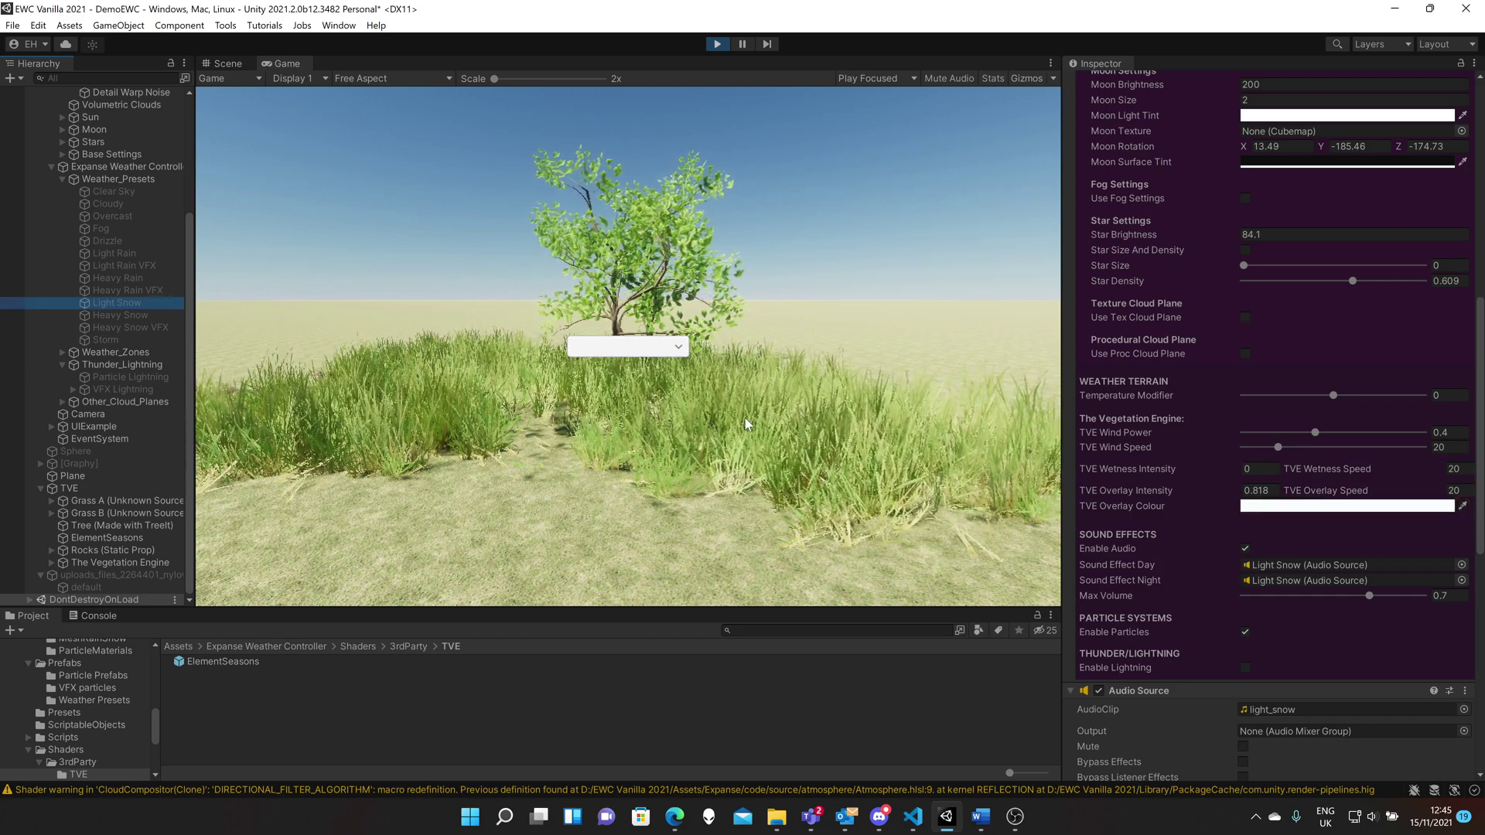
Switch the running scene's weather to Light Snow.
left_click(673, 339)
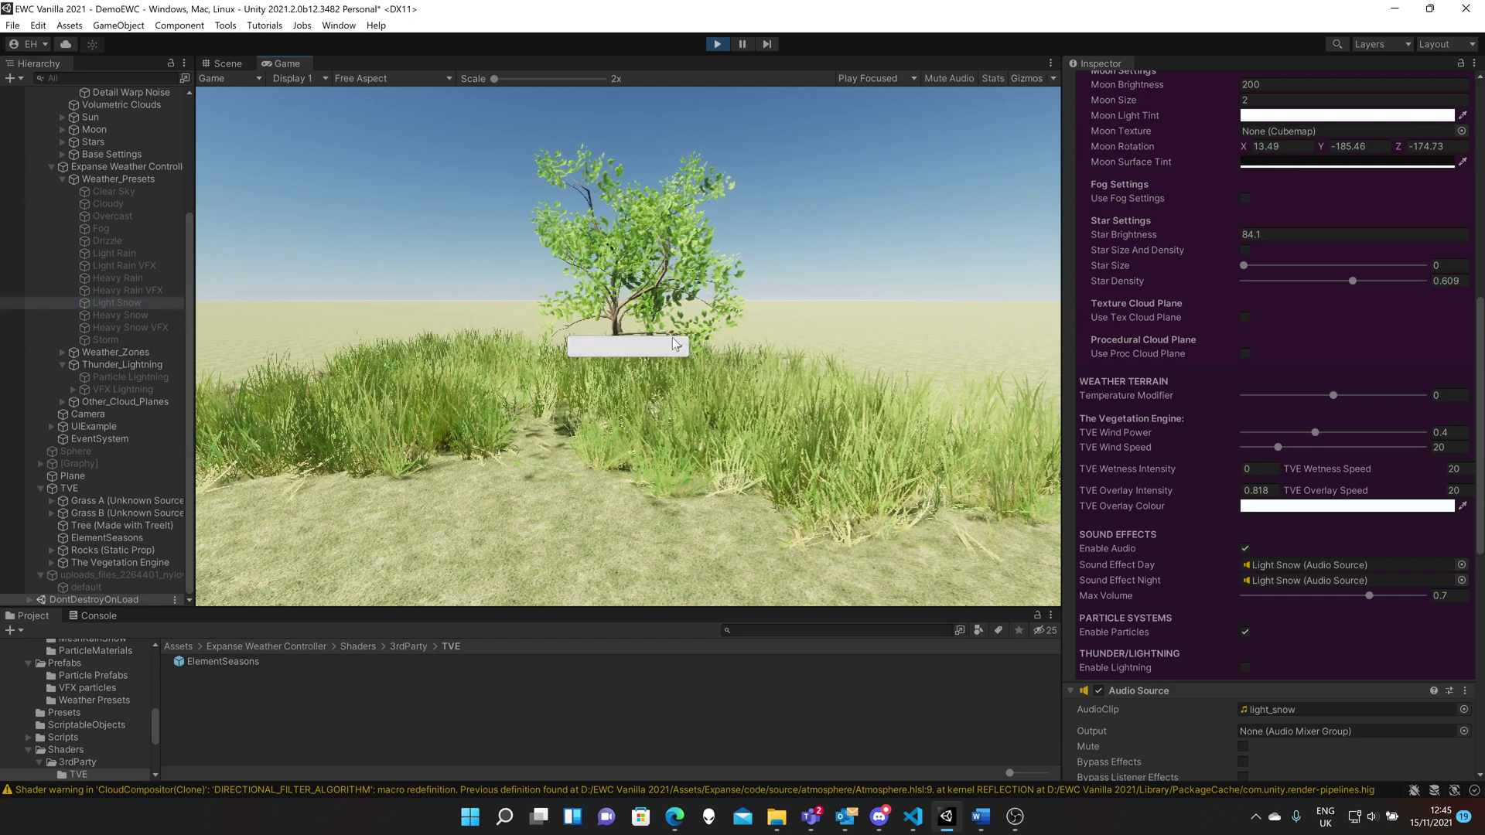
left_click(675, 344)
scroll(661, 449, "down", 3)
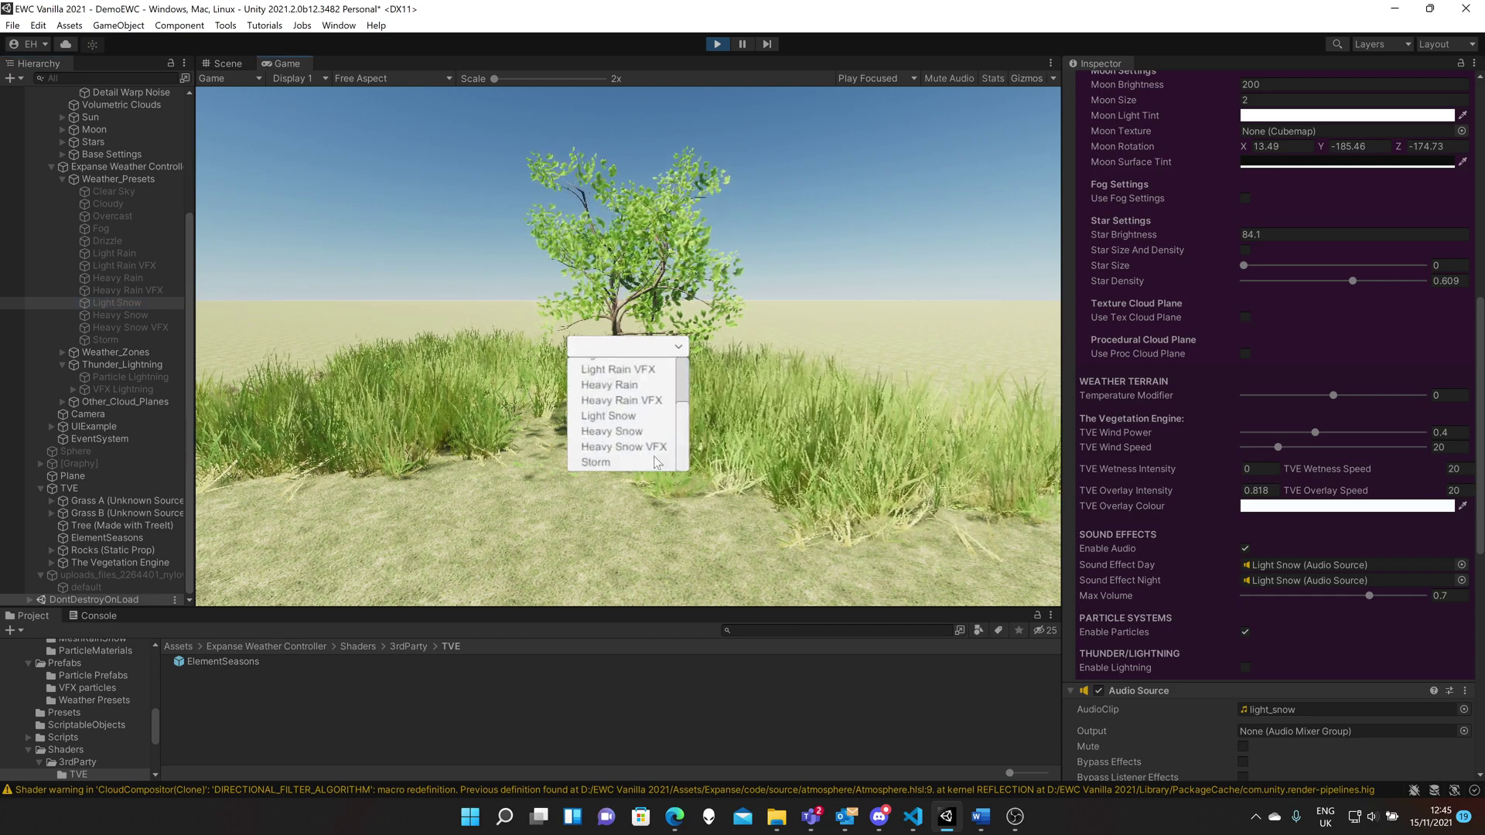
left_click(610, 415)
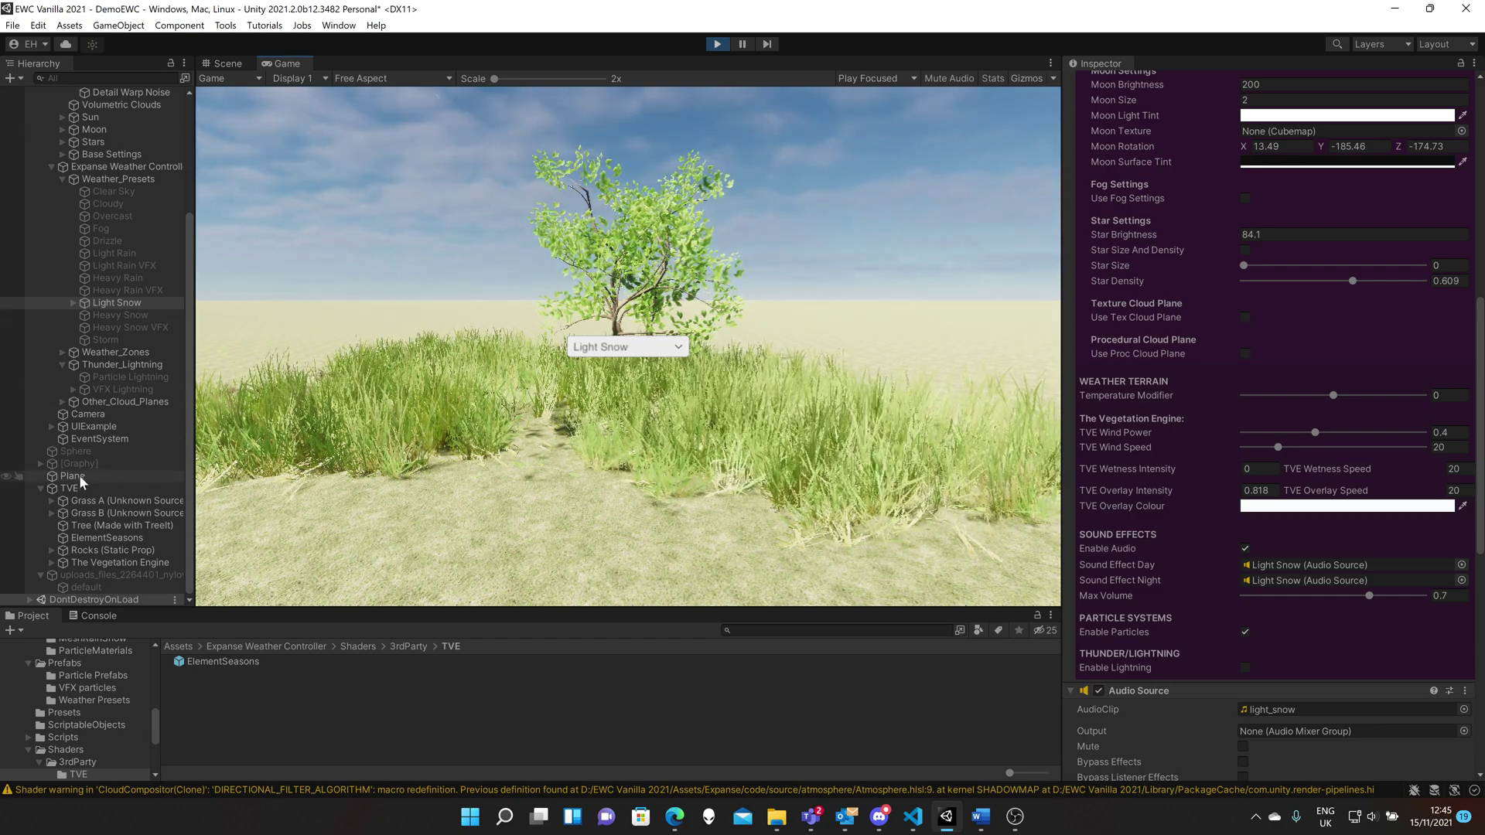
Inspect the Global Overlay object under The Vegetation Engine and watch its Overlay Intensity during the snow transition.
left_click(41, 488)
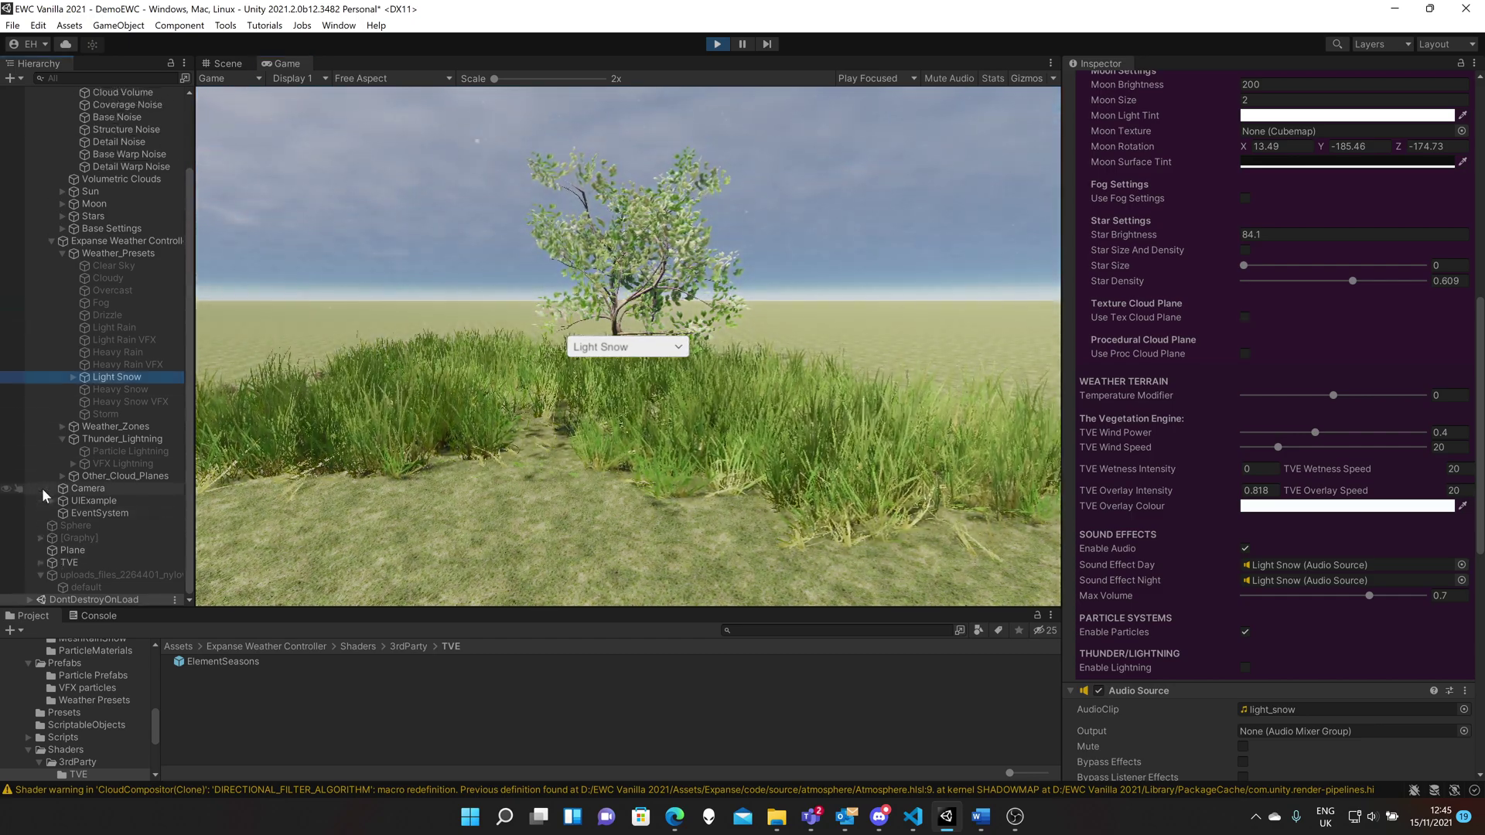
left_click(40, 562)
scroll(136, 521, "down", 1)
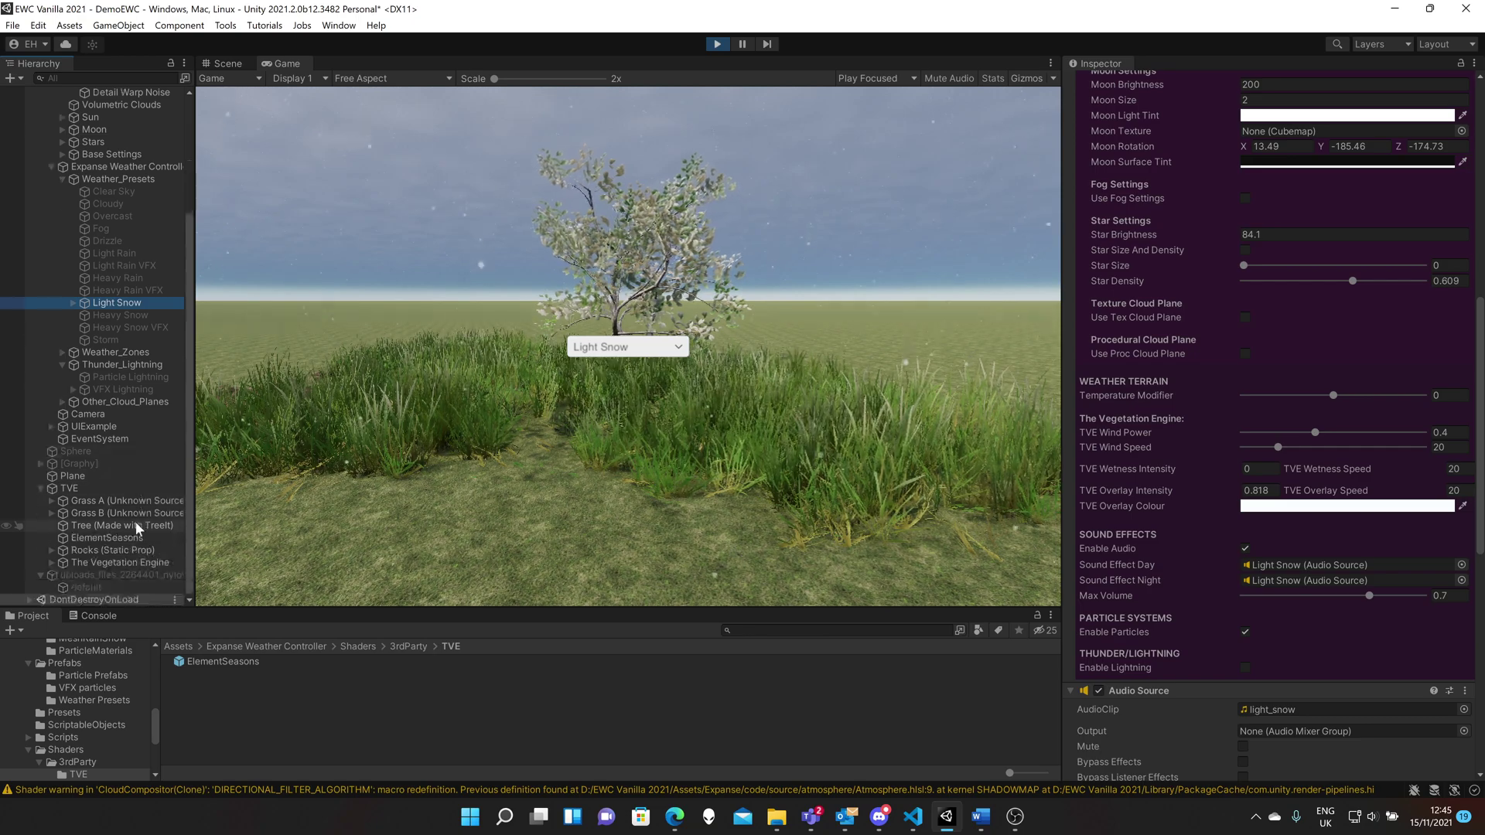
left_click(49, 562)
left_click(101, 499)
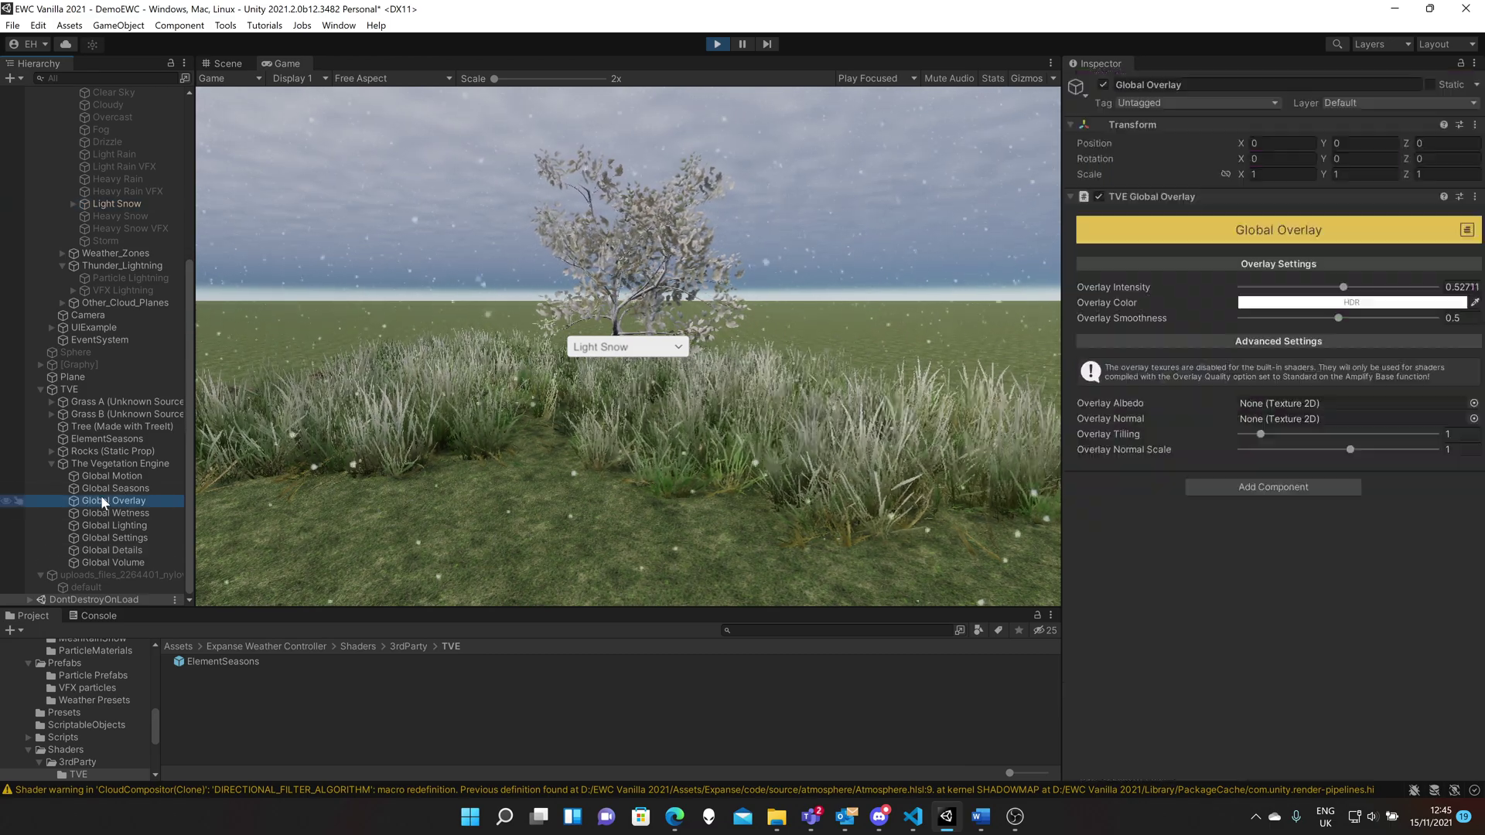
left_click_drag(1359, 289, 1392, 288)
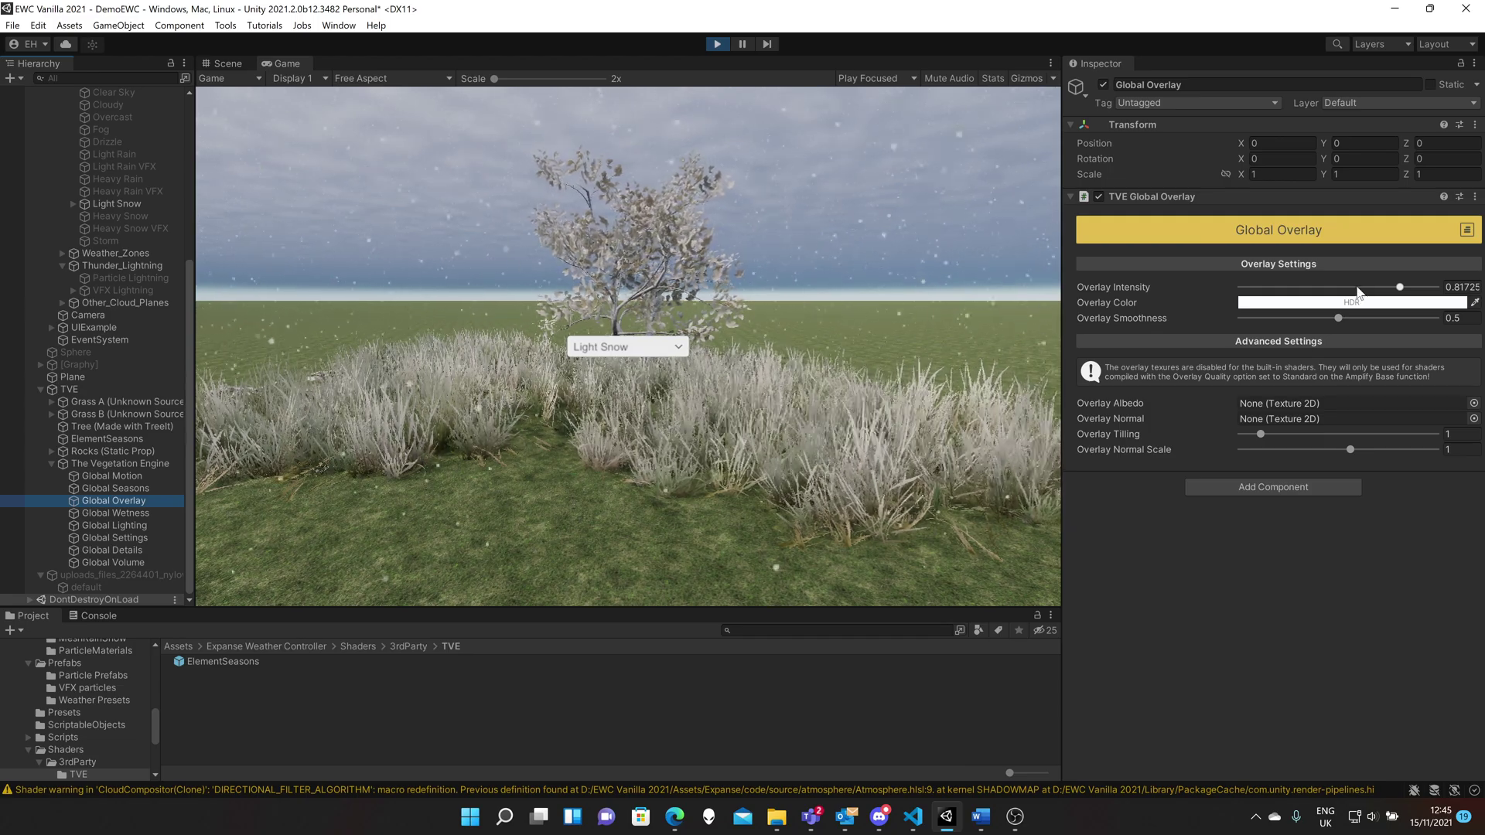
Switch the running scene's weather from Light Snow to Cloudy.
left_click(678, 350)
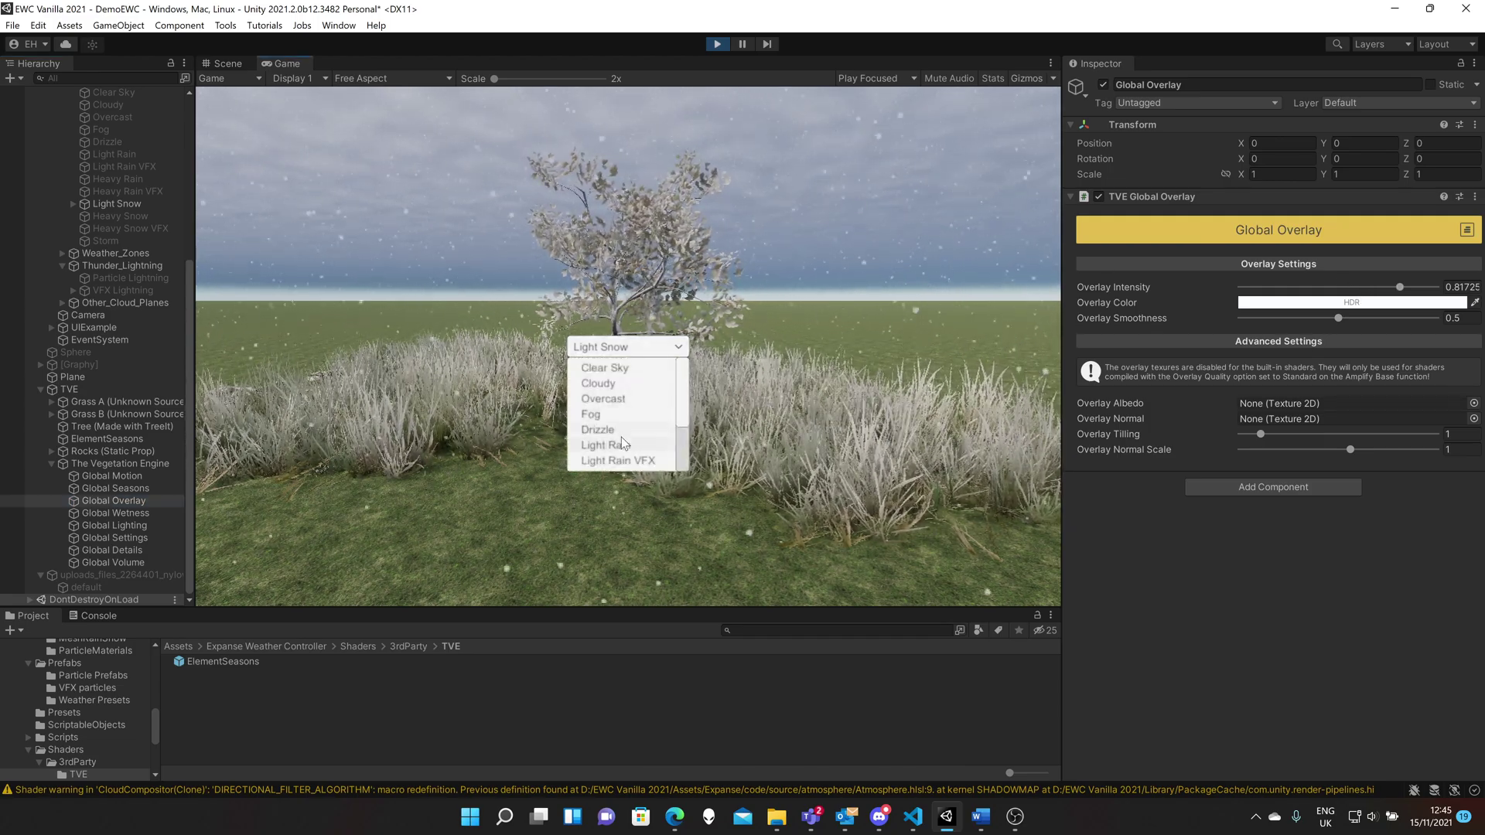
left_click(611, 384)
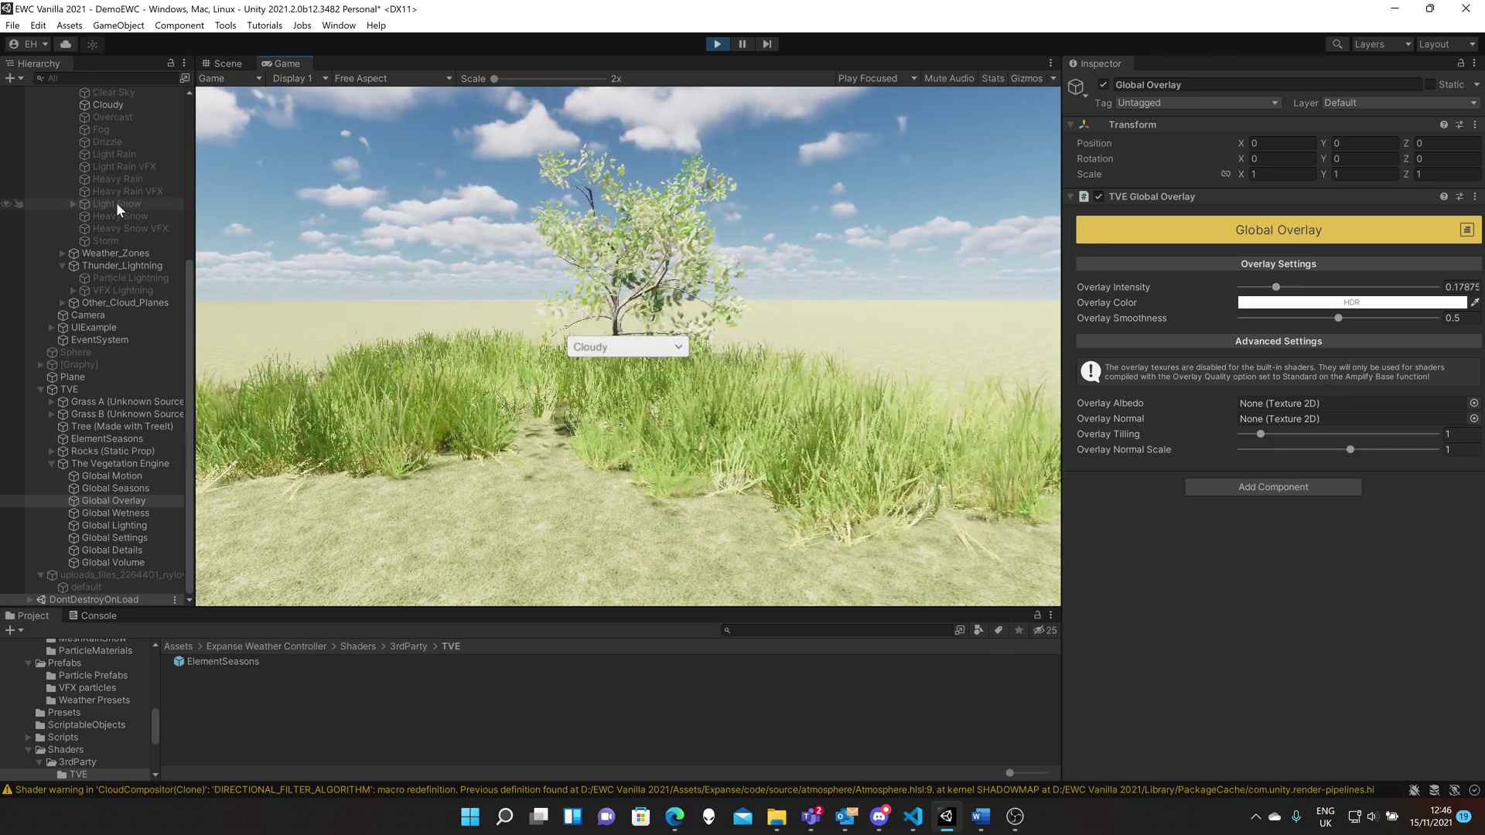
Review the Light Rain preset's Vegetation Engine wind, wetness and overlay settings and switch the running scene's weather to Light Rain.
left_click(104, 153)
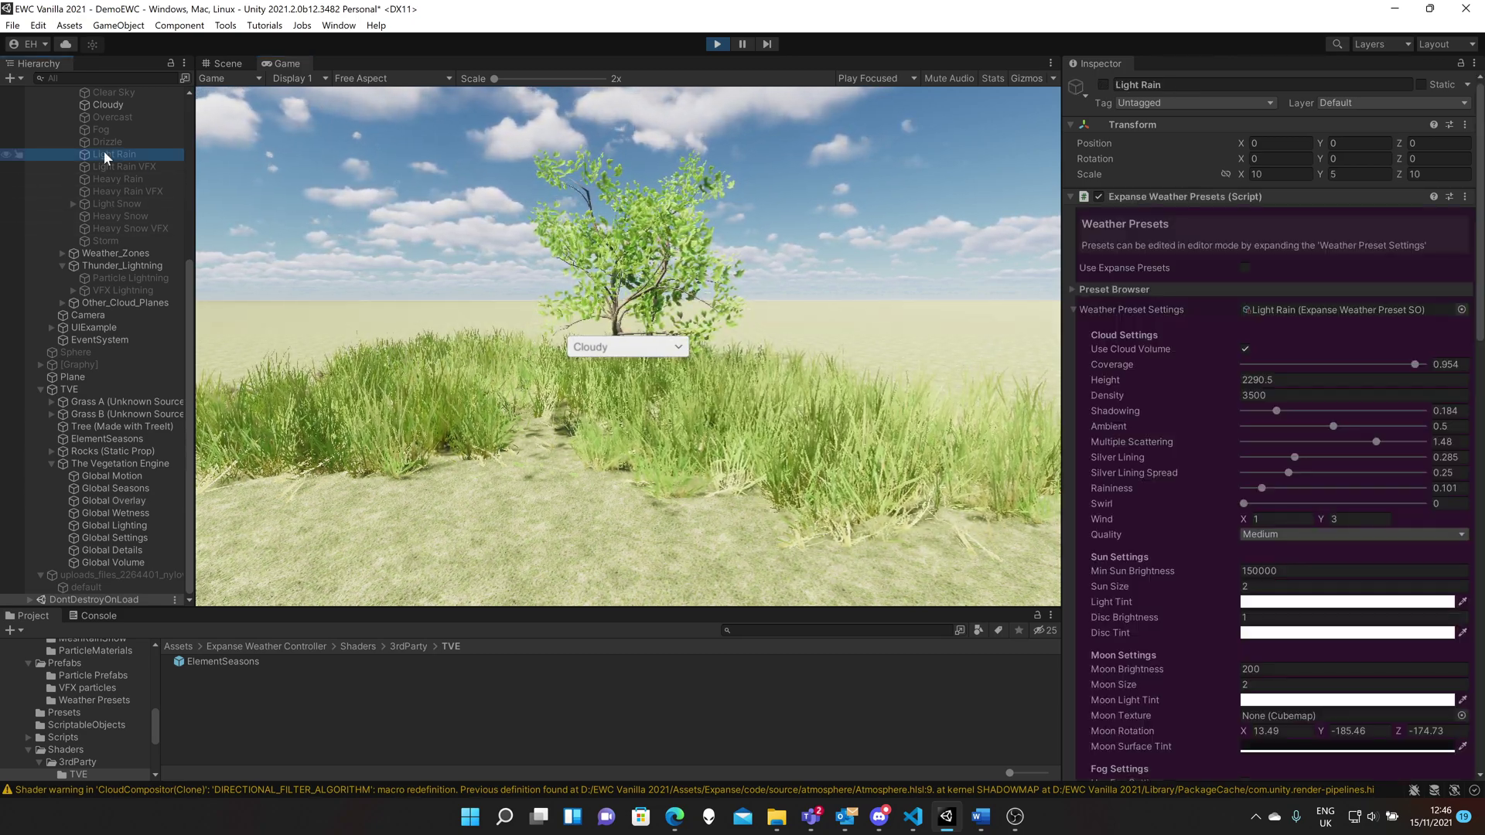
scroll(1222, 530, "down", 10)
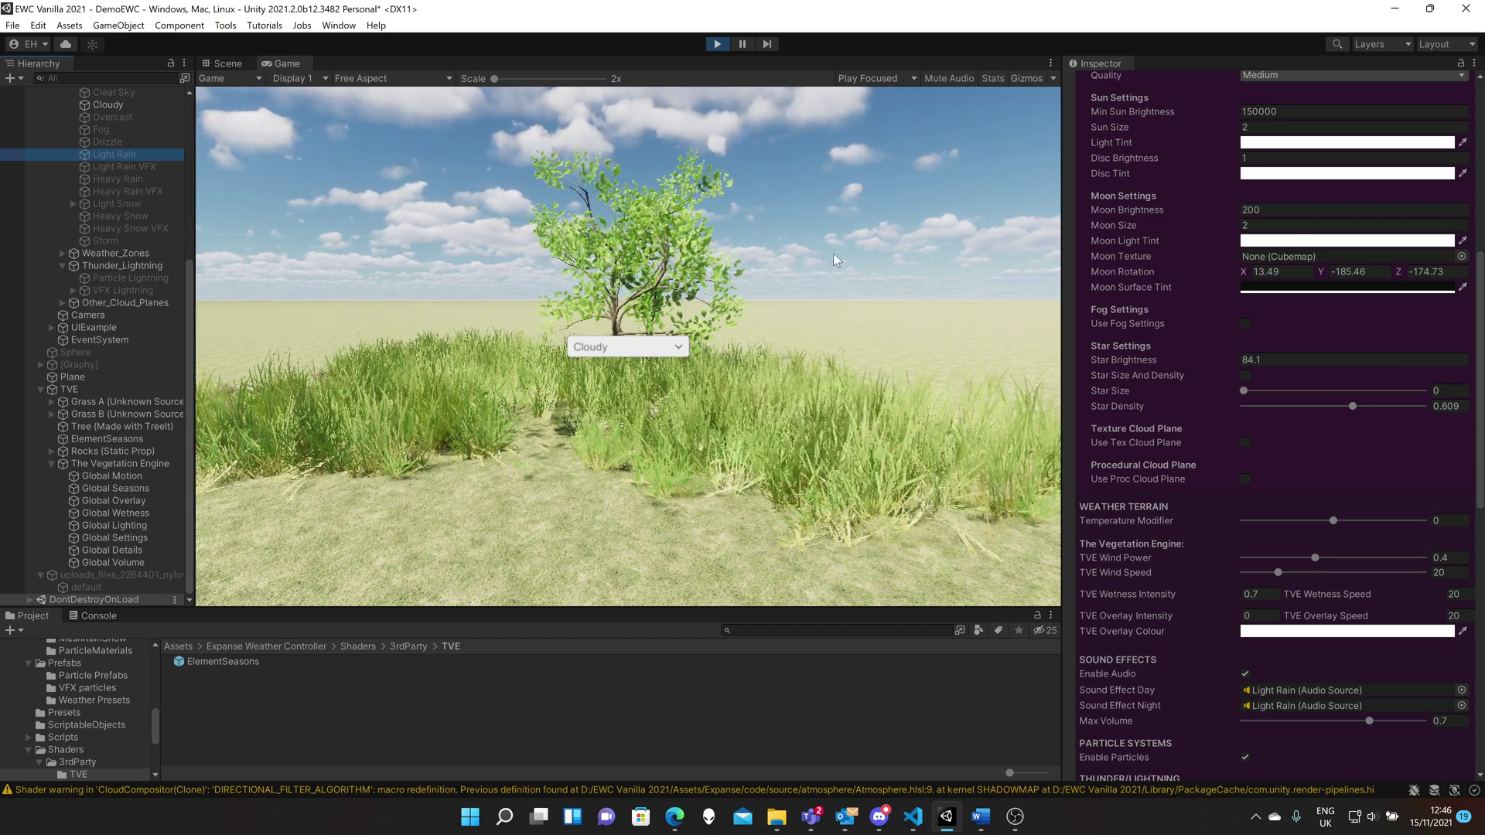
left_click(679, 346)
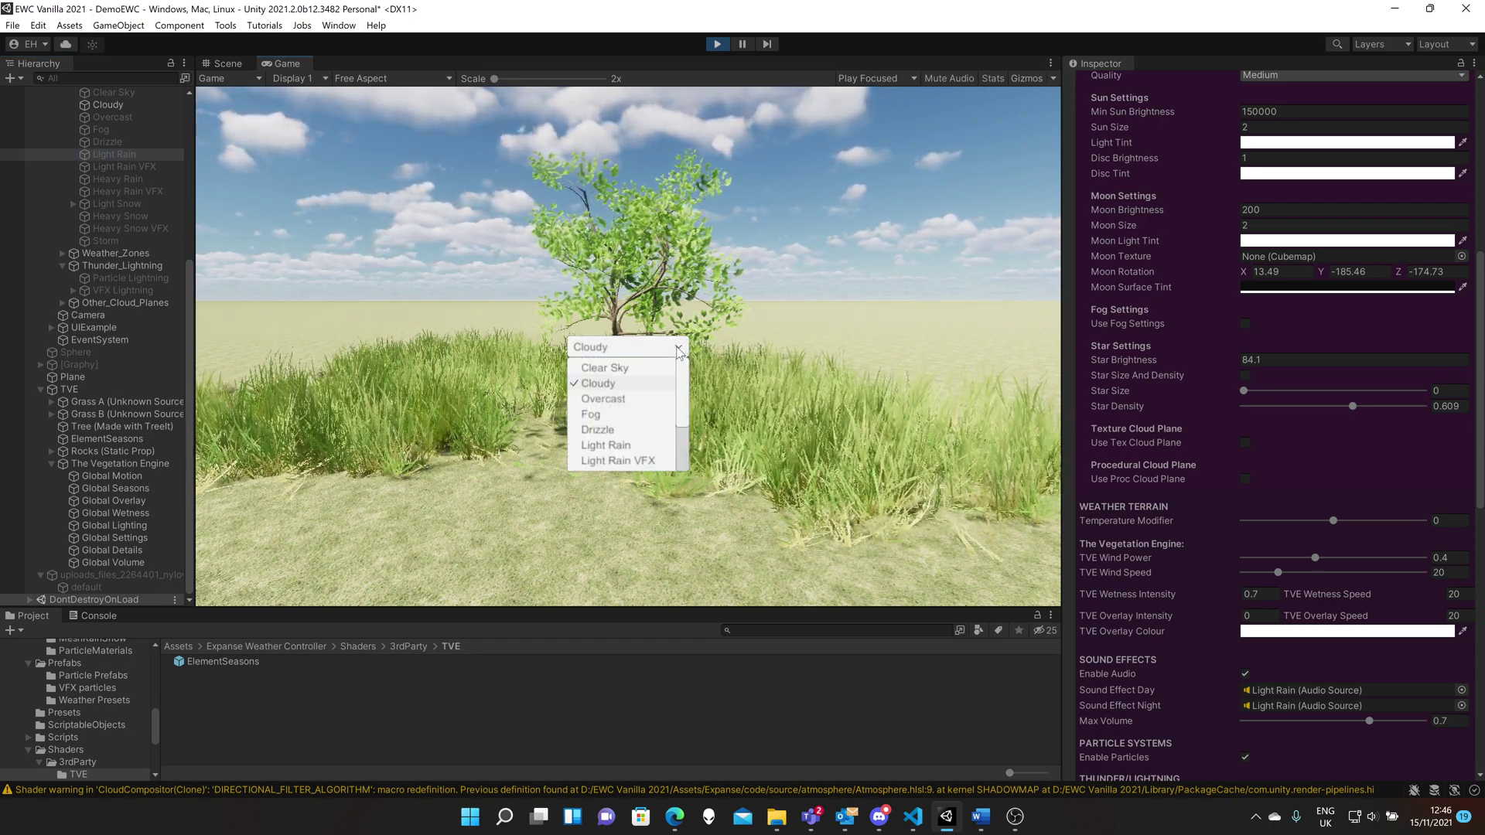
left_click(597, 446)
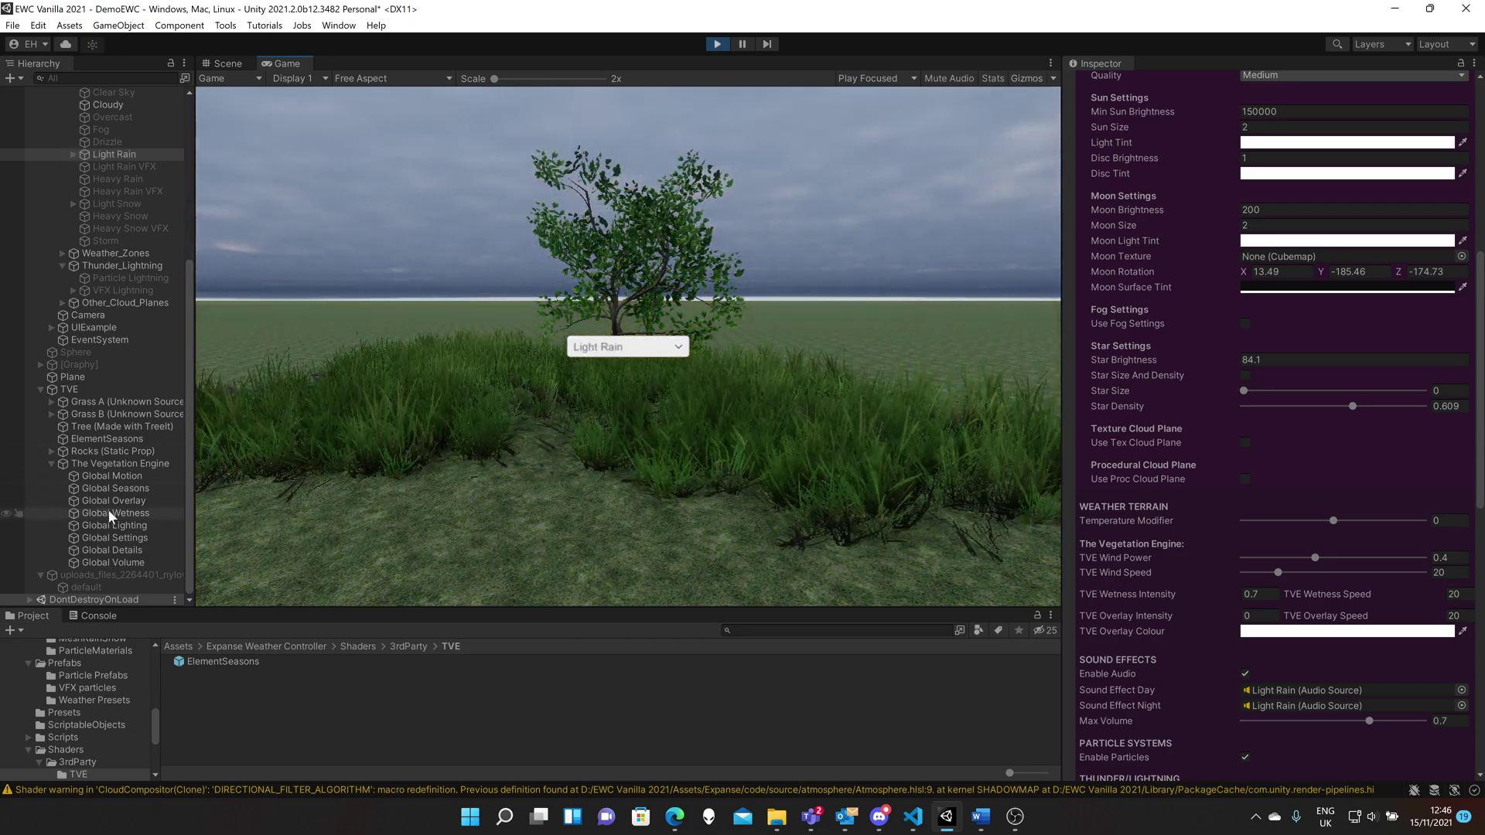
Inspect the Global Wetness object and watch its Wetness value during the rain transition, viewing the grass up close in the Scene view.
left_click(120, 512)
right_click_drag(628, 347, 662, 368)
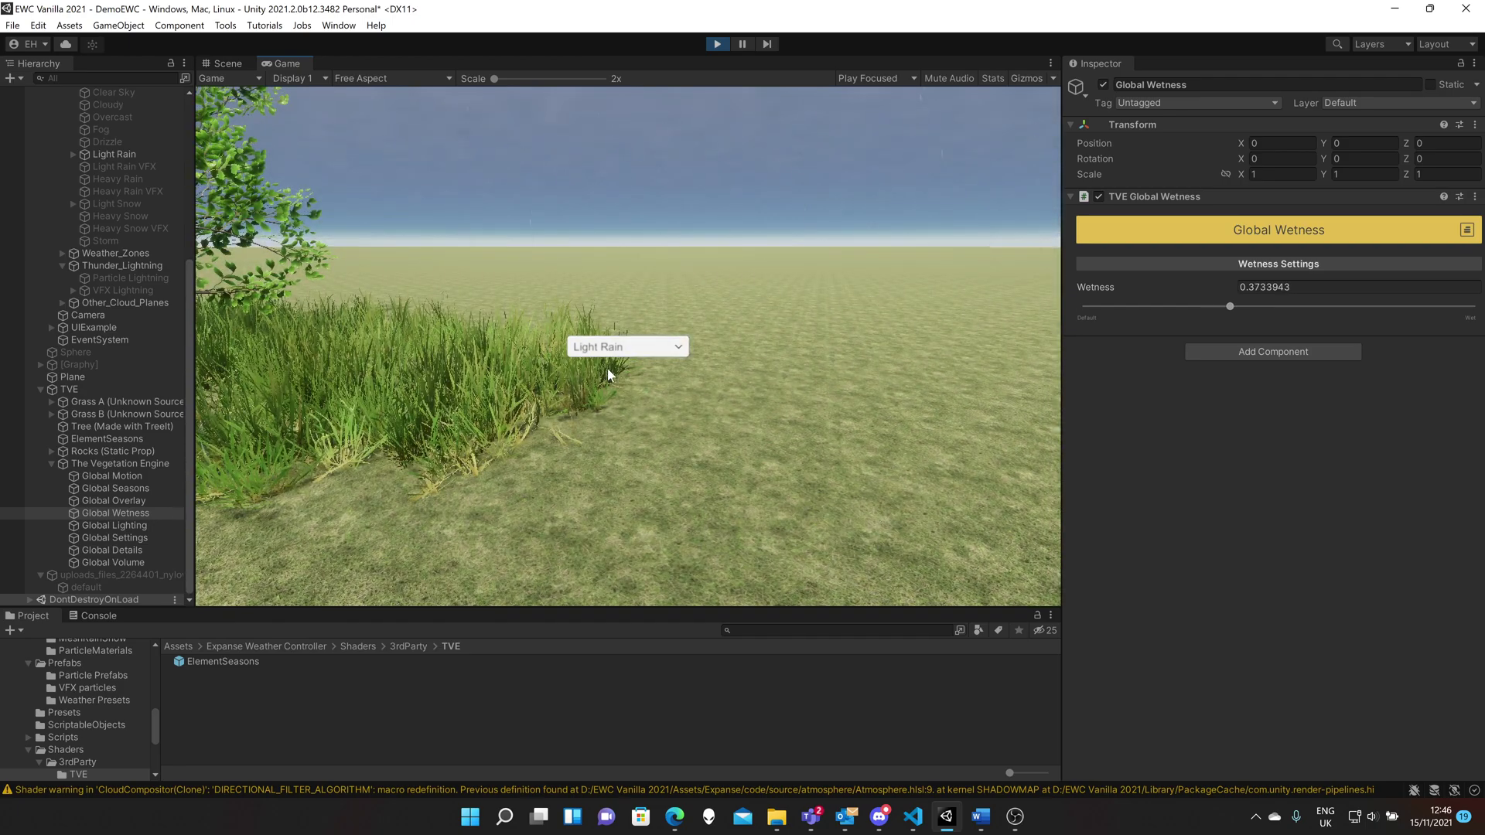
left_click(226, 62)
right_click_drag(753, 440, 452, 474)
right_click_drag(545, 493, 534, 474)
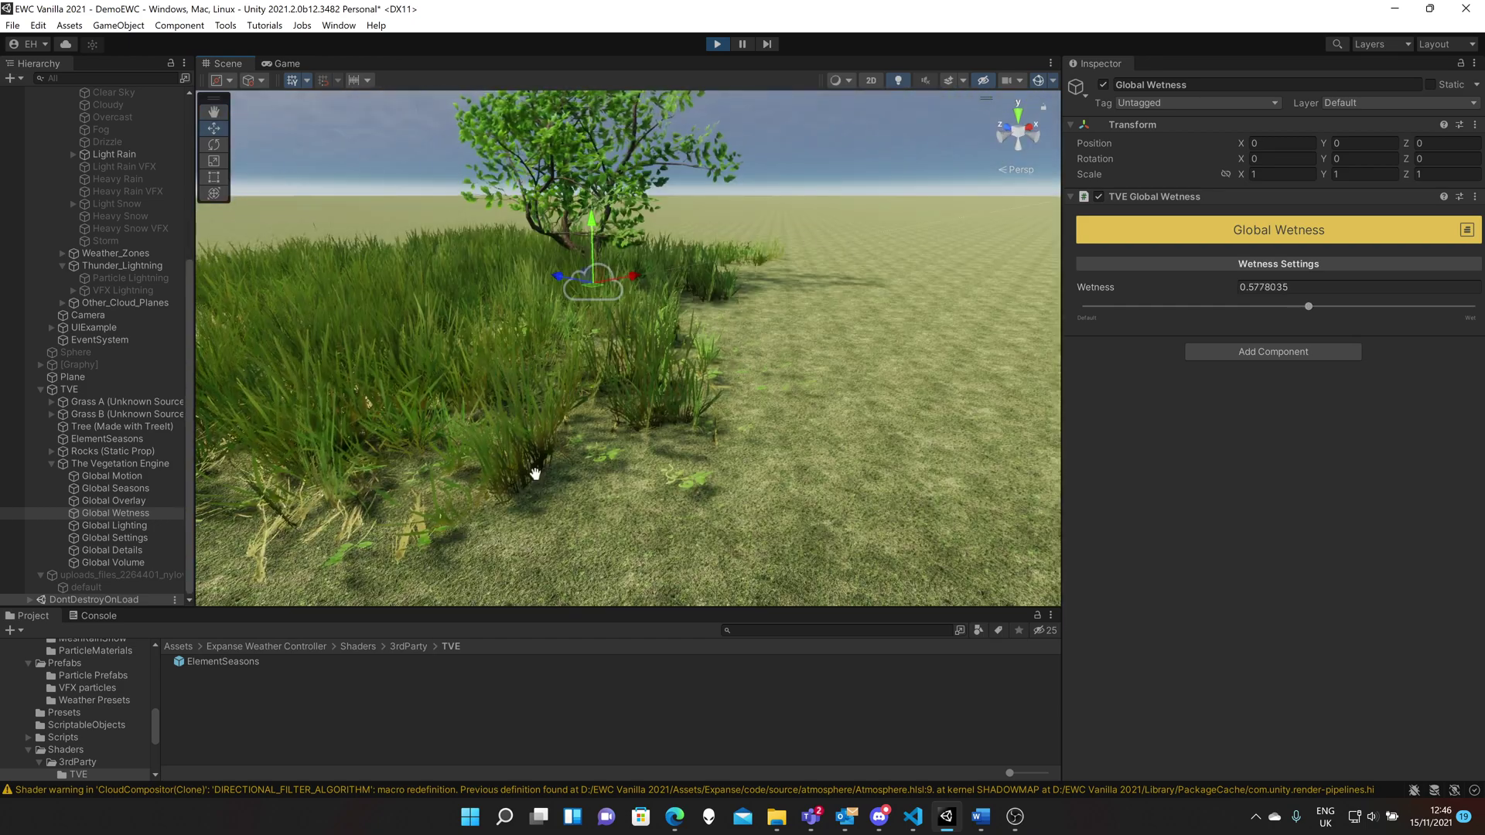
scroll(534, 467, "down", 3)
scroll(536, 462, "up", 4)
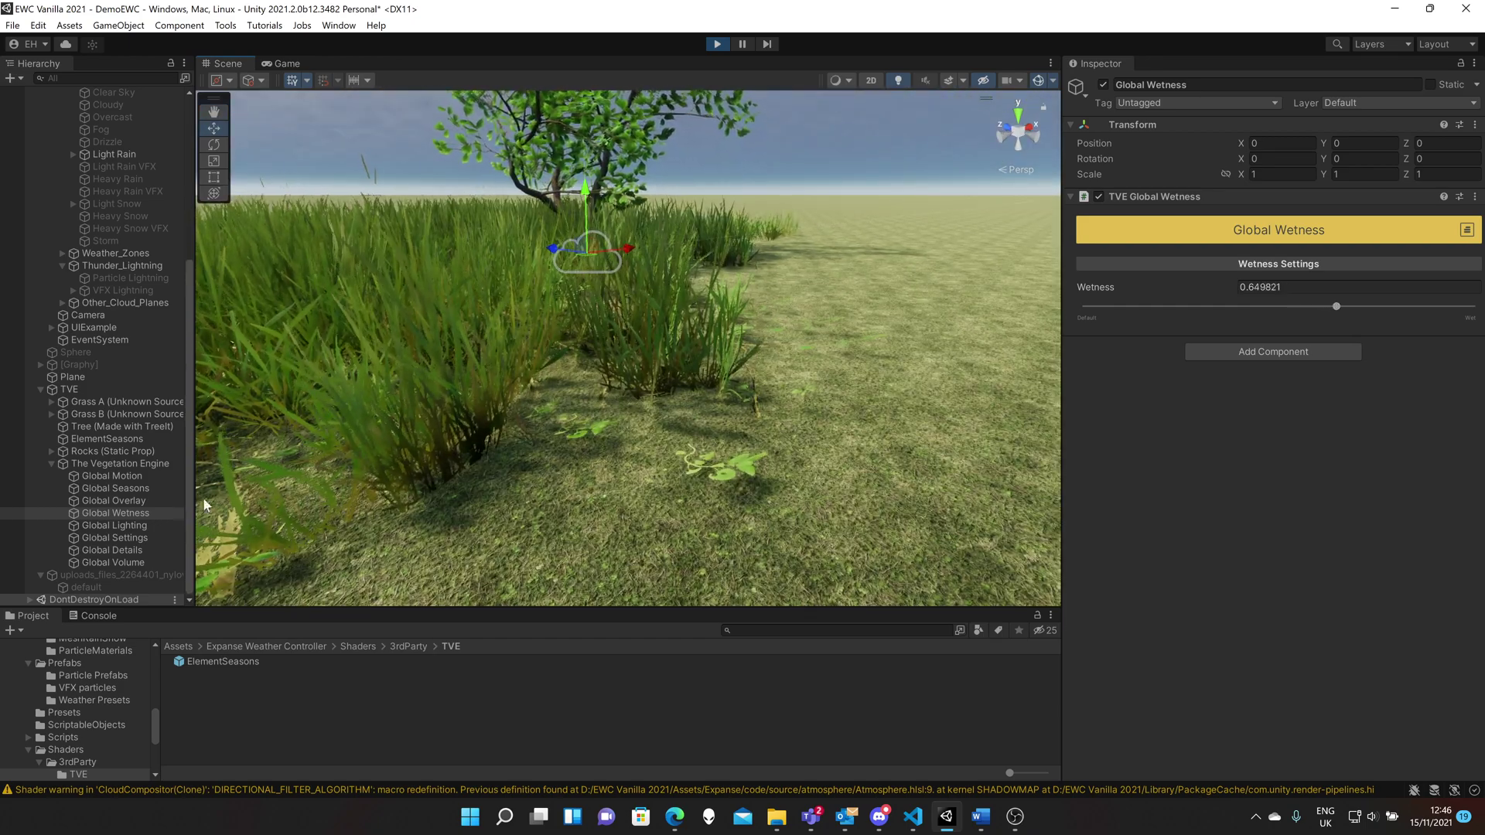
Deactivate the ground Plane object and examine the rain-soaked rocks beneath the grass up close.
left_click(77, 376)
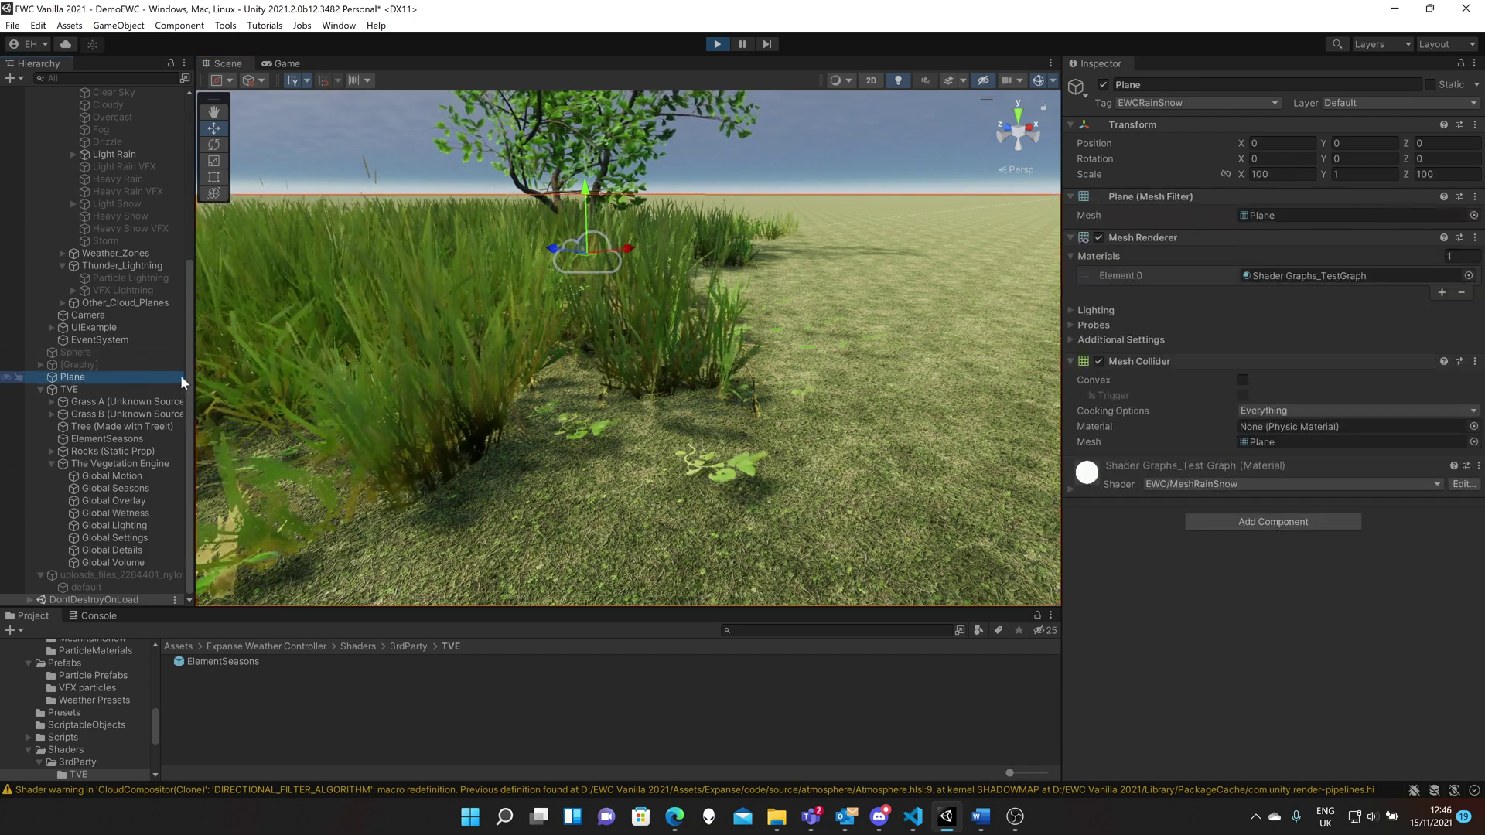
left_click(1103, 85)
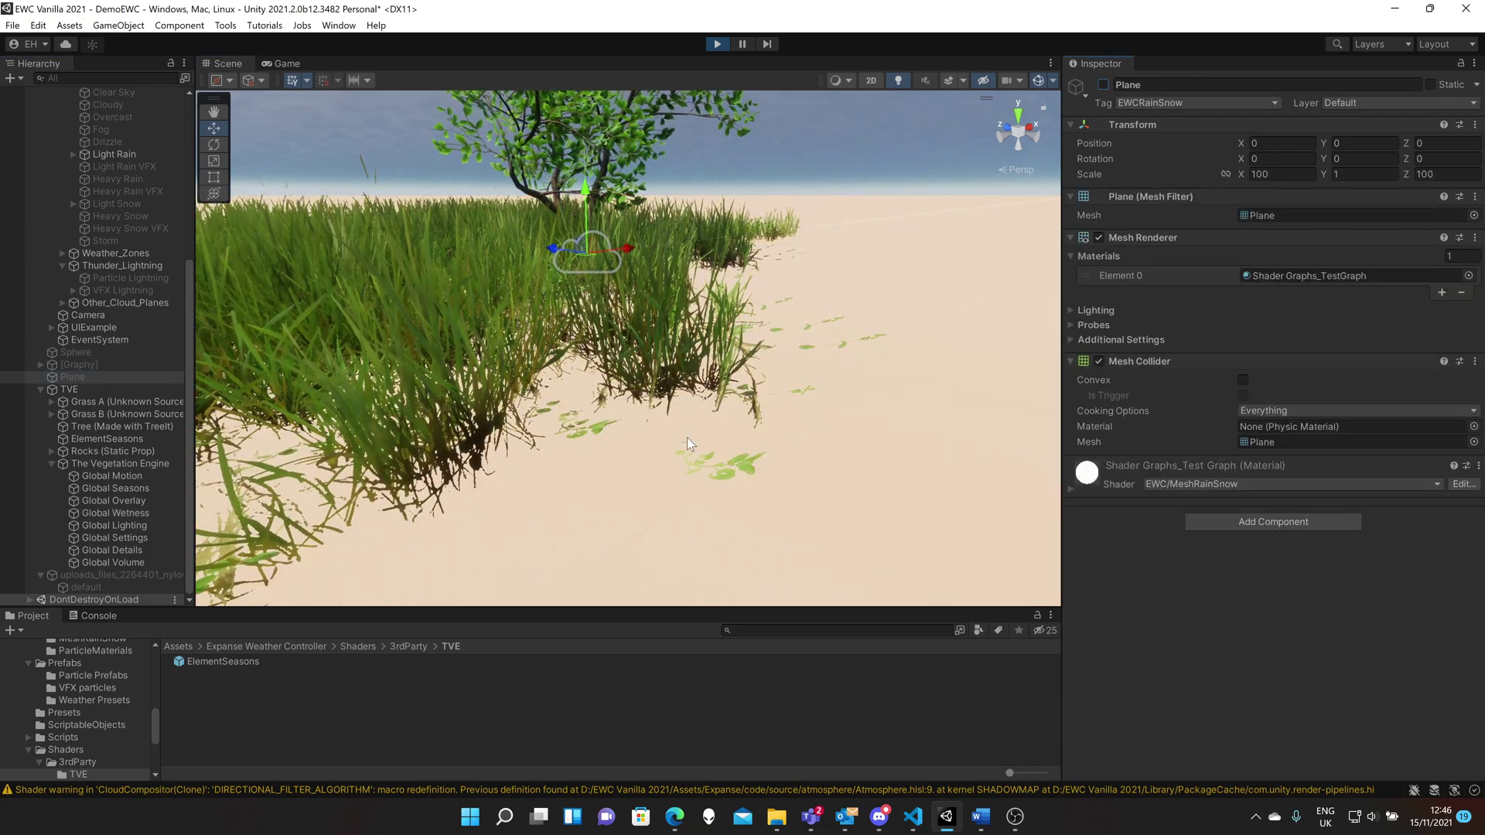
scroll(762, 425, "up", 5)
middle_click_drag(771, 421, 802, 479)
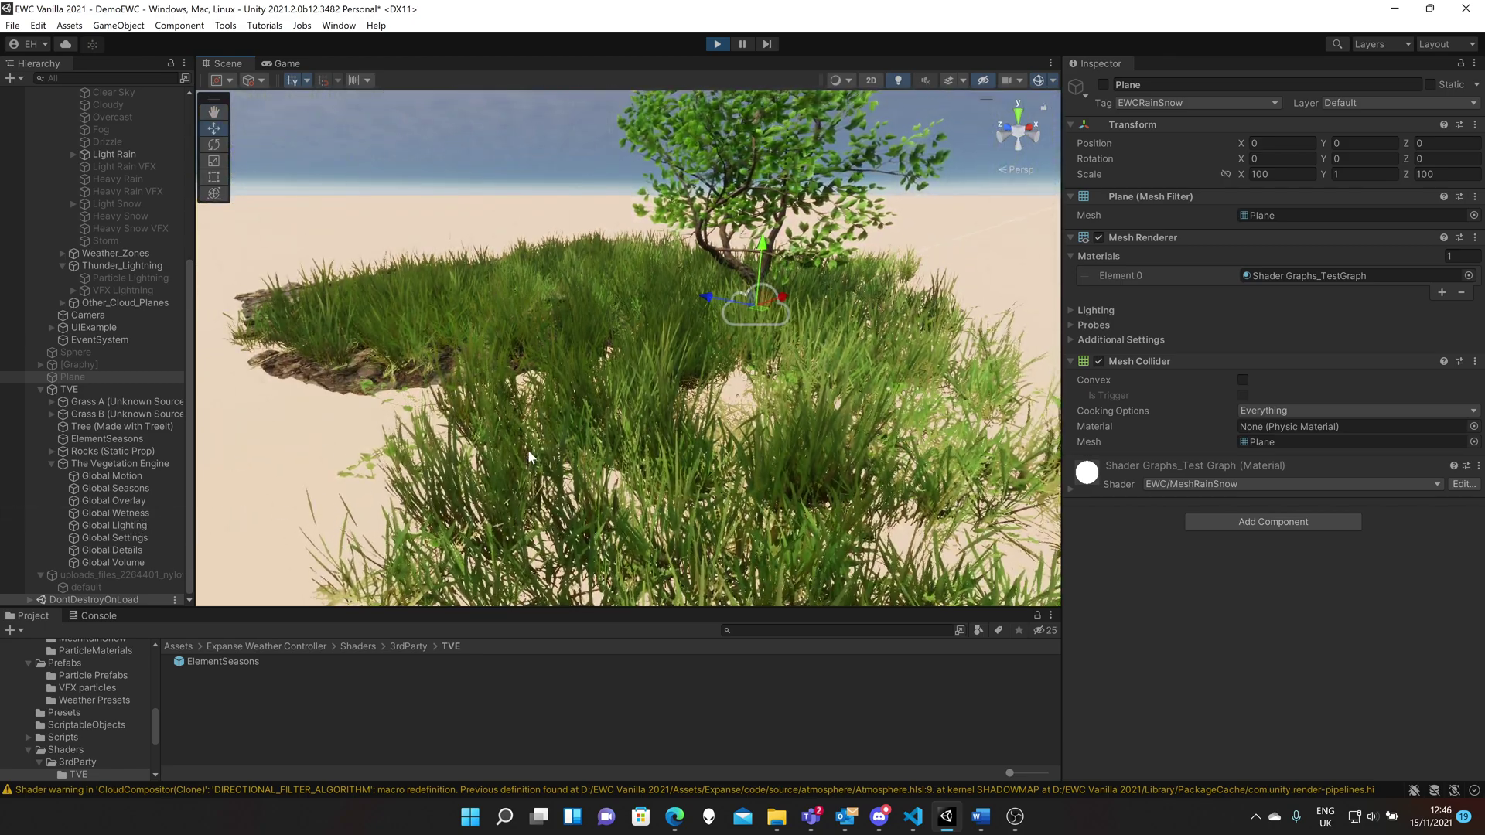
scroll(503, 444, "down", 2)
middle_click_drag(456, 413, 494, 457)
scroll(495, 451, "up", 6)
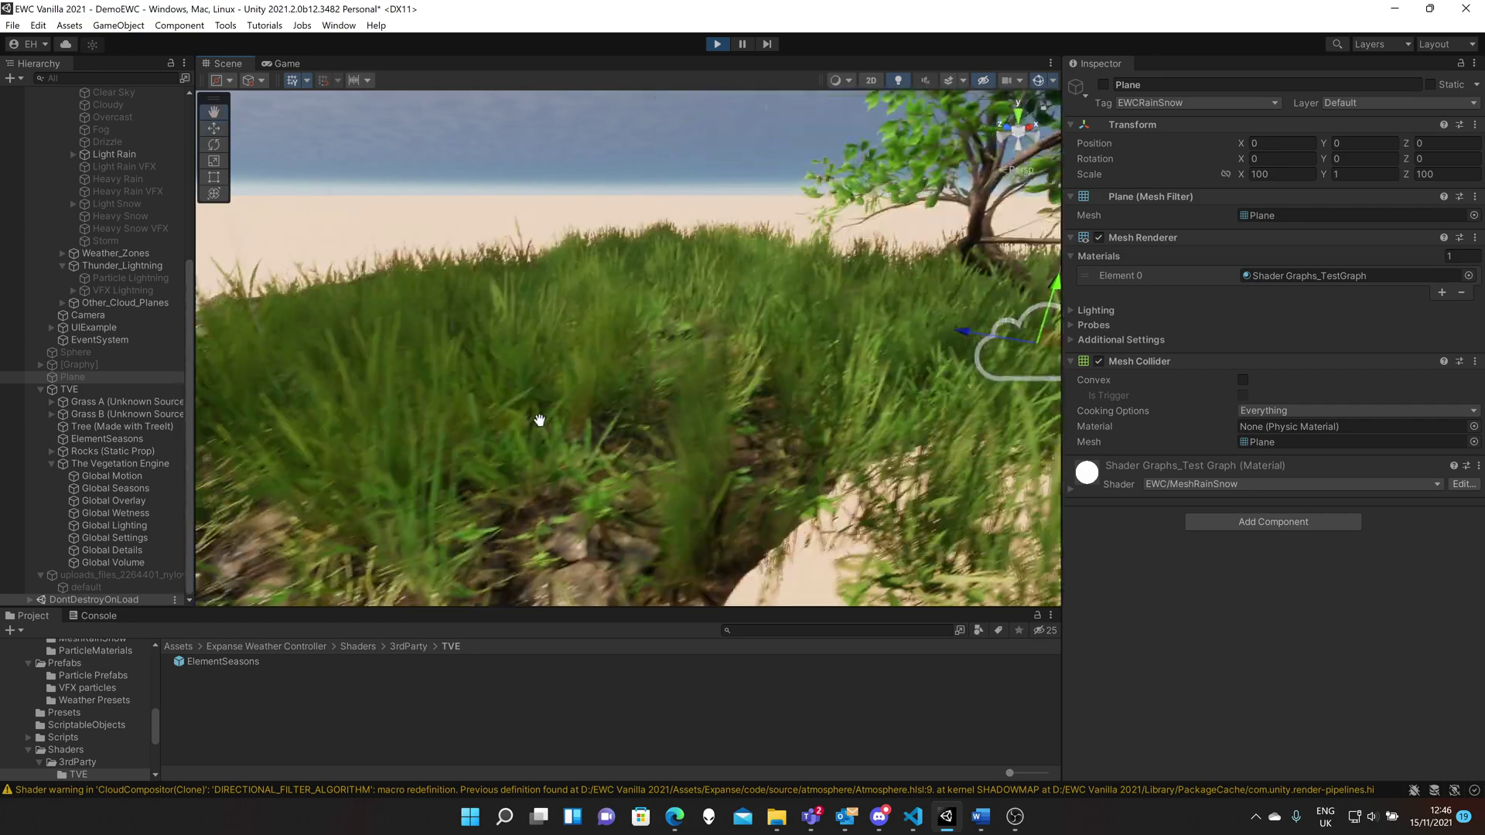
scroll(556, 408, "up", 5)
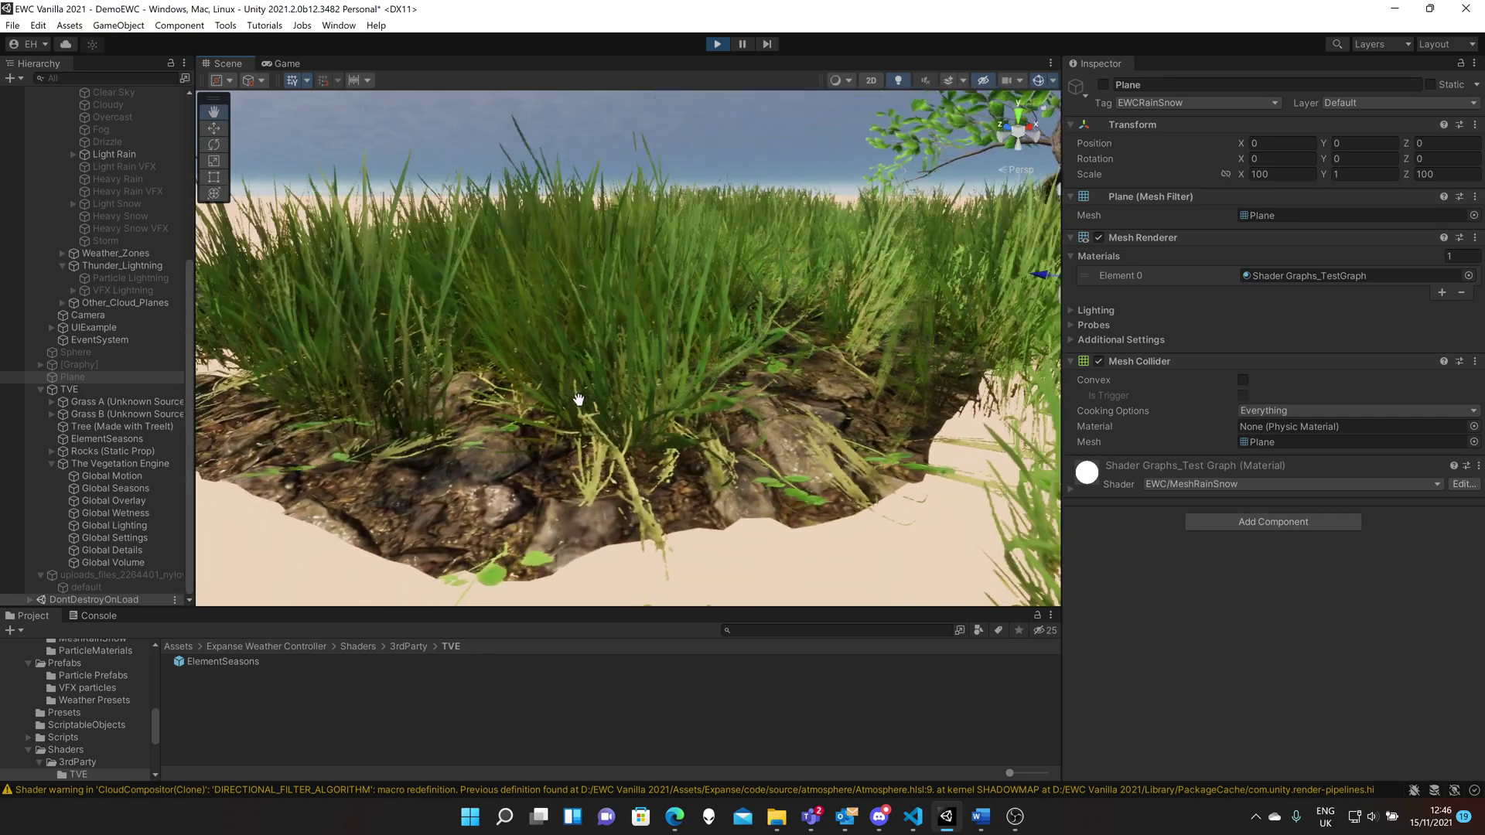
scroll(576, 394, "up", 6)
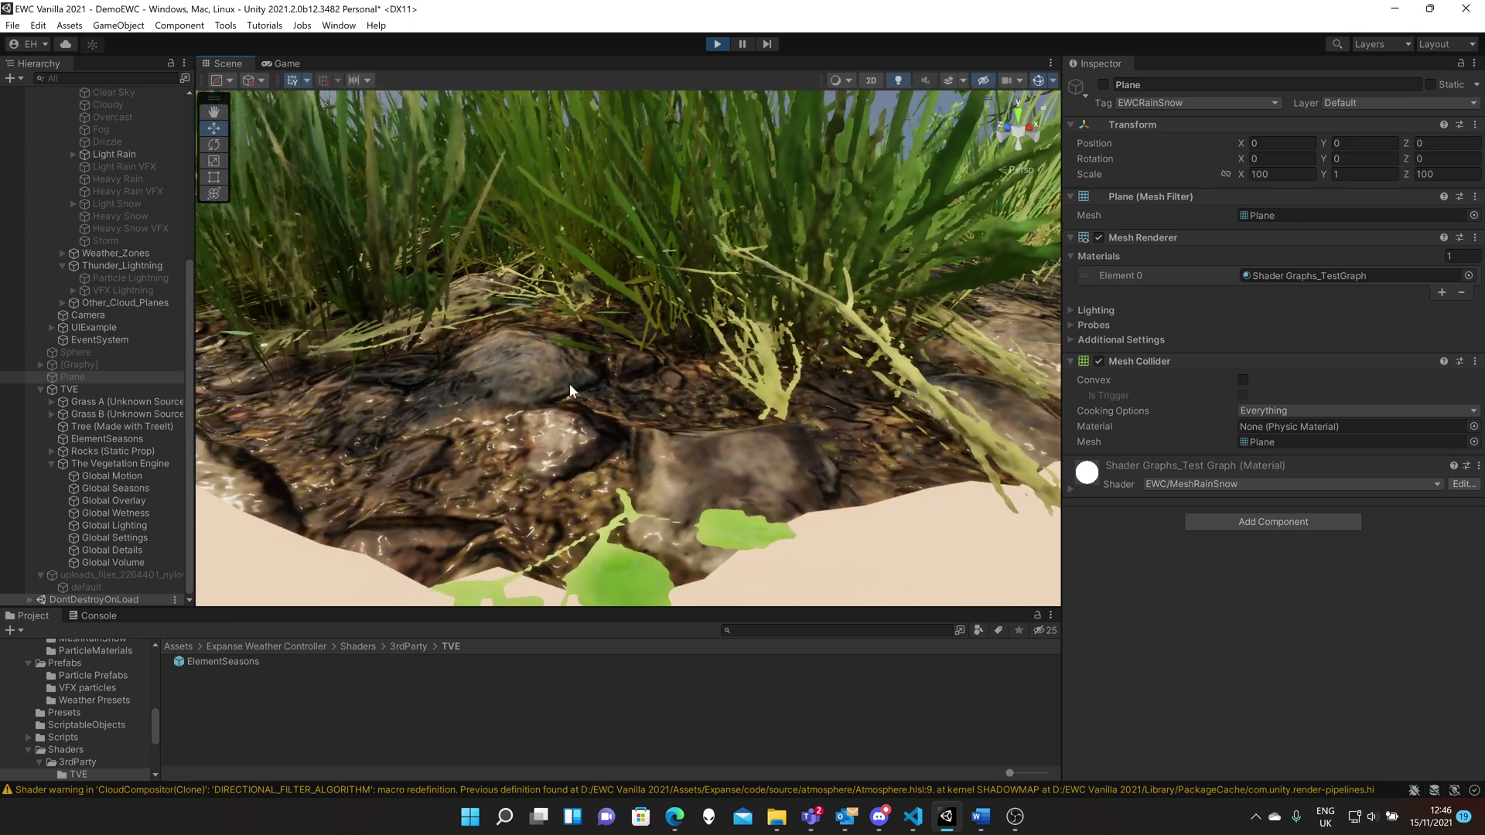
Switch the running scene's weather from Light Rain to Cloudy in the Game view.
left_click(282, 62)
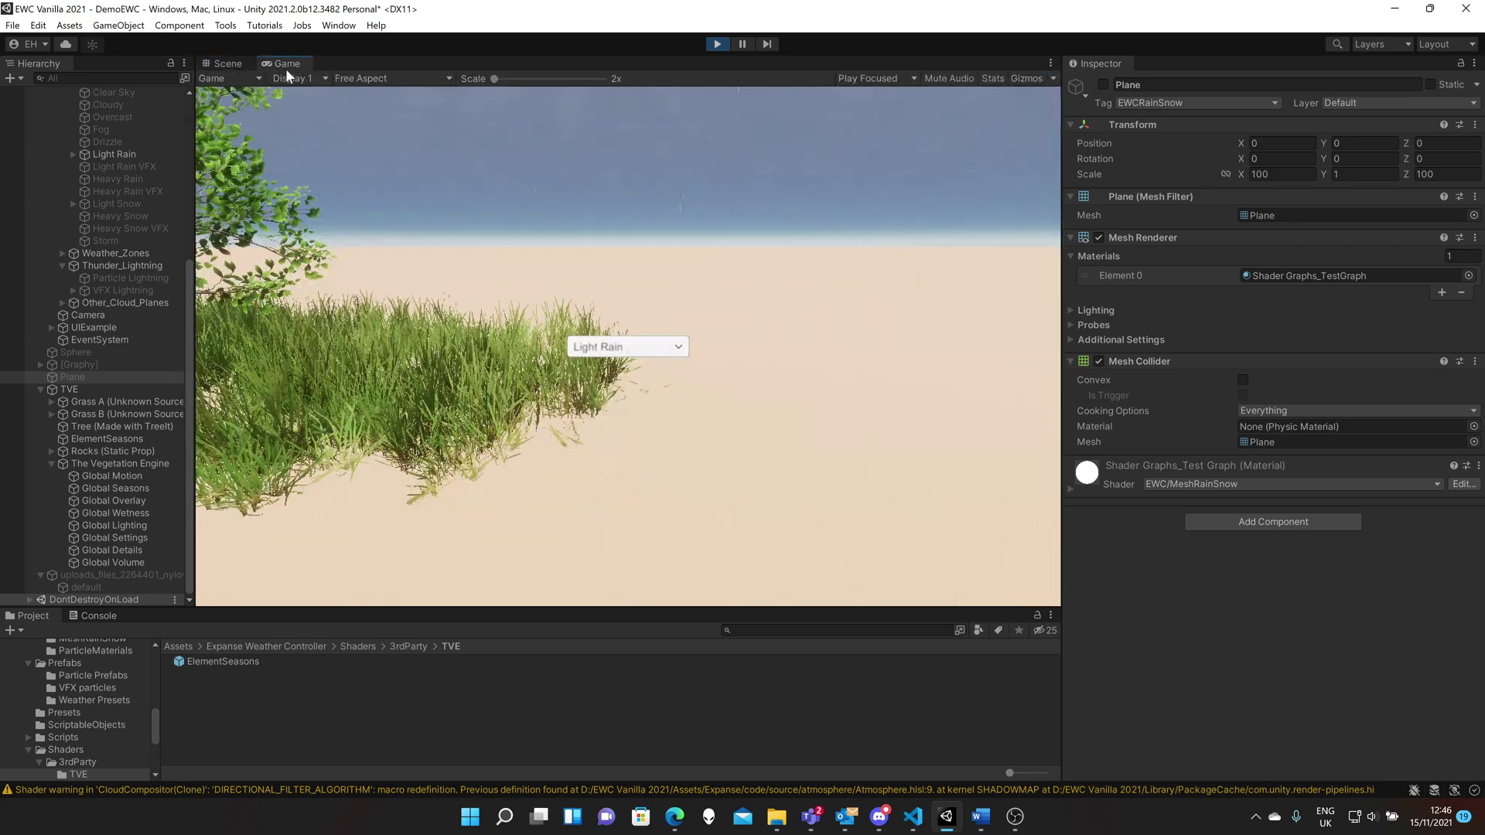
left_click(665, 346)
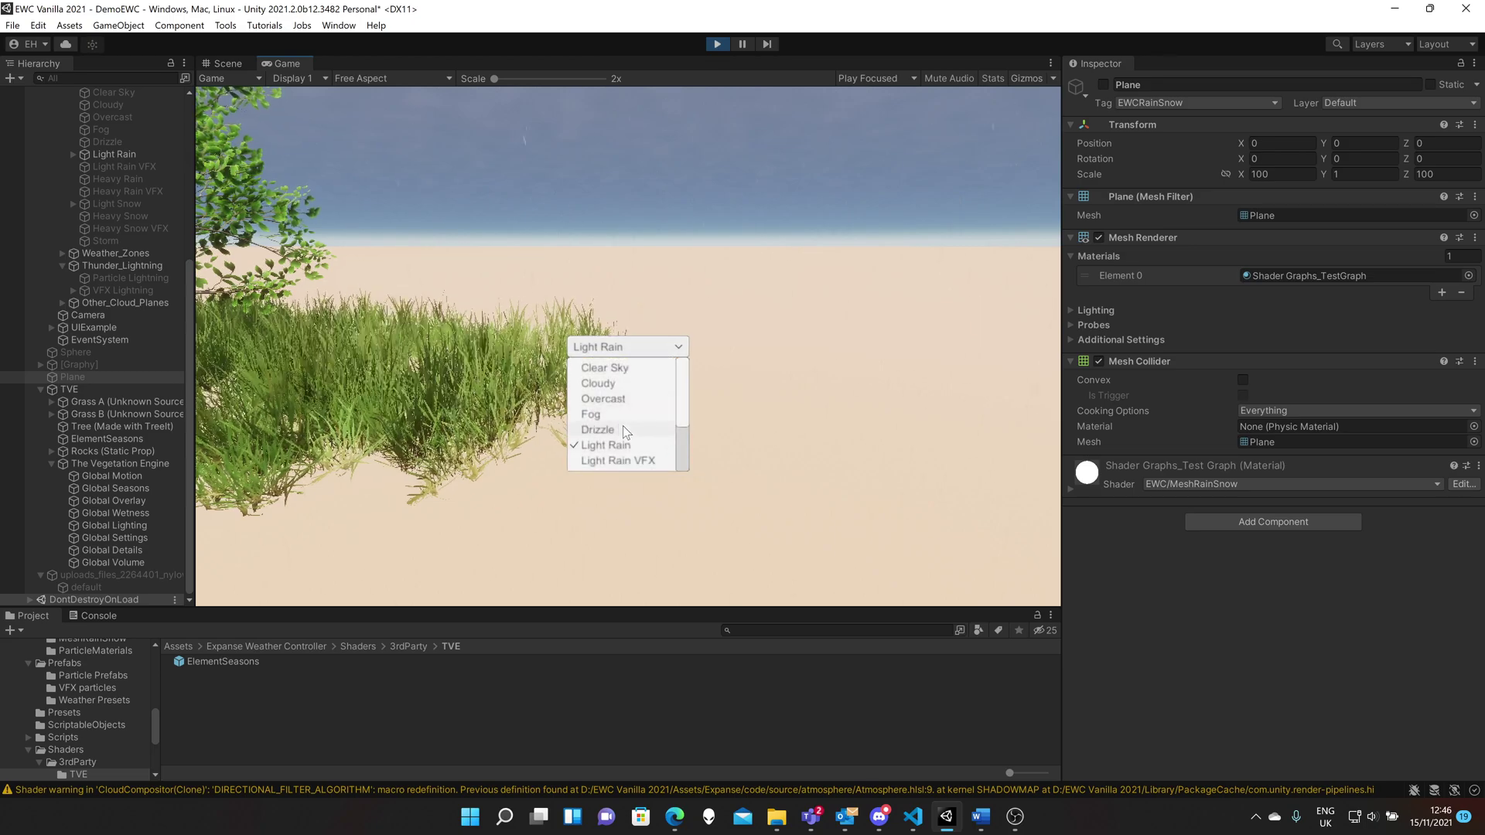
left_click(596, 384)
Watch the Global Wetness object's Wetness value and the rocks in the Scene view as the ground dries.
left_click(223, 64)
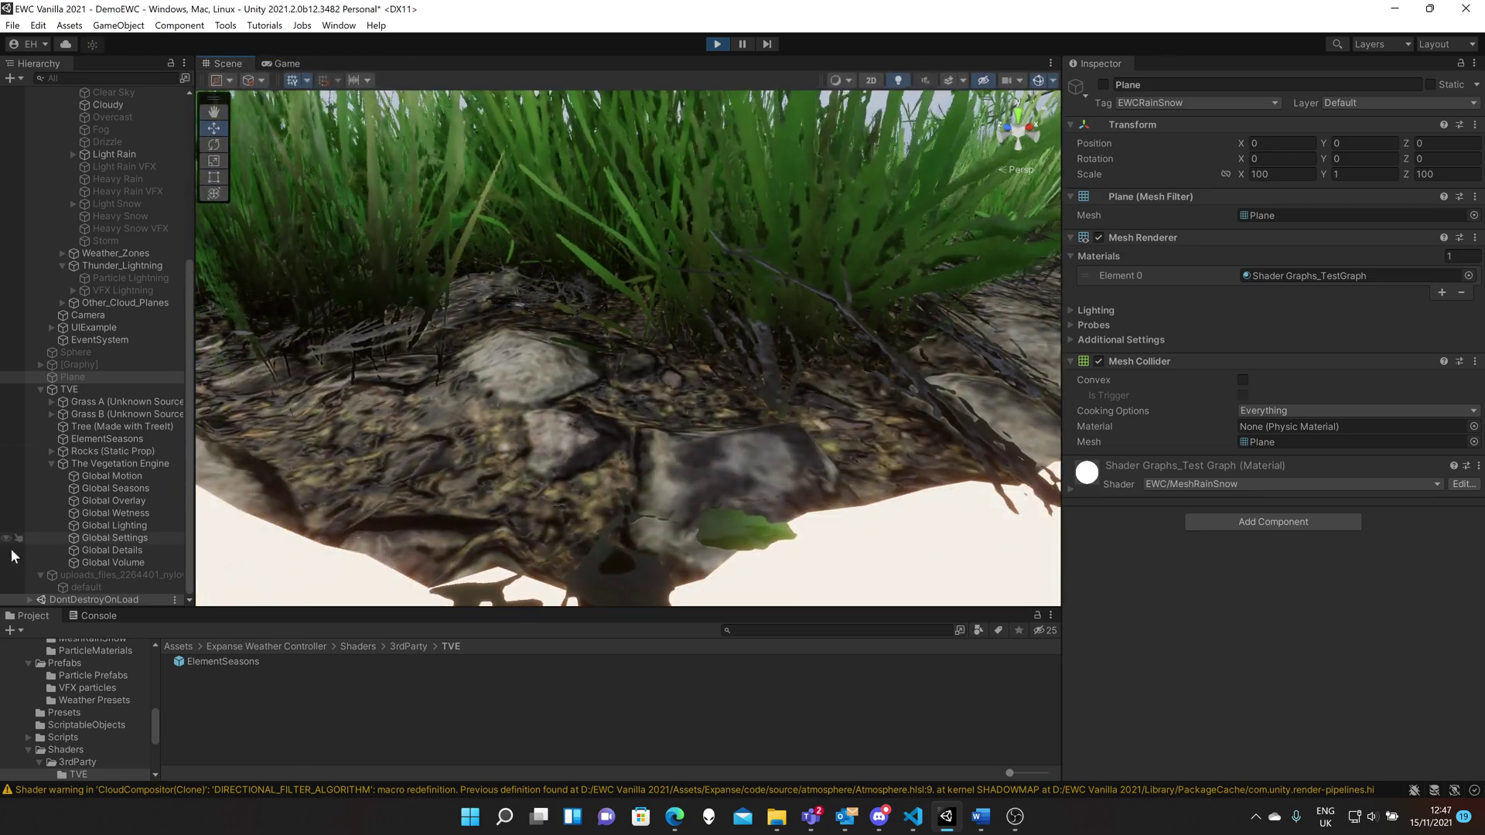
left_click(103, 513)
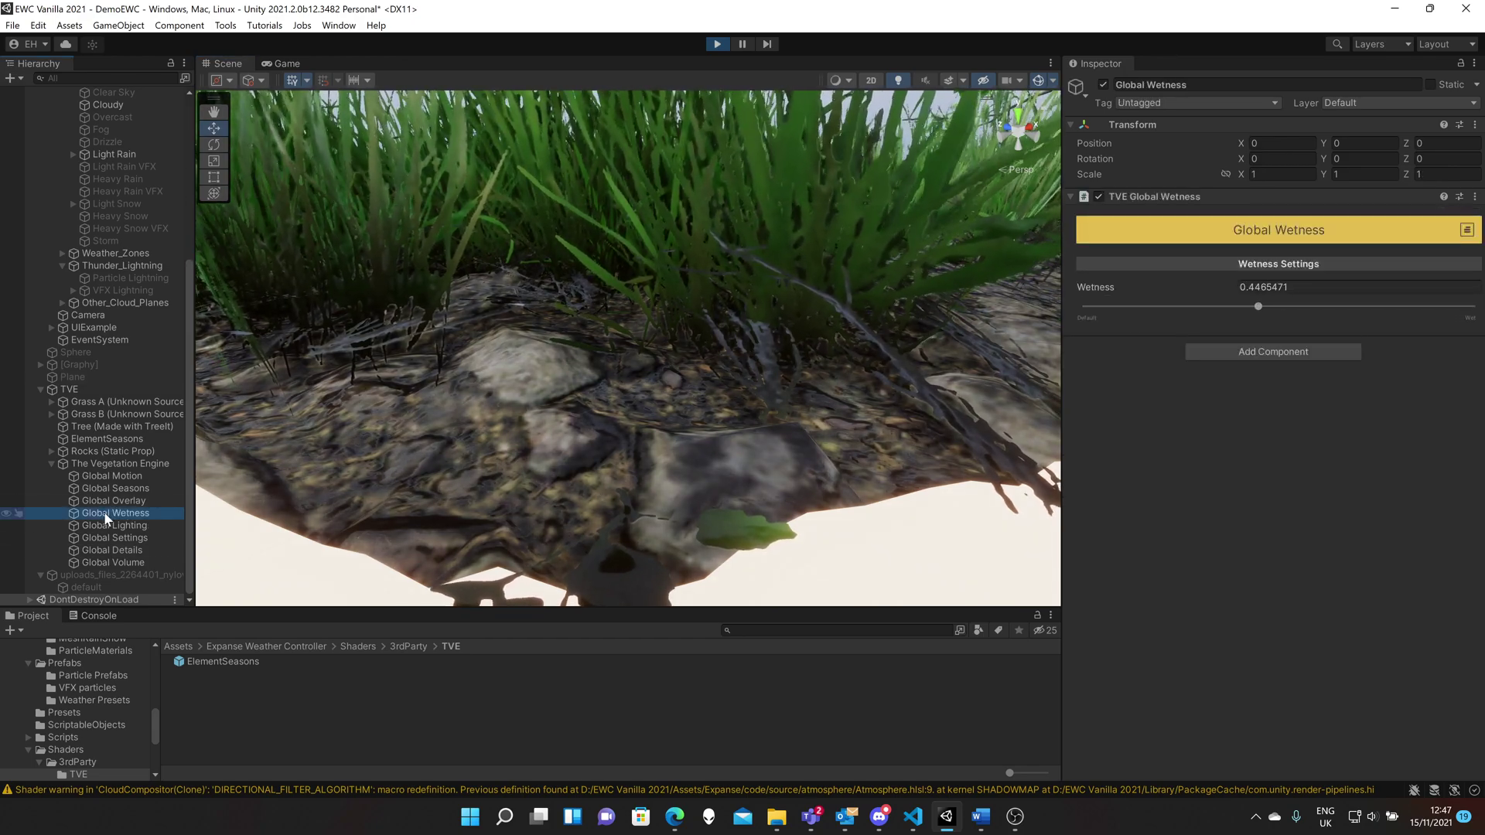
scroll(689, 479, "down", 6)
scroll(690, 479, "up", 8)
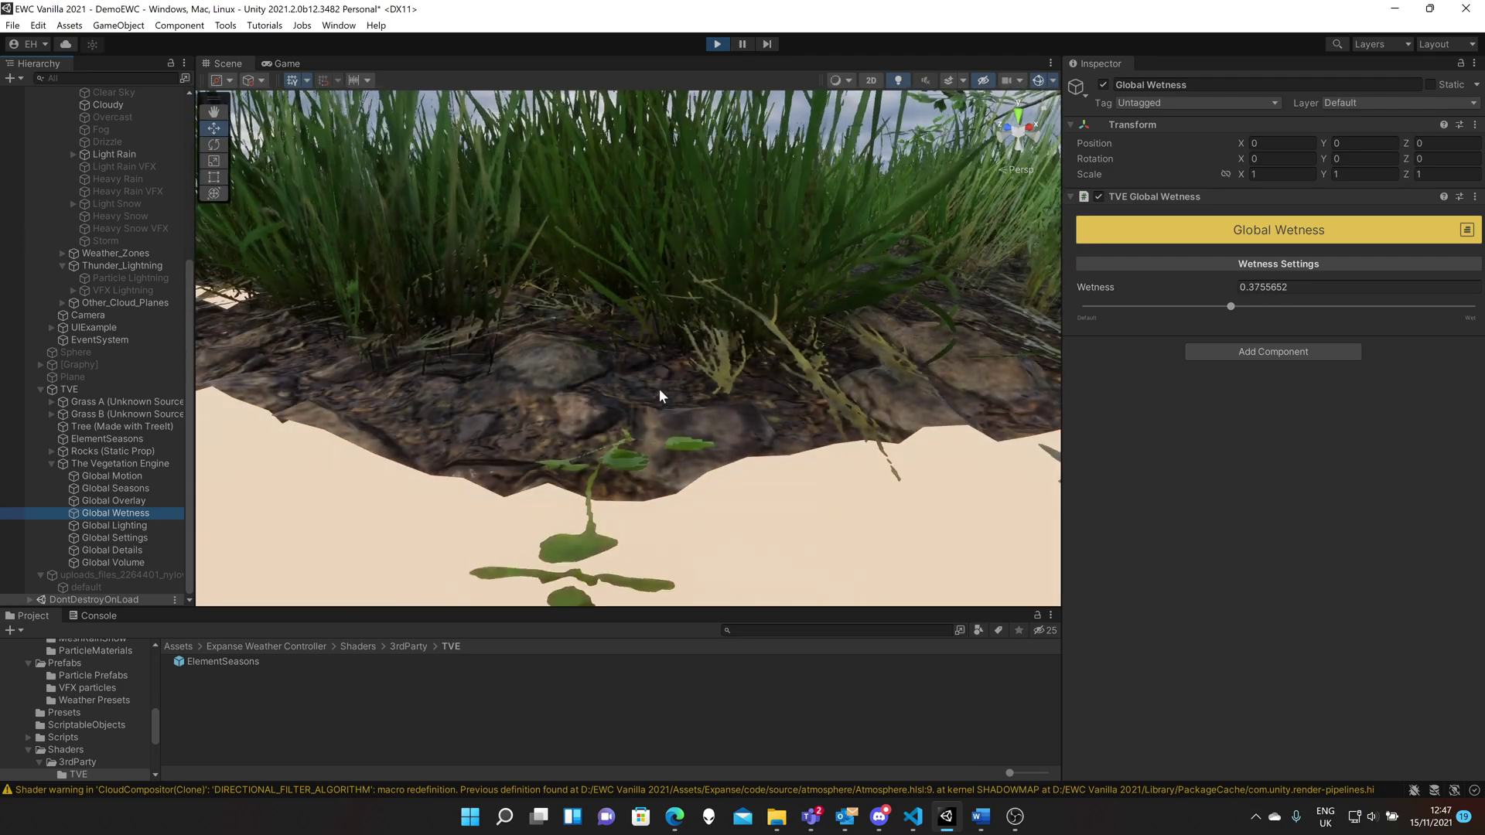
scroll(689, 409, "up", 5)
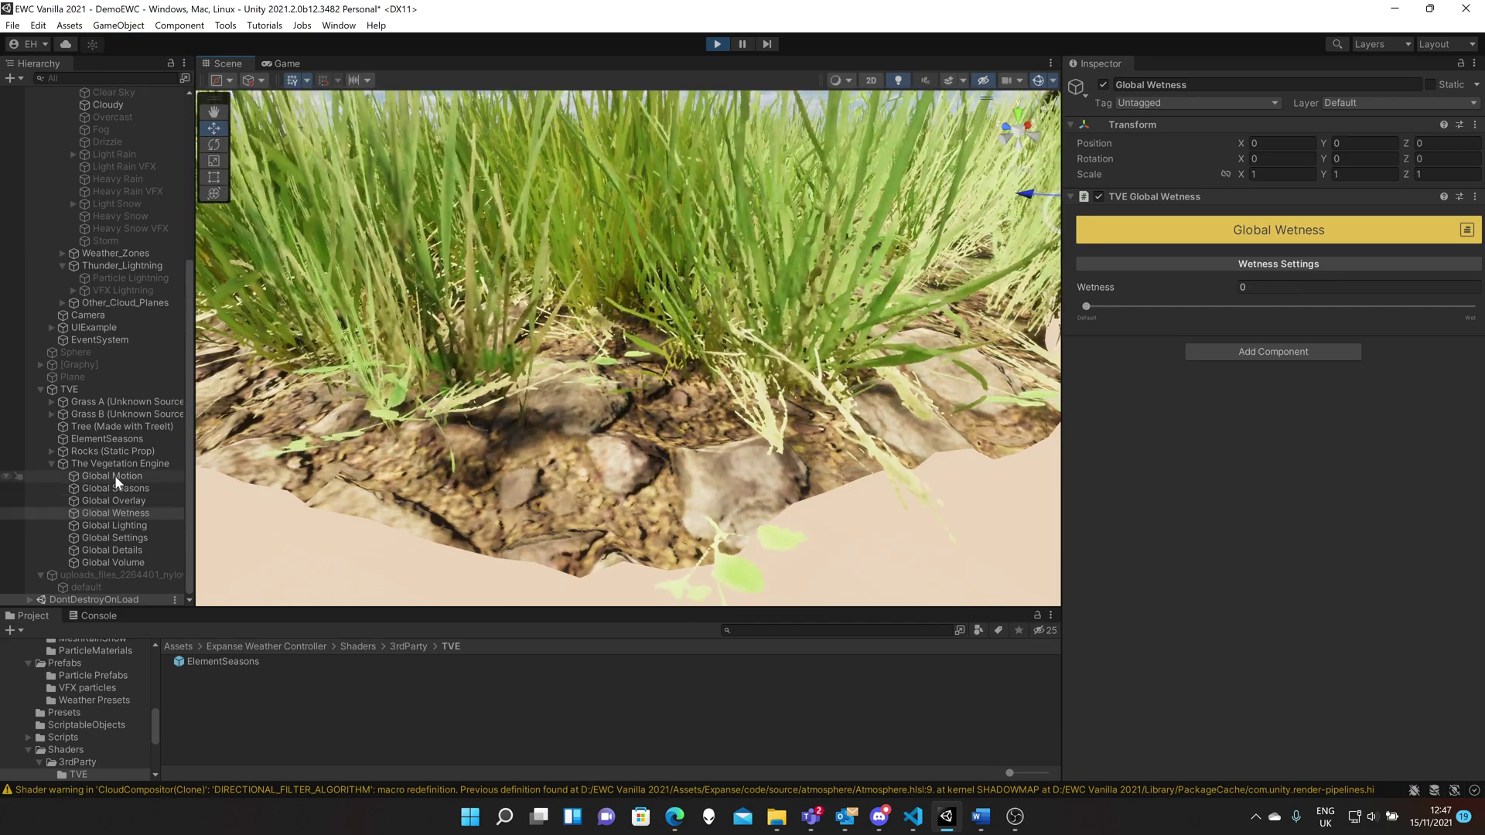
Inspect the Global Motion object's wind settings with the whole vegetation patch in view, and exit Play mode.
left_click(114, 476)
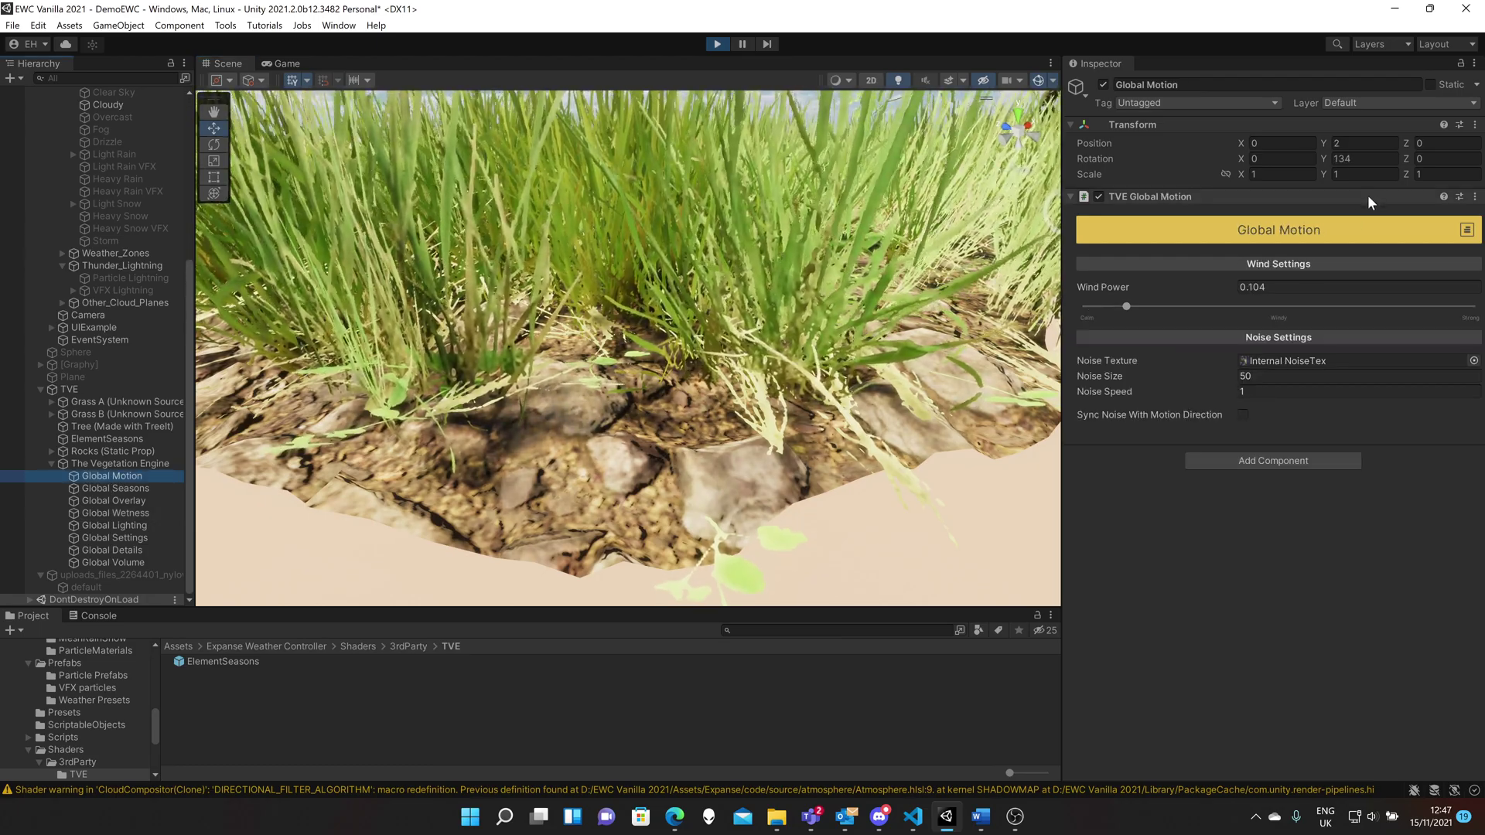
scroll(680, 421, "down", 5)
scroll(680, 420, "down", 4)
right_click_drag(680, 421, 831, 438)
scroll(830, 438, "down", 5)
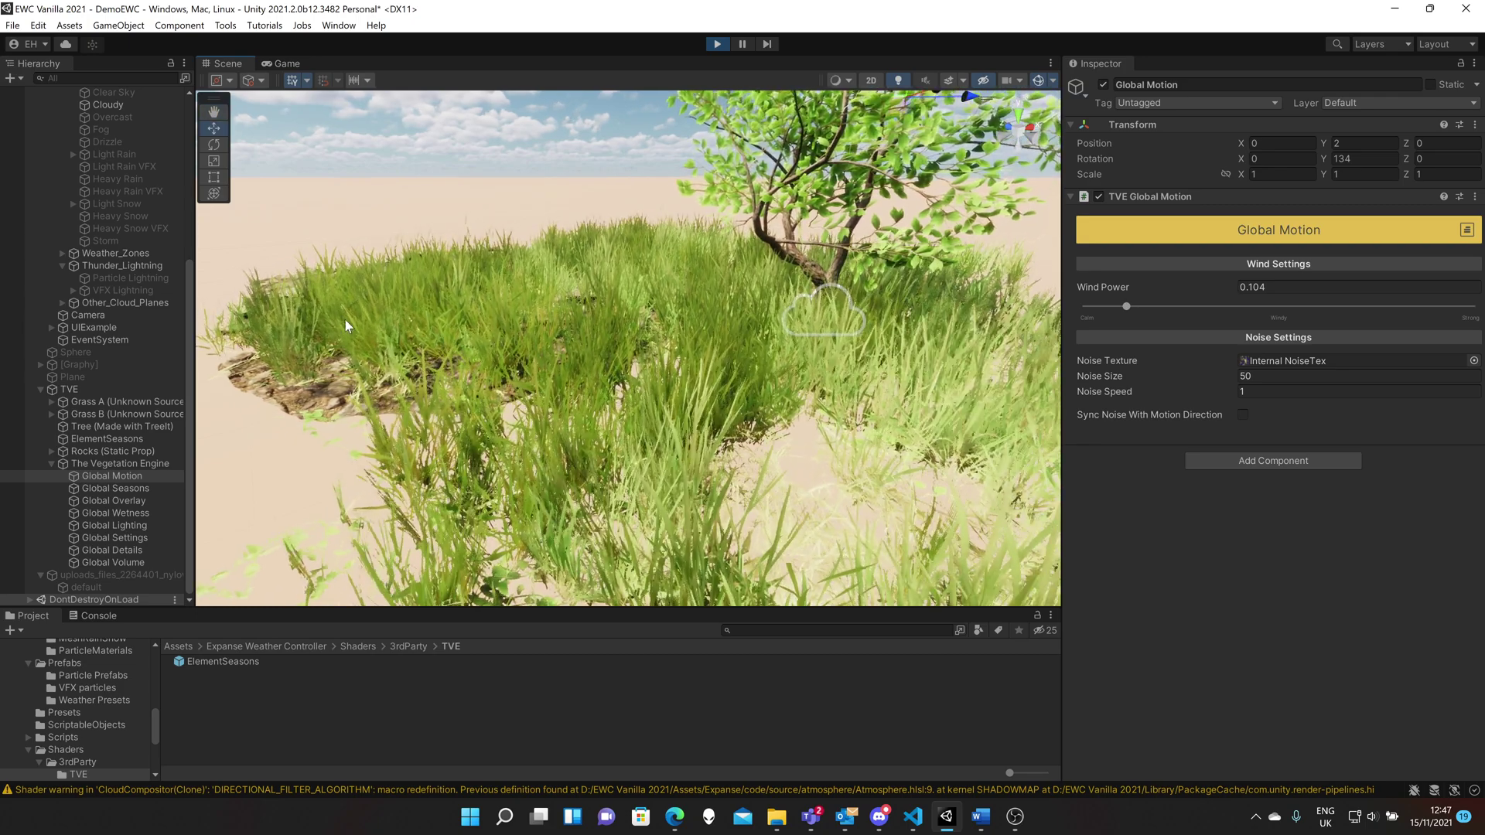
scroll(132, 401, "up", 5)
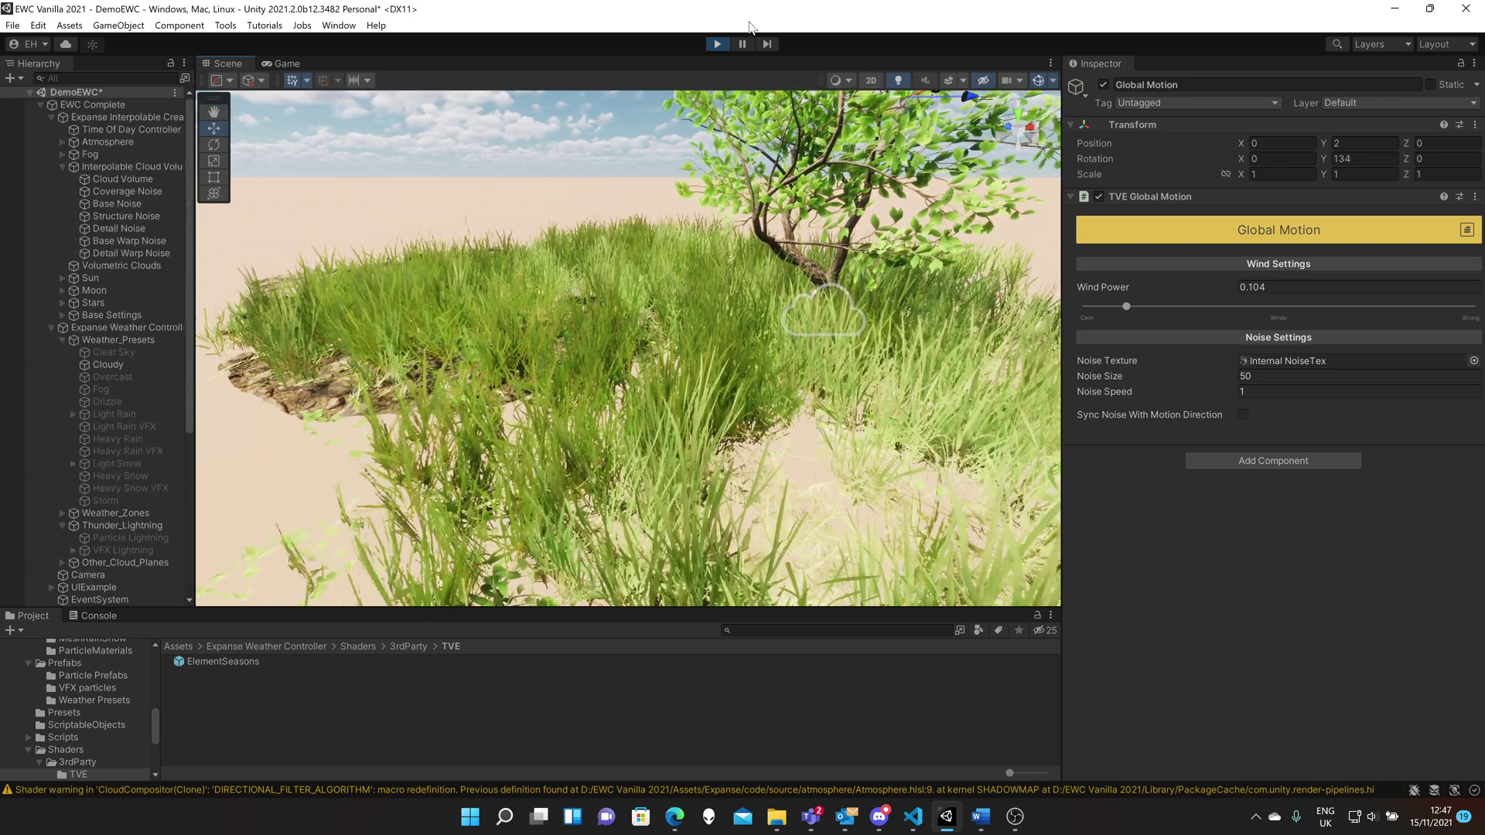
left_click(718, 44)
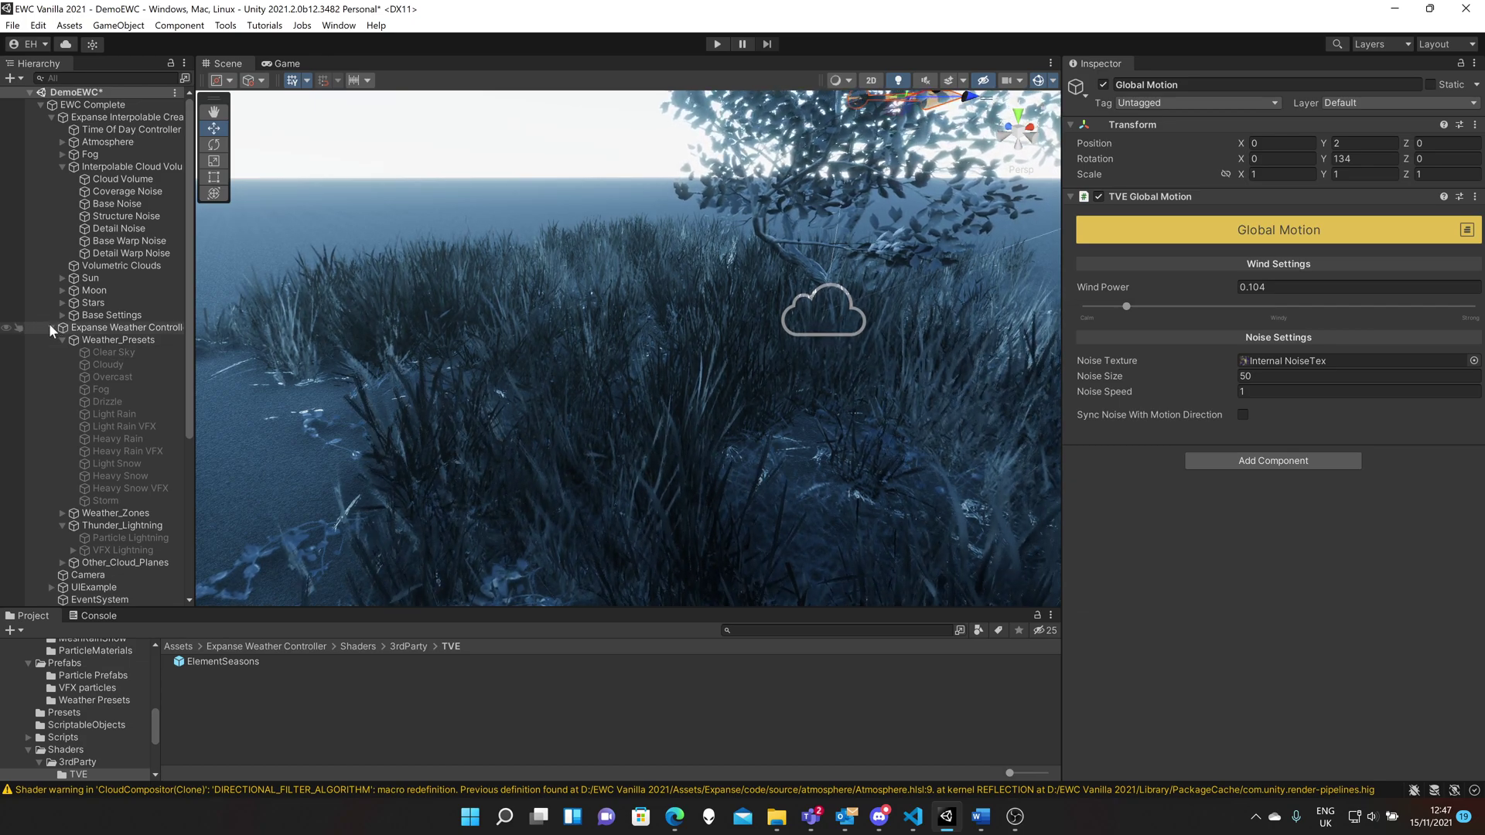
Inspect the Other_Cloud_Planes object with its TexturePlane and ProceduralPlane children, and return to the Game view.
left_click(110, 563)
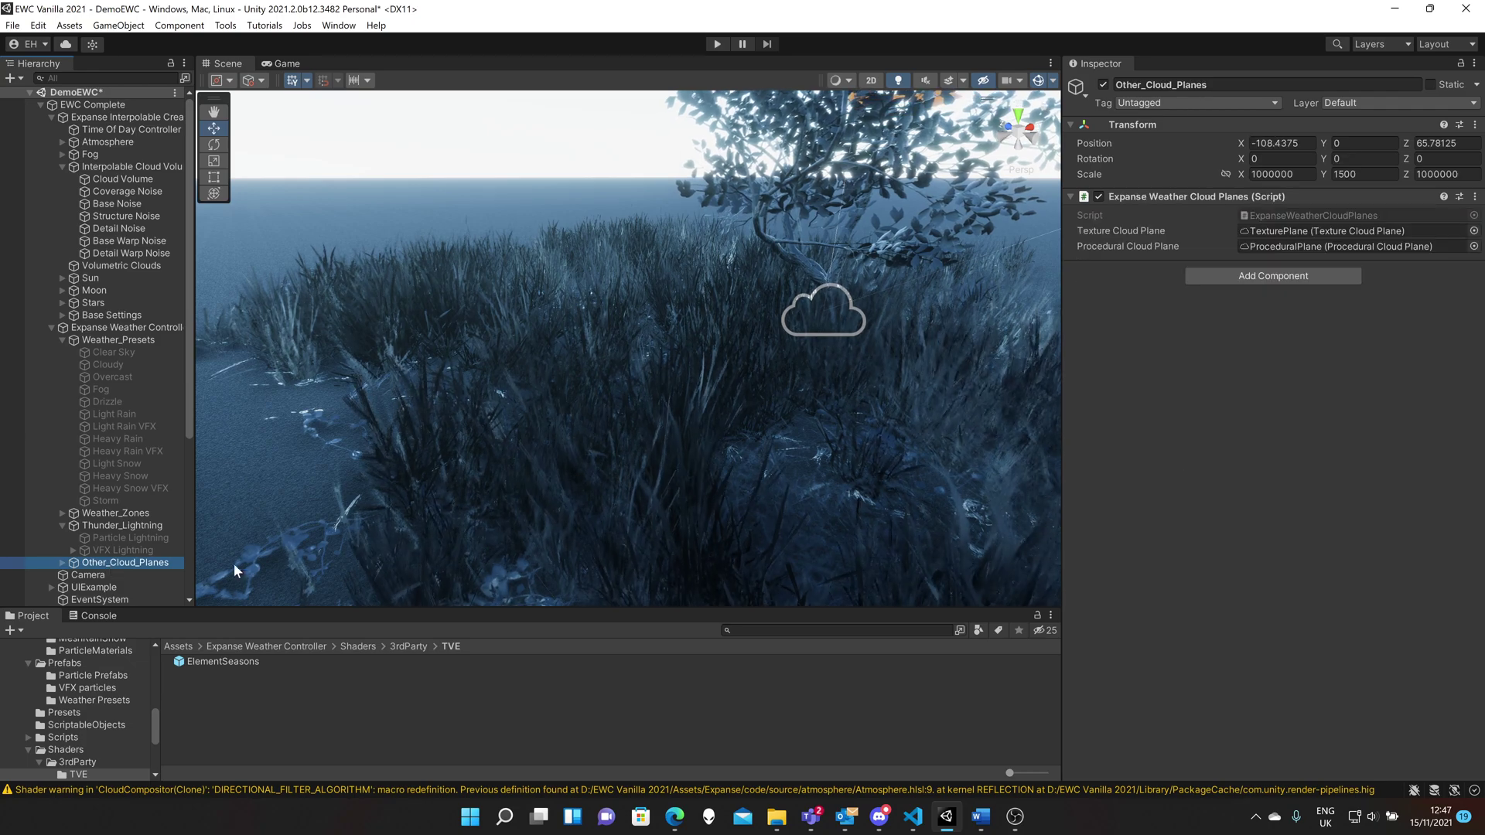
left_click(61, 562)
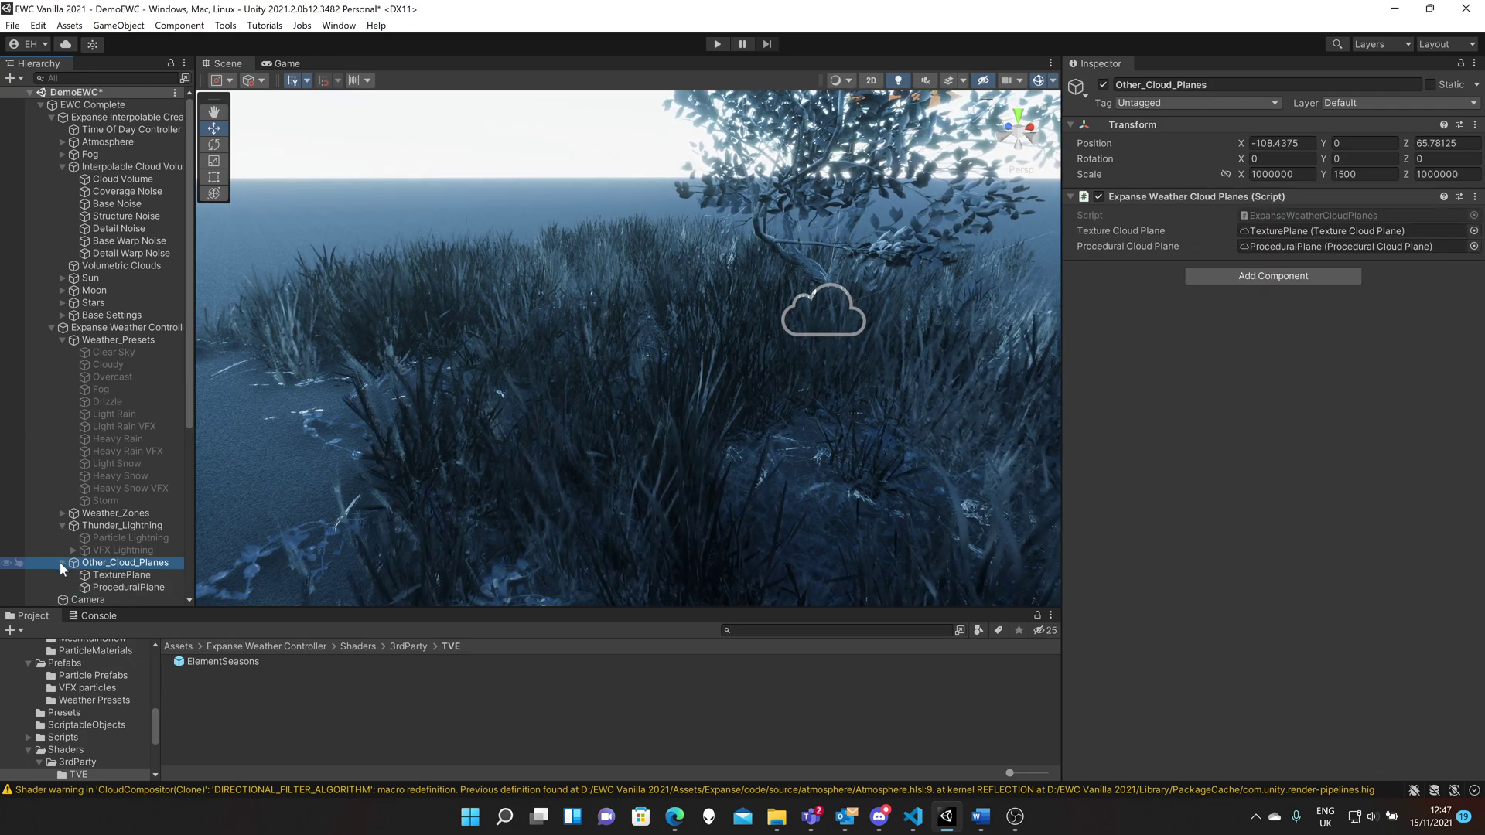
scroll(96, 593, "down", 4)
left_click(114, 401)
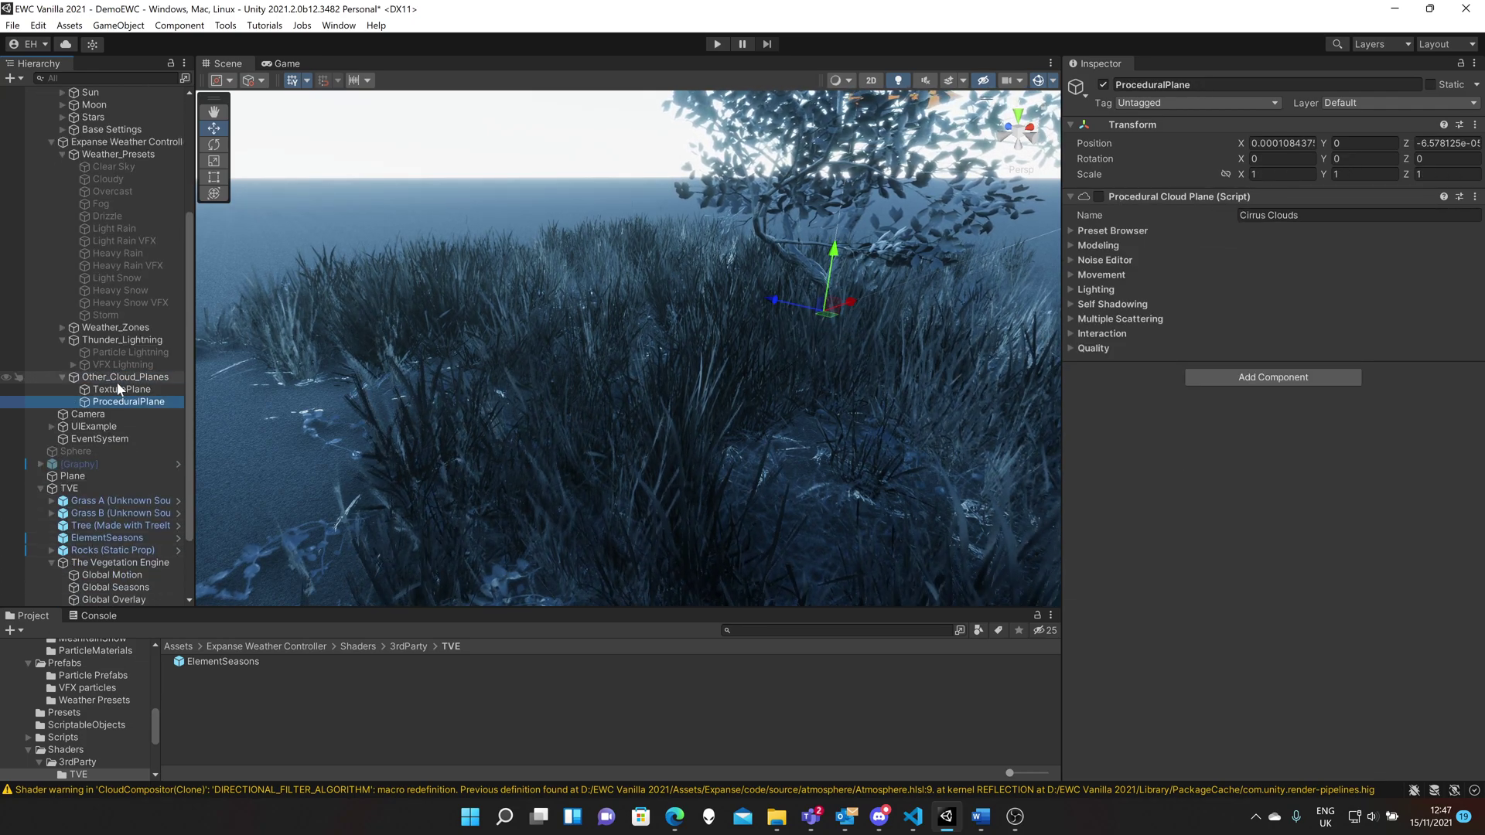
left_click(119, 379)
left_click(117, 389)
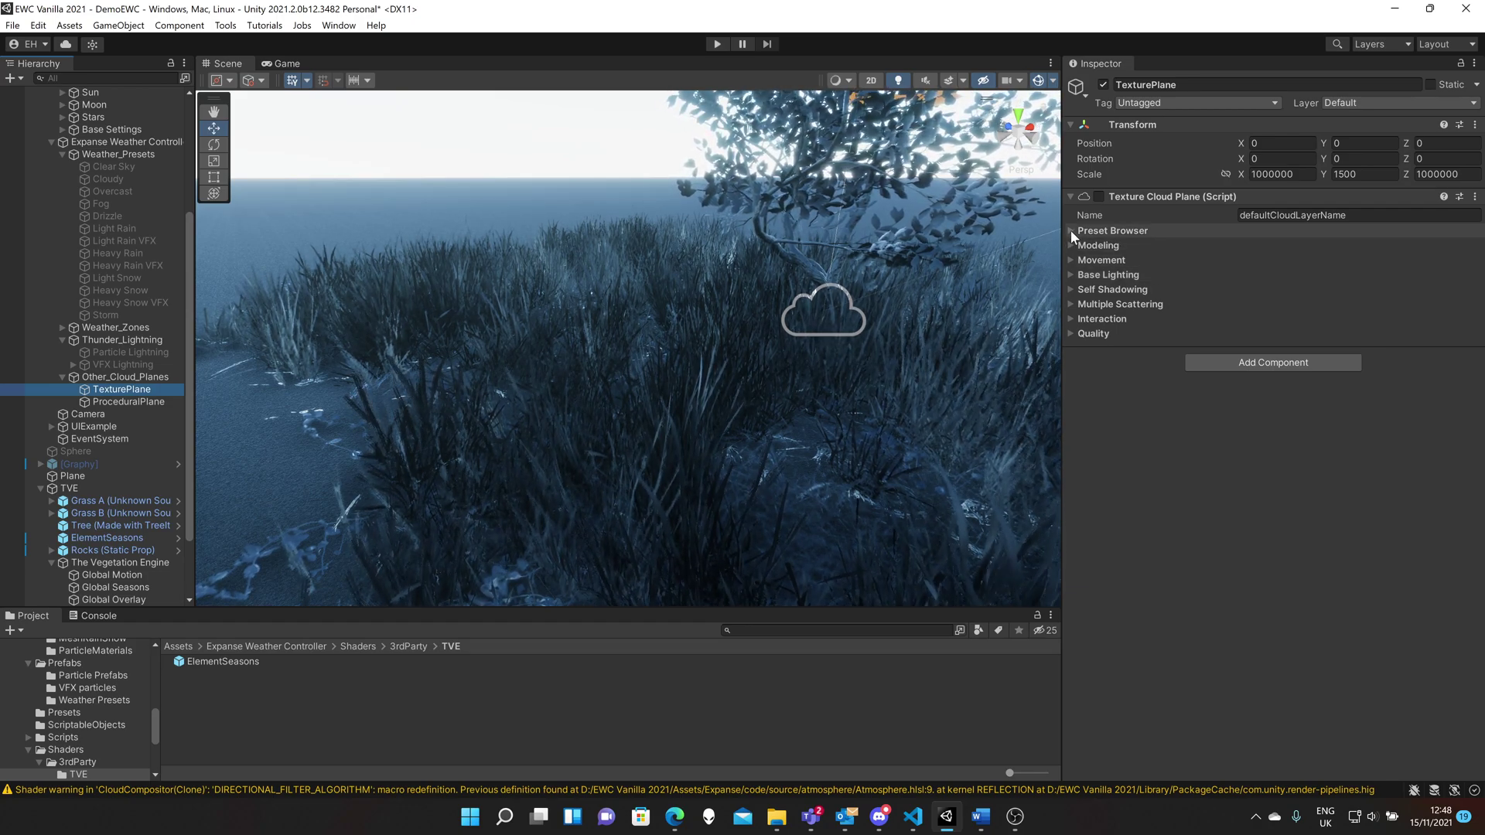
left_click(115, 403)
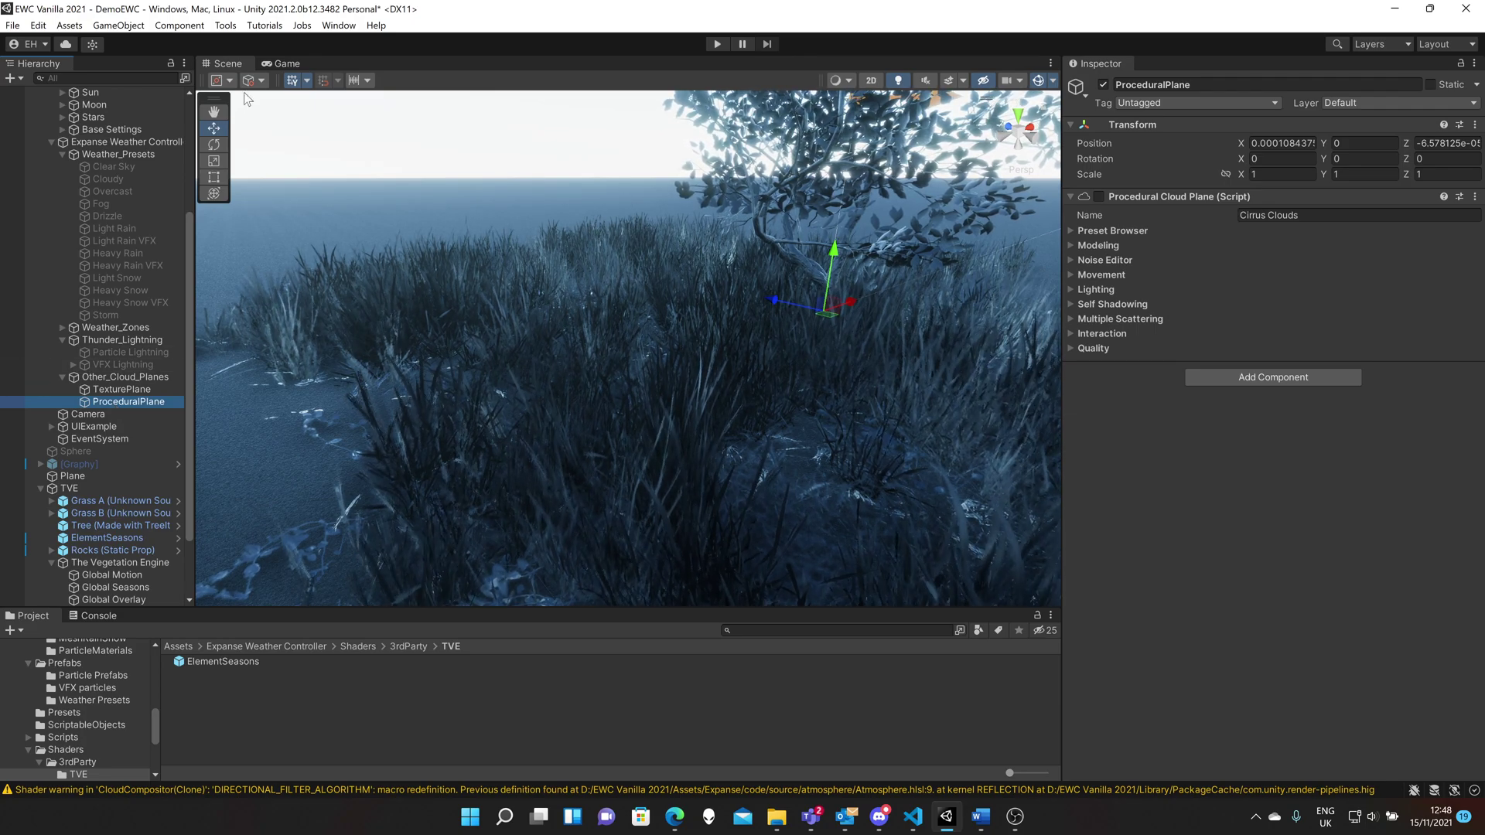
left_click(279, 63)
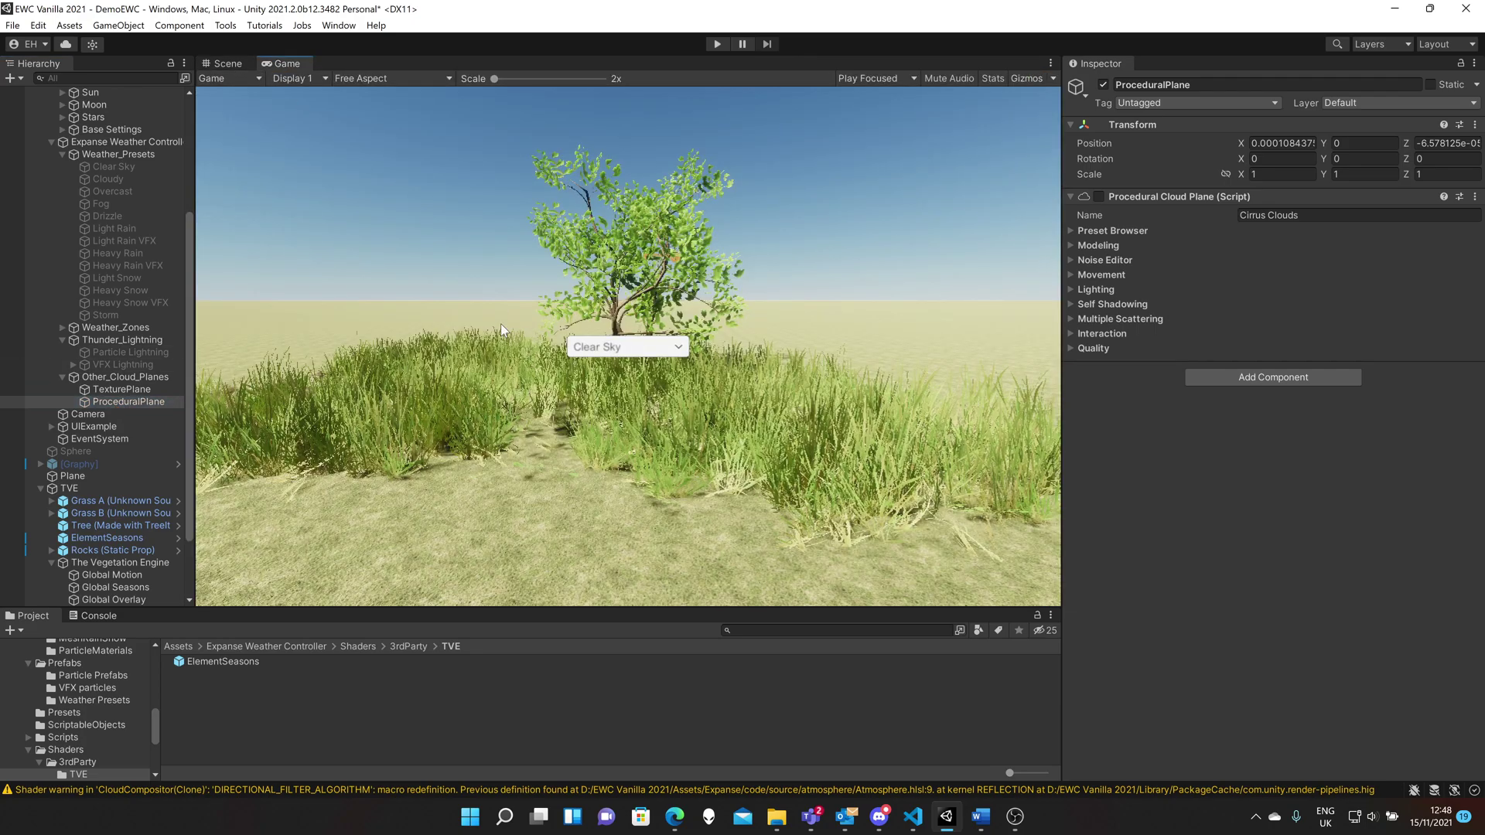